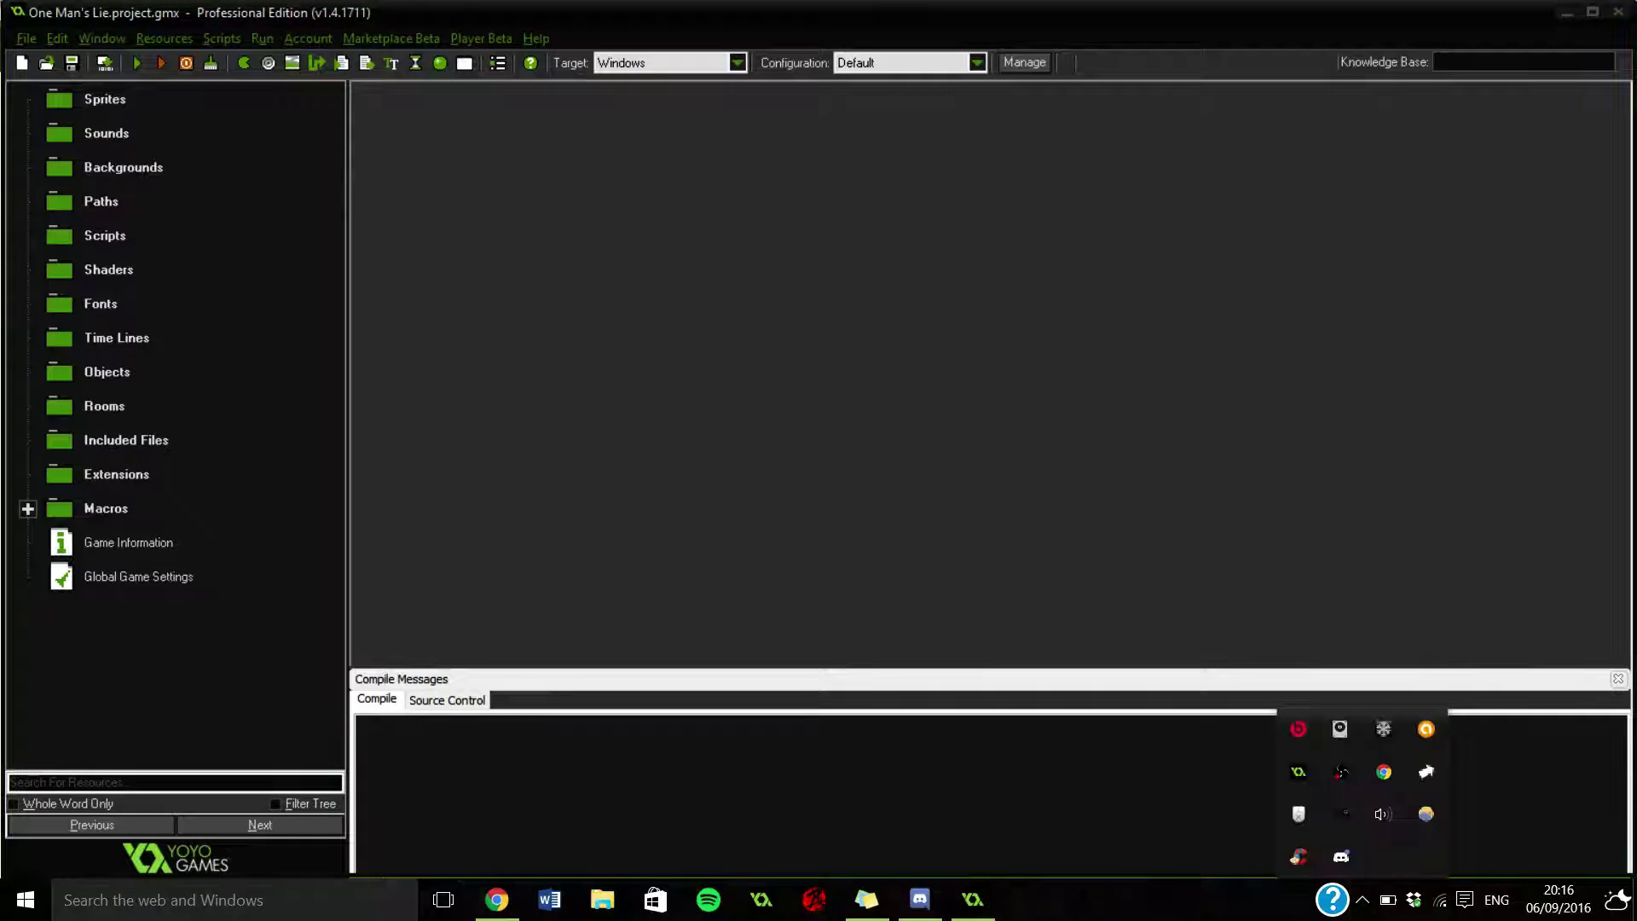
Dismiss the tray flyout and return to the One Man's Lie project workspace.
{"action": "left_click", "coordinate": [357, 723]}
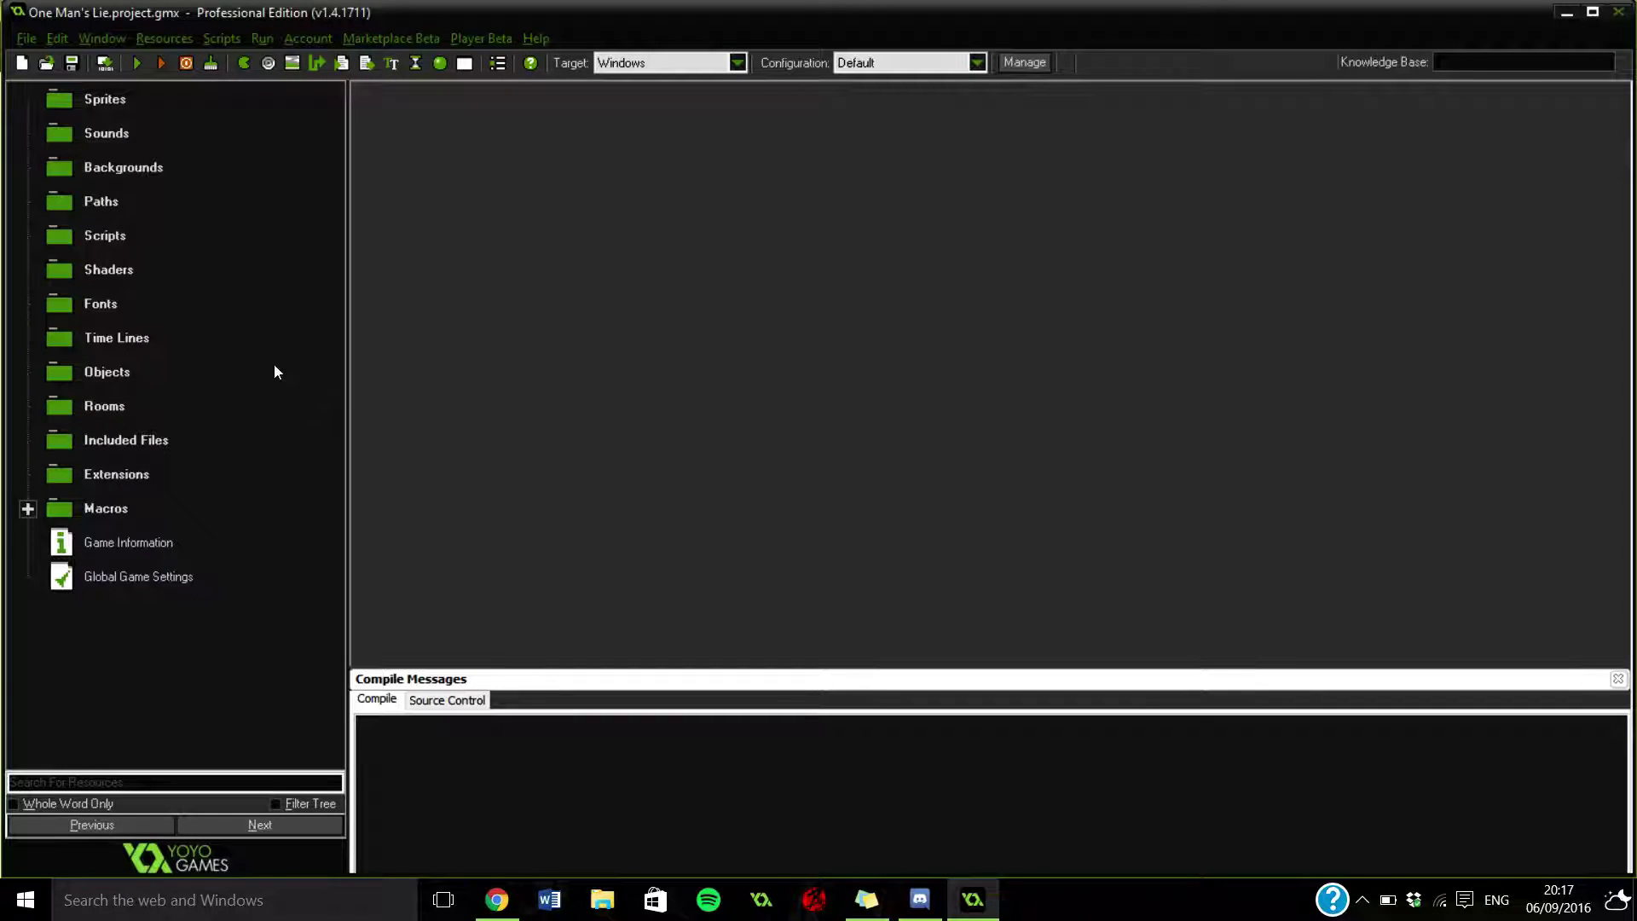
{"action": "left_click", "coordinate": [919, 900]}
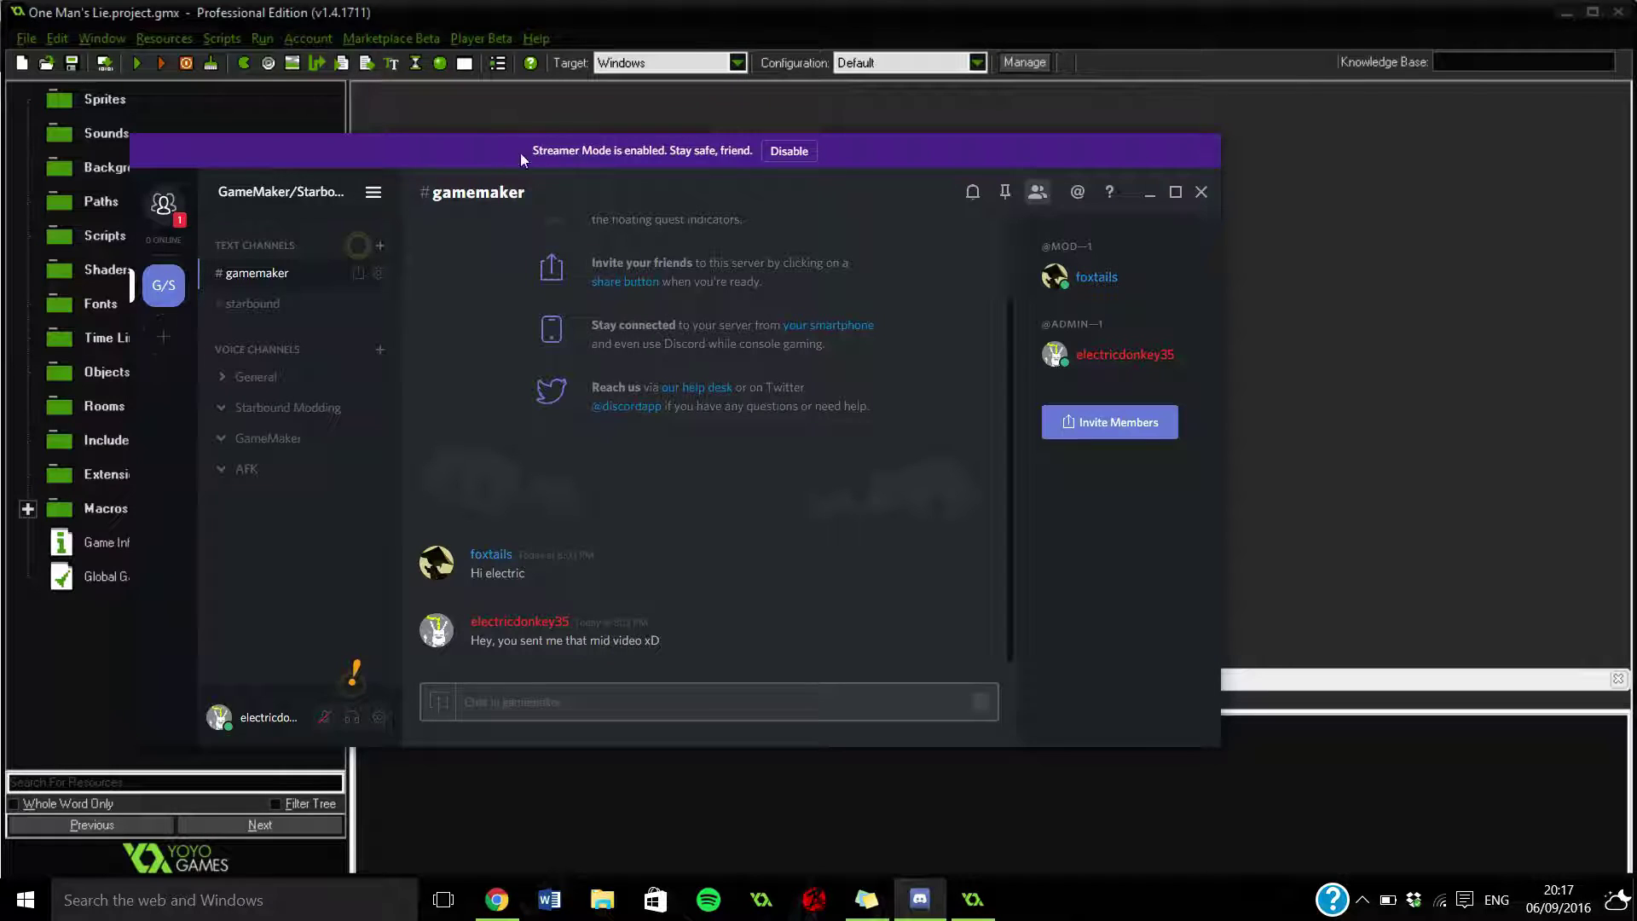
{"action": "left_click_drag", "start_coordinate": [544, 146], "coordinate": [611, 143]}
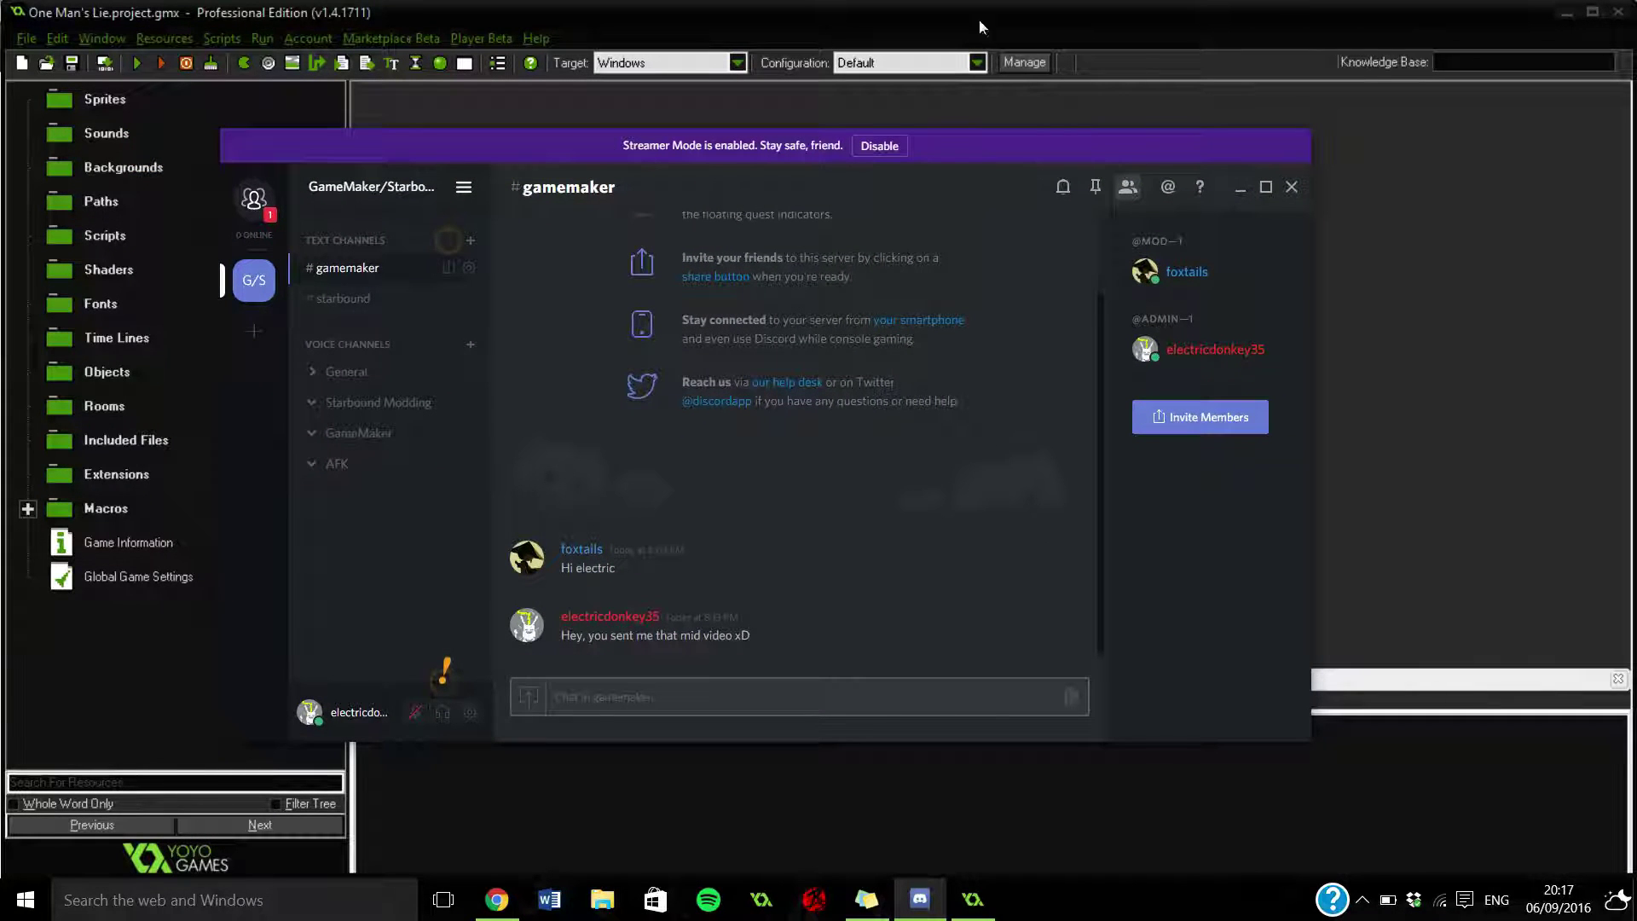
{"action": "left_click", "coordinate": [1237, 196]}
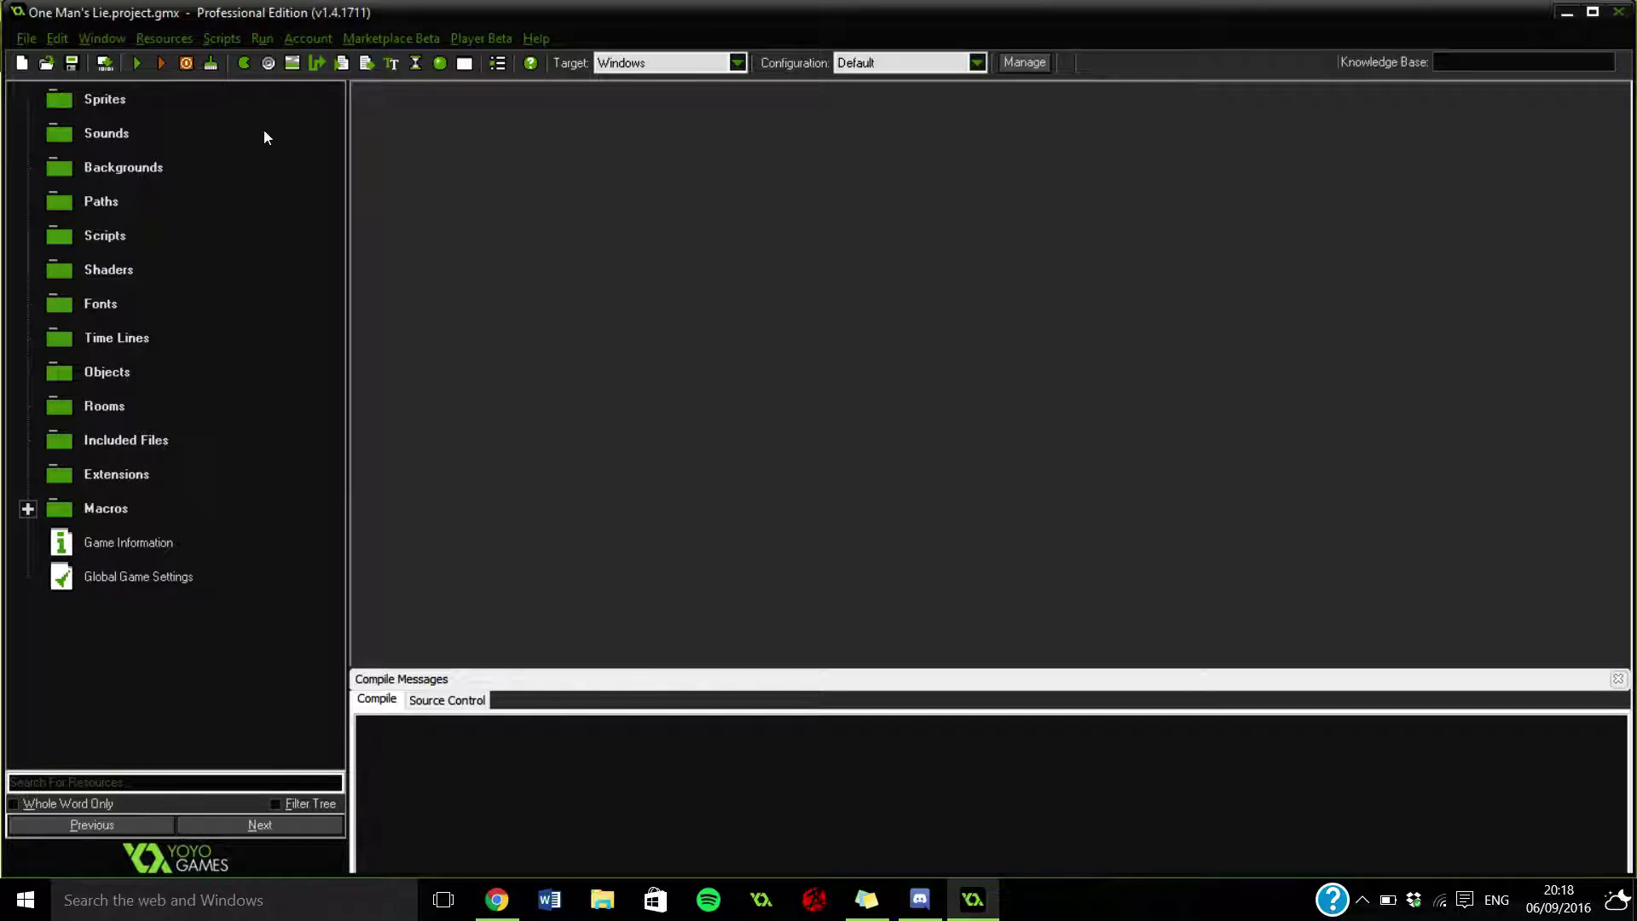
Create a new sprite named spr_player.
{"action": "left_click", "coordinate": [247, 64]}
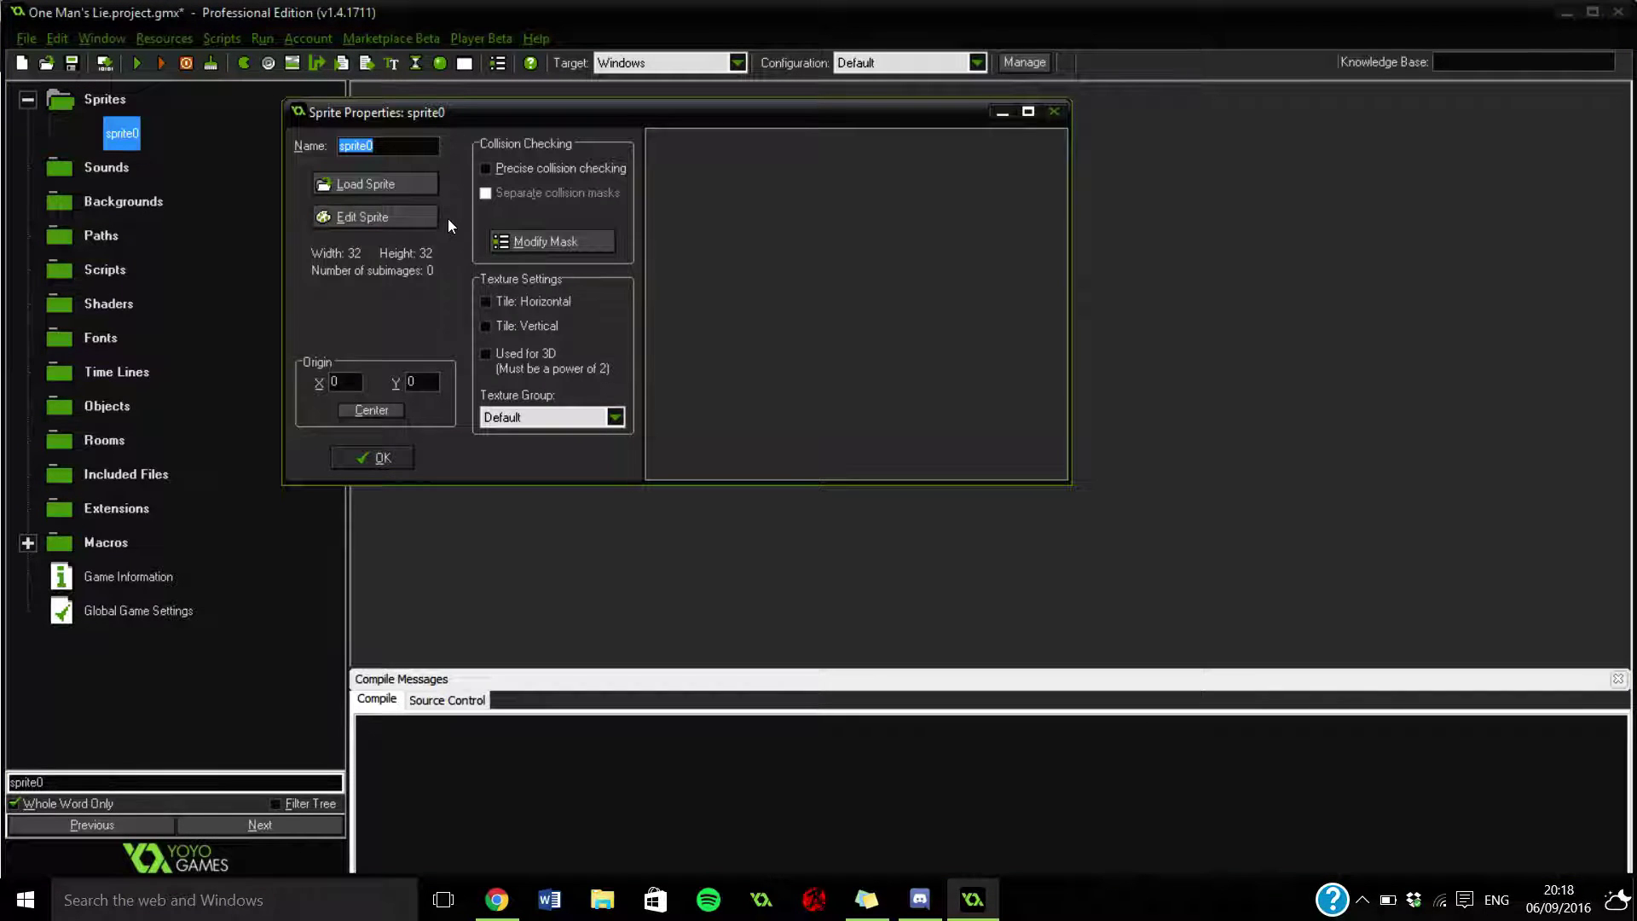
{"action": "type", "text": "spr_"}
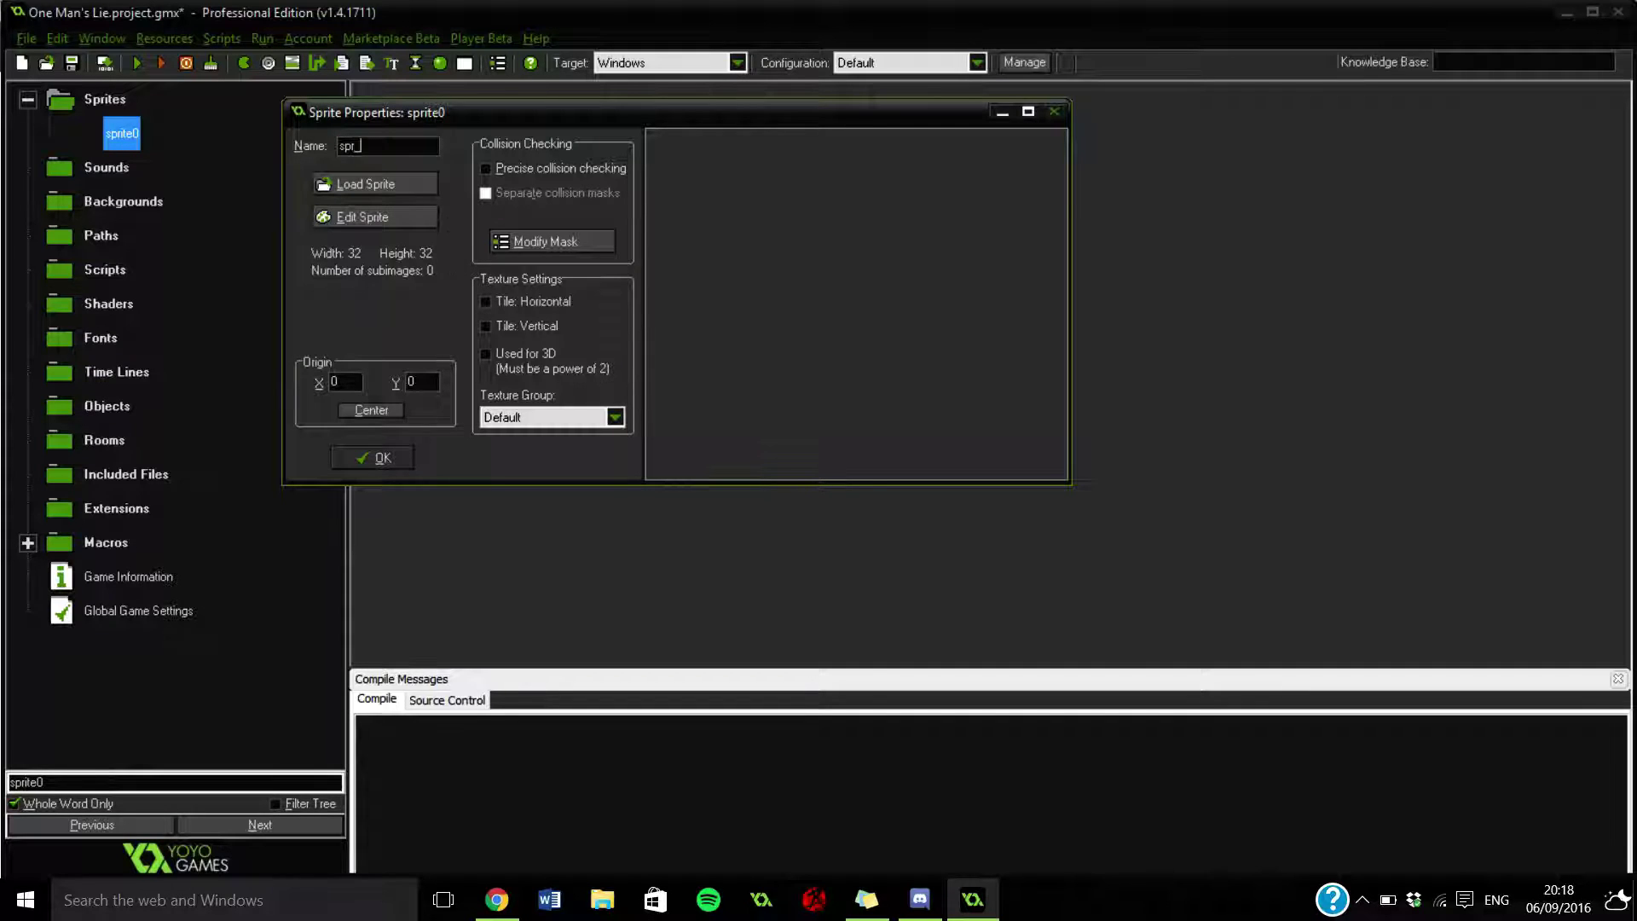
{"action": "type", "text": "player"}
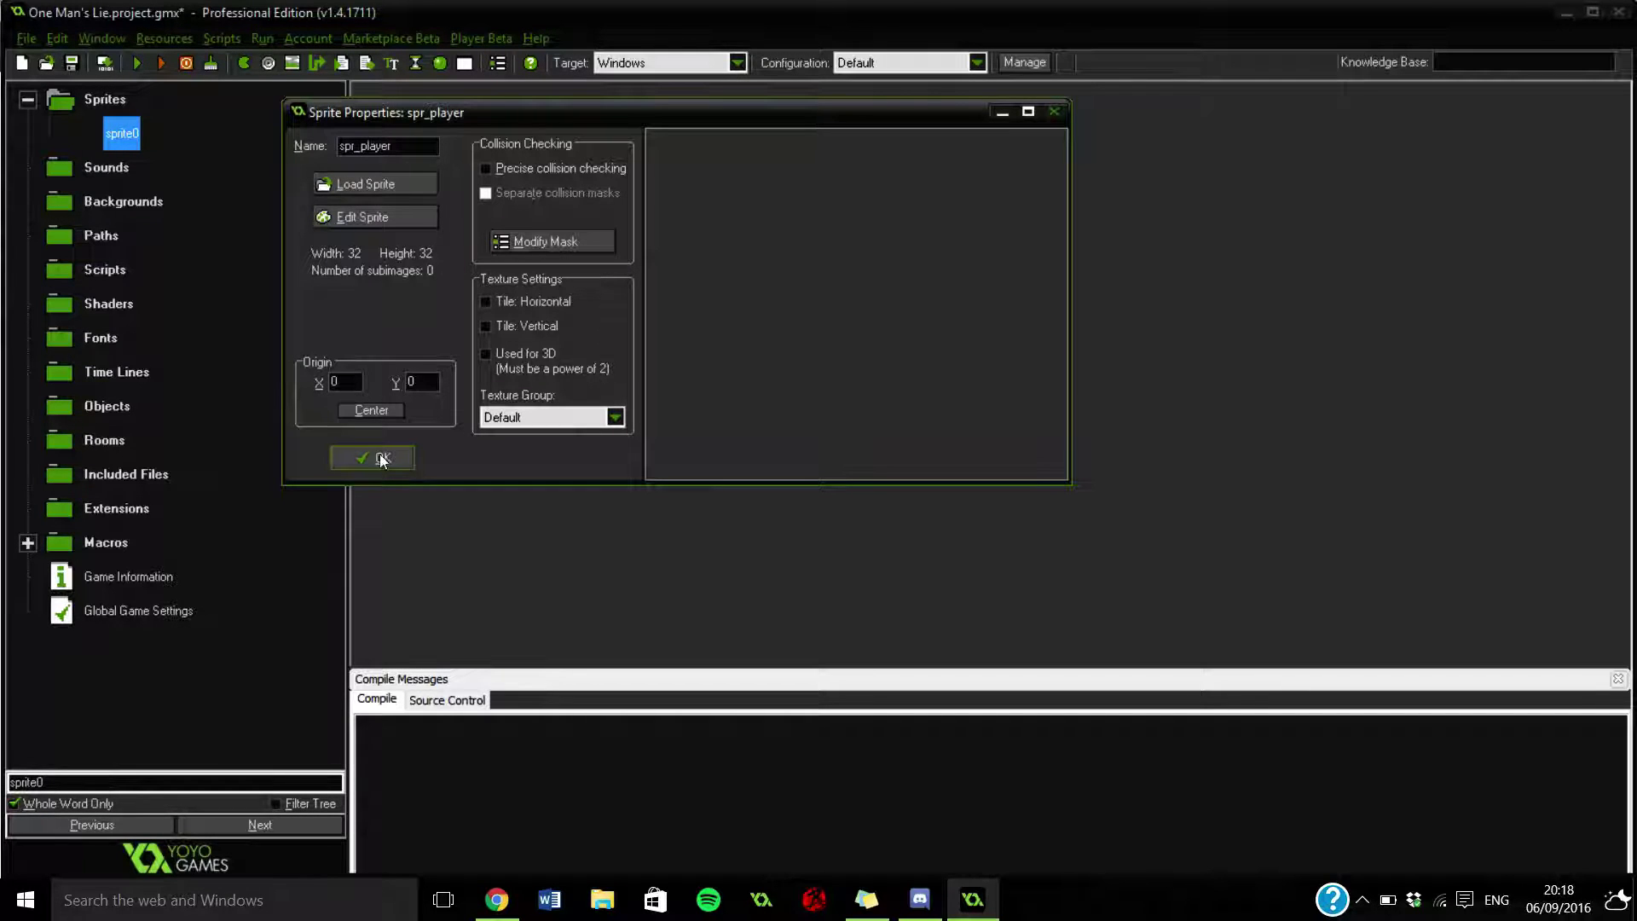
{"action": "left_click", "coordinate": [381, 459]}
Create a second sprite named spr_spaceship, then start a third new sprite.
{"action": "left_click", "coordinate": [246, 64]}
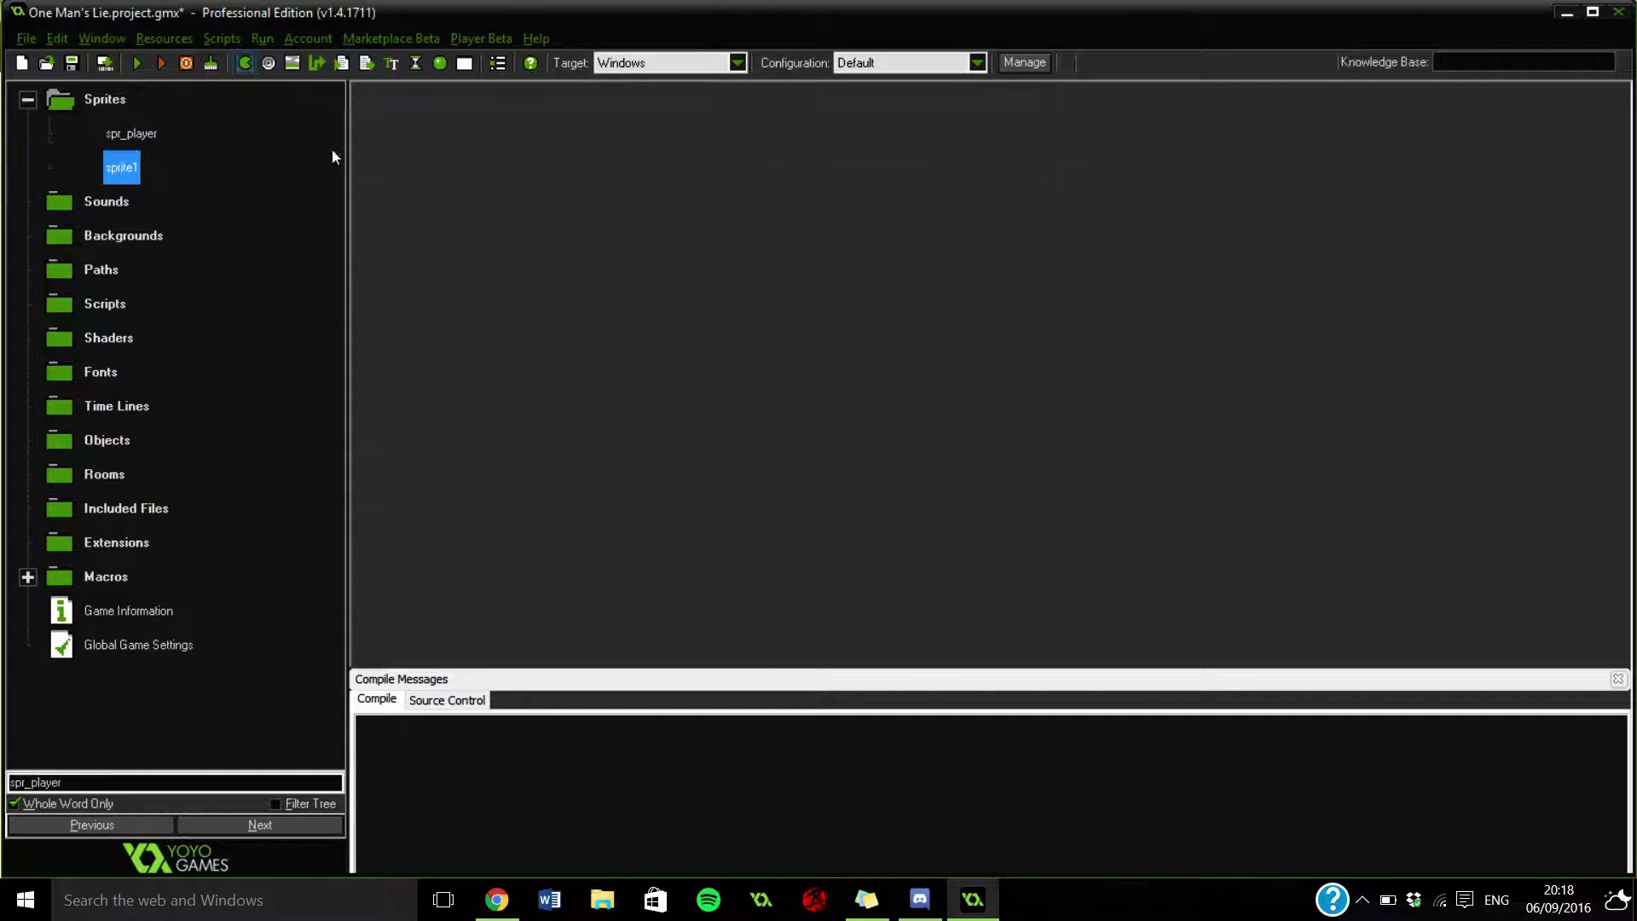
{"action": "type", "text": "spr_space_"}
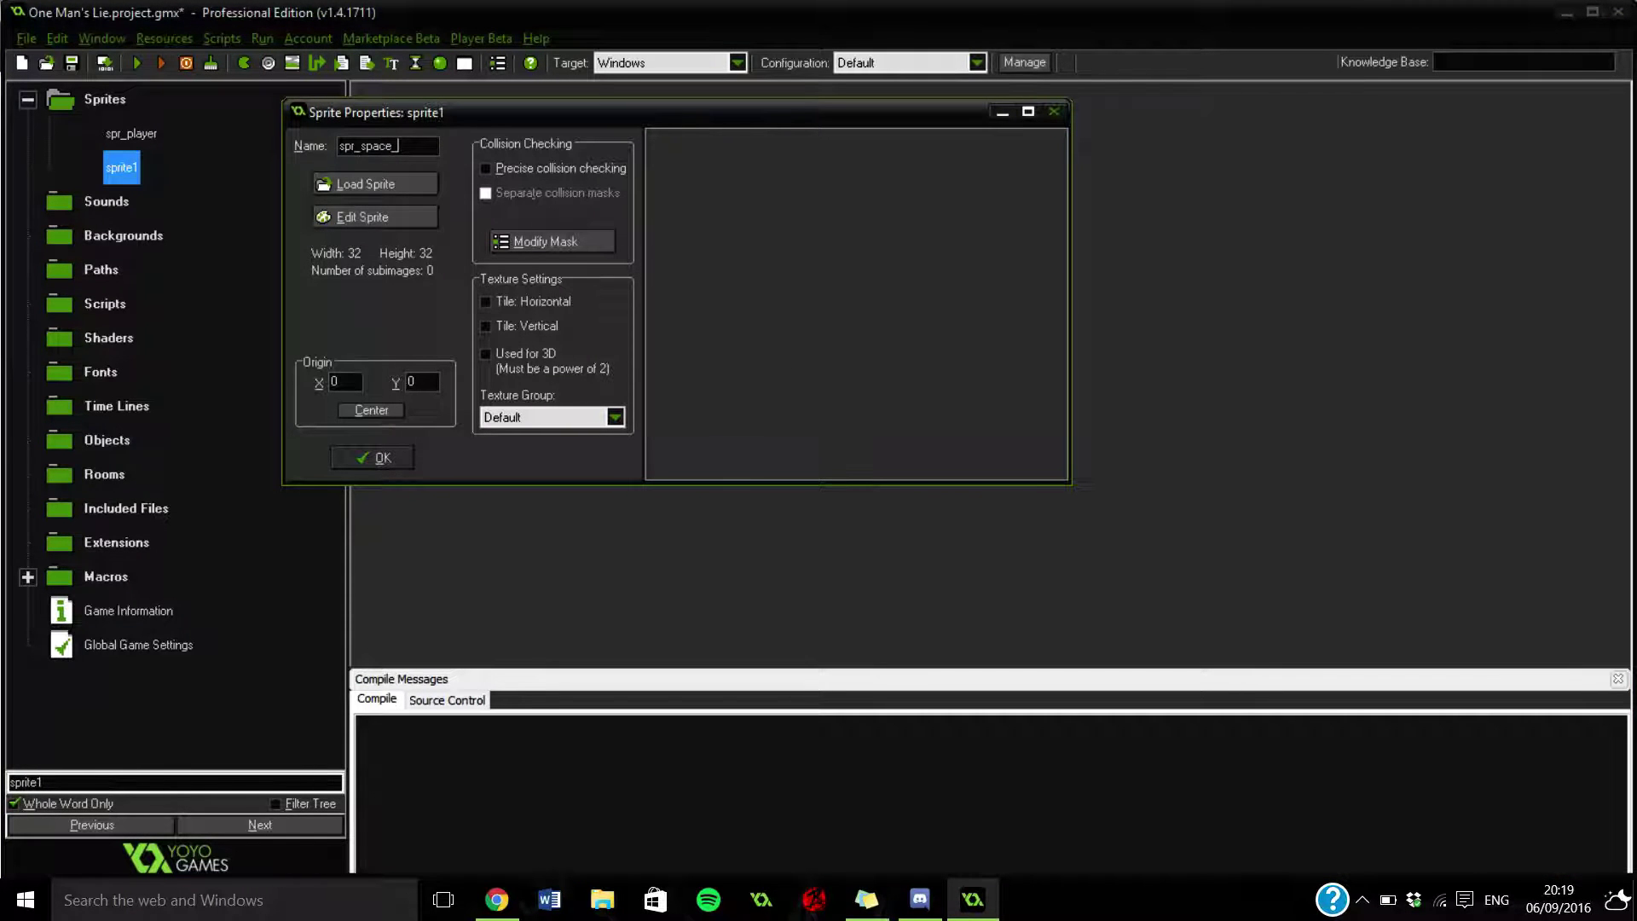
{"action": "key", "text": "BackSpace"}
{"action": "type", "text": "ship"}
{"action": "left_click", "coordinate": [373, 458]}
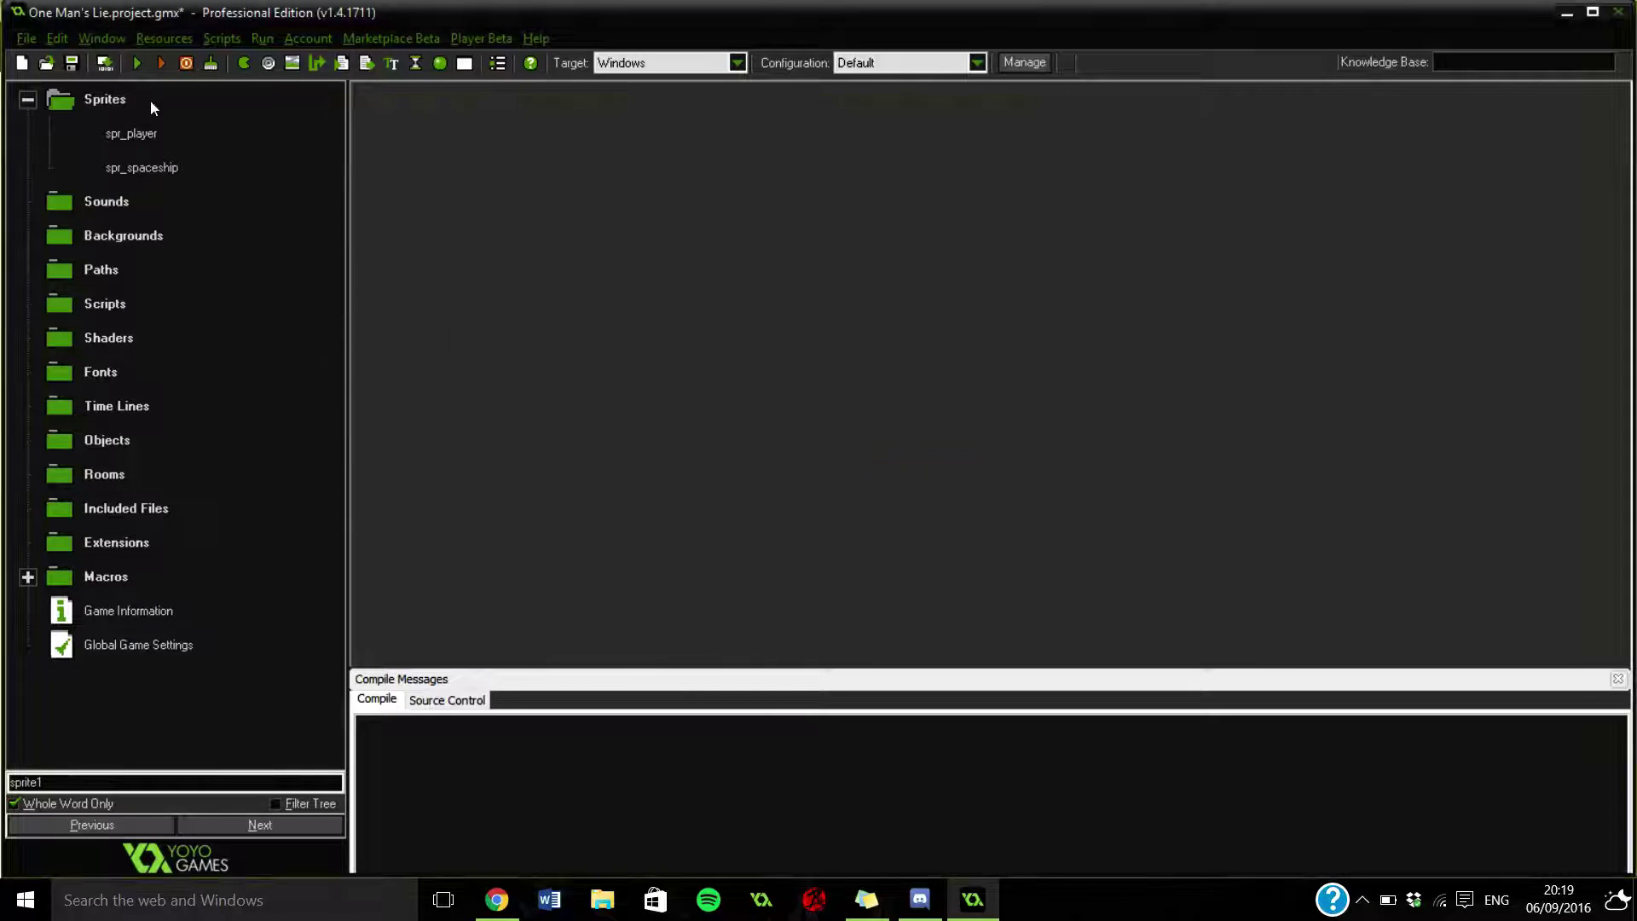
{"action": "left_click", "coordinate": [248, 67]}
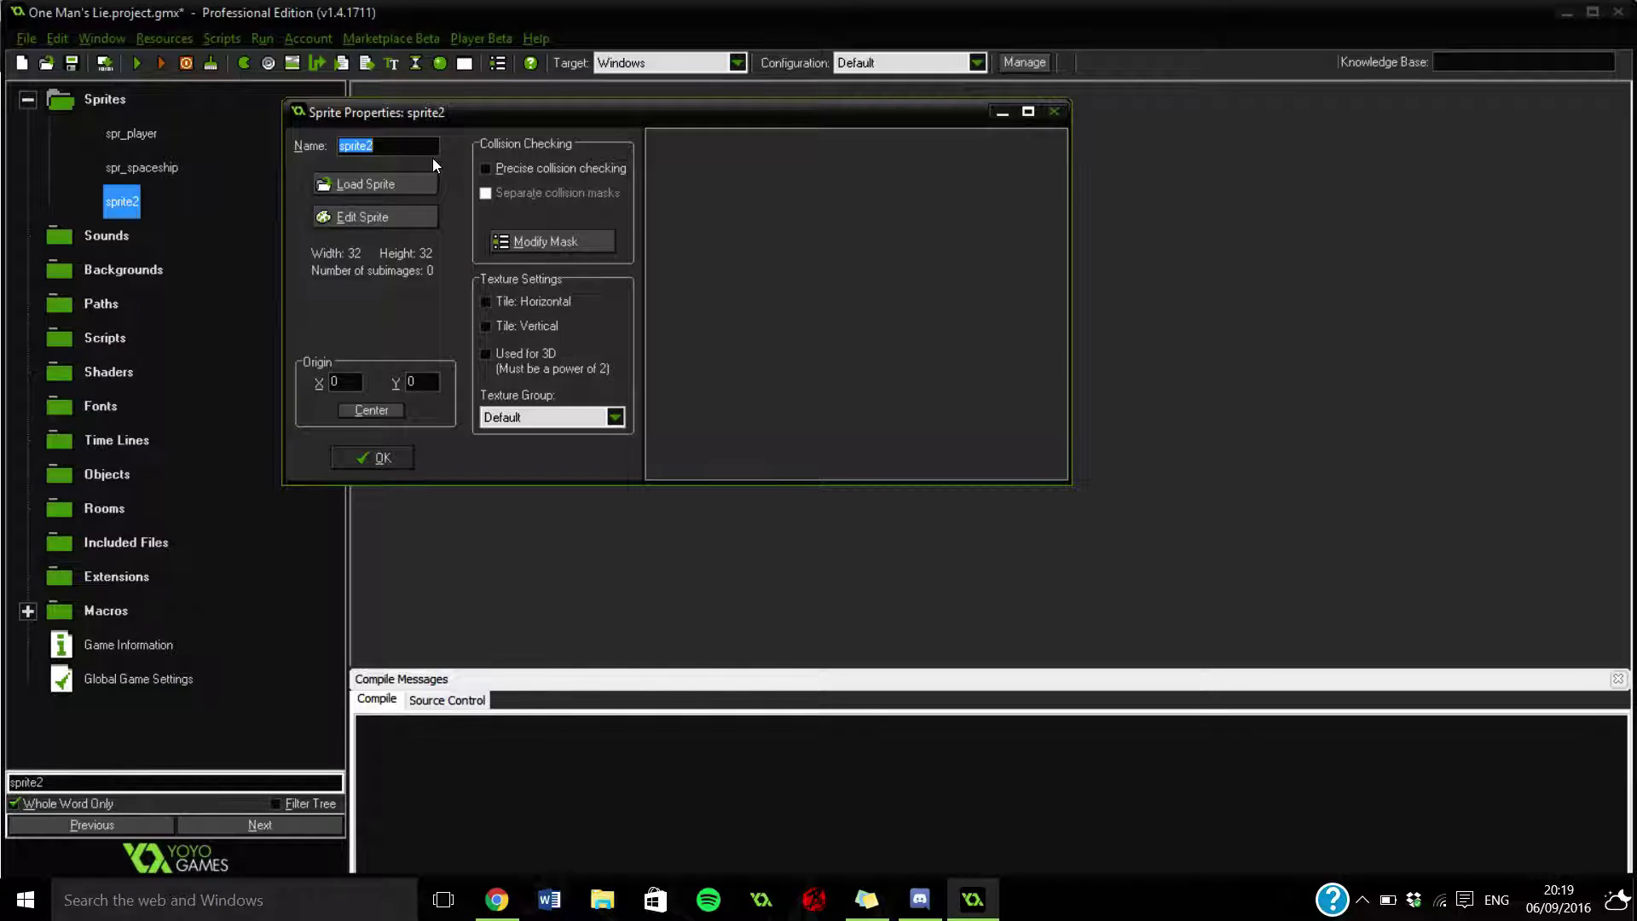
Close sprite2's properties unchanged and delete sprite2 from the project.
{"action": "left_click", "coordinate": [384, 465]}
{"action": "right_click", "coordinate": [121, 205]}
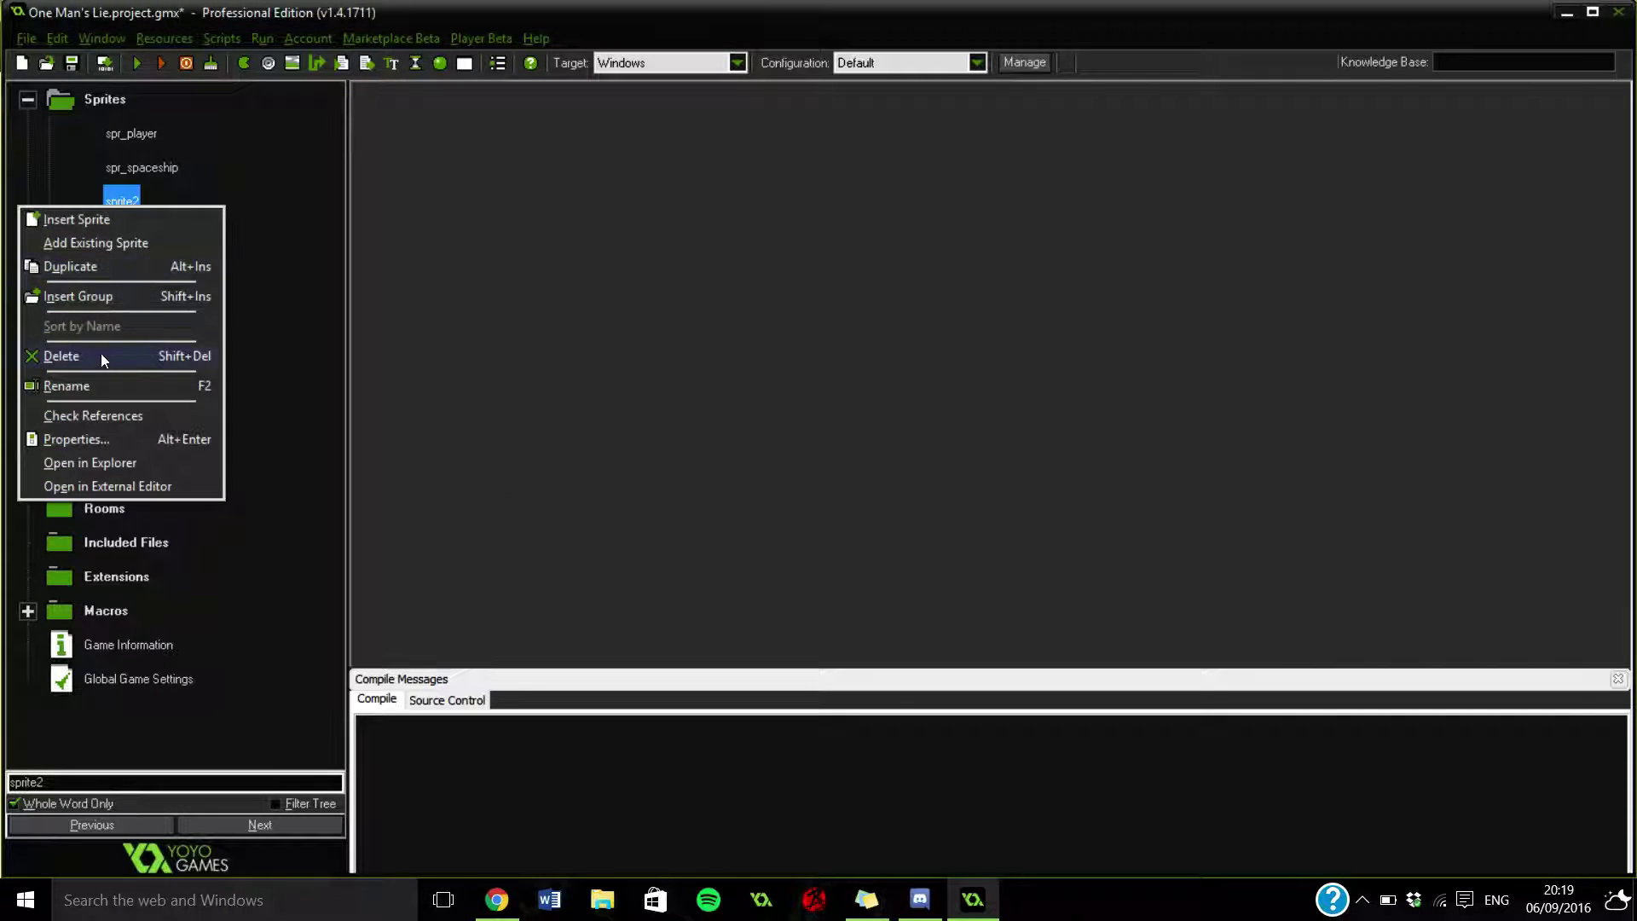
{"action": "left_click", "coordinate": [101, 355]}
{"action": "left_click", "coordinate": [881, 488]}
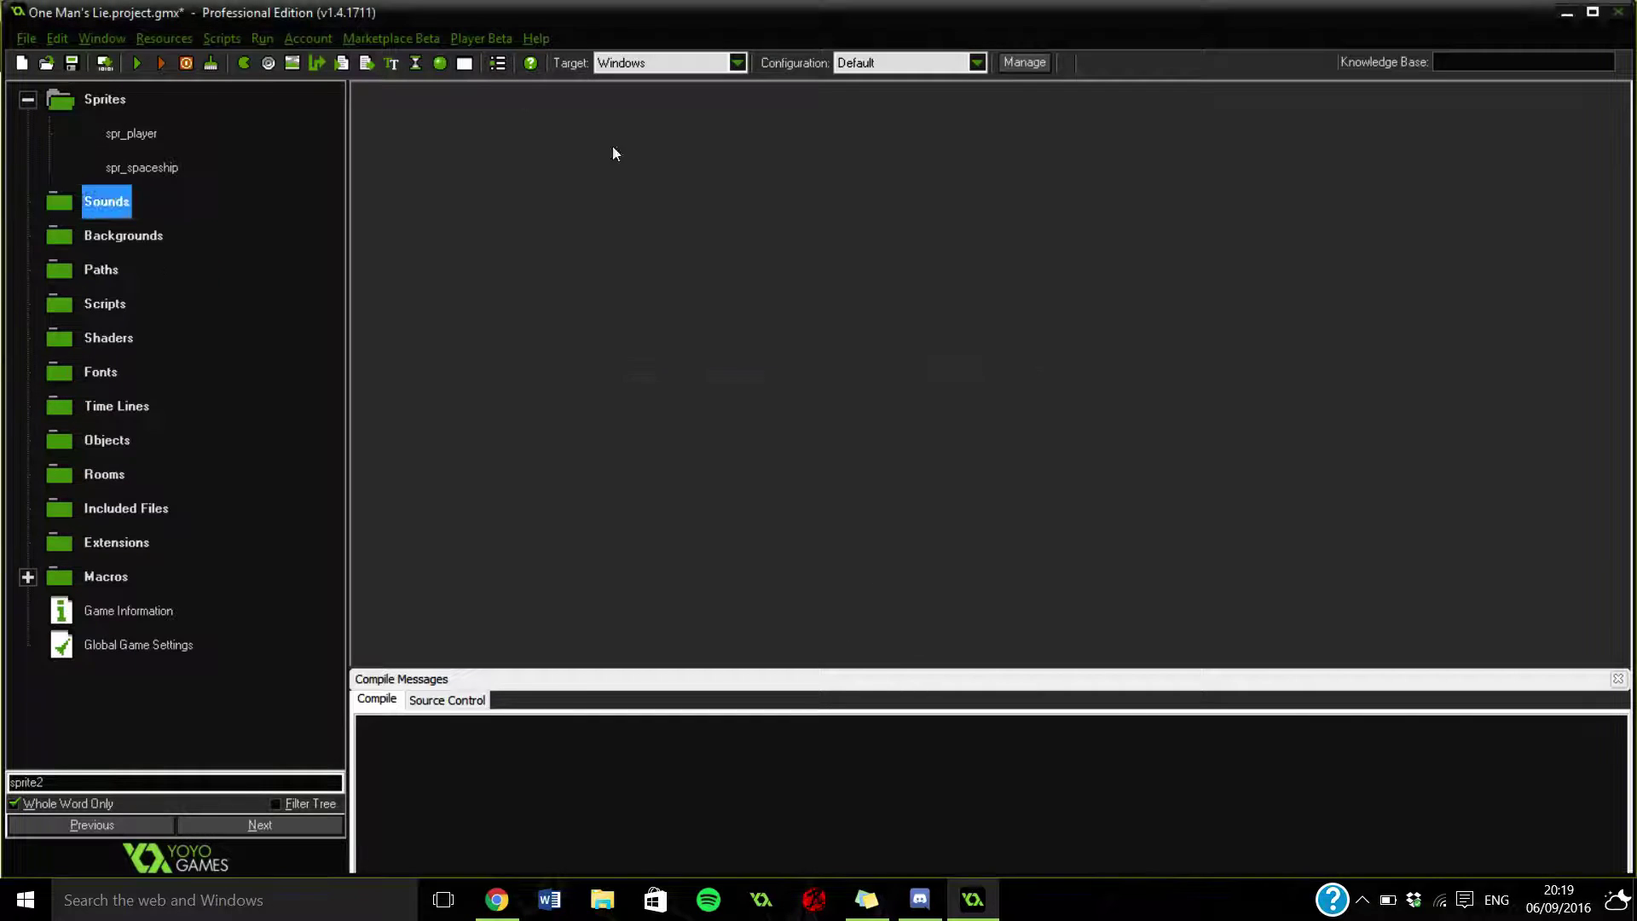
Create a new background resource named bk_space.
{"action": "left_click", "coordinate": [299, 61]}
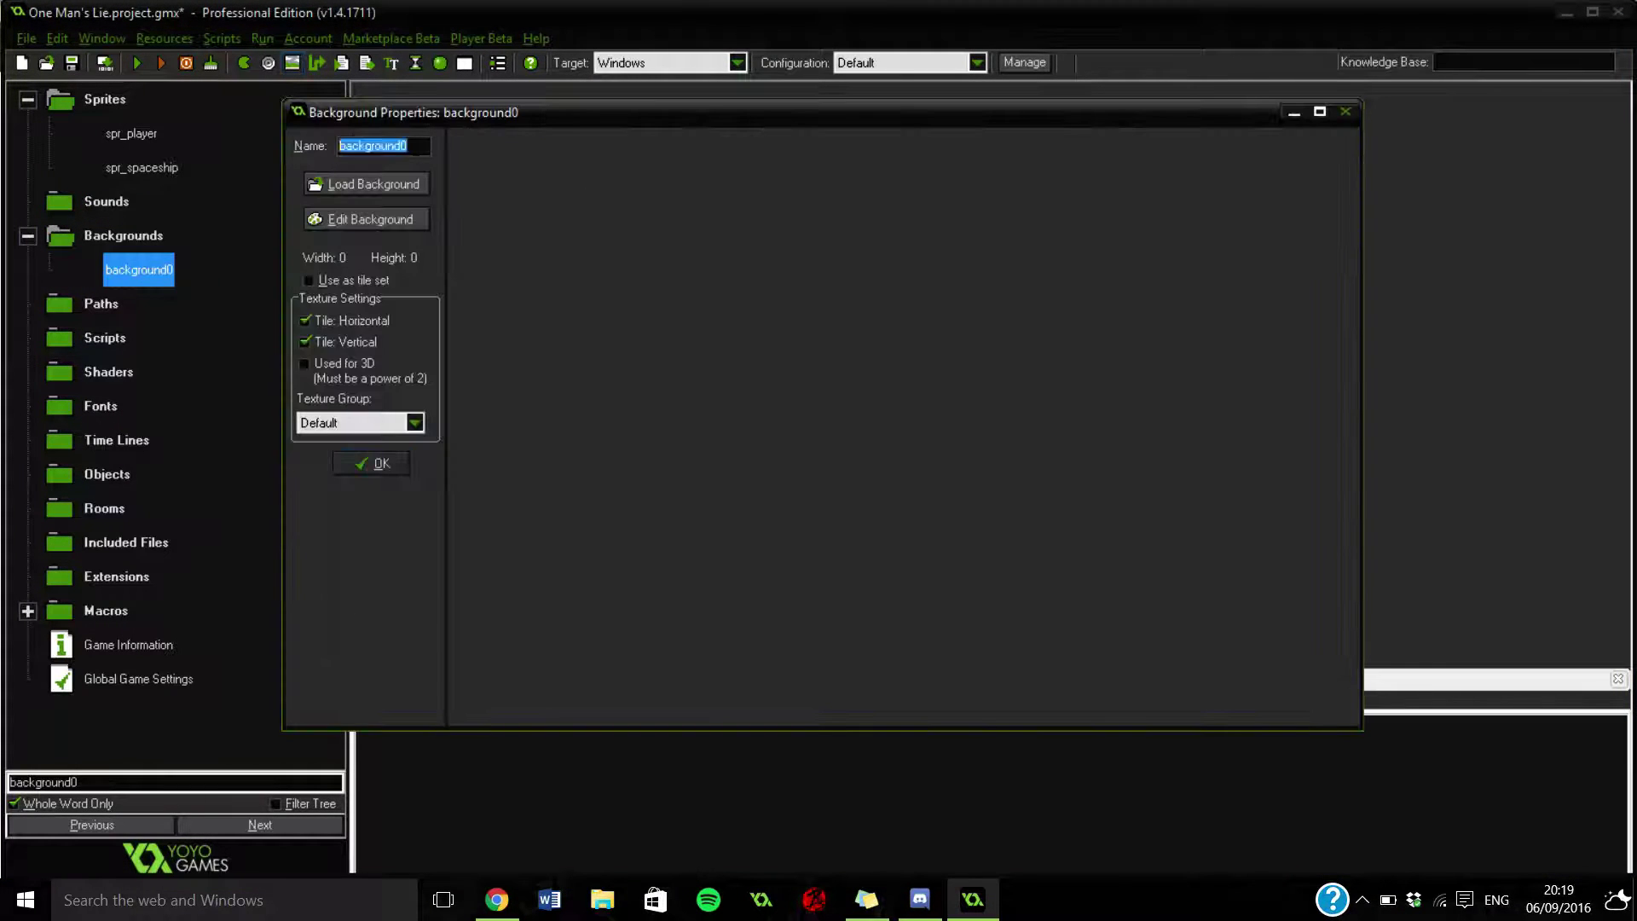
{"action": "type", "text": "bk_space"}
{"action": "left_click", "coordinate": [370, 459]}
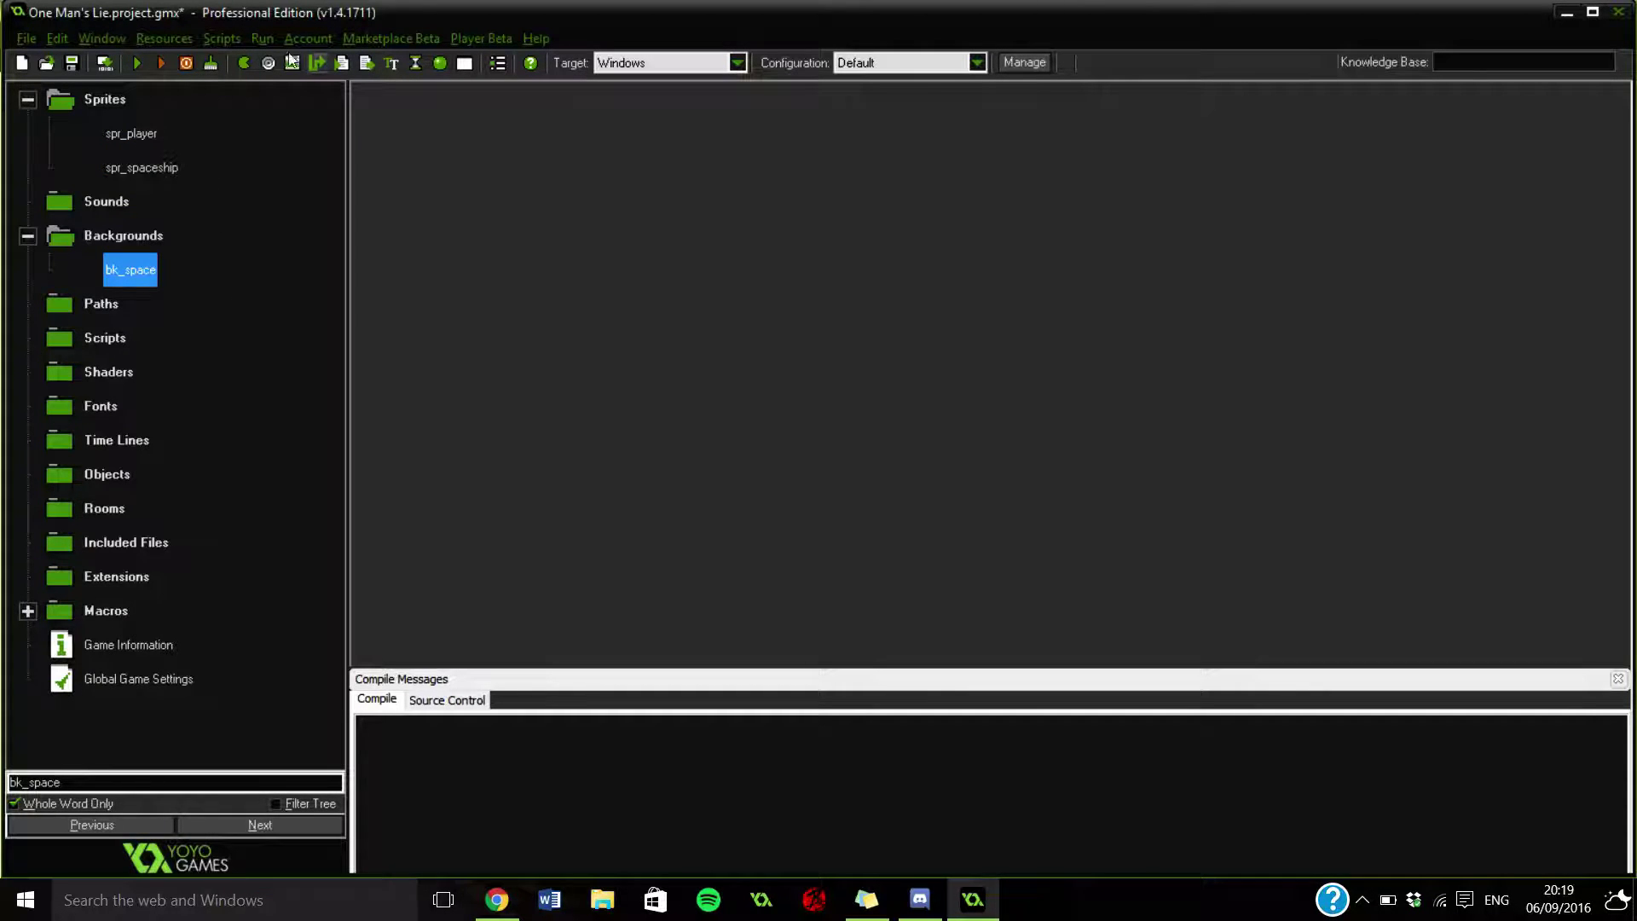
In spr_player's sprite editor, create a new 16-pixel-wide blank image.
{"action": "double_click", "coordinate": [136, 136]}
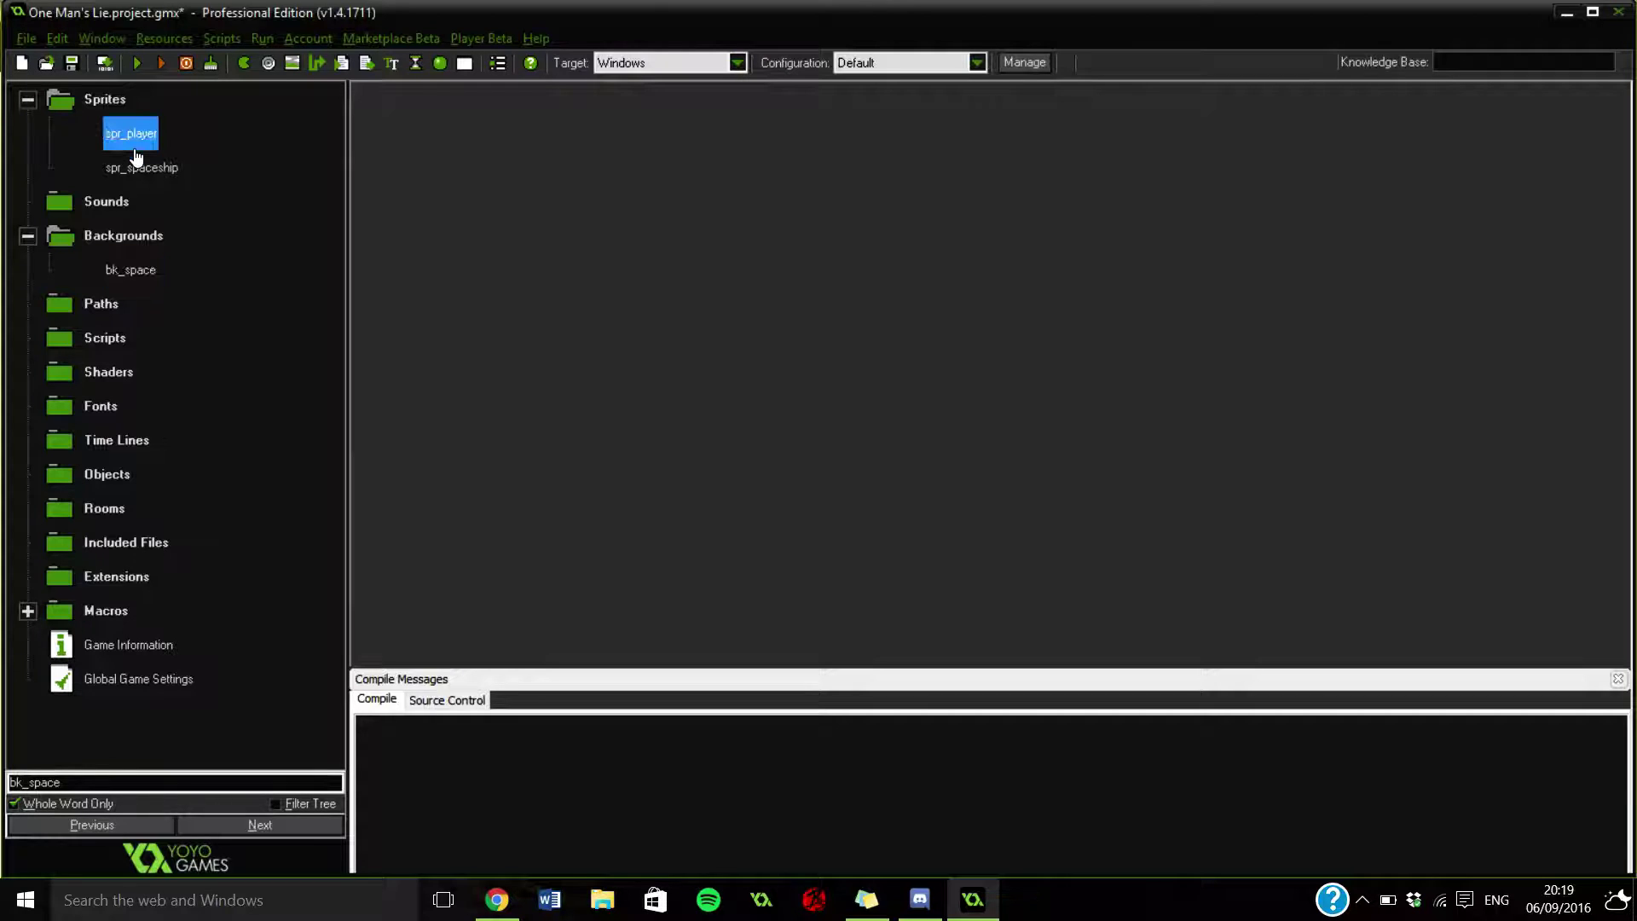
{"action": "left_click", "coordinate": [423, 227]}
{"action": "left_click", "coordinate": [423, 226]}
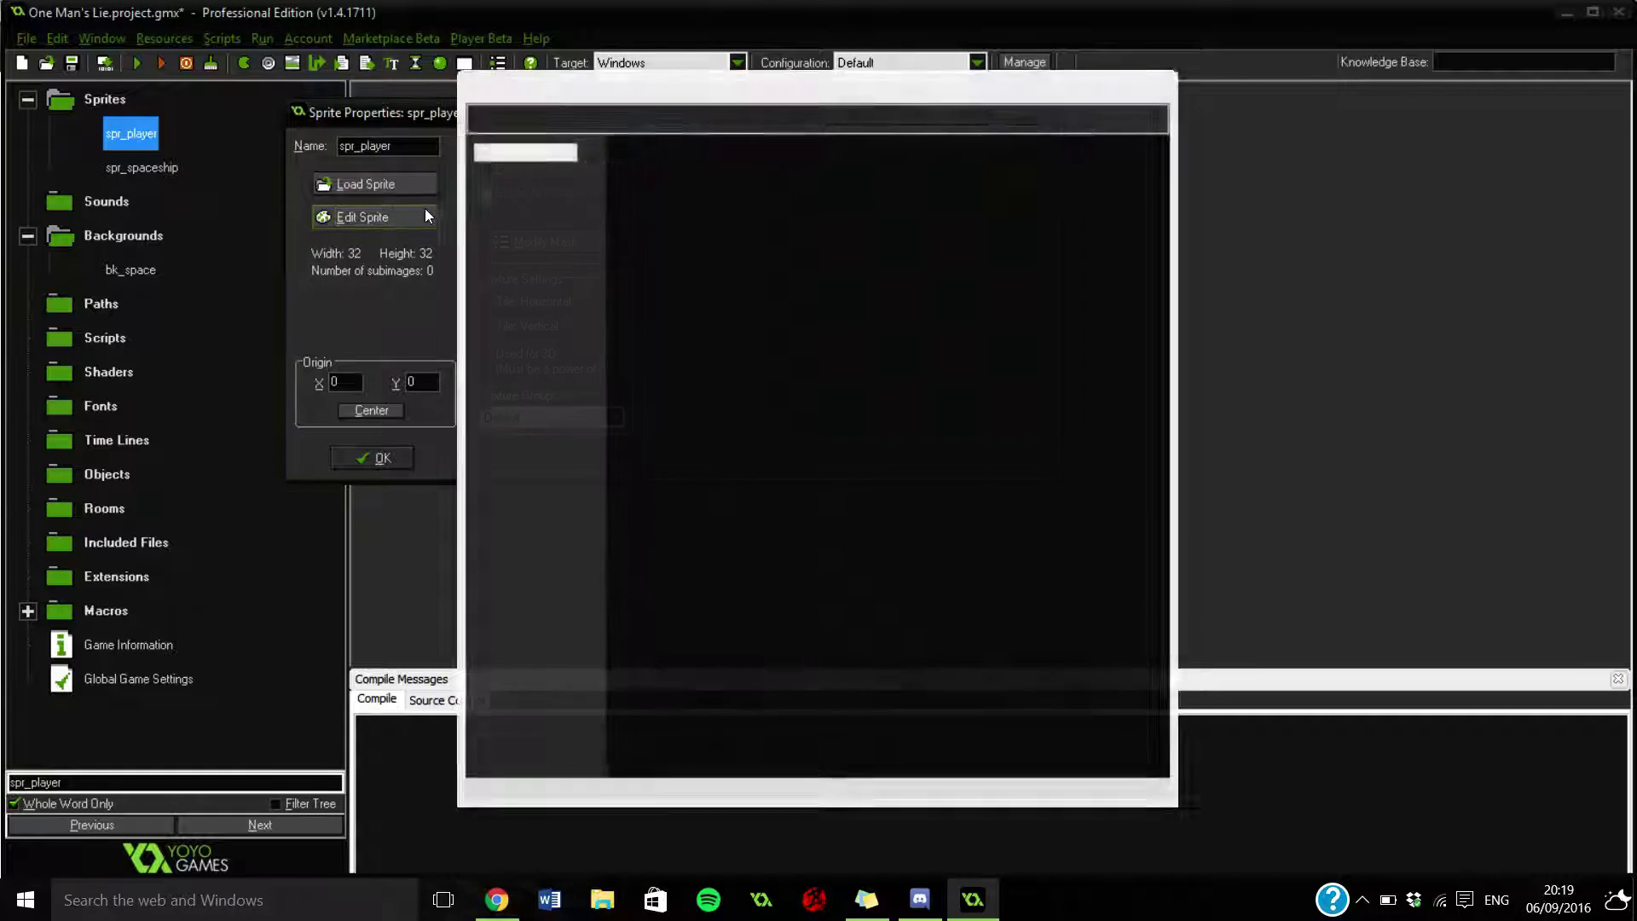
{"action": "left_click", "coordinate": [512, 139]}
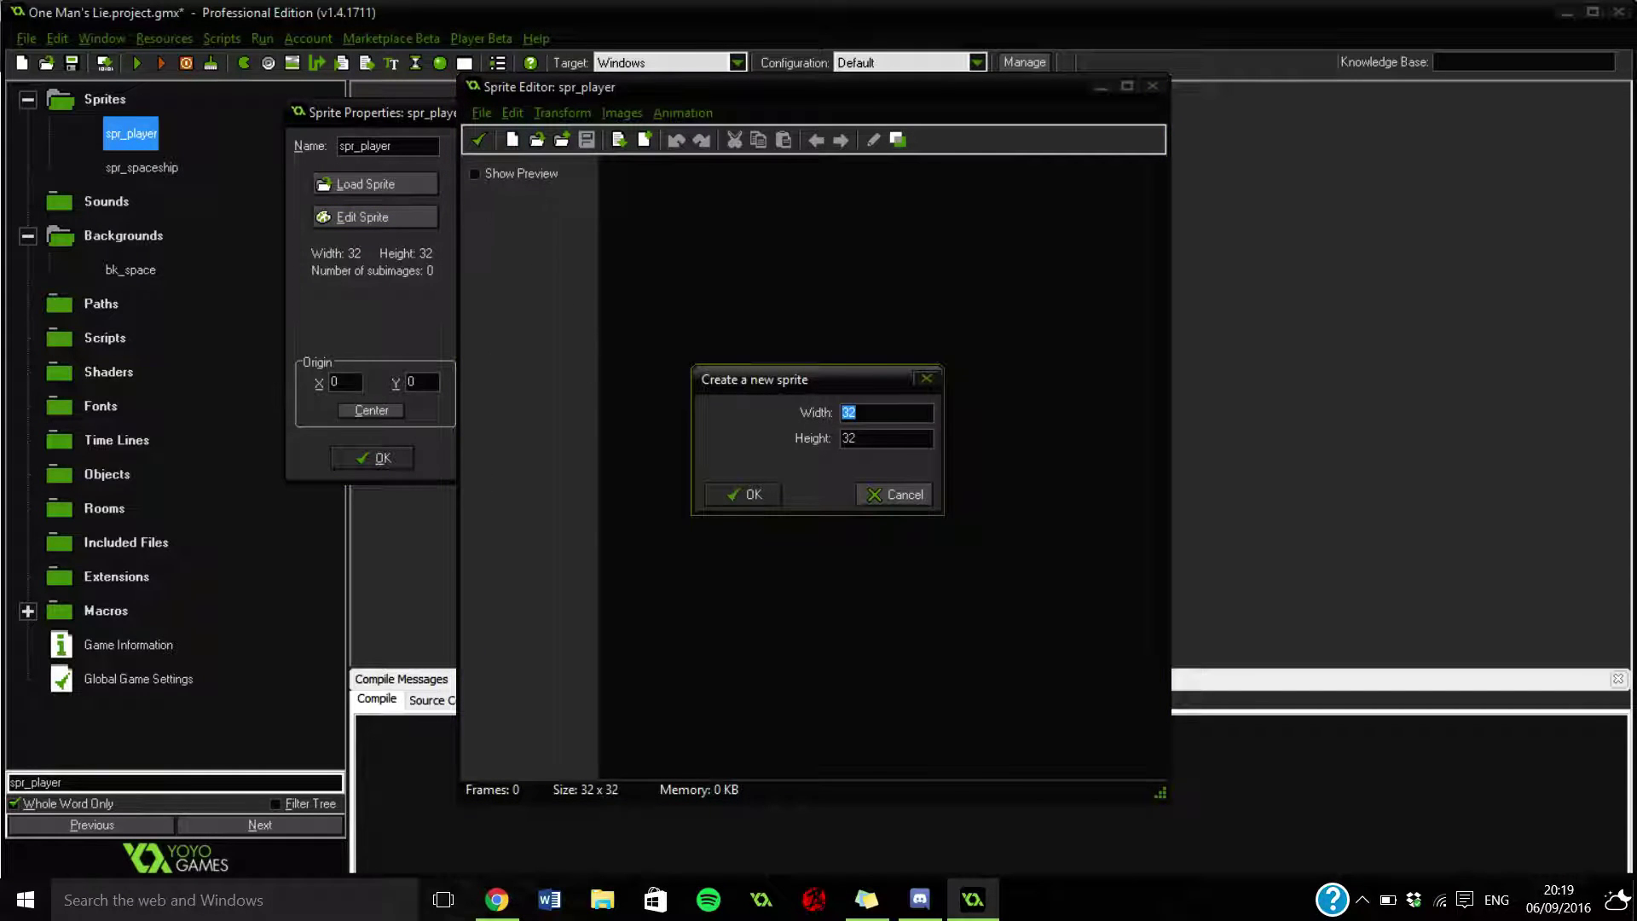
{"action": "type", "text": "16"}
{"action": "left_click", "coordinate": [757, 494]}
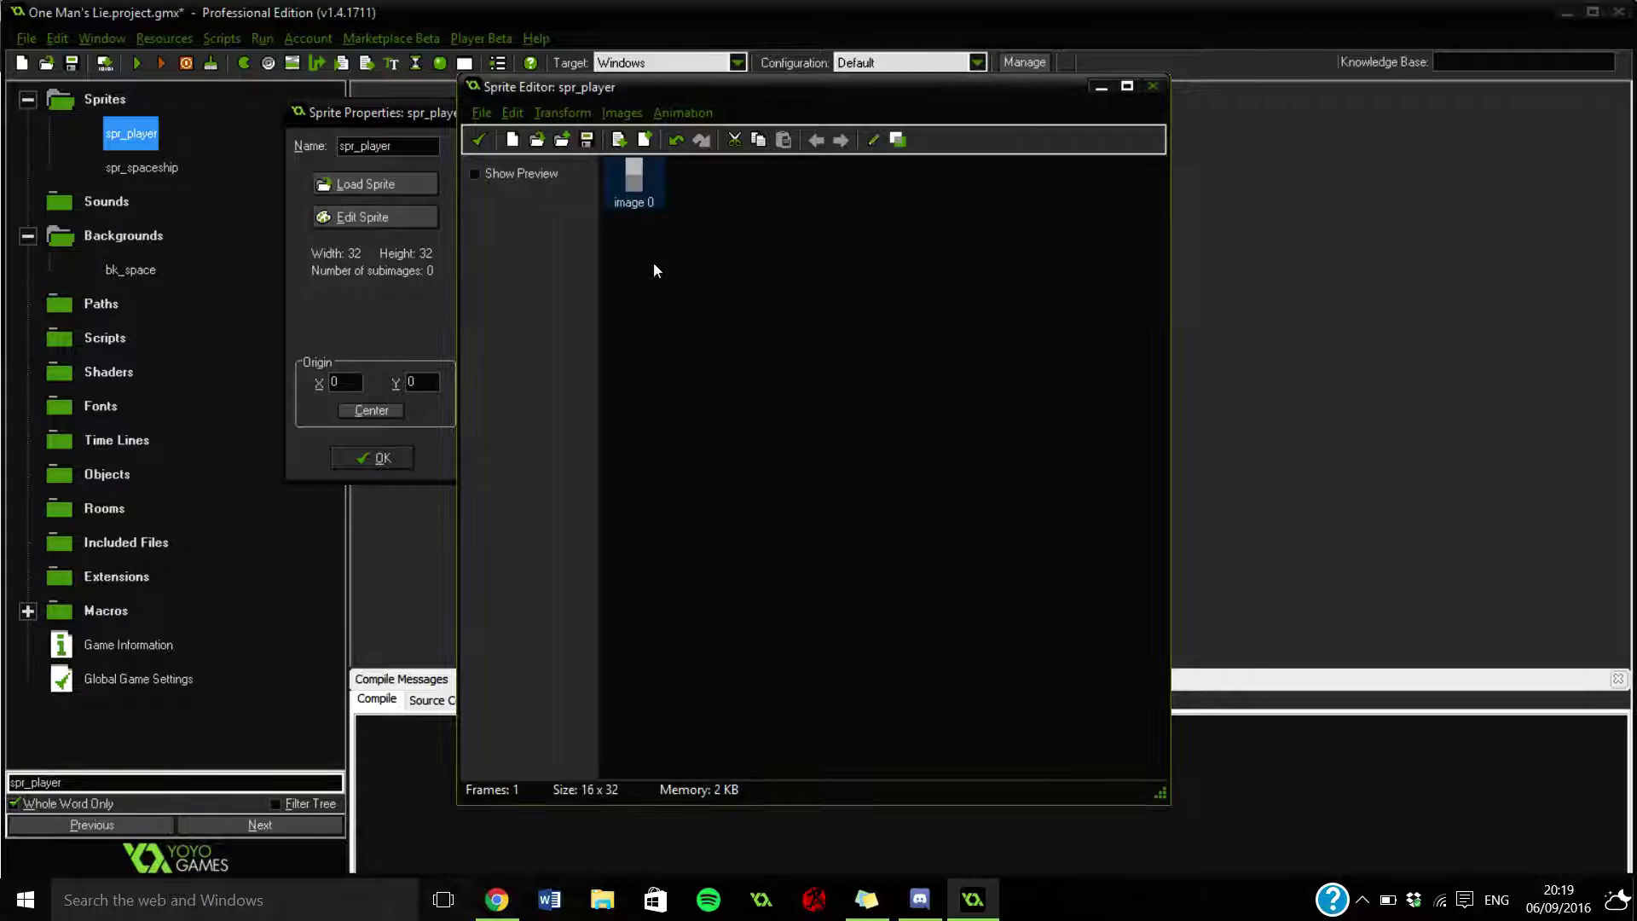
Flood-fill image 0 solid magenta, then accept the frames and close spr_player's properties.
{"action": "double_click", "coordinate": [654, 197]}
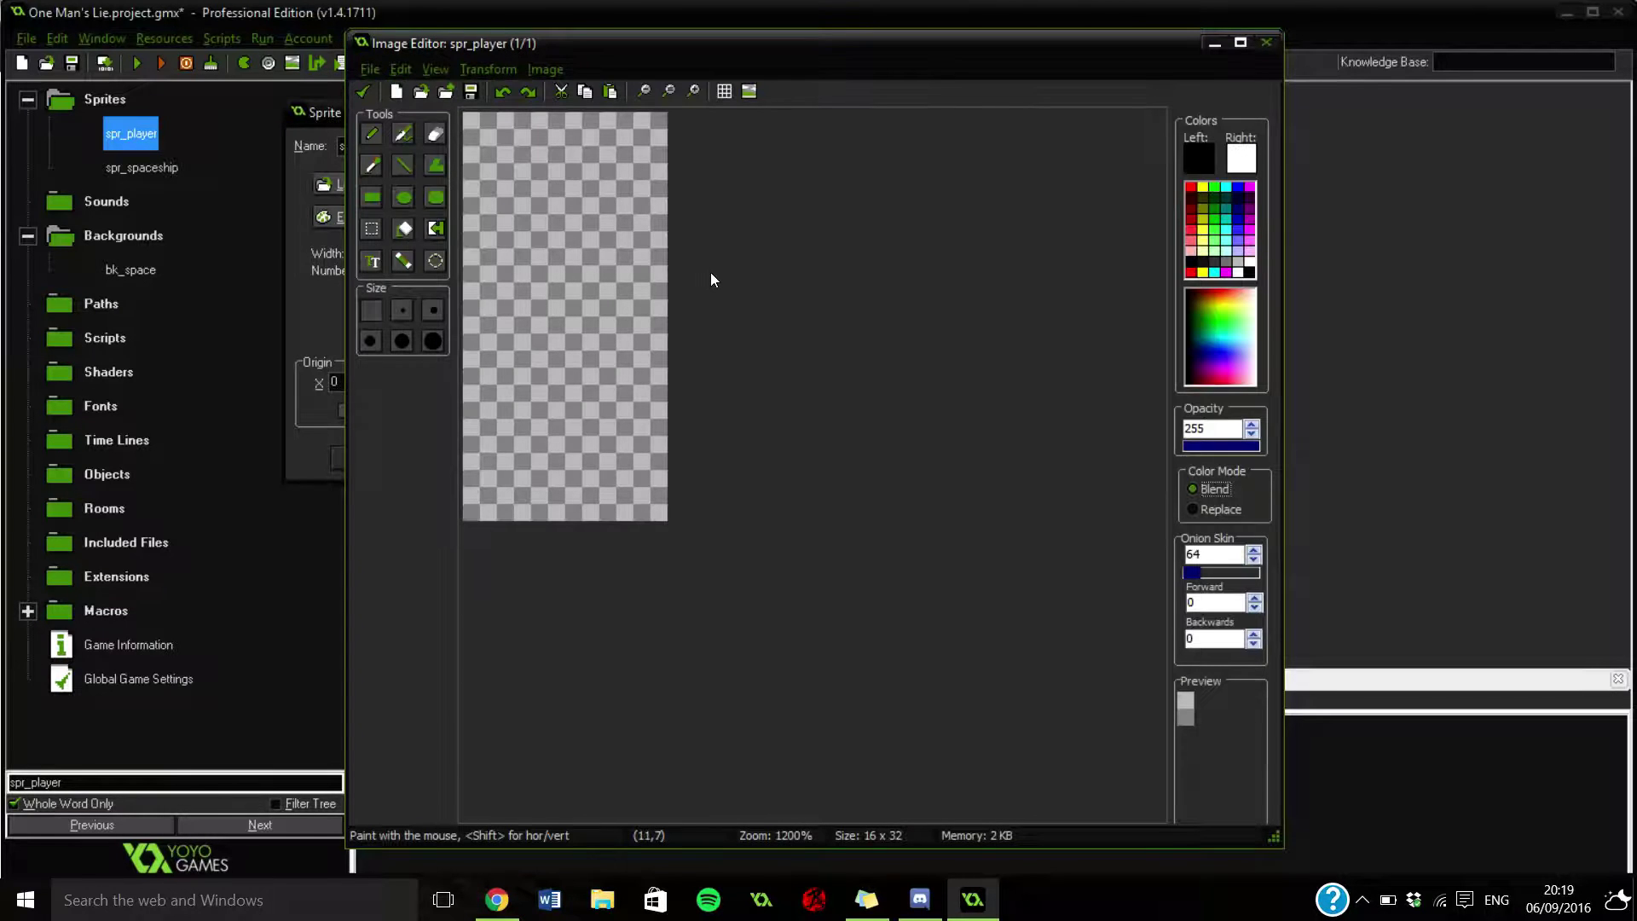
{"action": "scroll", "coordinate": [713, 280], "scroll_direction": "up", "scroll_amount": 1}
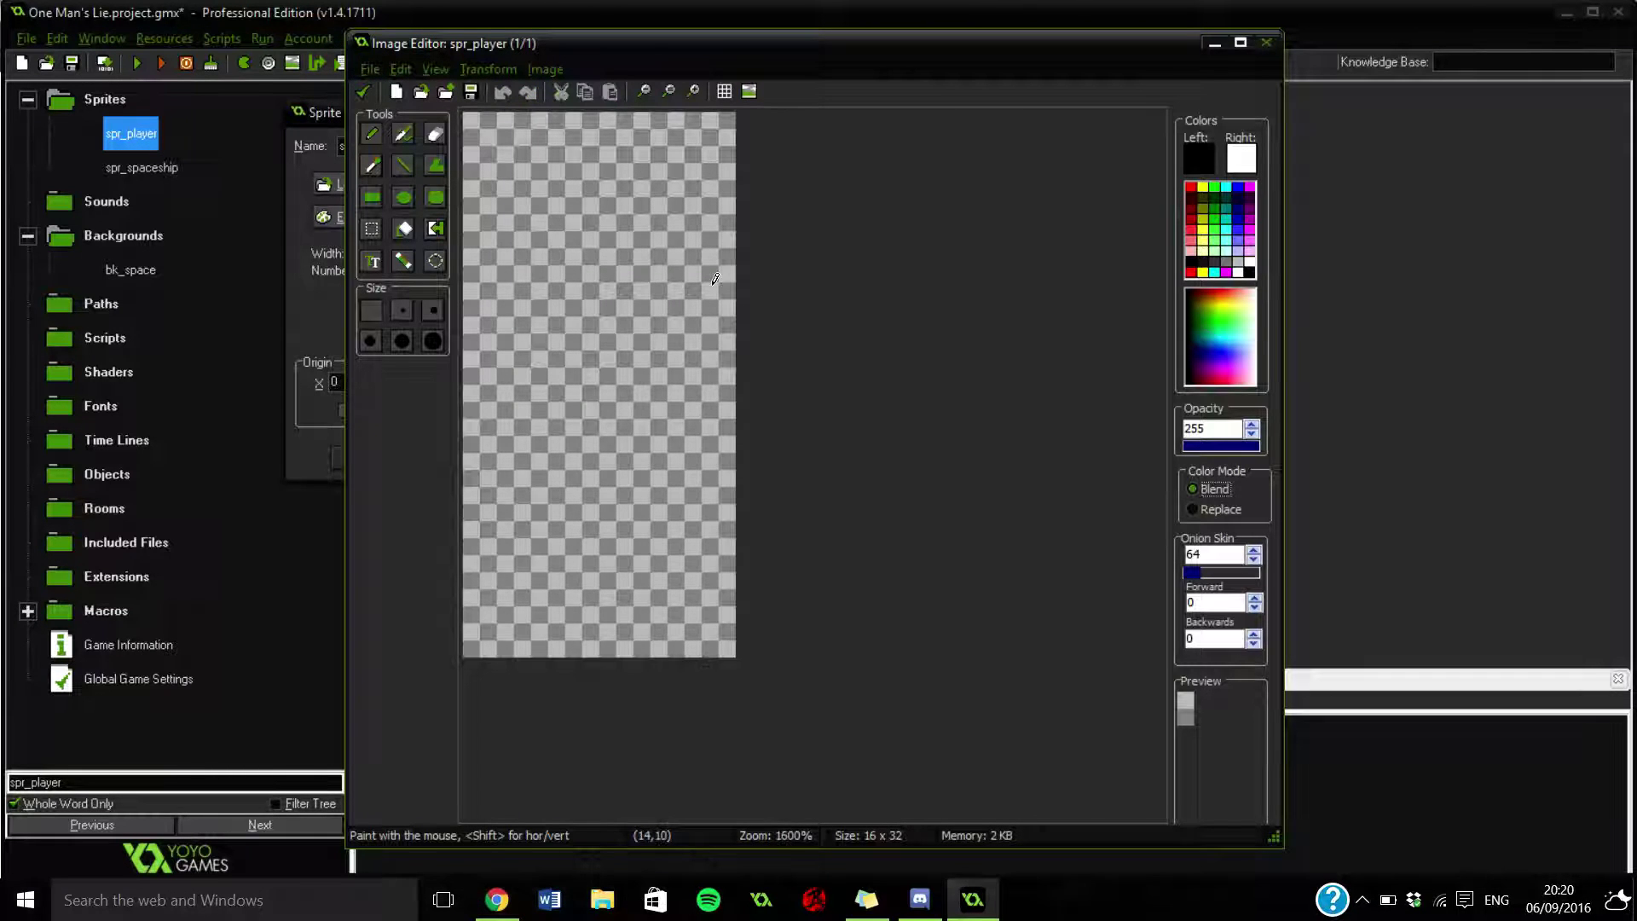
{"action": "left_click", "coordinate": [404, 259]}
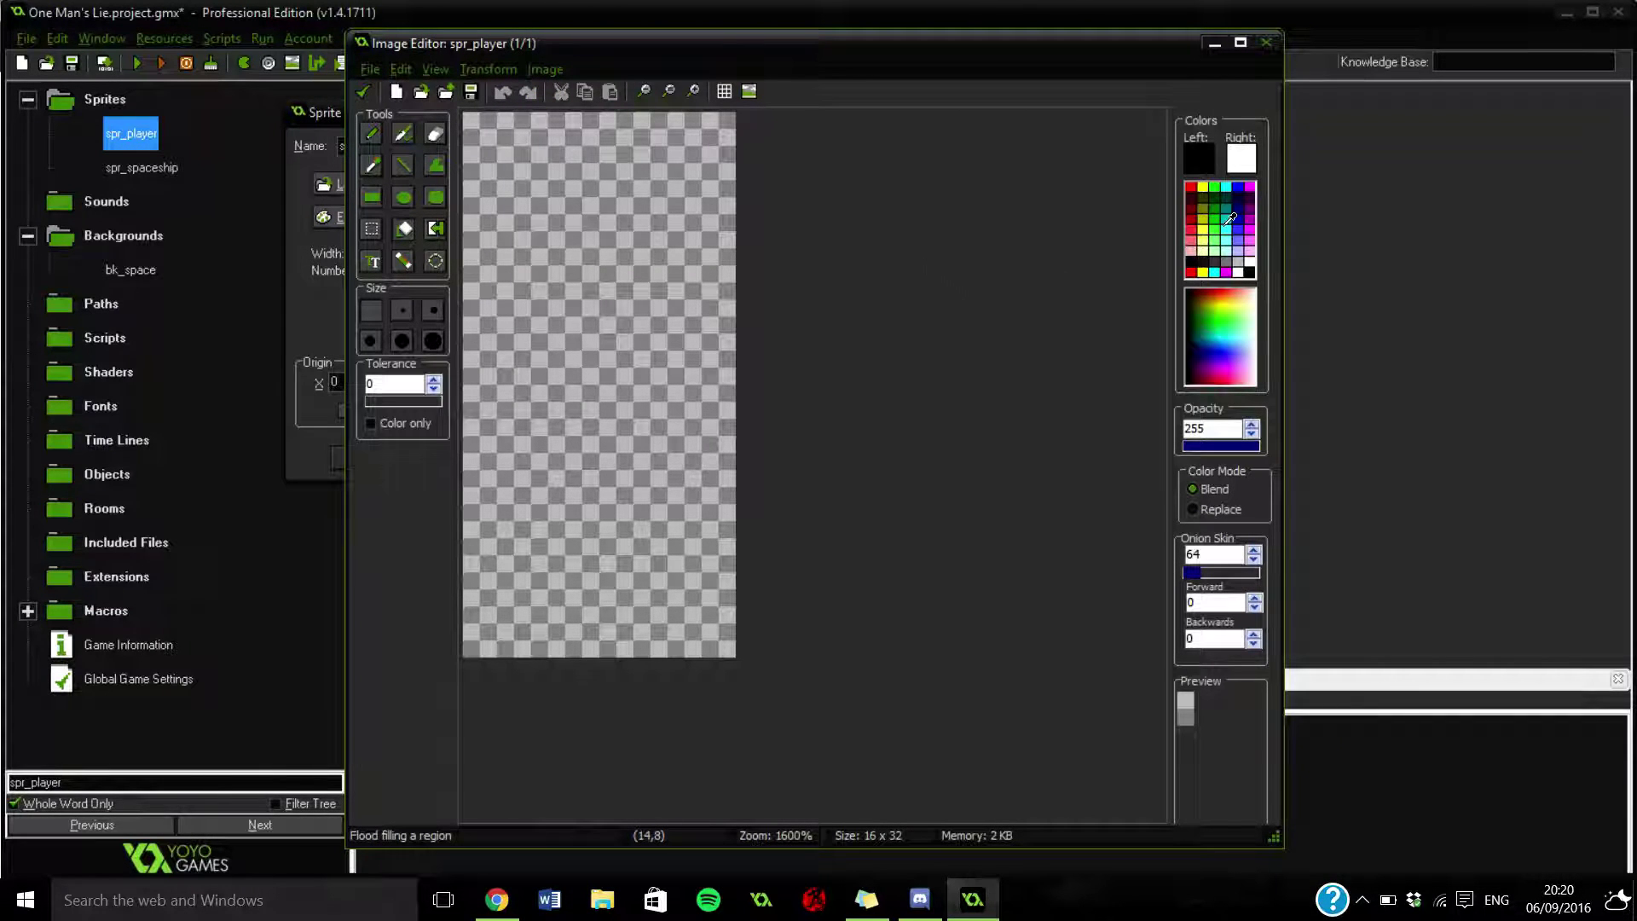
{"action": "left_click", "coordinate": [1228, 222]}
{"action": "left_click", "coordinate": [1250, 227]}
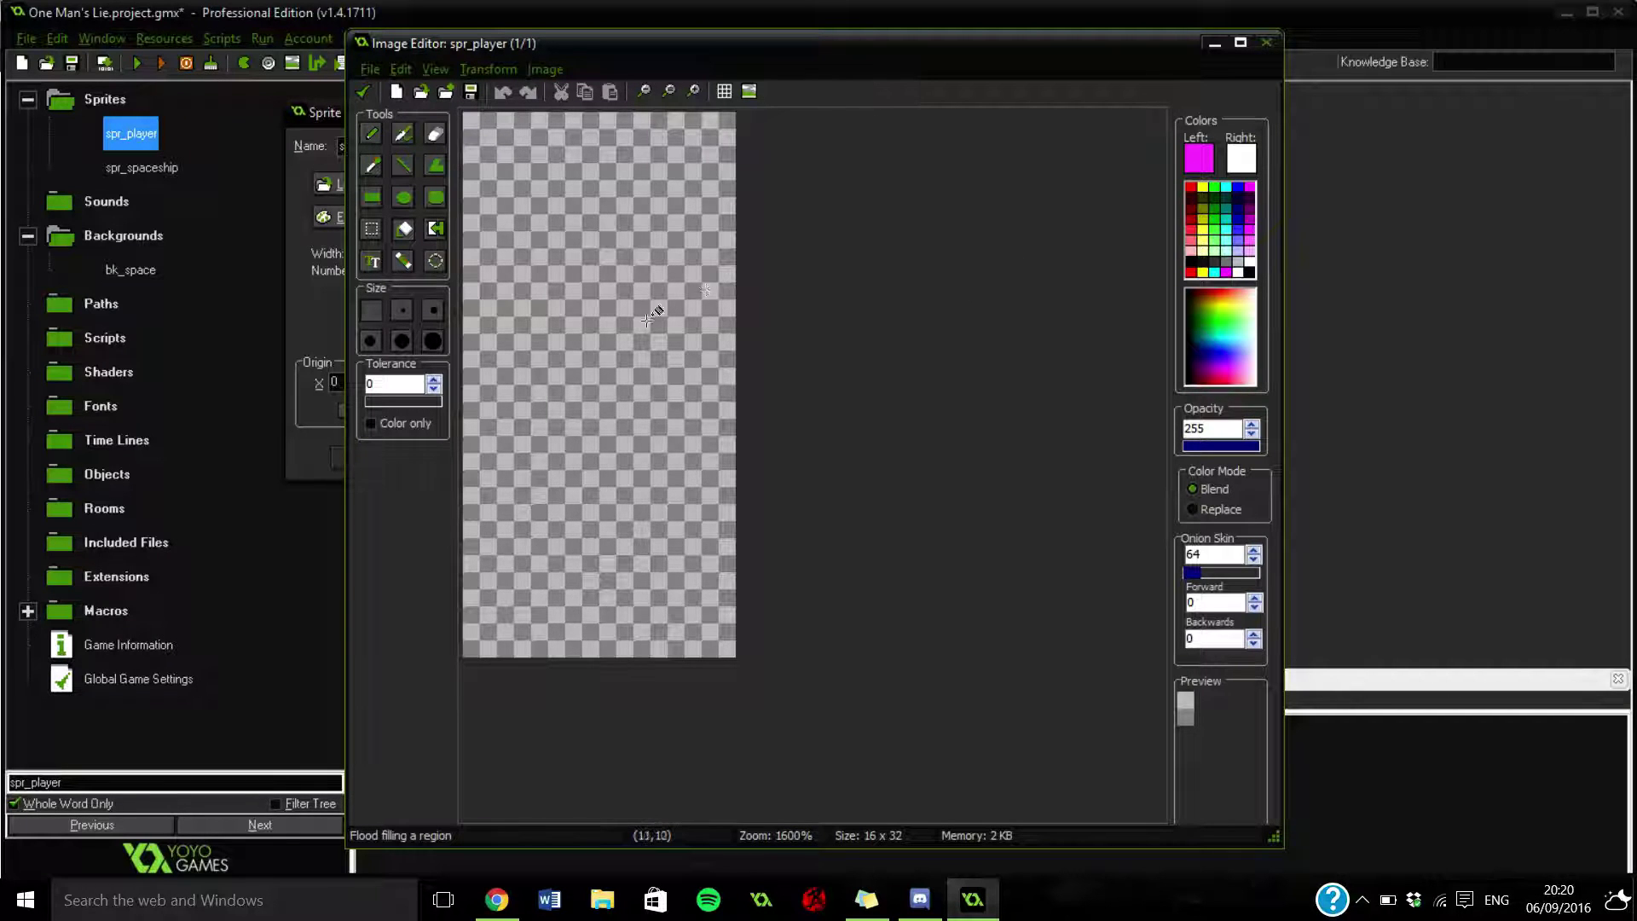
{"action": "left_click", "coordinate": [646, 321]}
{"action": "left_click", "coordinate": [364, 91]}
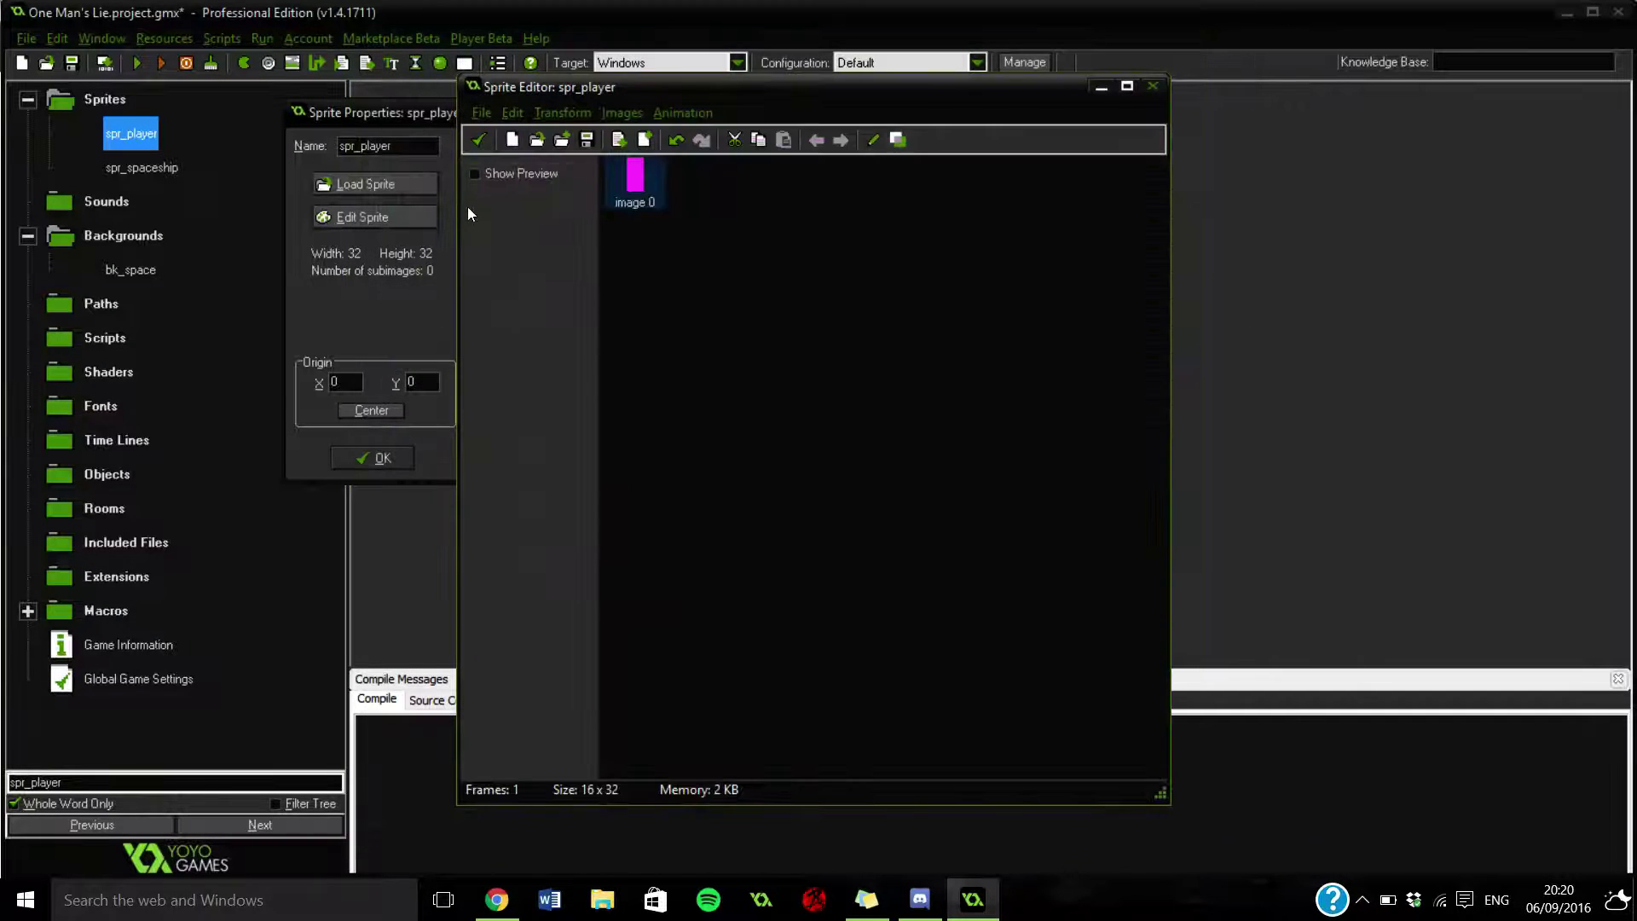
{"action": "left_click", "coordinate": [479, 142]}
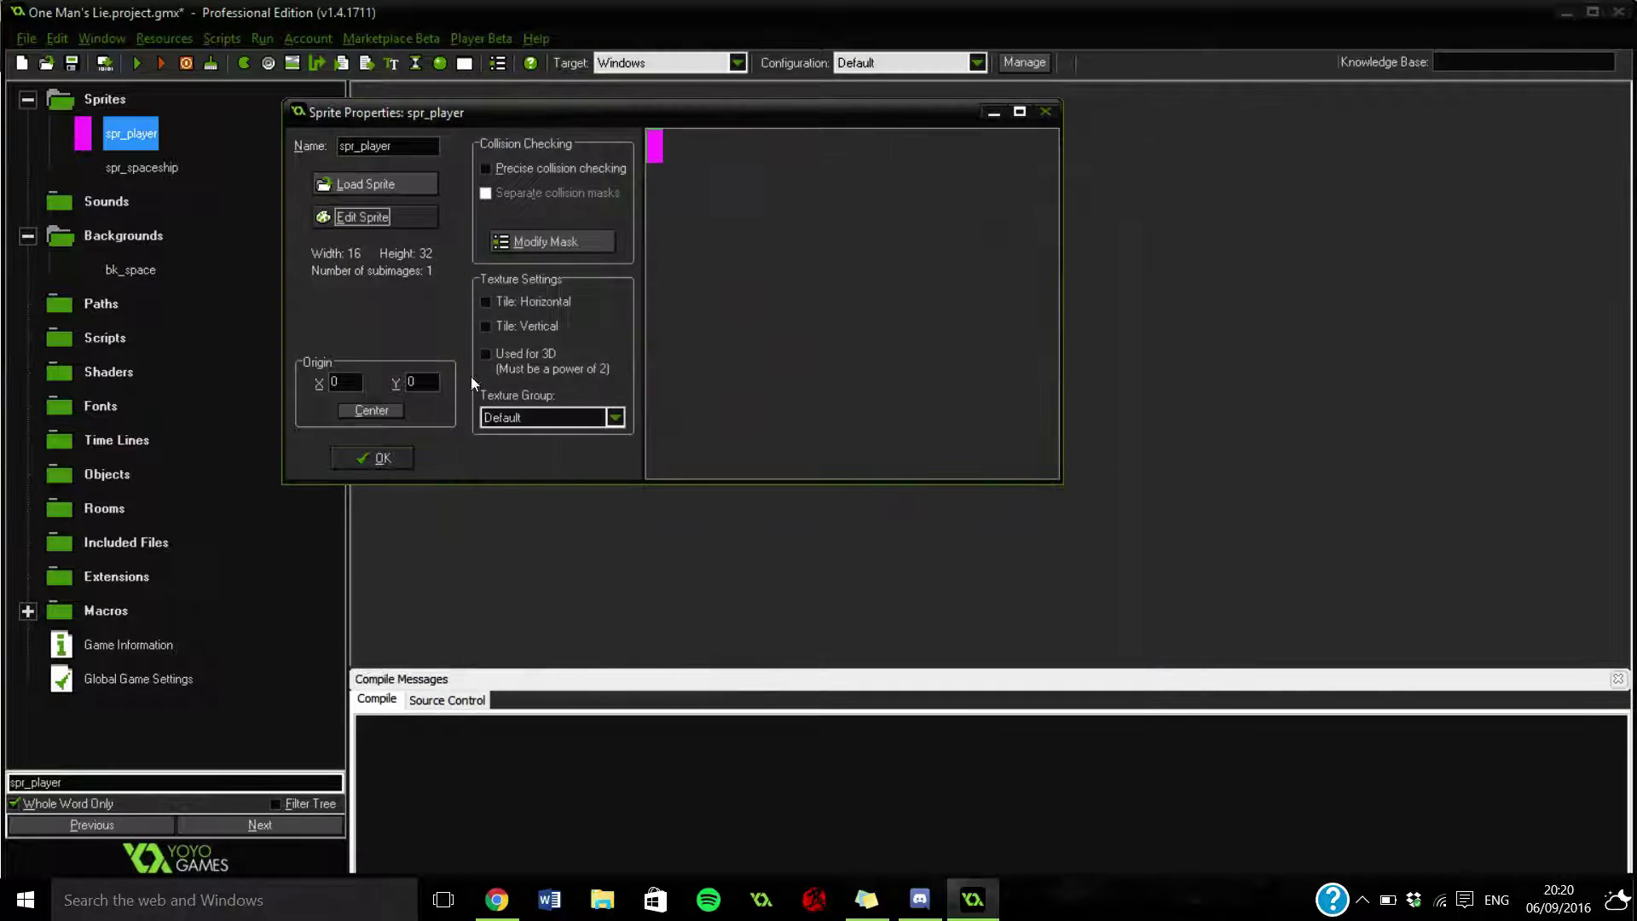
{"action": "left_click", "coordinate": [390, 458]}
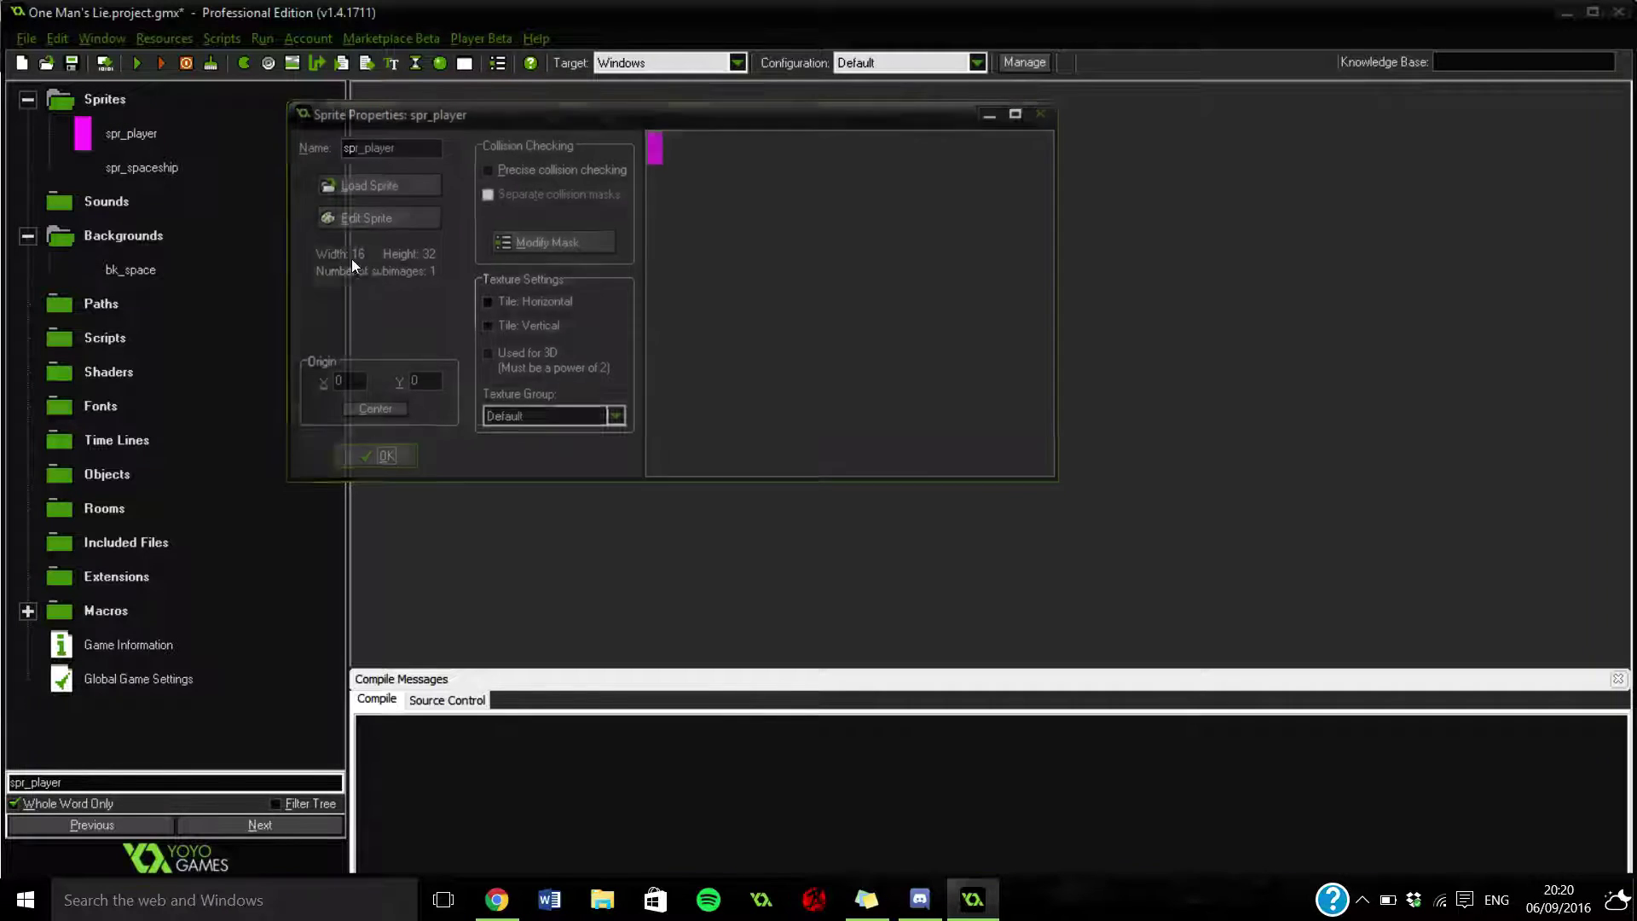
Open spr_spaceship's editor maximized and start a new image with width 64.
{"action": "double_click", "coordinate": [136, 171]}
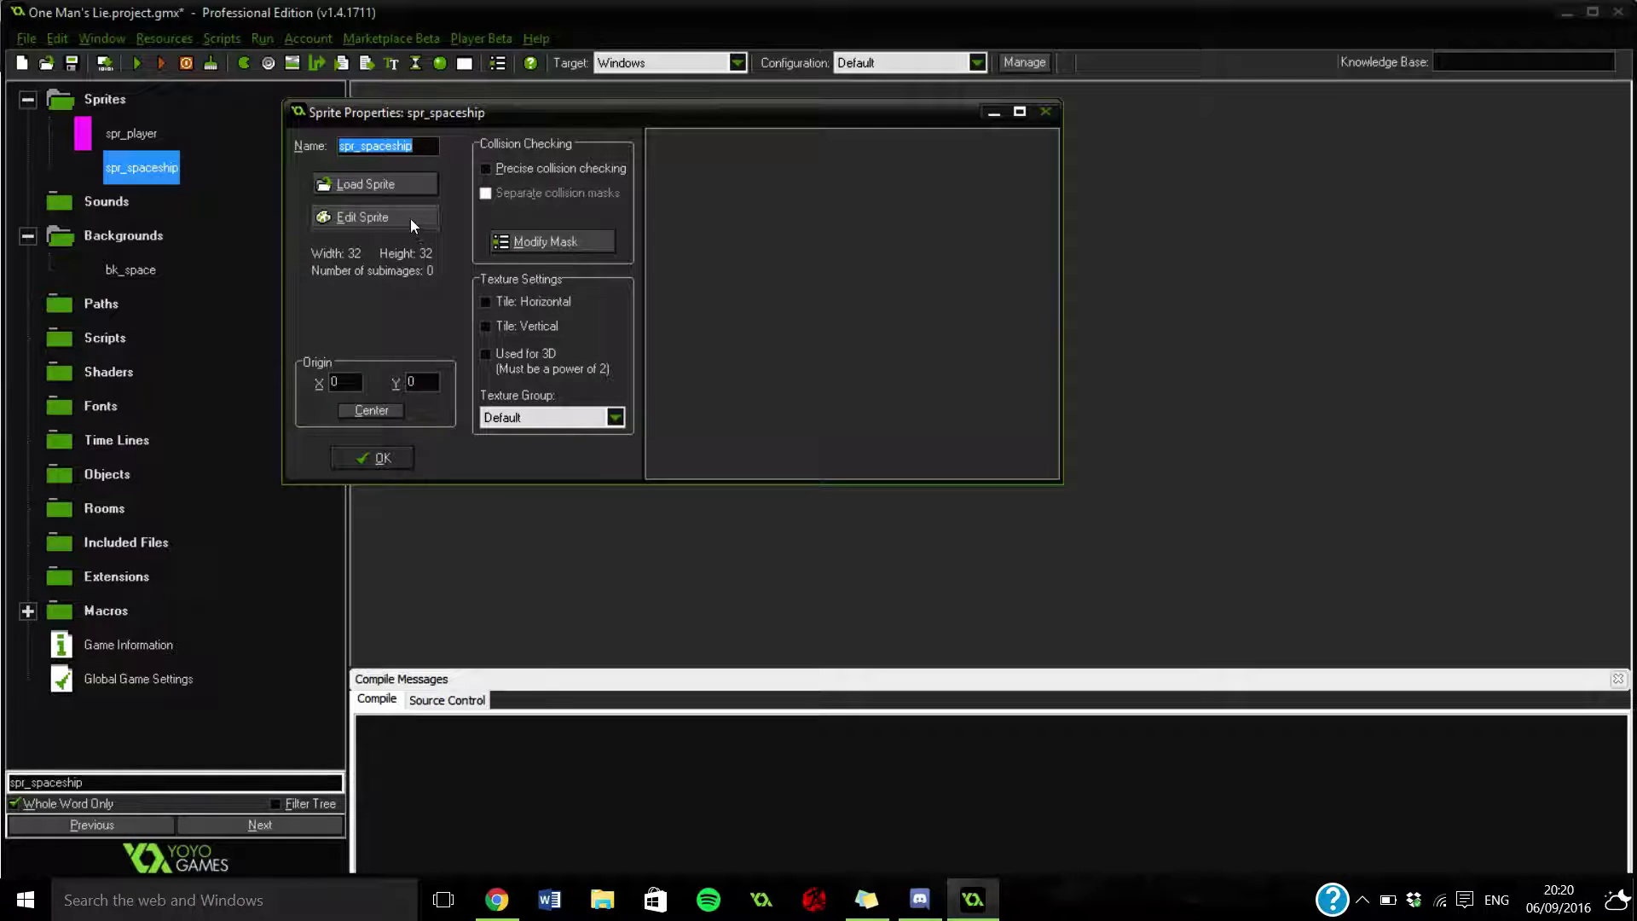
{"action": "left_click", "coordinate": [409, 222]}
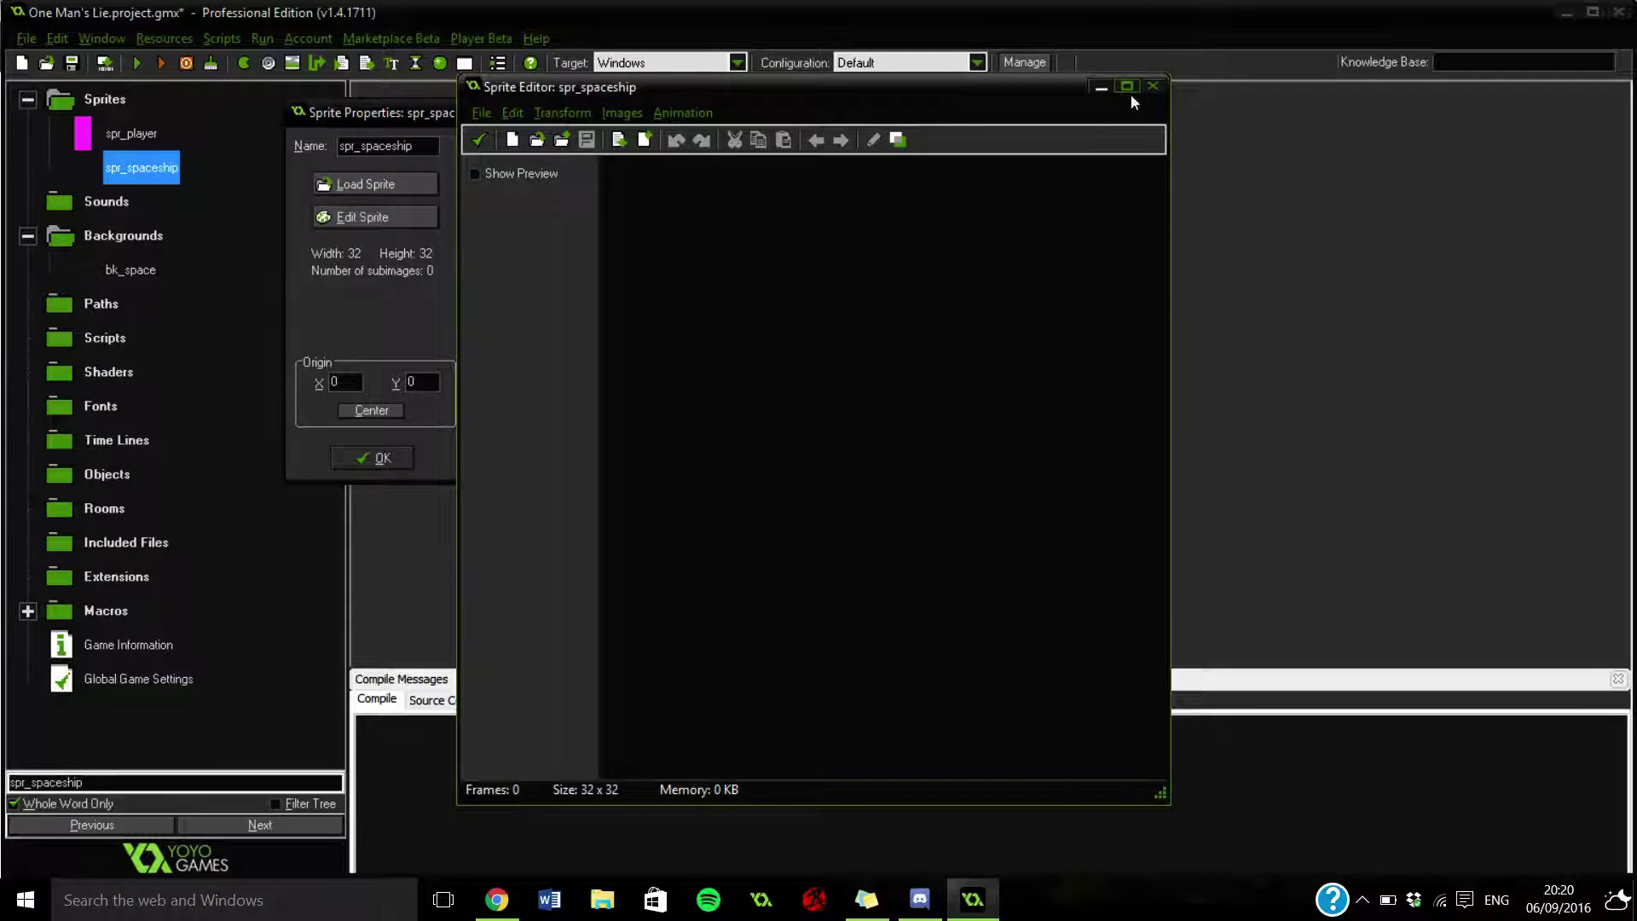
{"action": "left_click", "coordinate": [1127, 87]}
{"action": "left_click", "coordinate": [51, 66]}
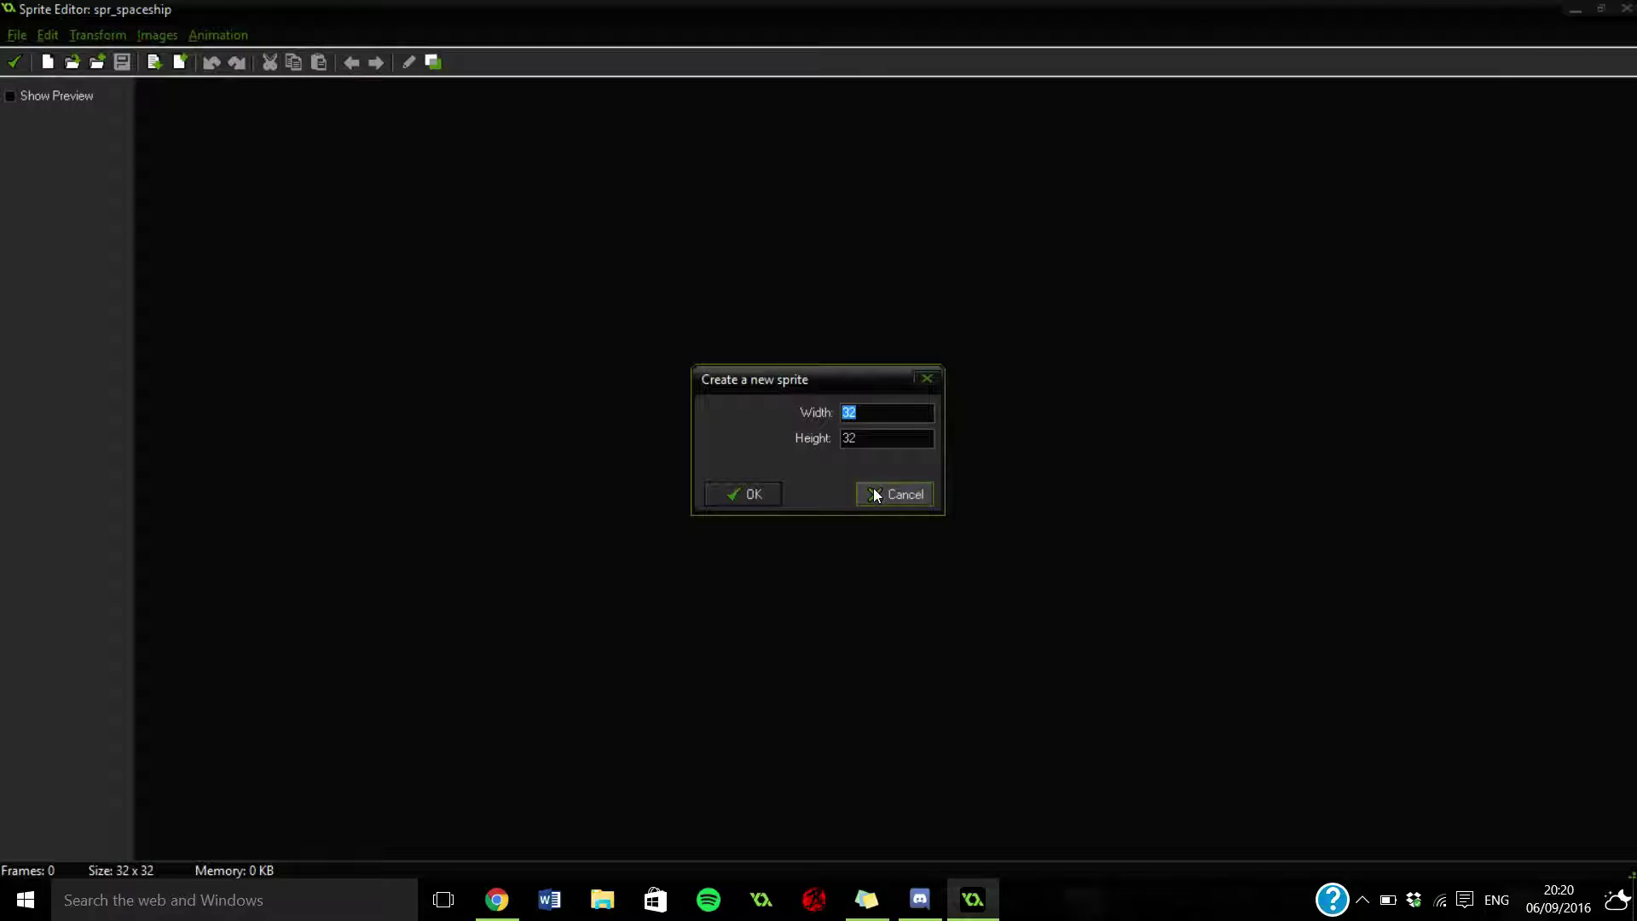
{"action": "type", "text": "64"}
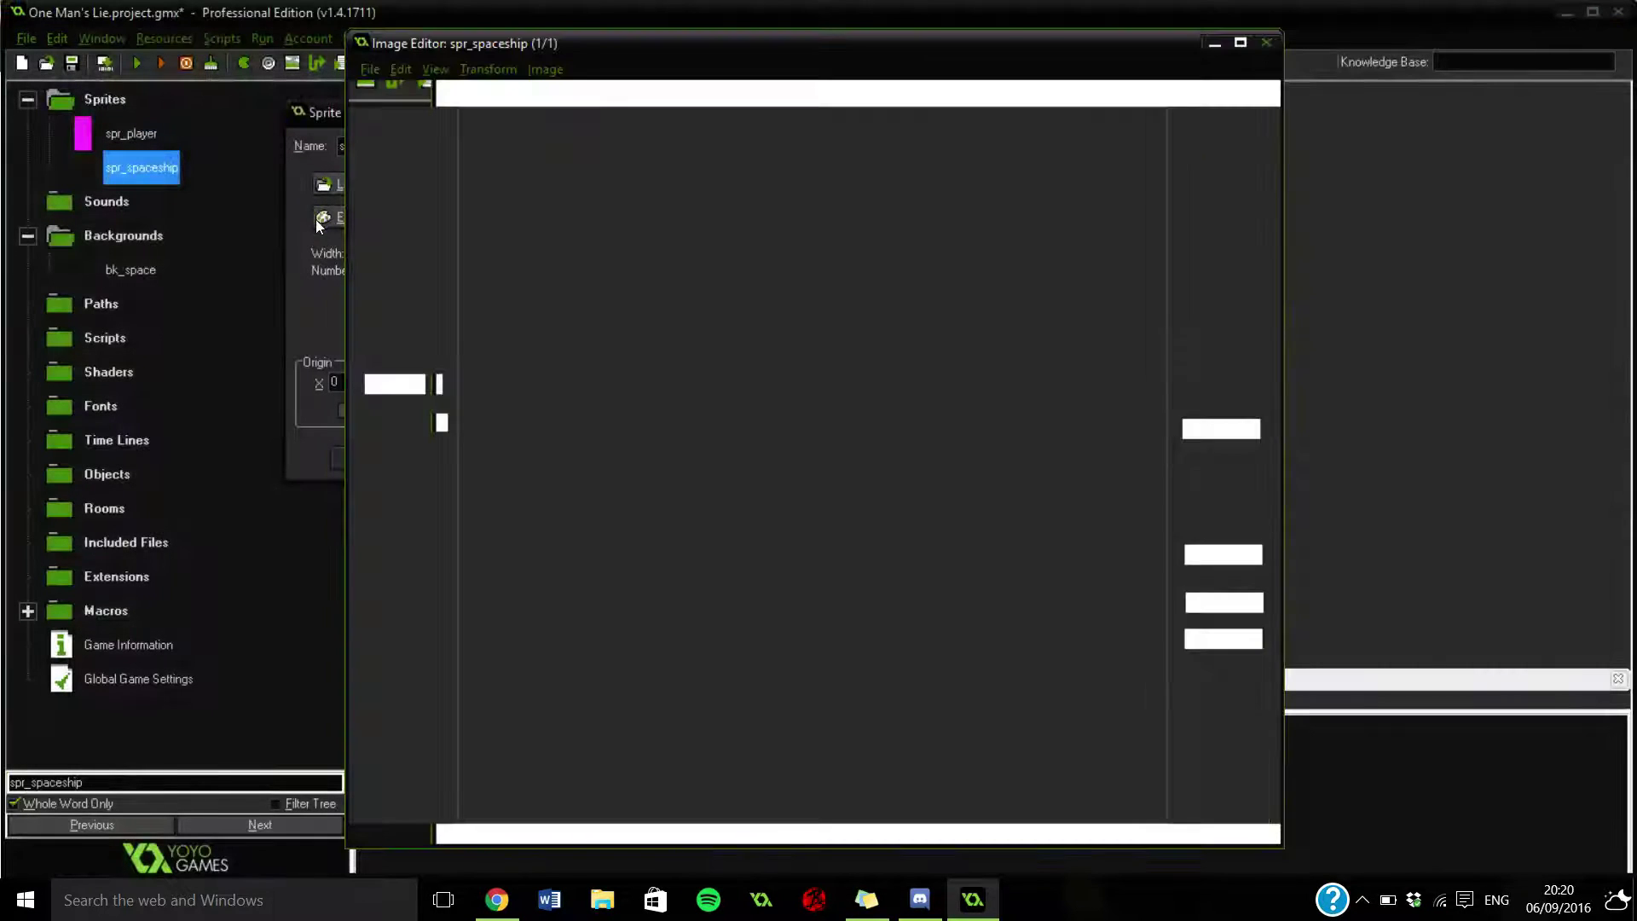
Maximize and zoom the image editor, pick the Pencil, and set the painting colour to white.
{"action": "left_click", "coordinate": [1226, 45]}
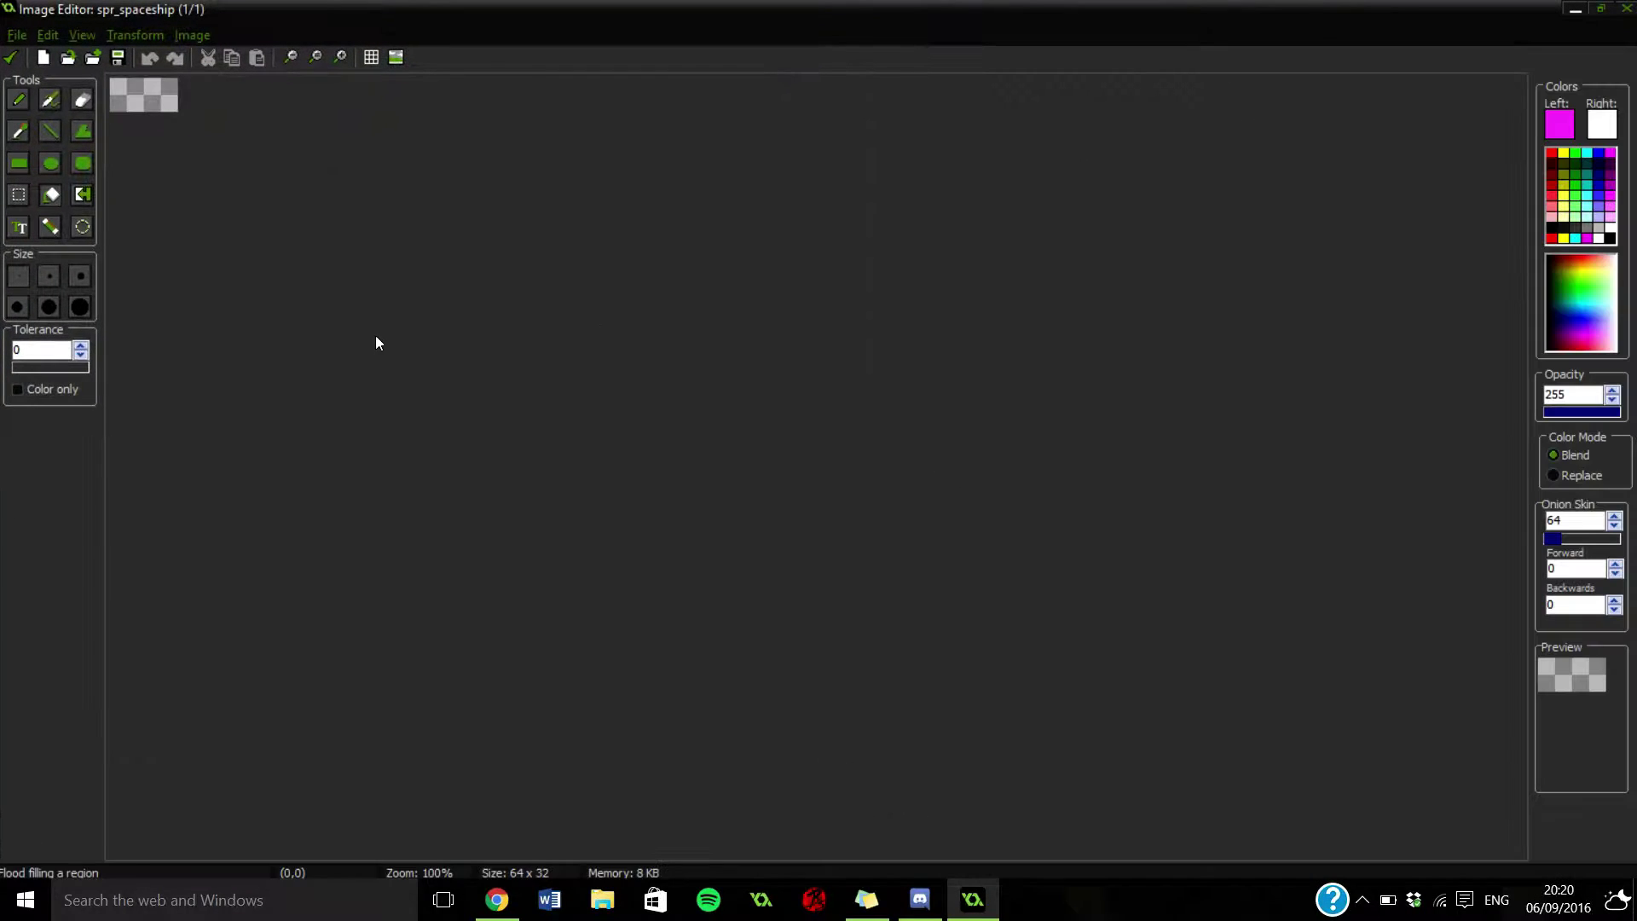
{"action": "scroll", "coordinate": [375, 335], "scroll_direction": "up", "scroll_amount": 6}
{"action": "scroll", "coordinate": [402, 321], "scroll_direction": "up", "scroll_amount": 2}
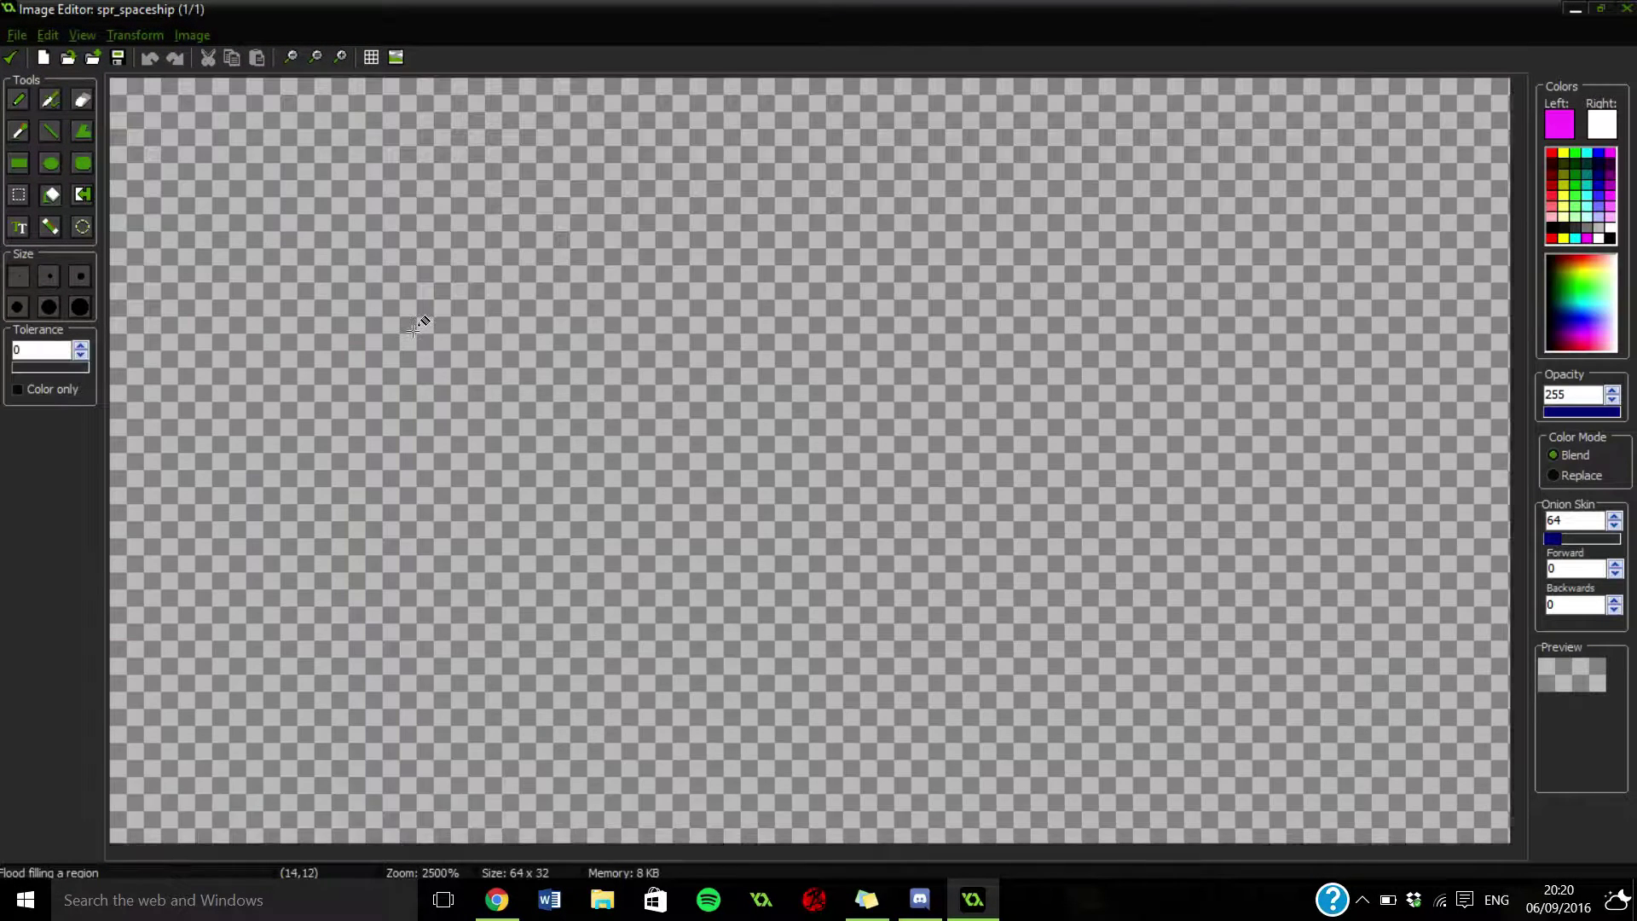
{"action": "left_click", "coordinate": [18, 100]}
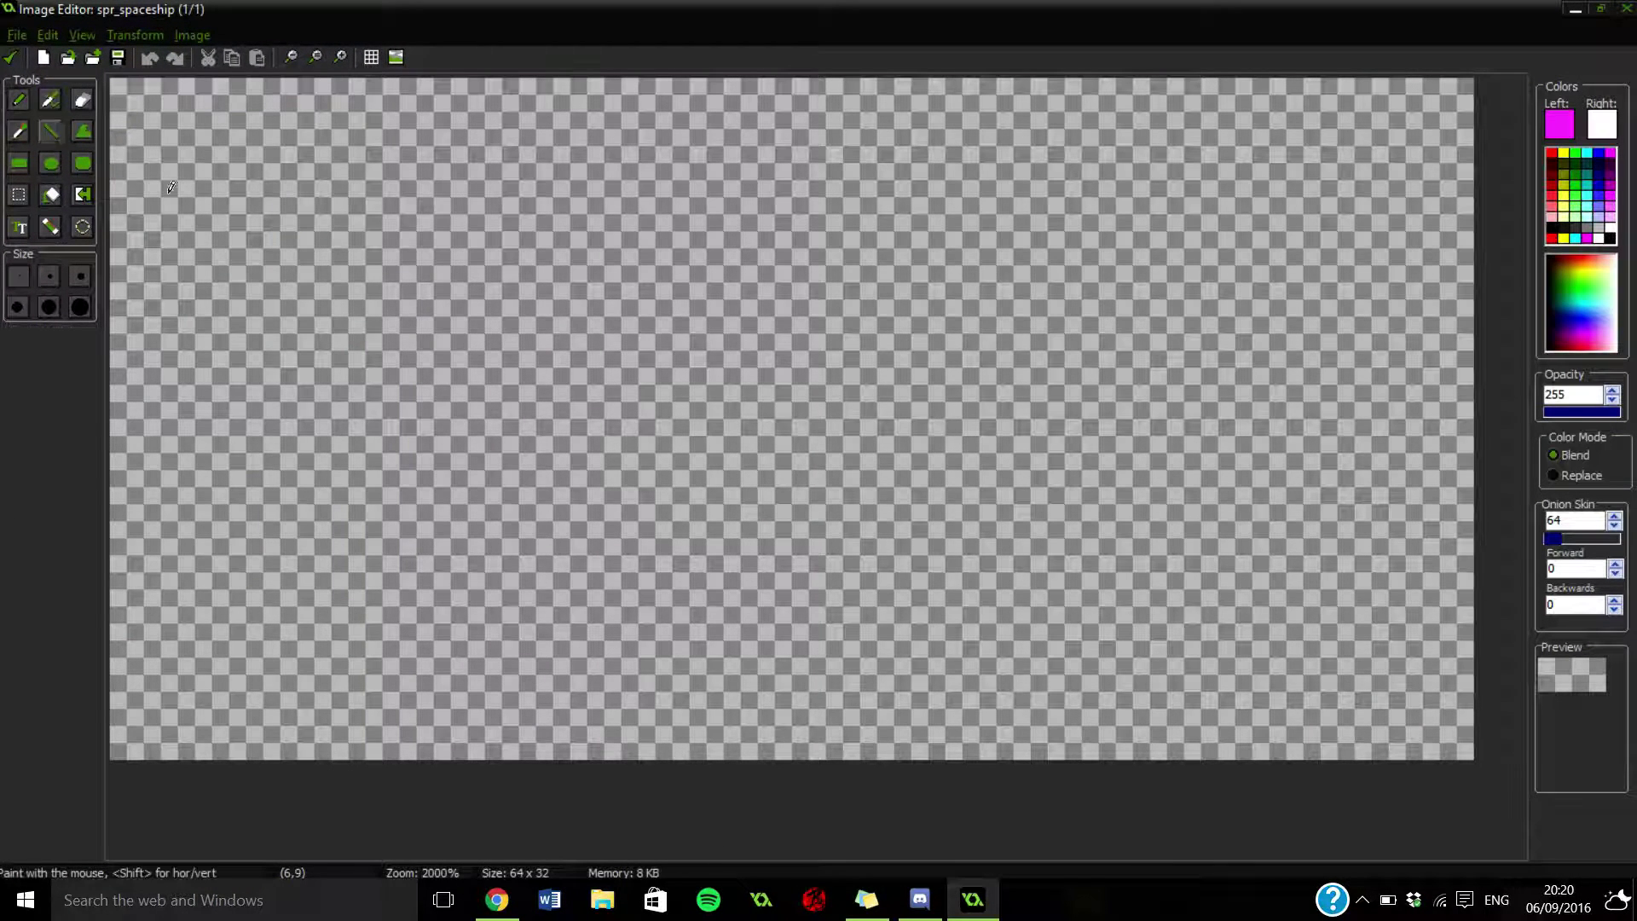
{"action": "scroll", "coordinate": [706, 430], "scroll_direction": "down", "scroll_amount": 1}
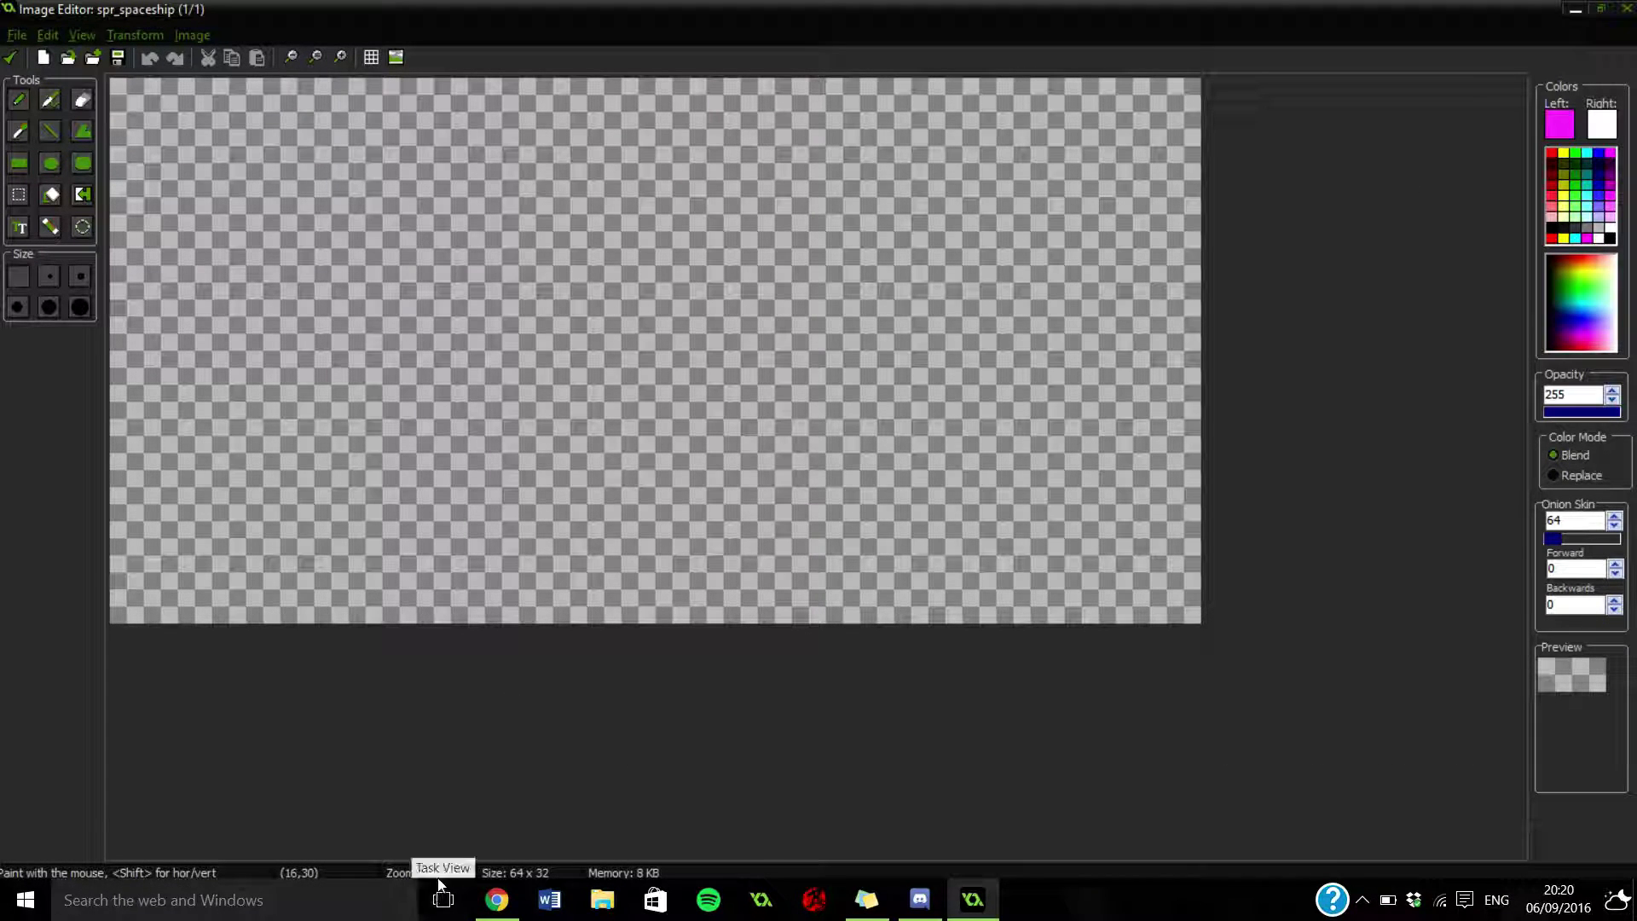
{"action": "mouse_move", "coordinate": [563, 376]}
{"action": "left_mouse_down"}
{"action": "mouse_move", "coordinate": [471, 389]}
{"action": "mouse_move", "coordinate": [503, 424]}
{"action": "mouse_move", "coordinate": [627, 433]}
{"action": "mouse_move", "coordinate": [612, 457]}
{"action": "mouse_move", "coordinate": [531, 449]}
{"action": "mouse_move", "coordinate": [588, 535]}
{"action": "mouse_move", "coordinate": [567, 476]}
{"action": "left_mouse_up"}
{"action": "key", "text": "ctrl+z"}
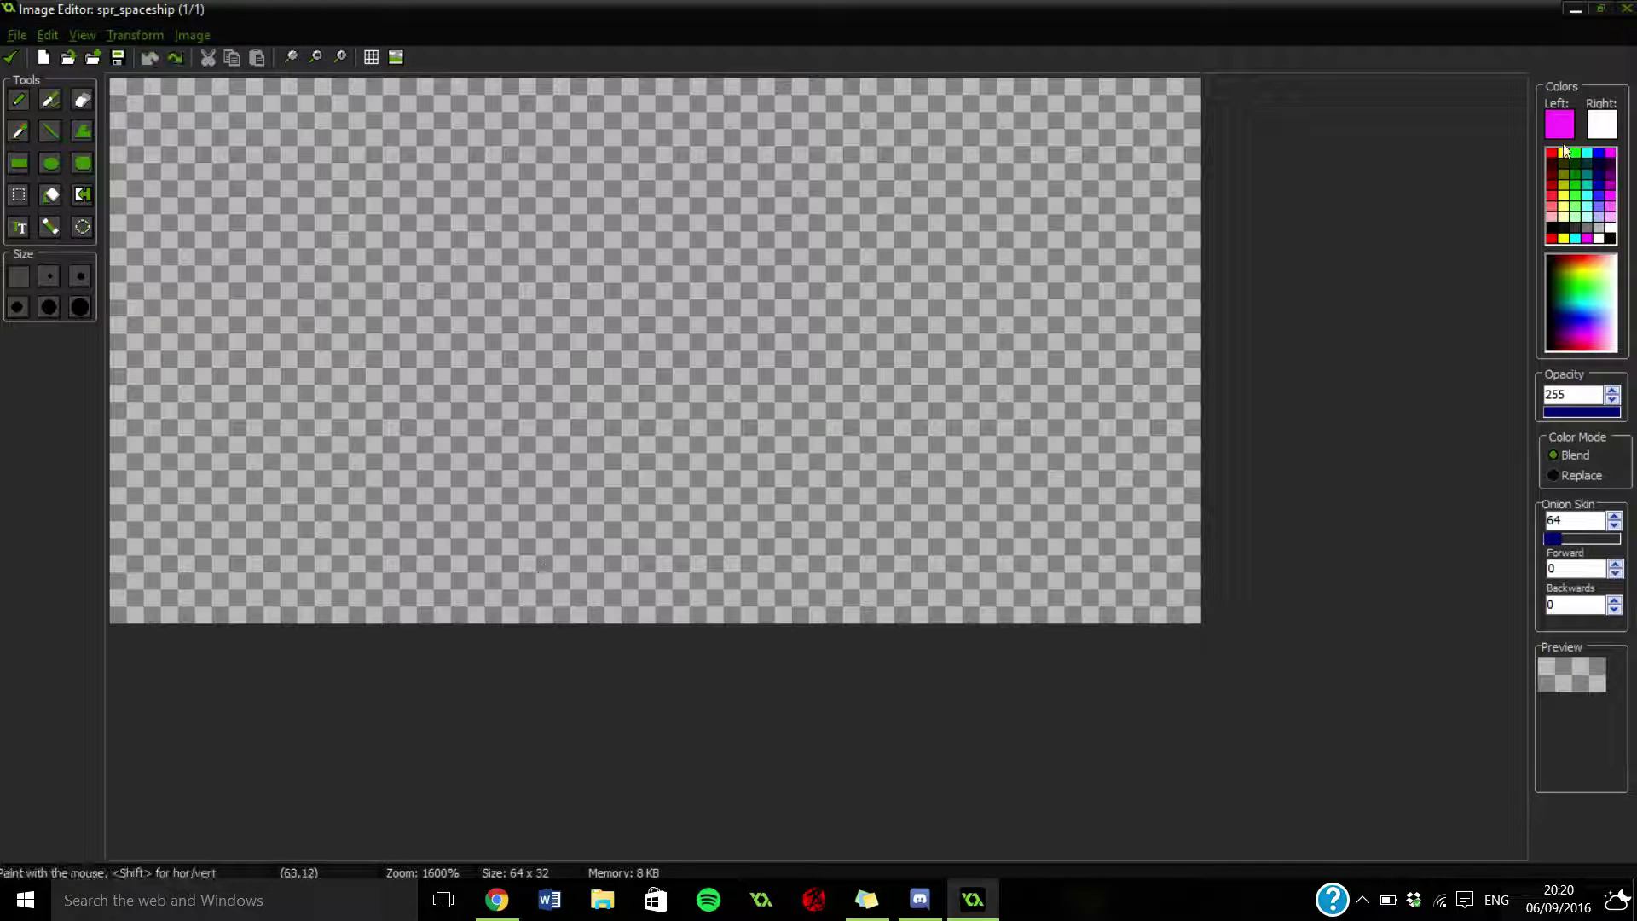
{"action": "left_click", "coordinate": [1565, 128]}
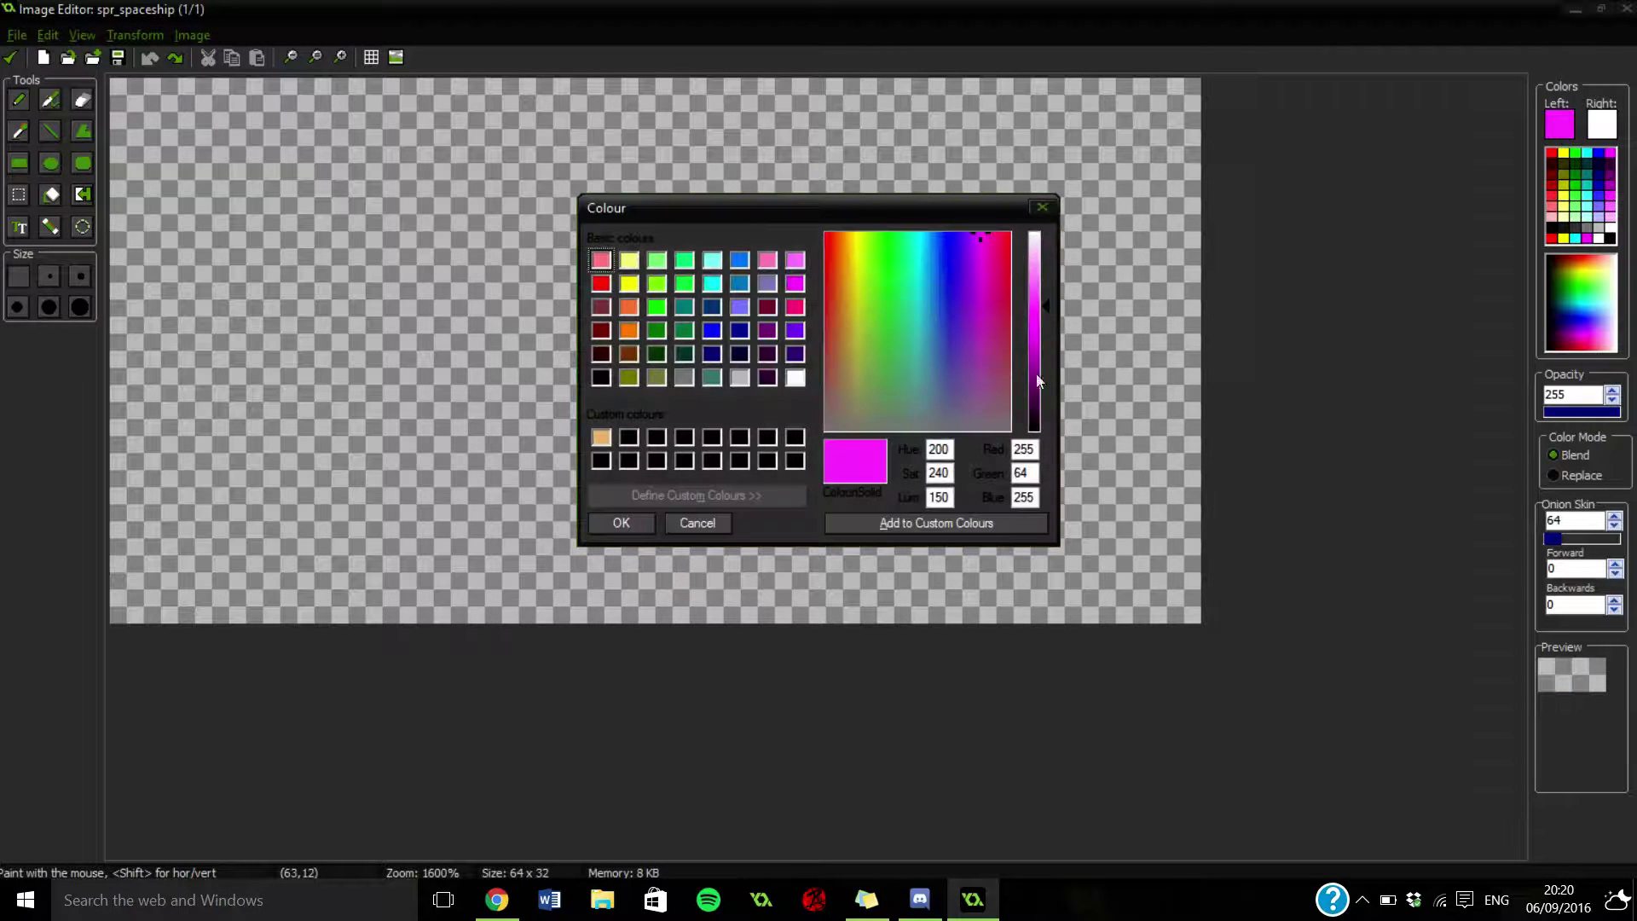
{"action": "left_click_drag", "start_coordinate": [1047, 388], "coordinate": [1045, 437]}
{"action": "key", "text": "Return"}
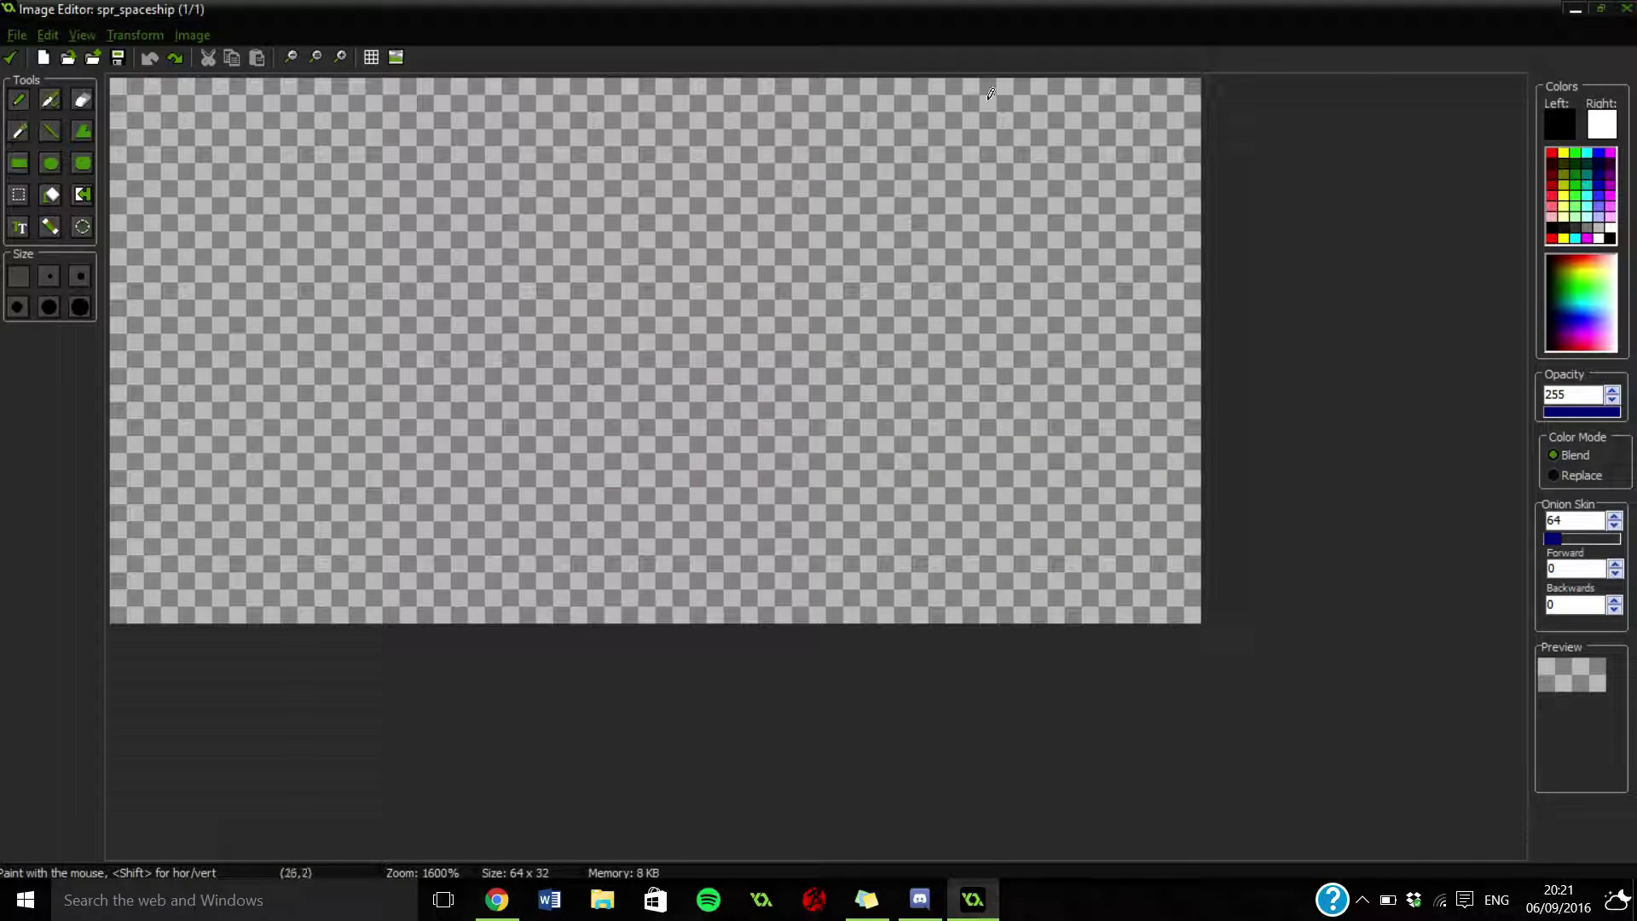
{"action": "left_click", "coordinate": [1566, 122]}
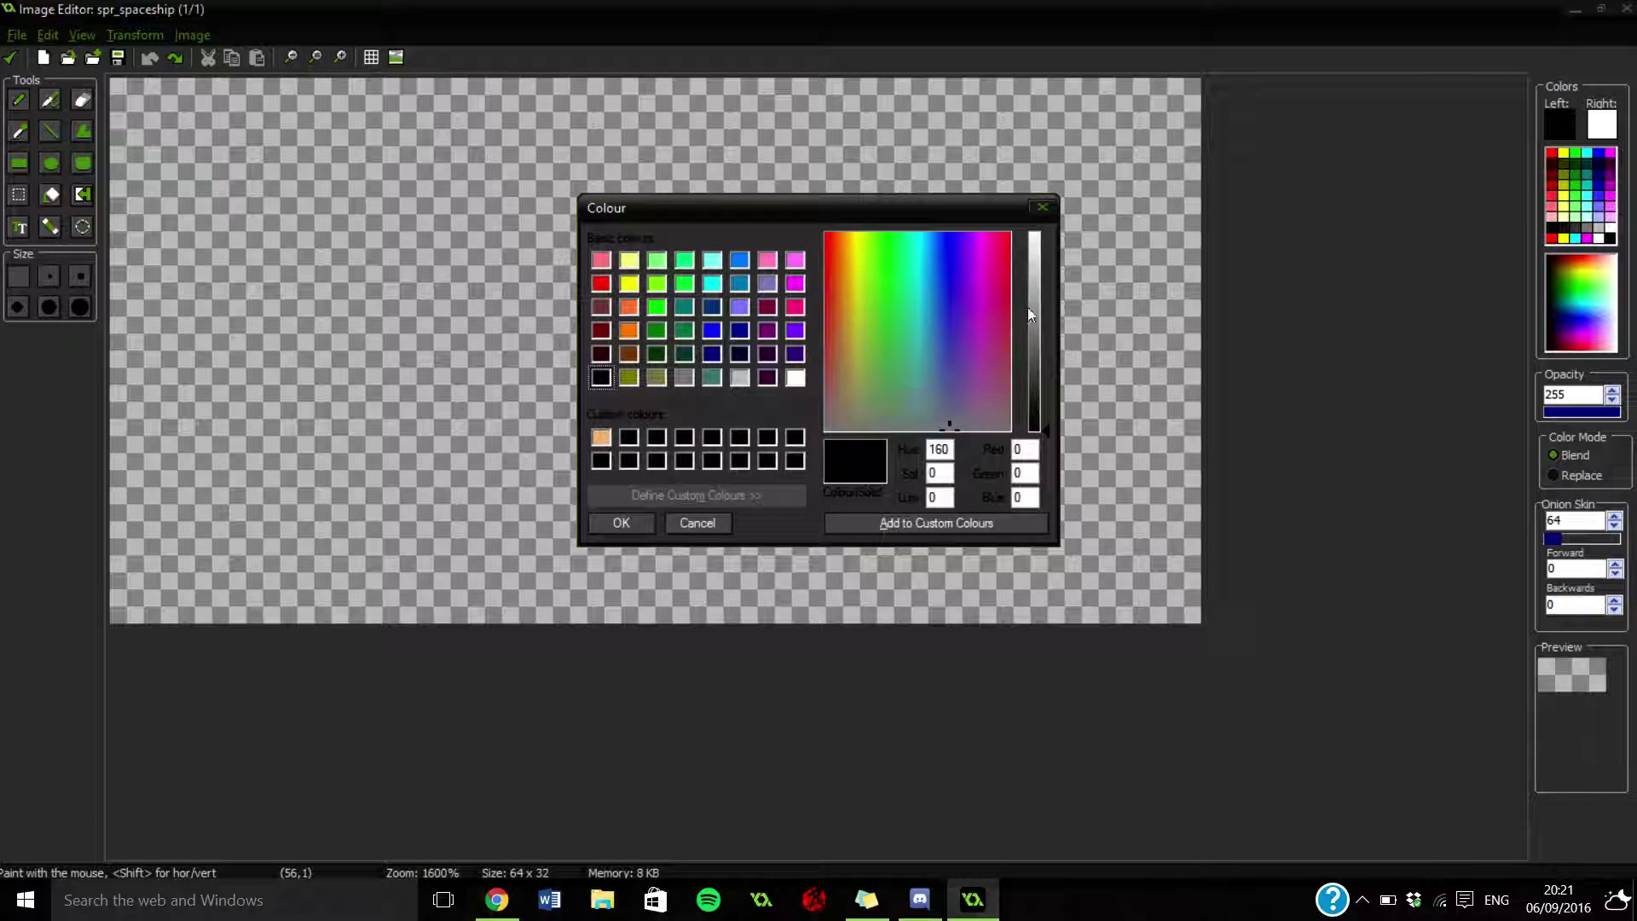
{"action": "left_click_drag", "start_coordinate": [1037, 294], "coordinate": [1039, 227]}
{"action": "left_click", "coordinate": [616, 524]}
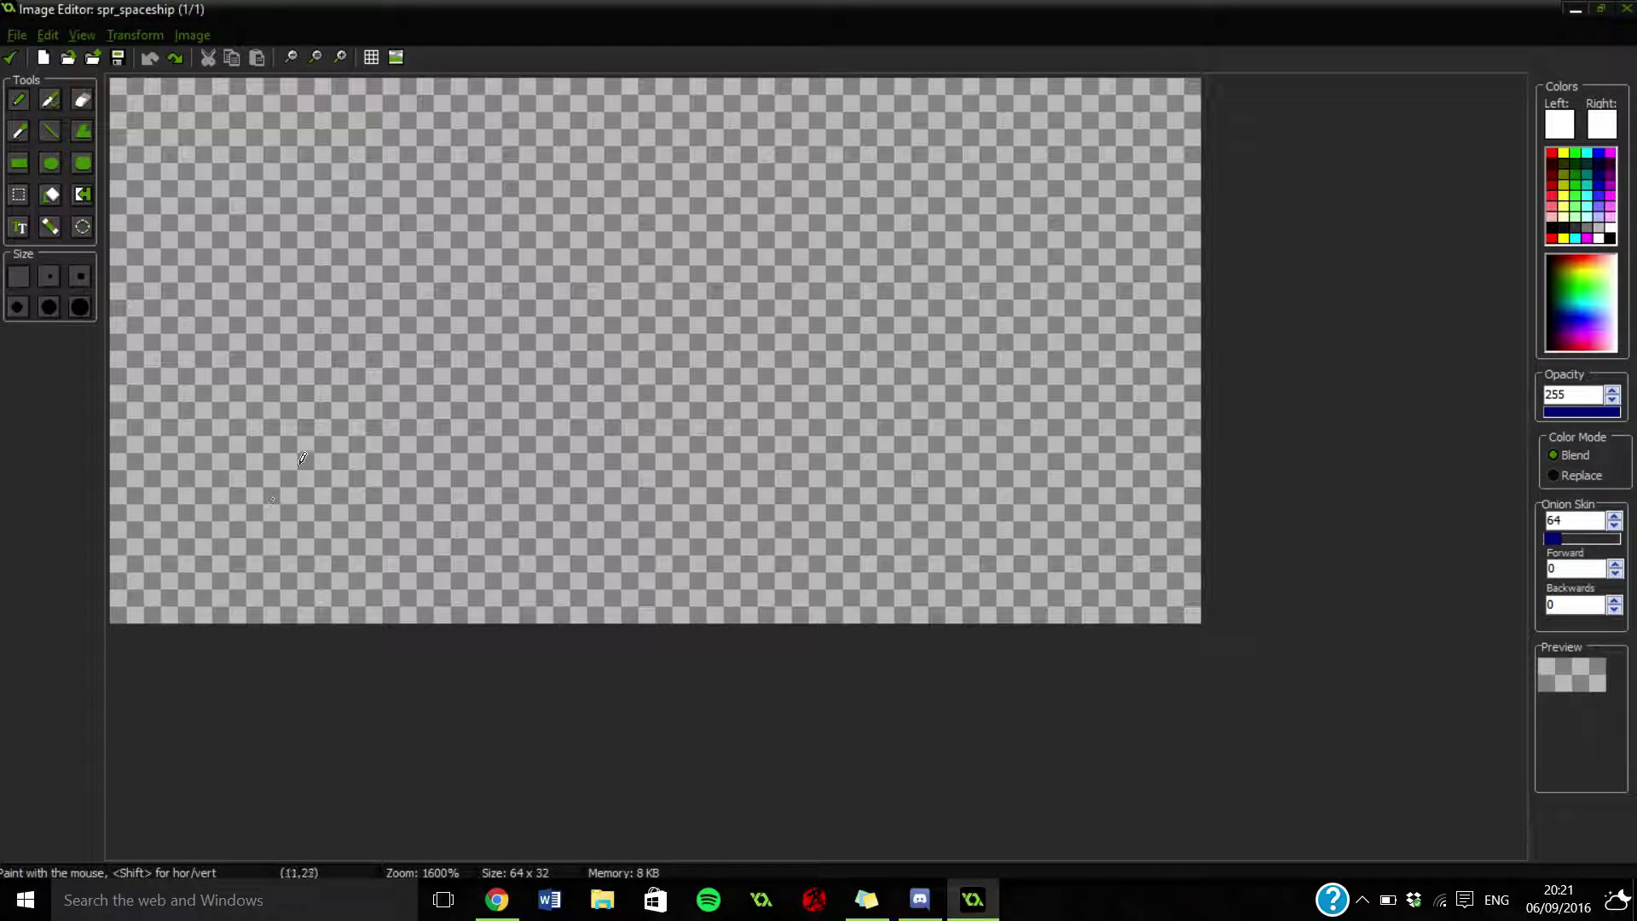
Draw the ship's left and right legs in white, erasing a stray top pixel.
{"action": "mouse_move", "coordinate": [290, 440]}
{"action": "left_mouse_down"}
{"action": "mouse_move", "coordinate": [232, 549]}
{"action": "mouse_move", "coordinate": [236, 618]}
{"action": "mouse_move", "coordinate": [261, 484]}
{"action": "mouse_move", "coordinate": [239, 558]}
{"action": "mouse_move", "coordinate": [238, 600]}
{"action": "mouse_move", "coordinate": [268, 488]}
{"action": "mouse_move", "coordinate": [255, 602]}
{"action": "left_mouse_up"}
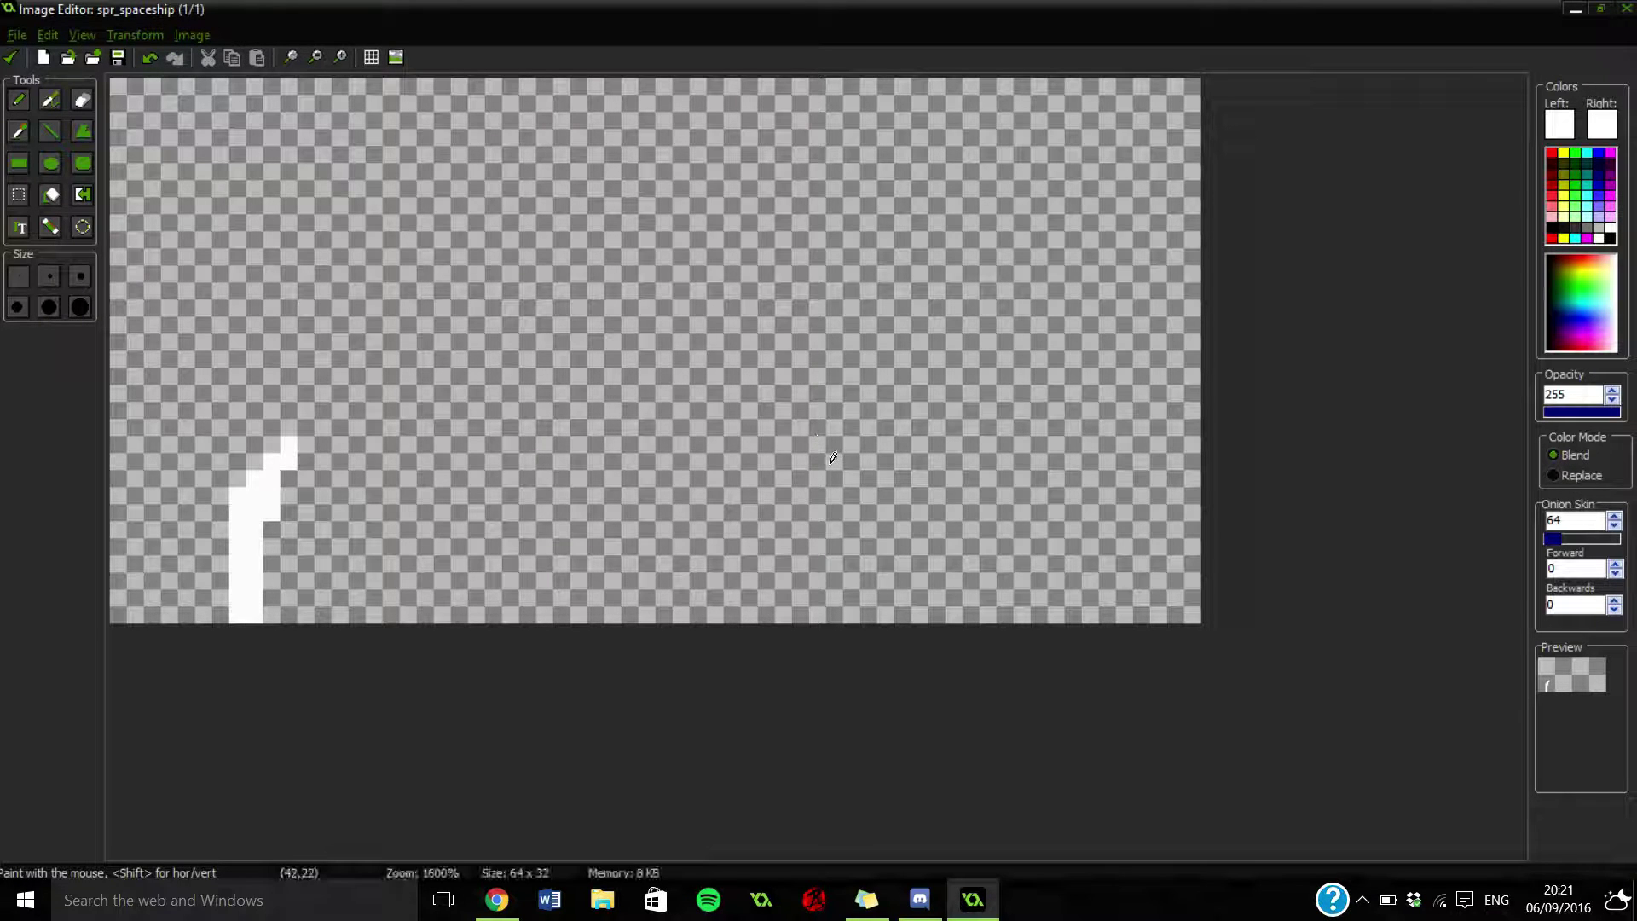
{"action": "mouse_move", "coordinate": [744, 443]}
{"action": "left_mouse_down"}
{"action": "mouse_move", "coordinate": [758, 495]}
{"action": "mouse_move", "coordinate": [752, 445]}
{"action": "mouse_move", "coordinate": [797, 541]}
{"action": "mouse_move", "coordinate": [777, 469]}
{"action": "mouse_move", "coordinate": [792, 555]}
{"action": "mouse_move", "coordinate": [770, 437]}
{"action": "left_mouse_up"}
{"action": "mouse_move", "coordinate": [798, 570]}
{"action": "left_mouse_down"}
{"action": "mouse_move", "coordinate": [798, 616]}
{"action": "mouse_move", "coordinate": [799, 579]}
{"action": "mouse_move", "coordinate": [791, 635]}
{"action": "mouse_move", "coordinate": [794, 560]}
{"action": "left_mouse_up"}
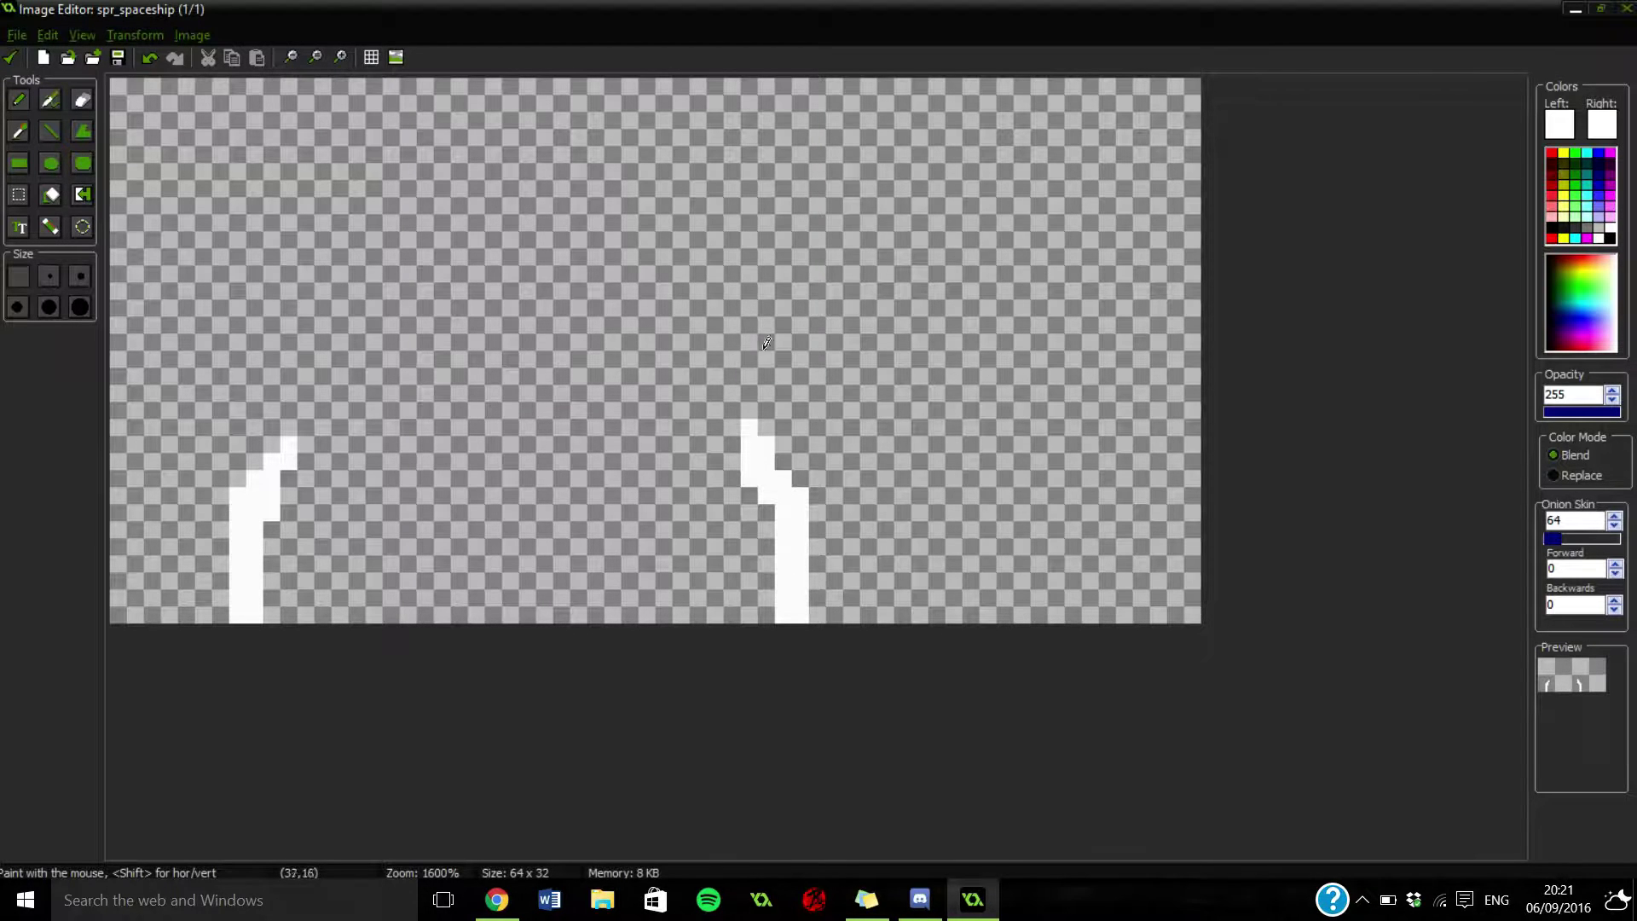
{"action": "left_click", "coordinate": [755, 428], "text": "ctrl"}
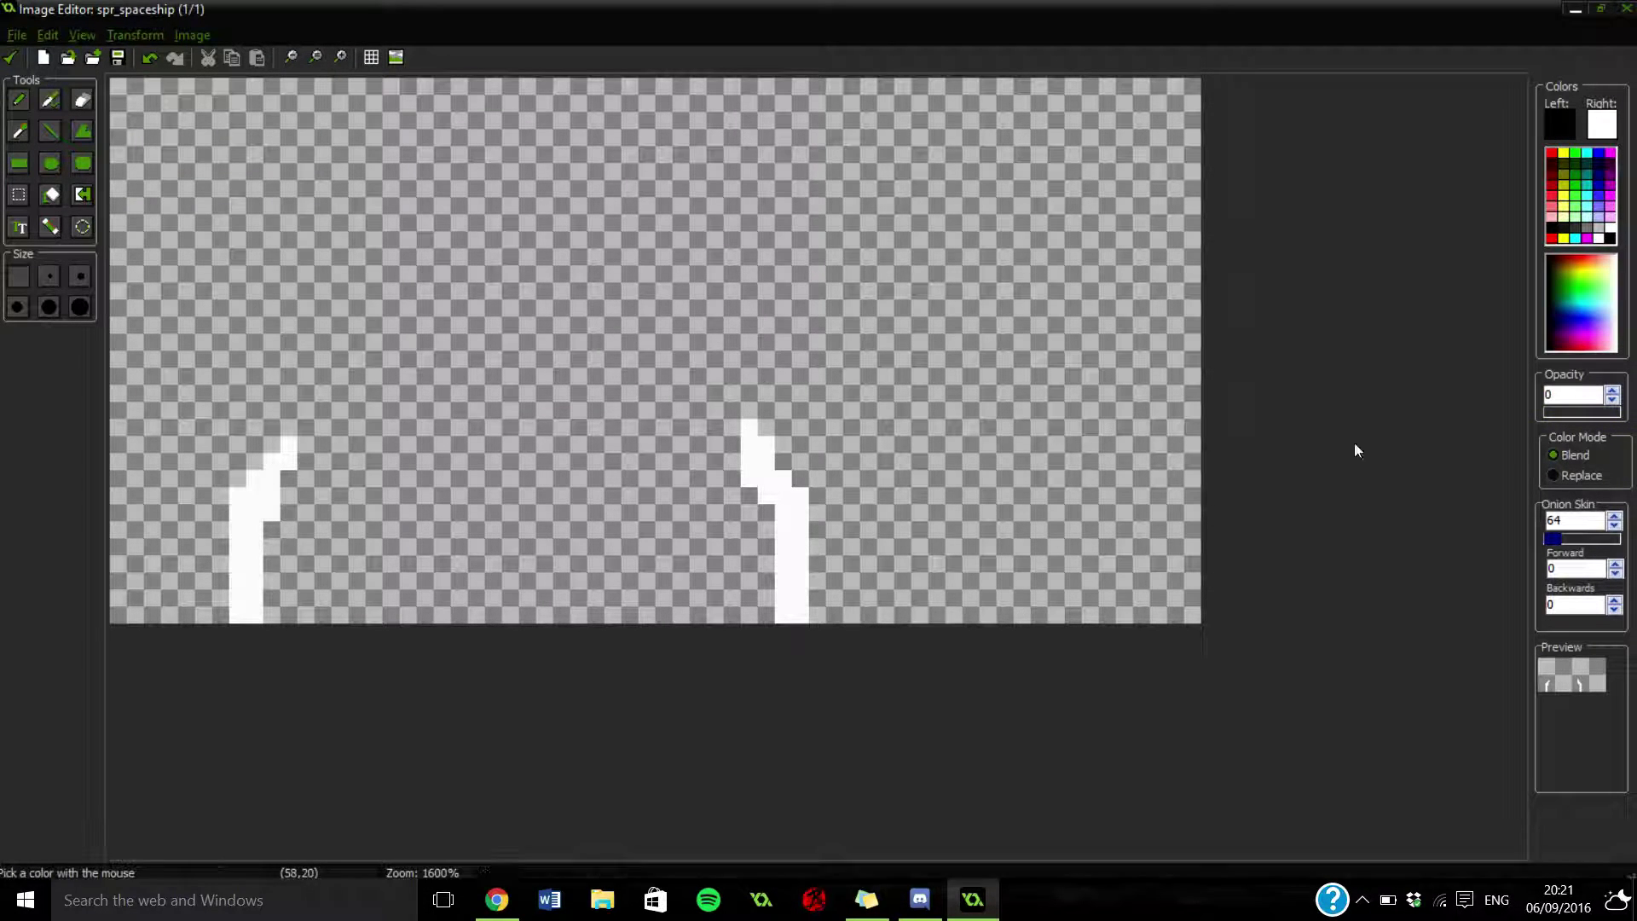
{"action": "left_click", "coordinate": [750, 426]}
{"action": "left_click", "coordinate": [778, 455], "text": "ctrl"}
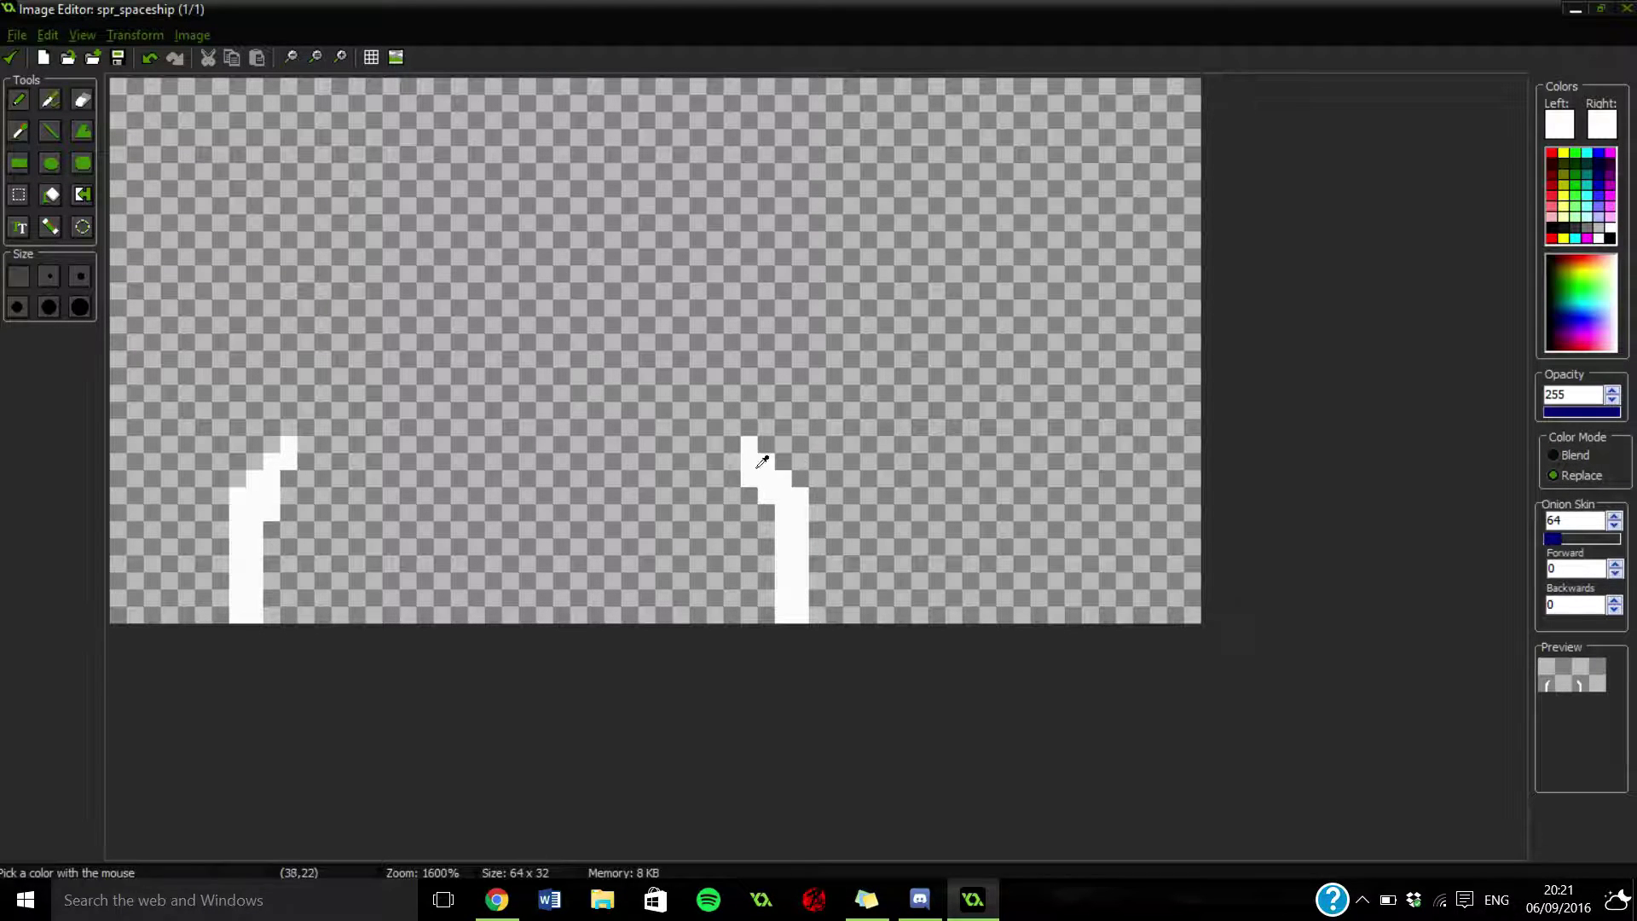
Draw the white dome outline, erase stray marks, and redraw the dome's top edge.
{"action": "mouse_move", "coordinate": [287, 433]}
{"action": "left_mouse_down"}
{"action": "mouse_move", "coordinate": [241, 356]}
{"action": "mouse_move", "coordinate": [242, 302]}
{"action": "mouse_move", "coordinate": [285, 242]}
{"action": "mouse_move", "coordinate": [377, 225]}
{"action": "mouse_move", "coordinate": [666, 254]}
{"action": "left_mouse_up"}
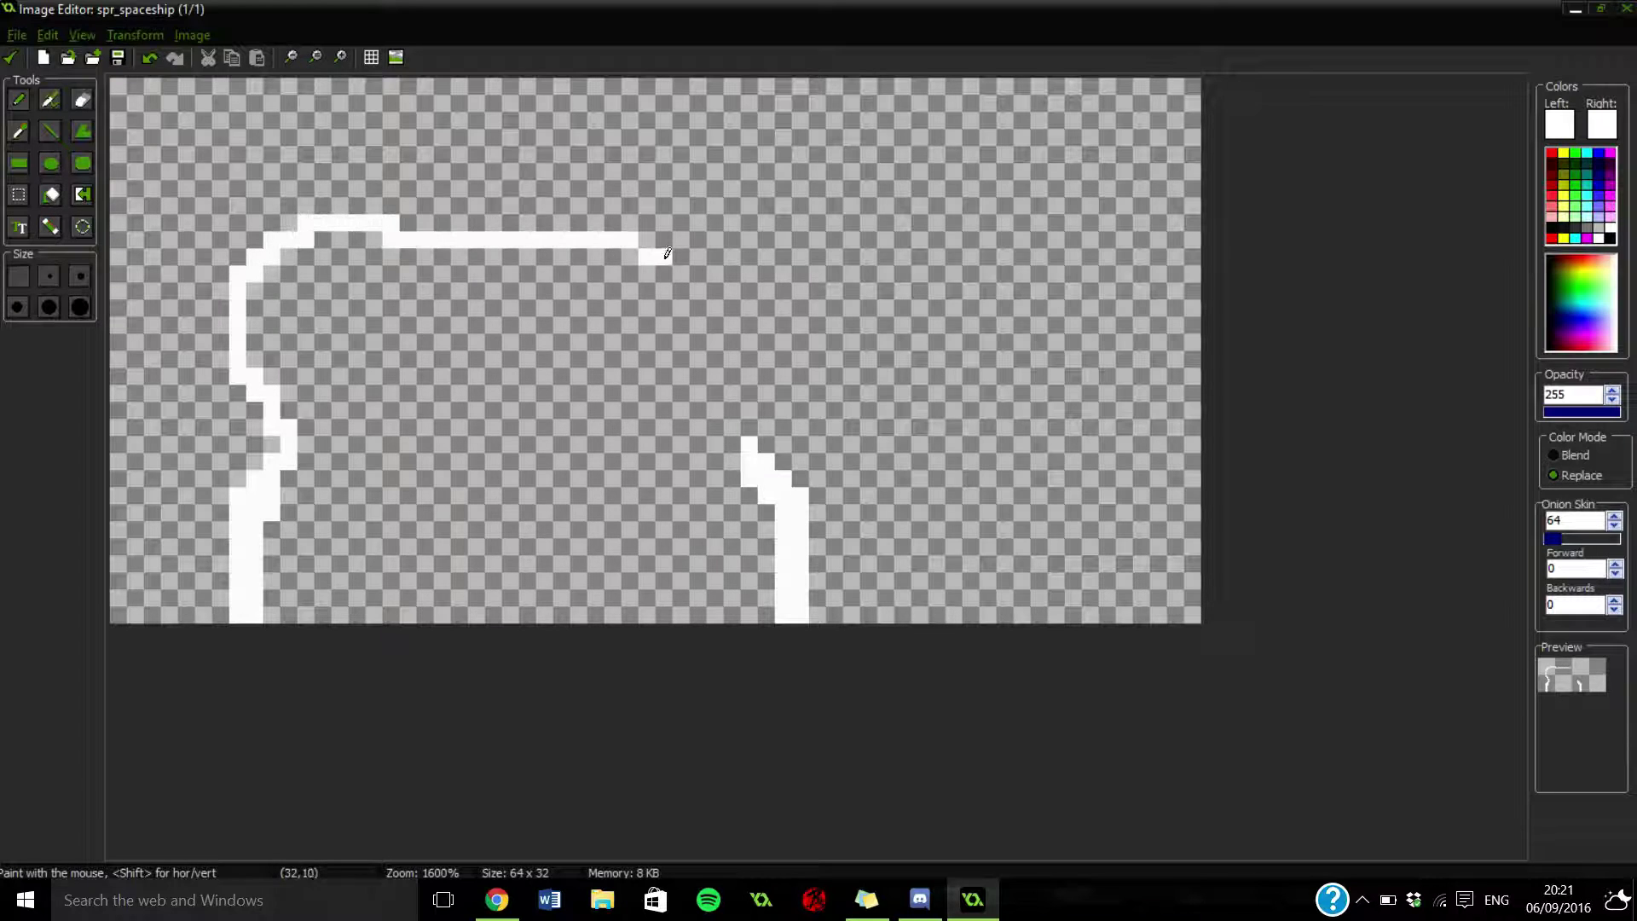
{"action": "left_click", "coordinate": [442, 291]}
{"action": "left_click_drag", "start_coordinate": [408, 325], "coordinate": [408, 342]}
{"action": "left_click", "coordinate": [457, 307], "text": "ctrl"}
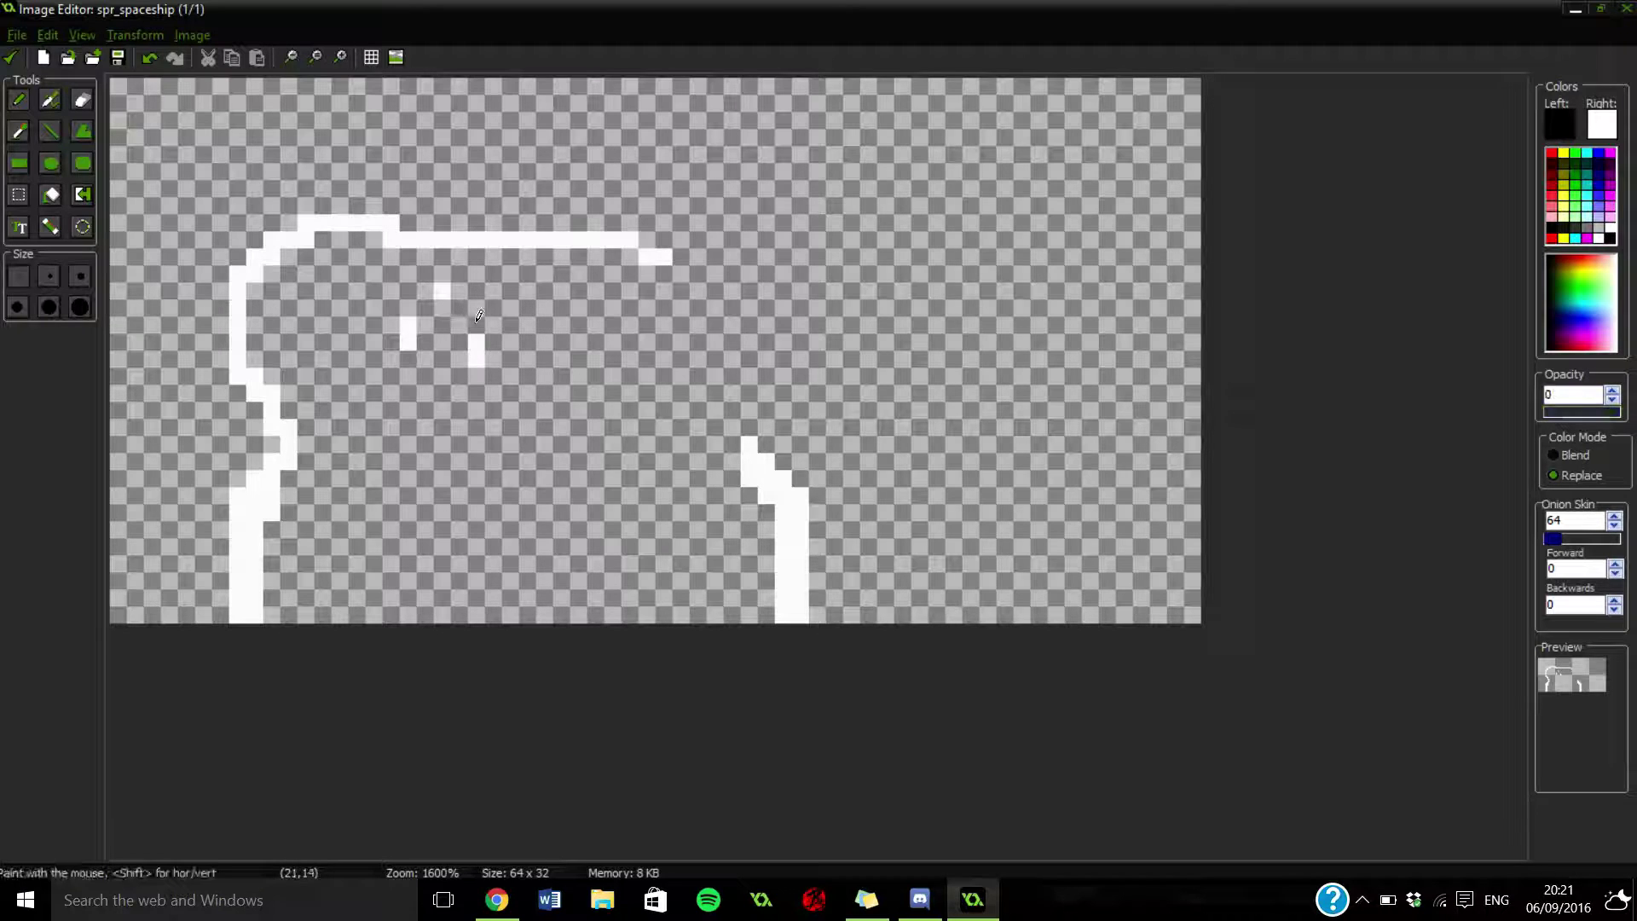
{"action": "left_click", "coordinate": [442, 291]}
{"action": "left_click", "coordinate": [408, 342]}
{"action": "mouse_move", "coordinate": [390, 240]}
{"action": "left_mouse_down"}
{"action": "mouse_move", "coordinate": [429, 295]}
{"action": "mouse_move", "coordinate": [408, 360]}
{"action": "mouse_move", "coordinate": [416, 247]}
{"action": "mouse_move", "coordinate": [651, 245]}
{"action": "left_mouse_up"}
{"action": "left_click", "coordinate": [407, 325]}
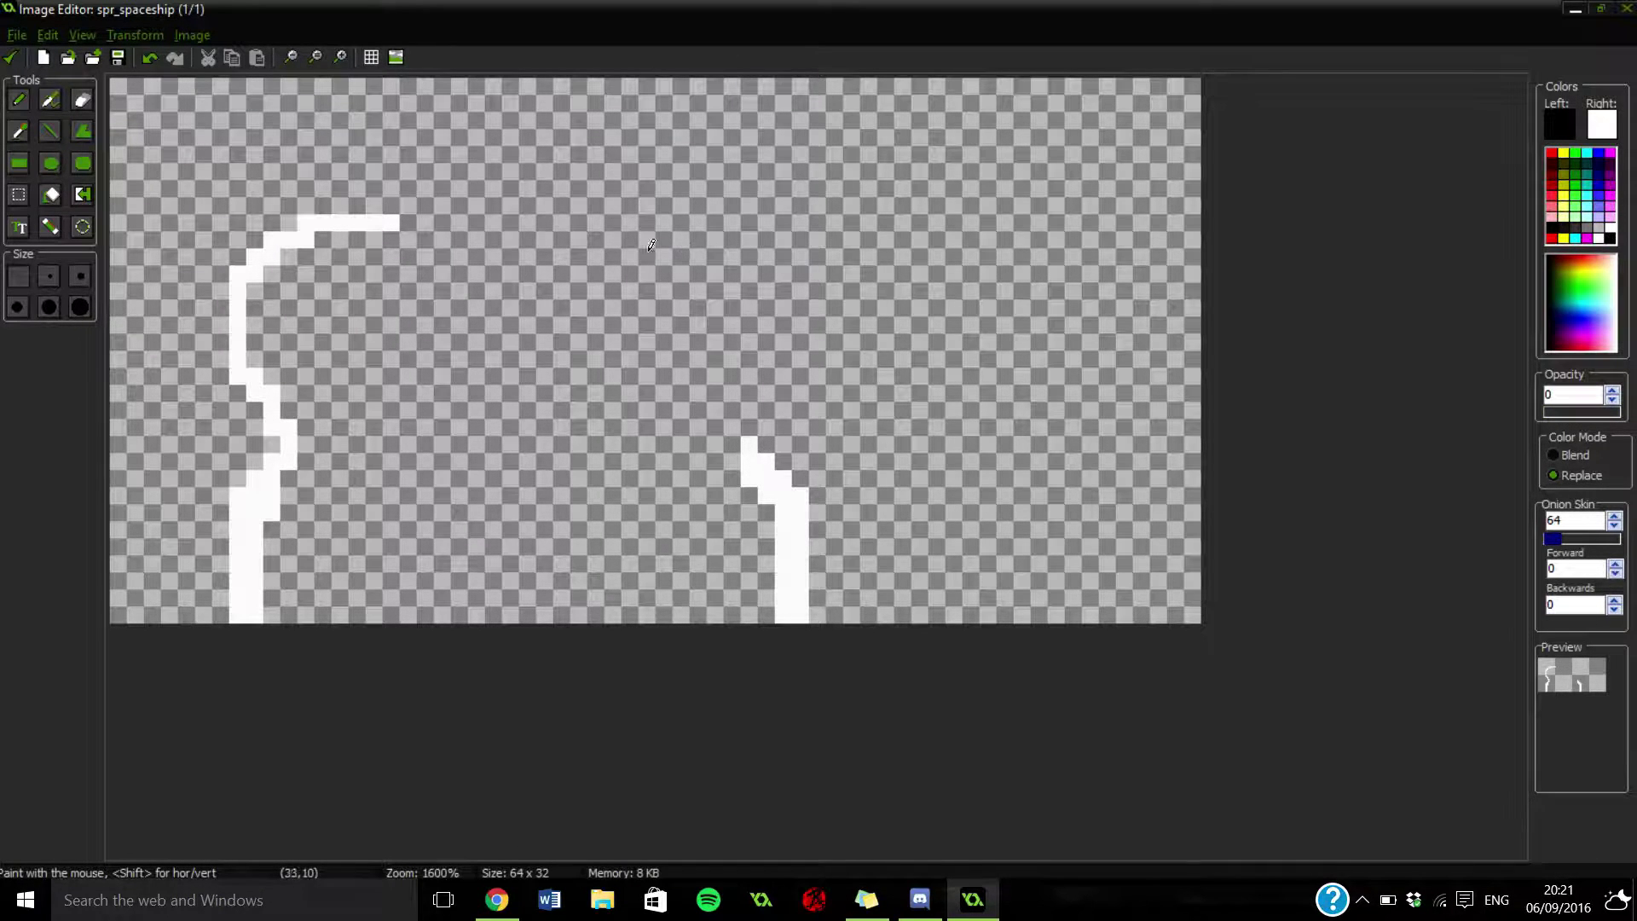
{"action": "left_click", "coordinate": [402, 225], "text": "ctrl"}
{"action": "mouse_move", "coordinate": [408, 224]}
{"action": "left_mouse_down"}
{"action": "mouse_move", "coordinate": [644, 226]}
{"action": "mouse_move", "coordinate": [744, 258]}
{"action": "mouse_move", "coordinate": [788, 313]}
{"action": "mouse_move", "coordinate": [791, 391]}
{"action": "mouse_move", "coordinate": [726, 443]}
{"action": "mouse_move", "coordinate": [578, 452]}
{"action": "mouse_move", "coordinate": [302, 409]}
{"action": "left_mouse_up"}
{"action": "scroll", "coordinate": [511, 465], "scroll_direction": "down", "scroll_amount": 4, "text": "ctrl"}
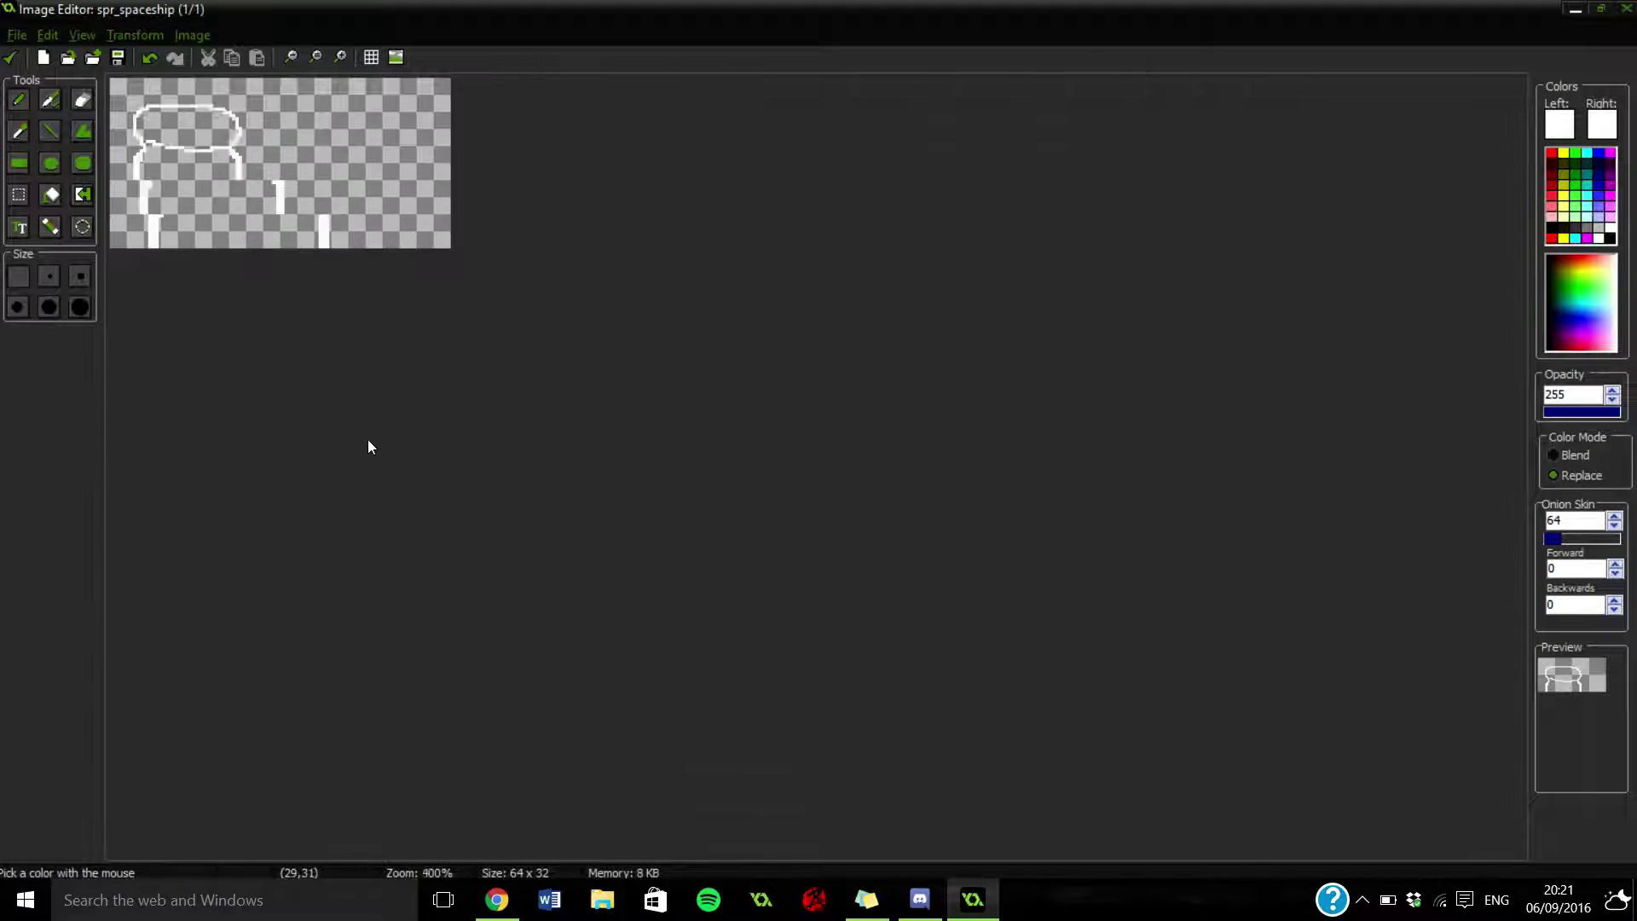
Close the outline's bottom gap and flood-fill the ship's body solid white.
{"action": "scroll", "coordinate": [230, 300], "scroll_direction": "up", "scroll_amount": 5, "text": "ctrl"}
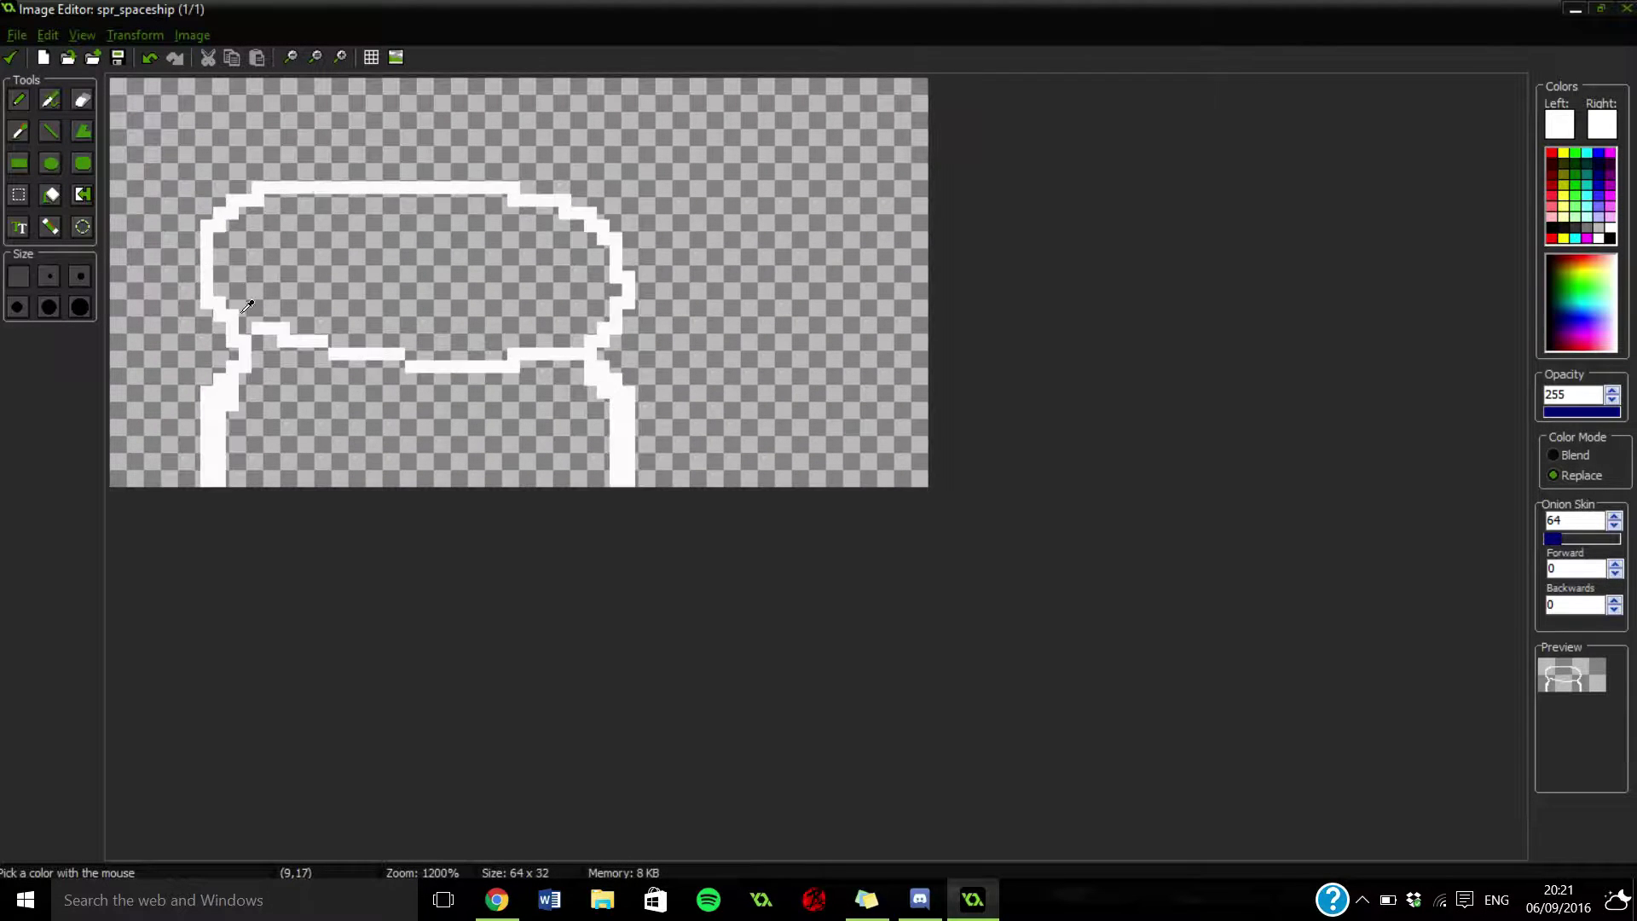
{"action": "mouse_move", "coordinate": [340, 501]}
{"action": "left_mouse_down"}
{"action": "mouse_move", "coordinate": [401, 521]}
{"action": "mouse_move", "coordinate": [338, 528]}
{"action": "mouse_move", "coordinate": [639, 545]}
{"action": "left_mouse_up"}
{"action": "key", "text": "f"}
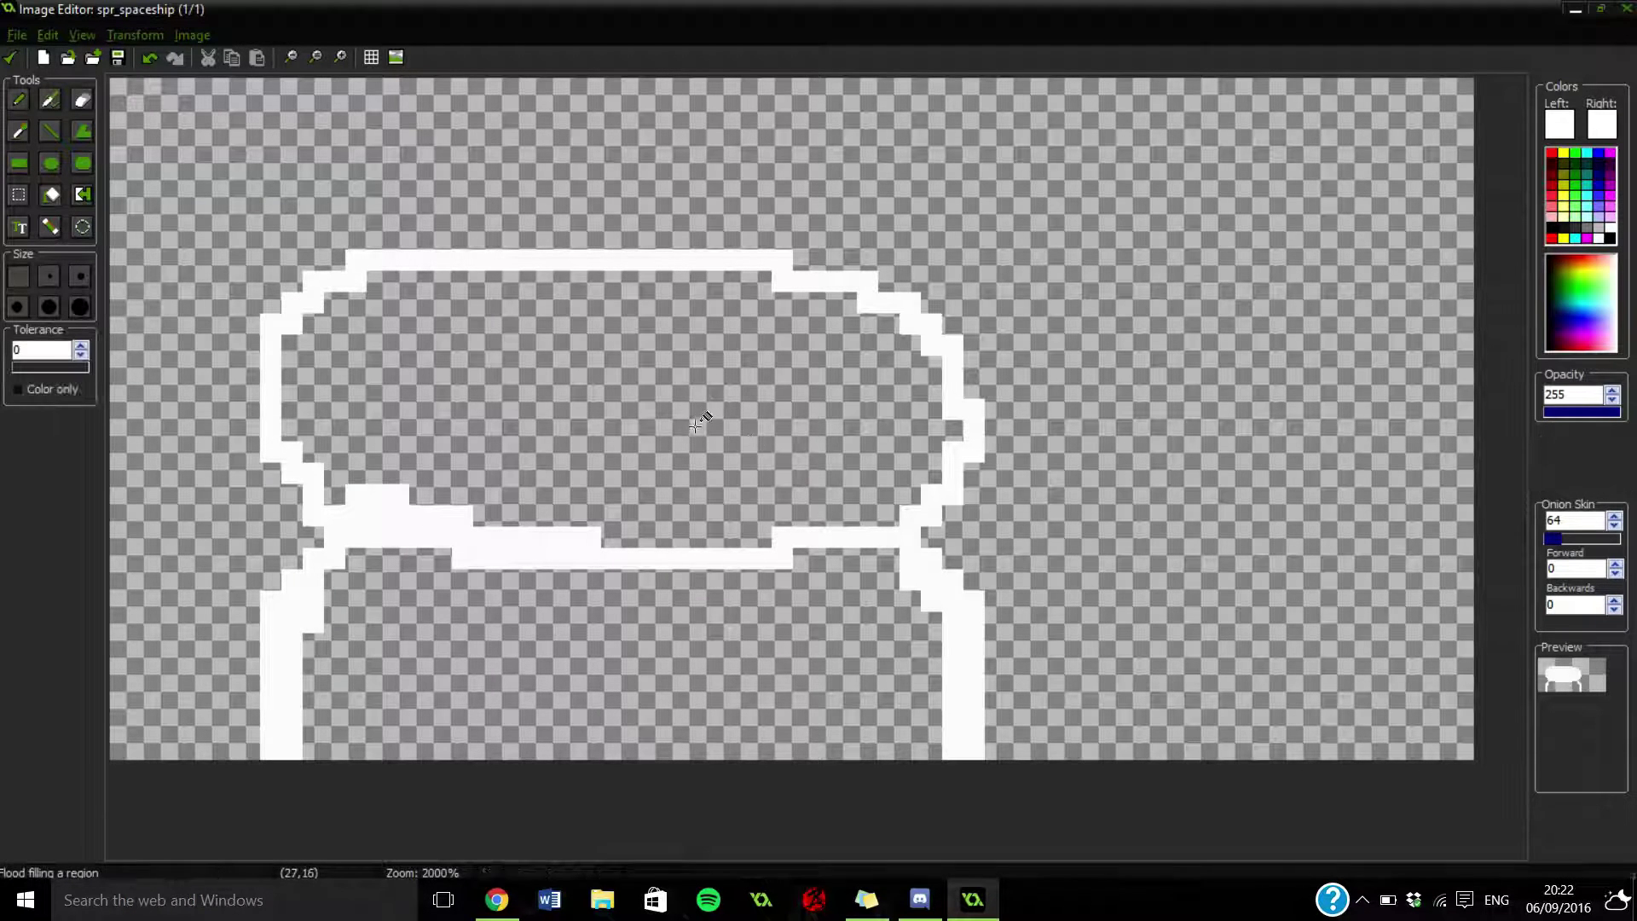
{"action": "left_click", "coordinate": [687, 445]}
{"action": "scroll", "coordinate": [692, 417], "scroll_direction": "down", "scroll_amount": 6, "text": "ctrl"}
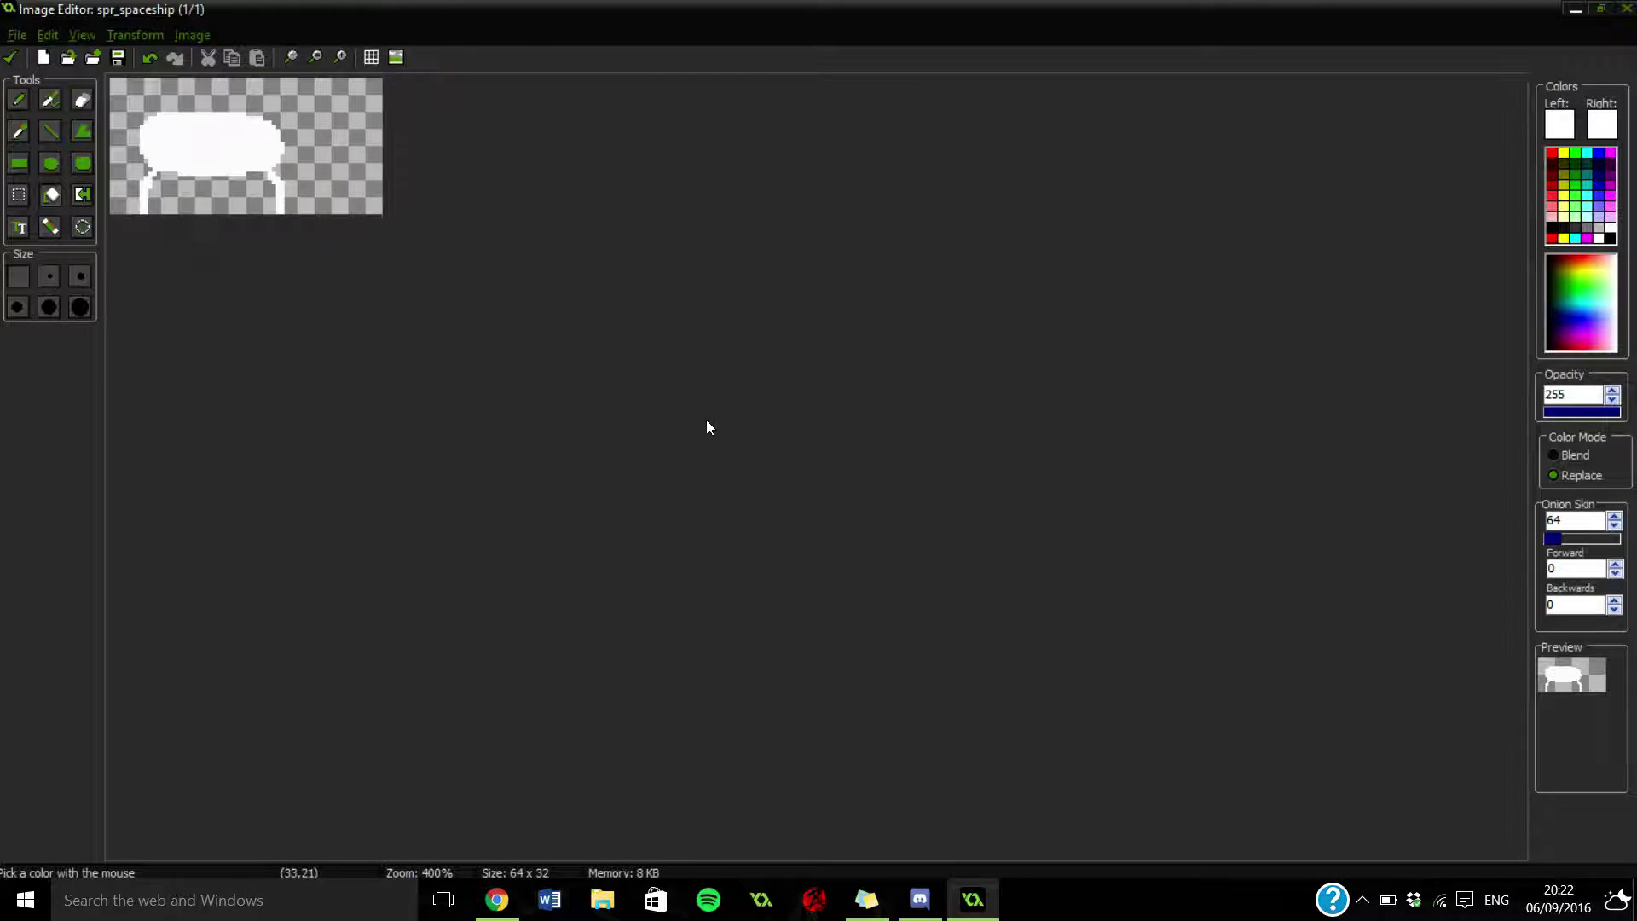
{"action": "scroll", "coordinate": [670, 427], "scroll_direction": "up", "scroll_amount": 5, "text": "ctrl"}
Pencil in white leg struts under the body and touch up the right leg.
{"action": "left_click", "coordinate": [49, 100]}
{"action": "left_click", "coordinate": [19, 100]}
{"action": "mouse_move", "coordinate": [279, 438]}
{"action": "left_mouse_down"}
{"action": "mouse_move", "coordinate": [269, 471]}
{"action": "mouse_move", "coordinate": [312, 454]}
{"action": "left_mouse_up"}
{"action": "scroll", "coordinate": [355, 477], "scroll_direction": "down", "scroll_amount": 2, "text": "ctrl"}
{"action": "scroll", "coordinate": [354, 479], "scroll_direction": "up", "scroll_amount": 1, "text": "ctrl"}
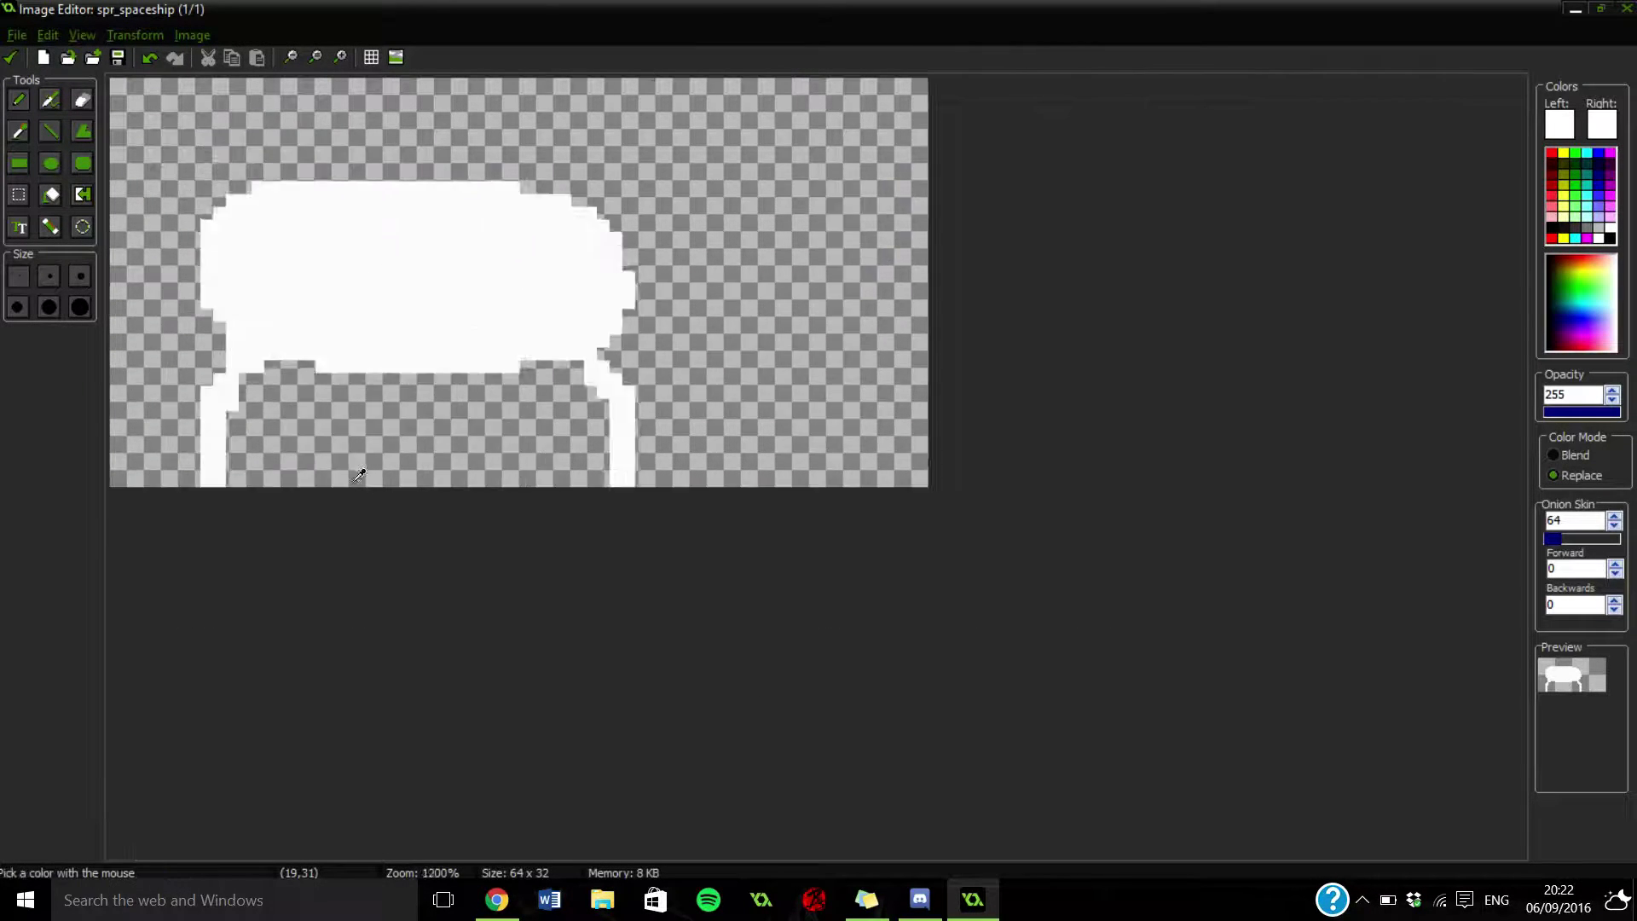
{"action": "scroll", "coordinate": [359, 473], "scroll_direction": "up", "scroll_amount": 2, "text": "ctrl"}
{"action": "left_click_drag", "start_coordinate": [430, 556], "coordinate": [388, 650]}
{"action": "mouse_move", "coordinate": [817, 550]}
{"action": "left_mouse_down"}
{"action": "mouse_move", "coordinate": [832, 623]}
{"action": "mouse_move", "coordinate": [819, 612]}
{"action": "mouse_move", "coordinate": [825, 553]}
{"action": "mouse_move", "coordinate": [839, 633]}
{"action": "mouse_move", "coordinate": [811, 663]}
{"action": "left_mouse_up"}
{"action": "left_click", "coordinate": [806, 558], "text": "ctrl"}
{"action": "mouse_move", "coordinate": [823, 550]}
{"action": "left_mouse_down"}
{"action": "mouse_move", "coordinate": [825, 609]}
{"action": "mouse_move", "coordinate": [824, 558]}
{"action": "left_mouse_up"}
{"action": "scroll", "coordinate": [816, 573], "scroll_direction": "down", "scroll_amount": 2, "text": "ctrl"}
{"action": "scroll", "coordinate": [815, 574], "scroll_direction": "up", "scroll_amount": 3, "text": "ctrl"}
{"action": "left_click", "coordinate": [852, 570], "text": "ctrl"}
{"action": "scroll", "coordinate": [846, 576], "scroll_direction": "down", "scroll_amount": 2, "text": "ctrl"}
{"action": "scroll", "coordinate": [833, 579], "scroll_direction": "down", "scroll_amount": 2, "text": "ctrl"}
{"action": "scroll", "coordinate": [832, 580], "scroll_direction": "up", "scroll_amount": 3, "text": "ctrl"}
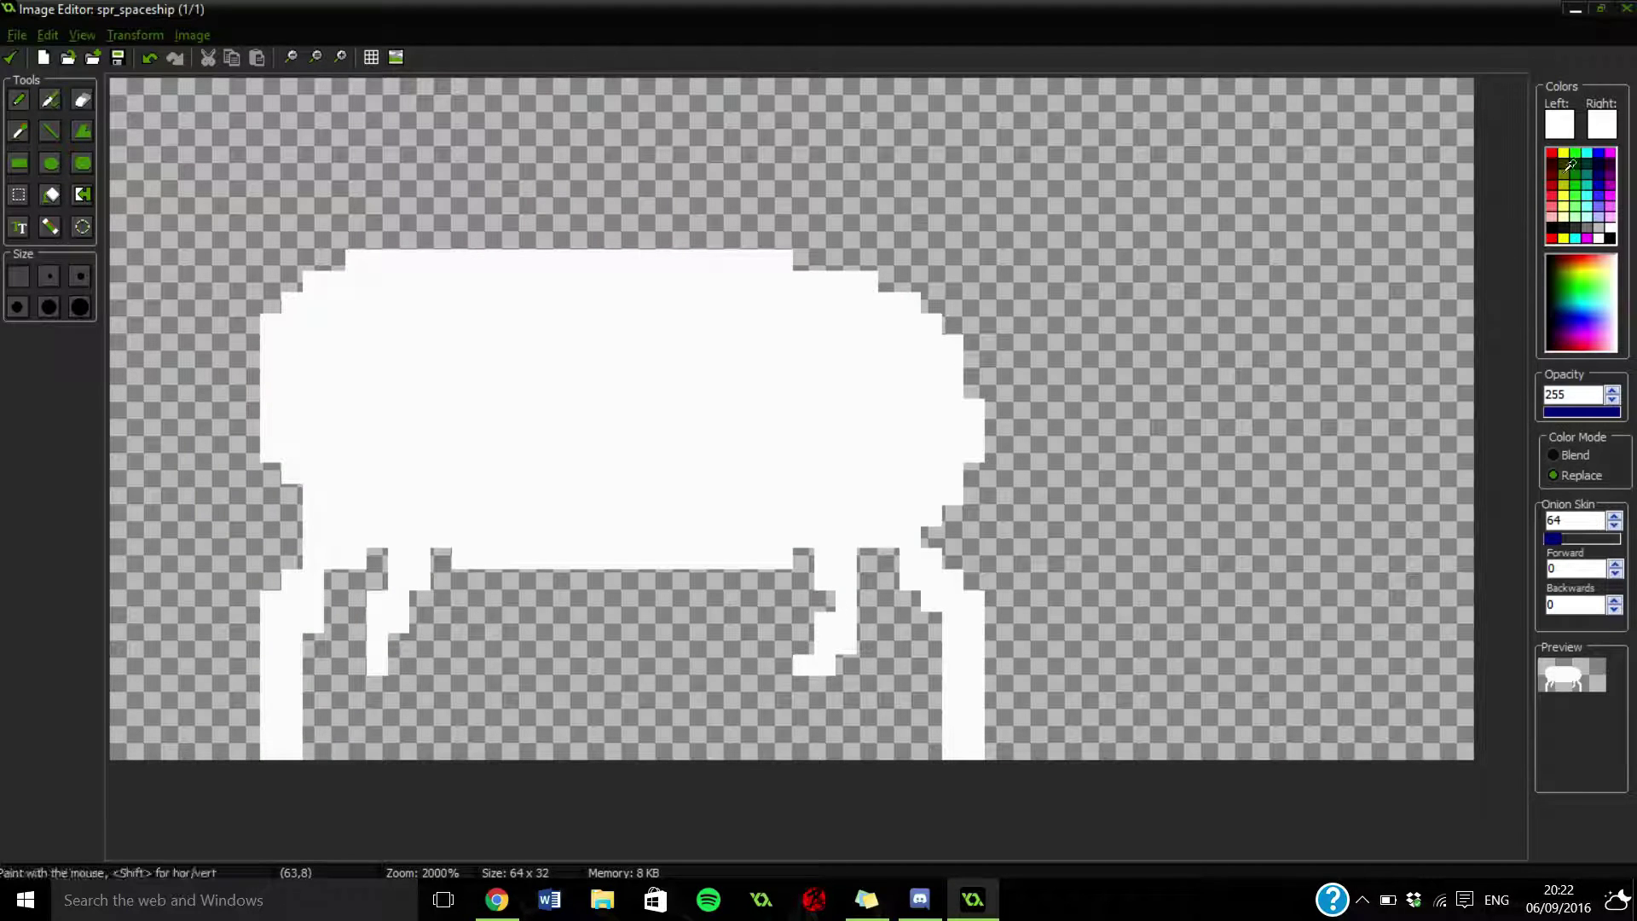
Paint a dark green window on the left side of the hull.
{"action": "left_click", "coordinate": [1575, 165]}
{"action": "left_click", "coordinate": [355, 324]}
{"action": "mouse_move", "coordinate": [336, 324]}
{"action": "left_mouse_down"}
{"action": "mouse_move", "coordinate": [329, 418]}
{"action": "mouse_move", "coordinate": [354, 474]}
{"action": "mouse_move", "coordinate": [360, 343]}
{"action": "mouse_move", "coordinate": [383, 357]}
{"action": "mouse_move", "coordinate": [391, 478]}
{"action": "mouse_move", "coordinate": [397, 305]}
{"action": "mouse_move", "coordinate": [439, 486]}
{"action": "left_mouse_up"}
{"action": "scroll", "coordinate": [511, 333], "scroll_direction": "down", "scroll_amount": 2, "text": "ctrl"}
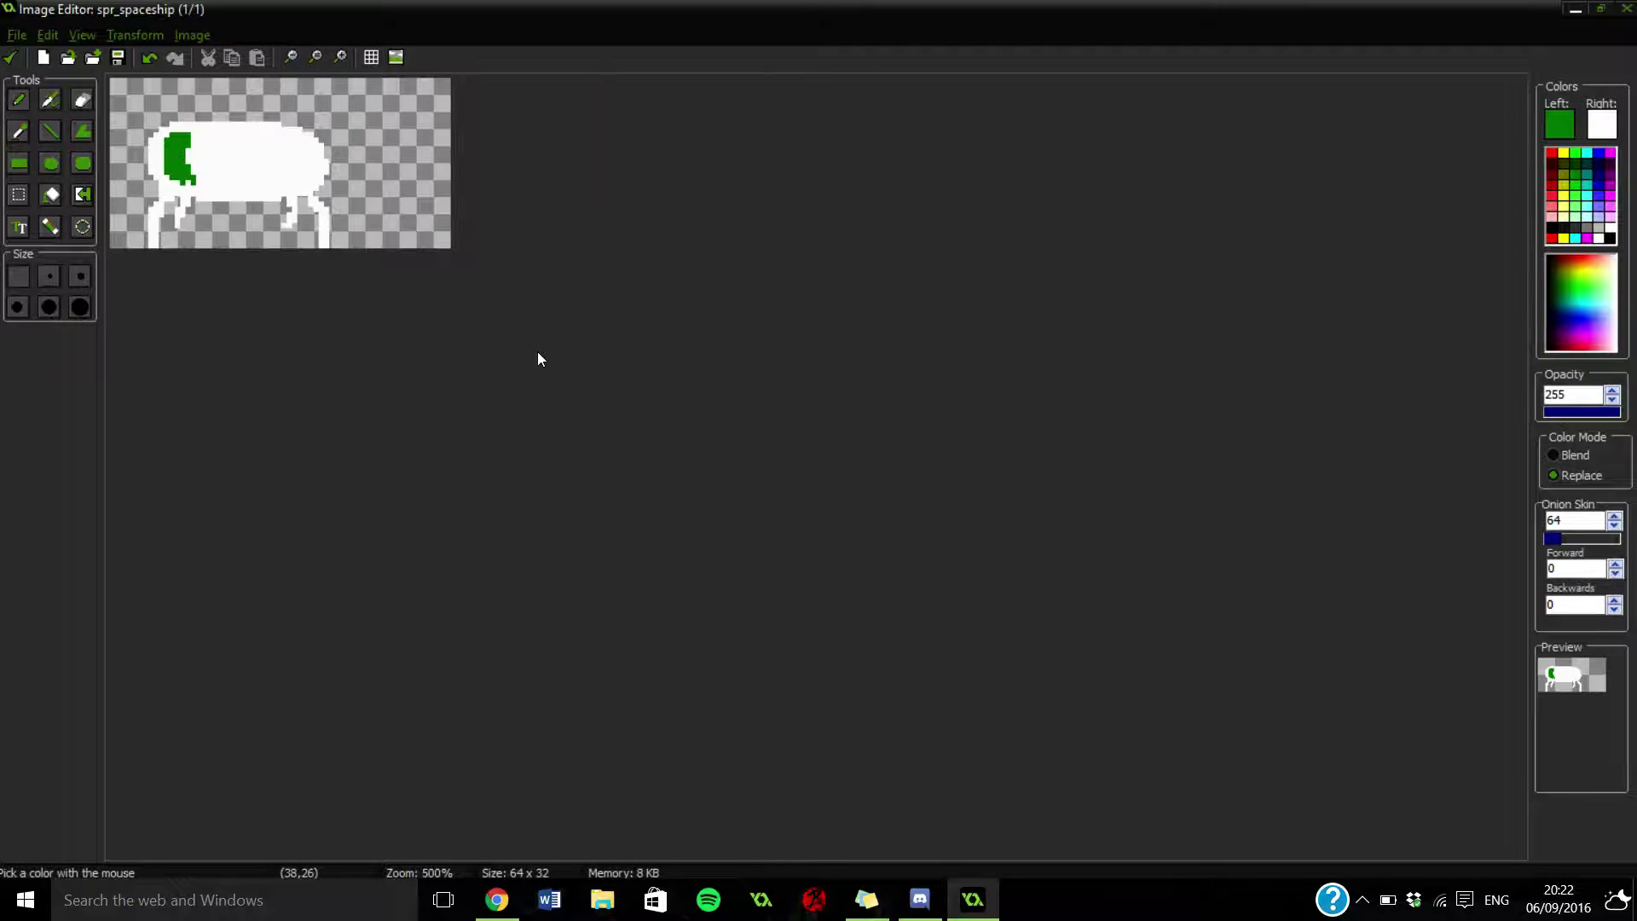
Paint a green window on the right side of the hull.
{"action": "scroll", "coordinate": [529, 361], "scroll_direction": "up", "scroll_amount": 3, "text": "ctrl"}
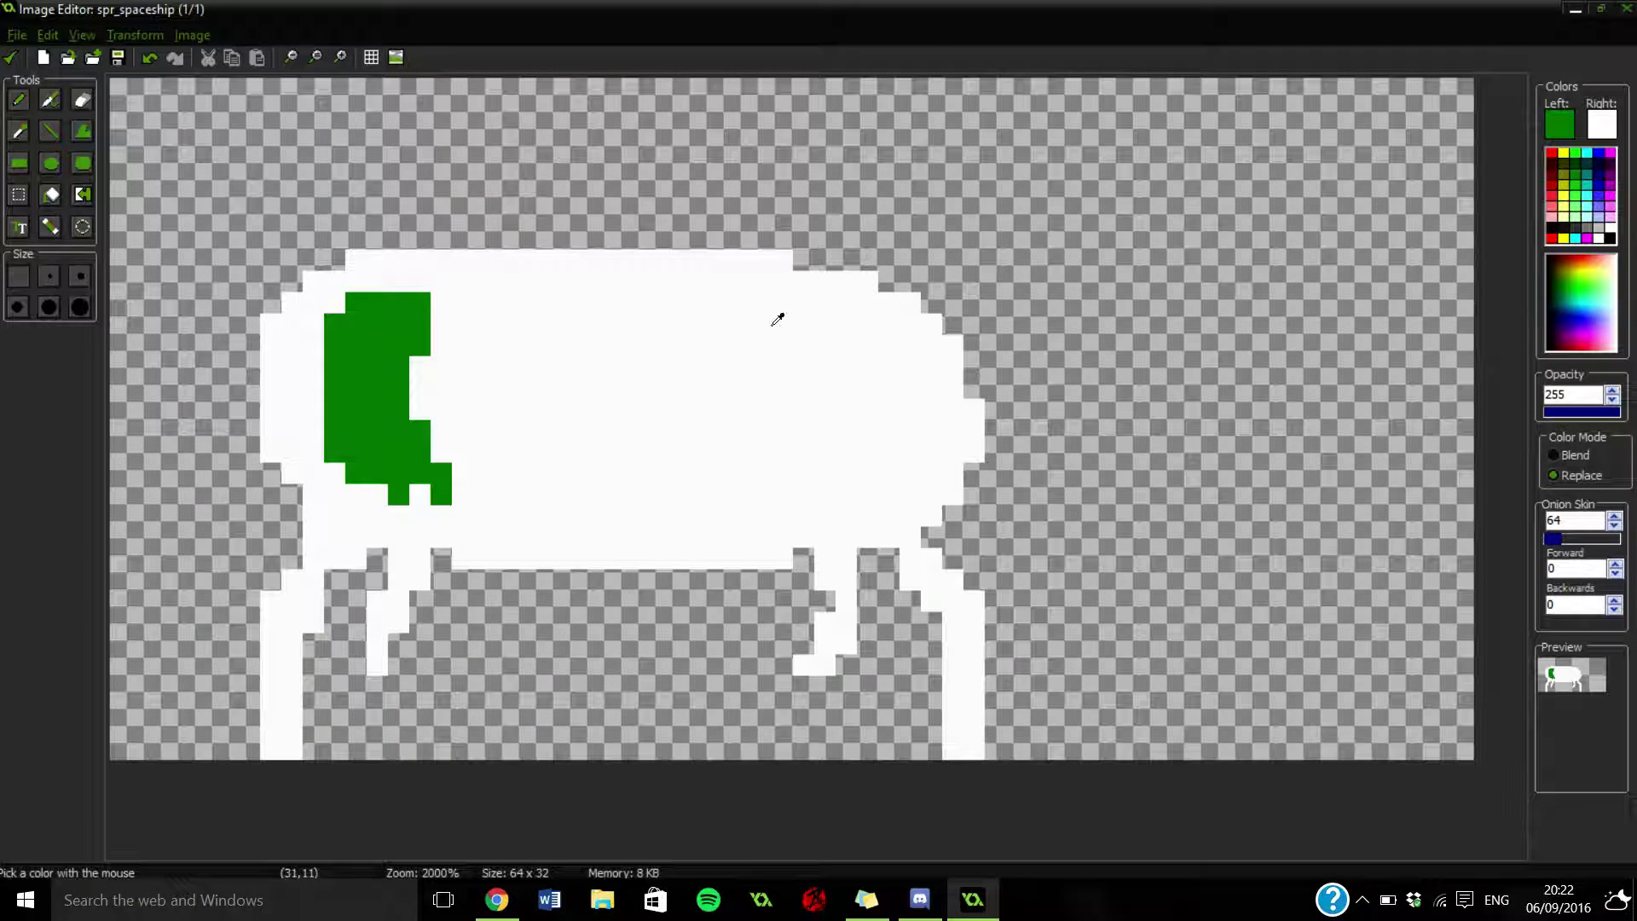
{"action": "left_click", "coordinate": [777, 318], "text": "ctrl"}
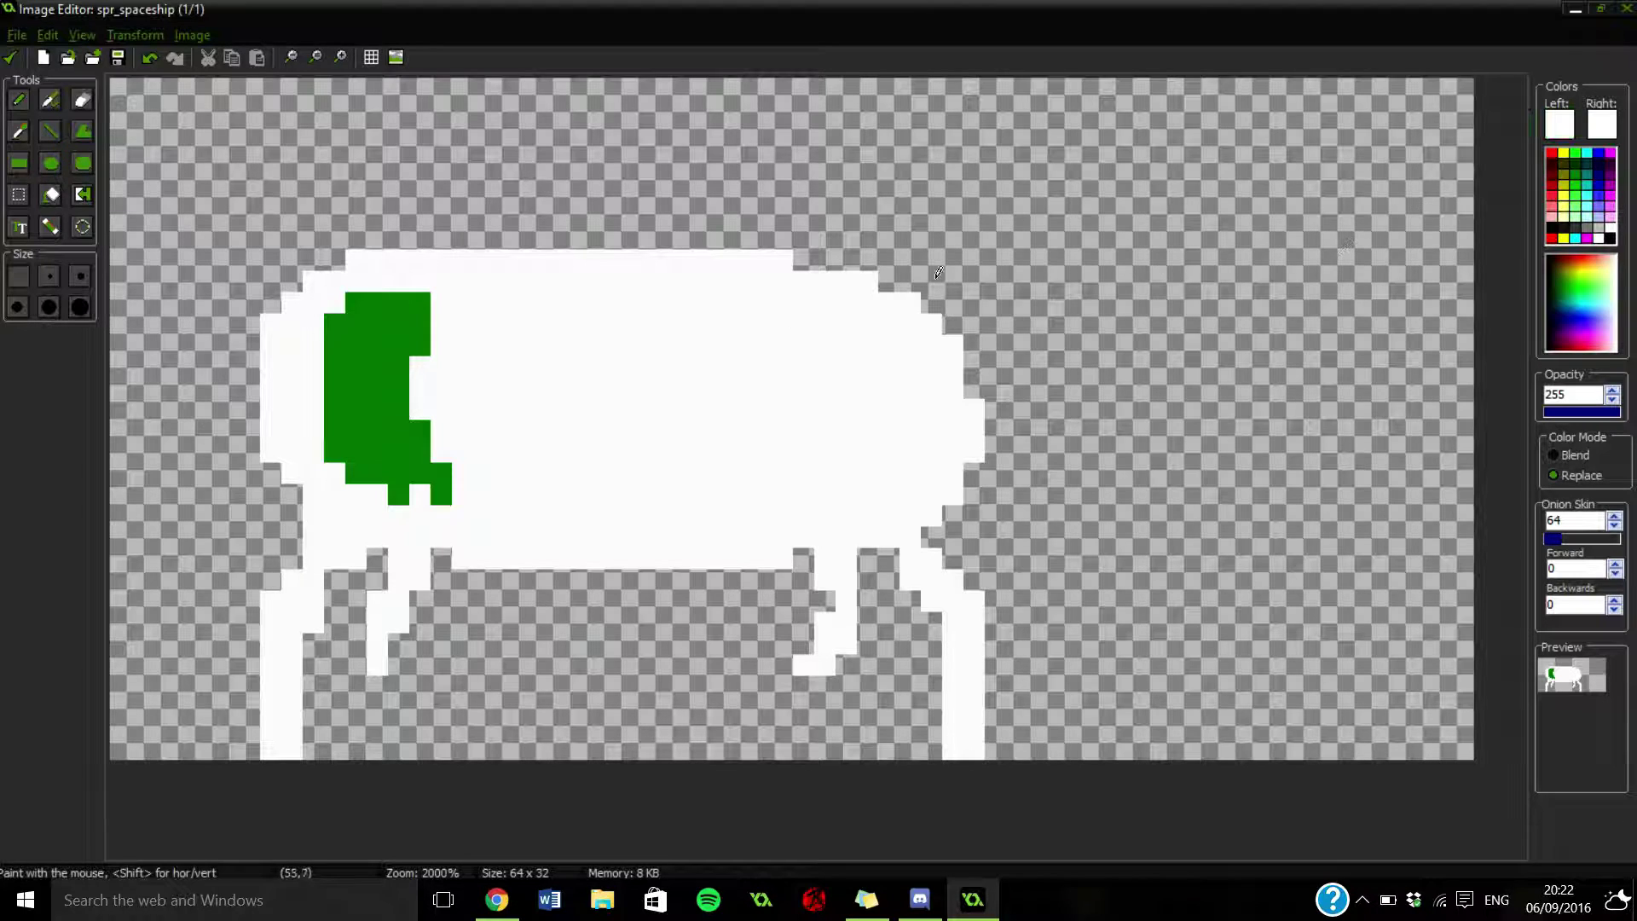
{"action": "left_click", "coordinate": [1578, 165]}
{"action": "left_click", "coordinate": [739, 302]}
{"action": "left_click", "coordinate": [760, 324]}
{"action": "left_click", "coordinate": [782, 367]}
{"action": "left_click_drag", "start_coordinate": [804, 409], "coordinate": [782, 430]}
{"action": "mouse_move", "coordinate": [782, 473]}
{"action": "left_mouse_down"}
{"action": "mouse_move", "coordinate": [747, 312]}
{"action": "mouse_move", "coordinate": [798, 475]}
{"action": "mouse_move", "coordinate": [758, 344]}
{"action": "mouse_move", "coordinate": [746, 388]}
{"action": "mouse_move", "coordinate": [762, 349]}
{"action": "mouse_move", "coordinate": [749, 380]}
{"action": "mouse_move", "coordinate": [801, 341]}
{"action": "mouse_move", "coordinate": [812, 460]}
{"action": "mouse_move", "coordinate": [780, 329]}
{"action": "mouse_move", "coordinate": [807, 476]}
{"action": "mouse_move", "coordinate": [746, 370]}
{"action": "mouse_move", "coordinate": [718, 480]}
{"action": "mouse_move", "coordinate": [718, 383]}
{"action": "mouse_move", "coordinate": [709, 450]}
{"action": "mouse_move", "coordinate": [740, 400]}
{"action": "mouse_move", "coordinate": [748, 488]}
{"action": "left_mouse_up"}
{"action": "left_click", "coordinate": [748, 487]}
Reshape the right window's edges, alternating white and green pixels to mirror the left one.
{"action": "scroll", "coordinate": [730, 539], "scroll_direction": "down", "scroll_amount": 3, "text": "ctrl"}
{"action": "scroll", "coordinate": [673, 510], "scroll_direction": "up", "scroll_amount": 2, "text": "ctrl"}
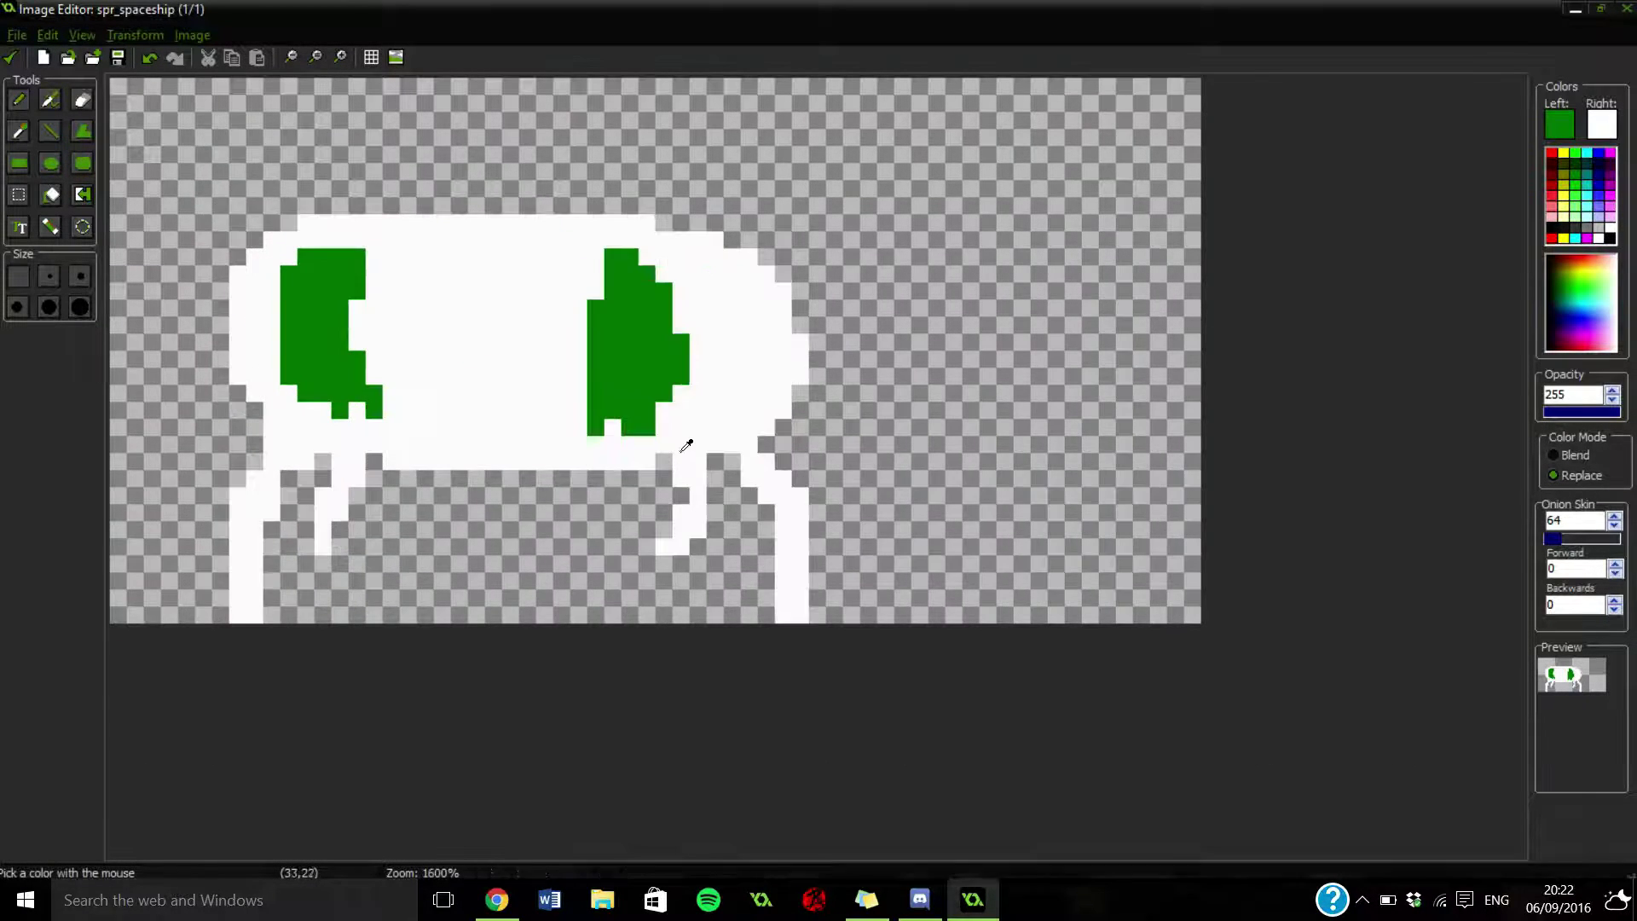
{"action": "left_click", "coordinate": [560, 318]}
{"action": "mouse_move", "coordinate": [603, 314]}
{"action": "left_mouse_down"}
{"action": "mouse_move", "coordinate": [621, 318]}
{"action": "mouse_move", "coordinate": [605, 409]}
{"action": "left_mouse_up"}
{"action": "scroll", "coordinate": [563, 403], "scroll_direction": "up", "scroll_amount": 1, "text": "ctrl"}
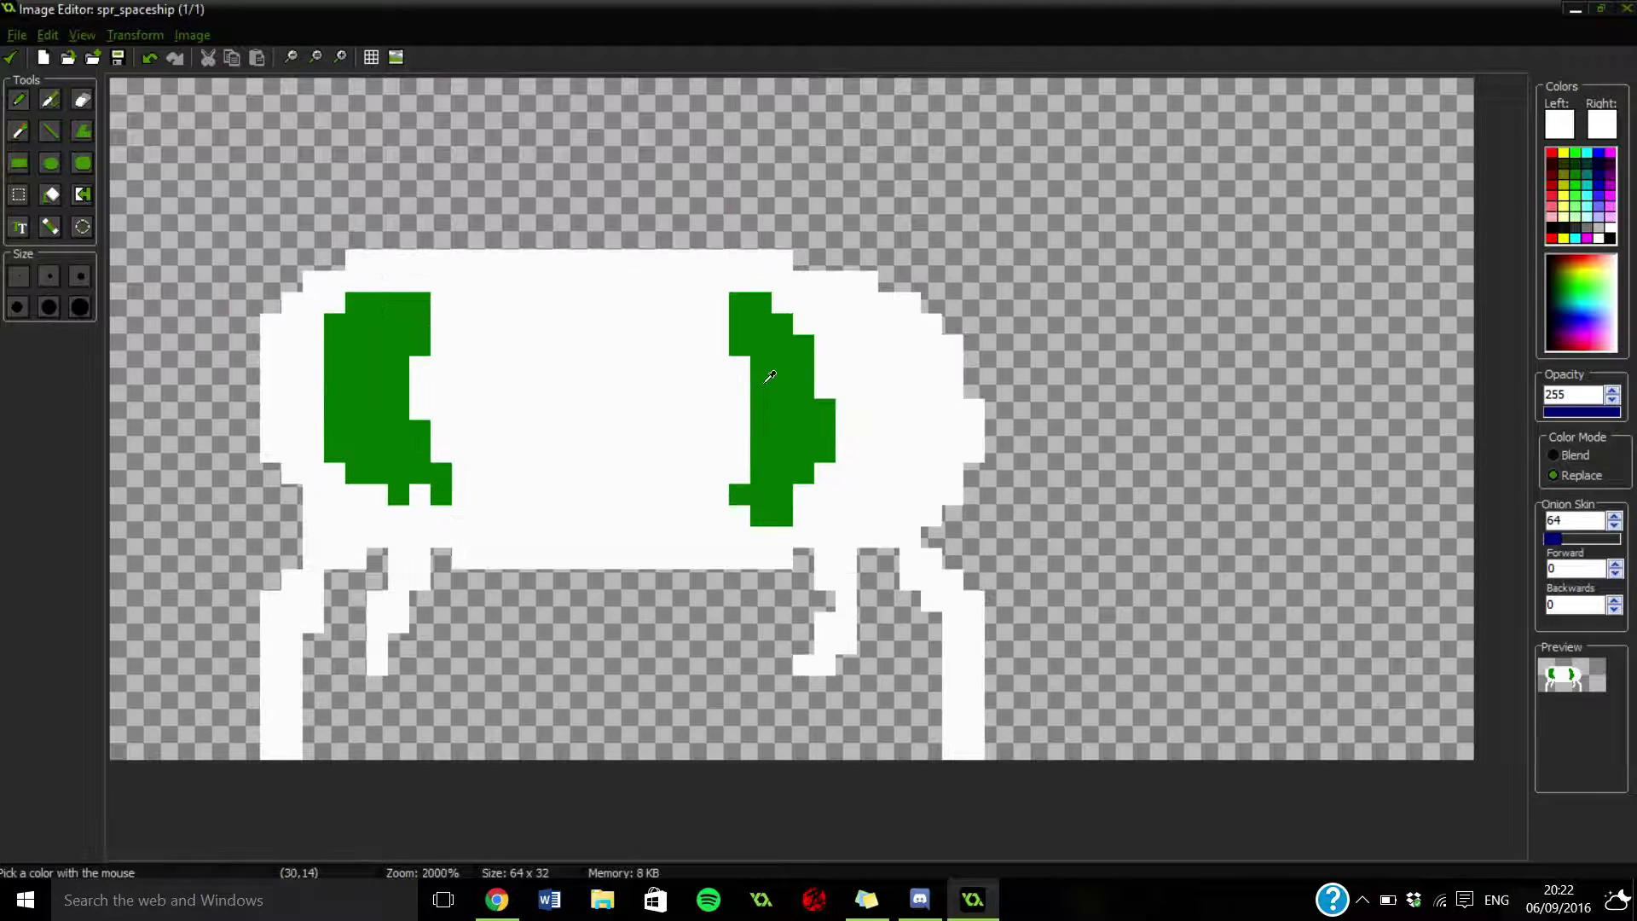
{"action": "left_click", "coordinate": [744, 311], "text": "ctrl"}
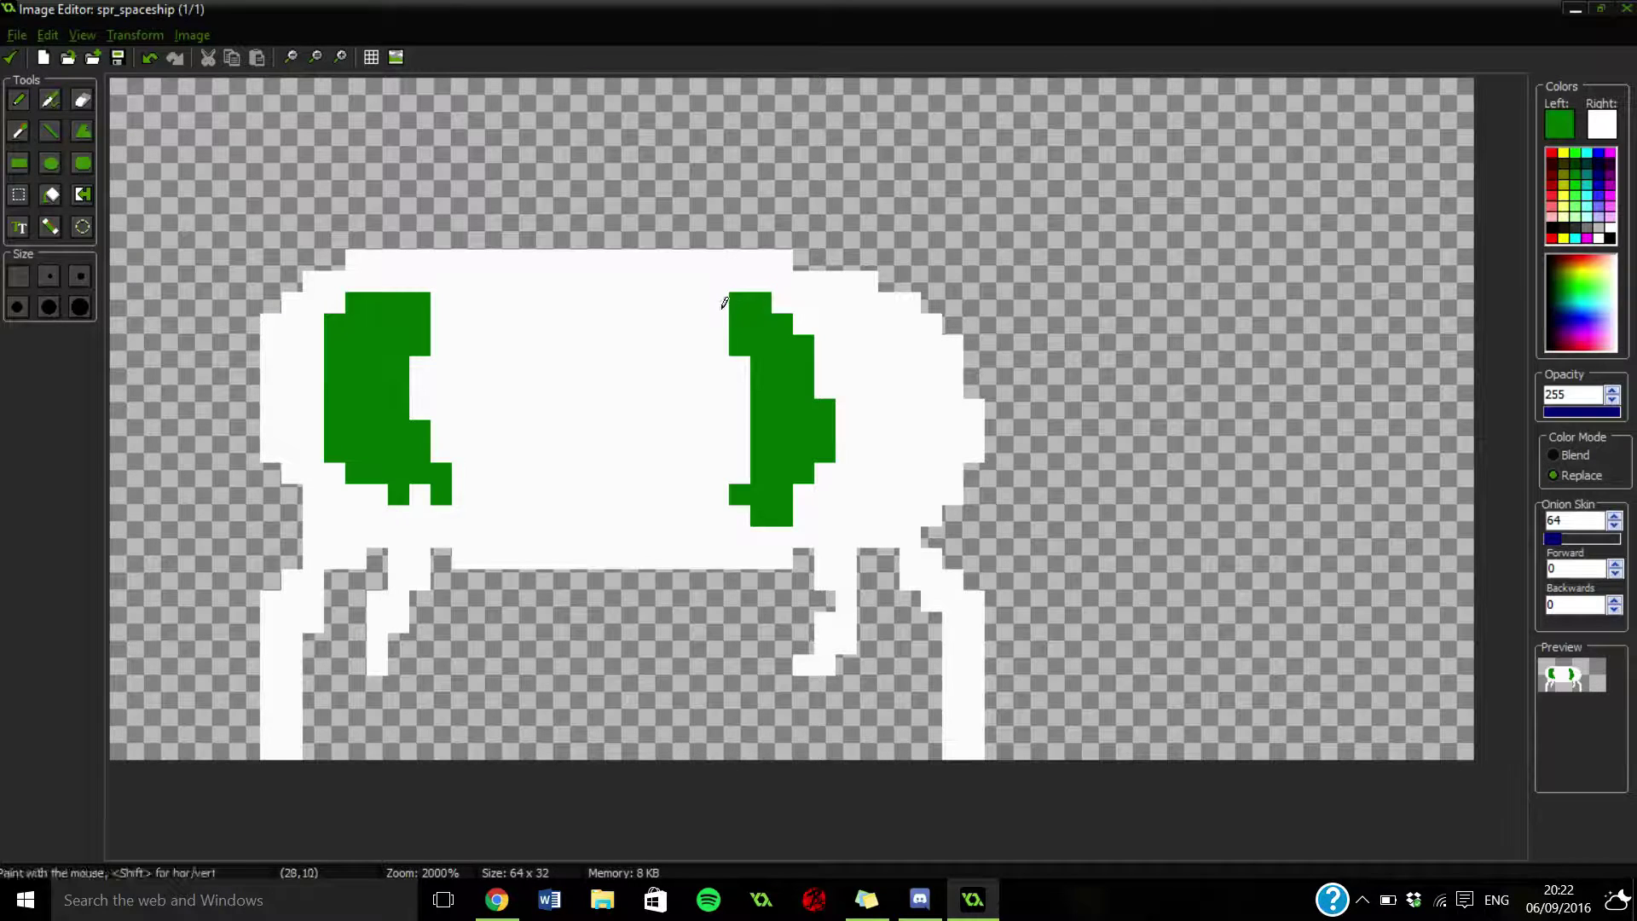
{"action": "mouse_move", "coordinate": [718, 327]}
{"action": "left_mouse_down"}
{"action": "mouse_move", "coordinate": [716, 290]}
{"action": "mouse_move", "coordinate": [748, 290]}
{"action": "mouse_move", "coordinate": [703, 272]}
{"action": "mouse_move", "coordinate": [749, 288]}
{"action": "left_mouse_up"}
{"action": "left_click", "coordinate": [748, 286]}
{"action": "left_click", "coordinate": [703, 266], "text": "ctrl"}
{"action": "left_click", "coordinate": [786, 457], "text": "ctrl"}
{"action": "mouse_move", "coordinate": [738, 537]}
{"action": "left_mouse_down"}
{"action": "mouse_move", "coordinate": [721, 502]}
{"action": "mouse_move", "coordinate": [762, 514]}
{"action": "mouse_move", "coordinate": [771, 551]}
{"action": "mouse_move", "coordinate": [714, 535]}
{"action": "left_mouse_up"}
{"action": "left_click", "coordinate": [769, 528], "text": "ctrl"}
{"action": "left_click", "coordinate": [723, 493]}
Fill in the right window with green and whiten its bottom row.
{"action": "scroll", "coordinate": [725, 490], "scroll_direction": "down", "scroll_amount": 3}
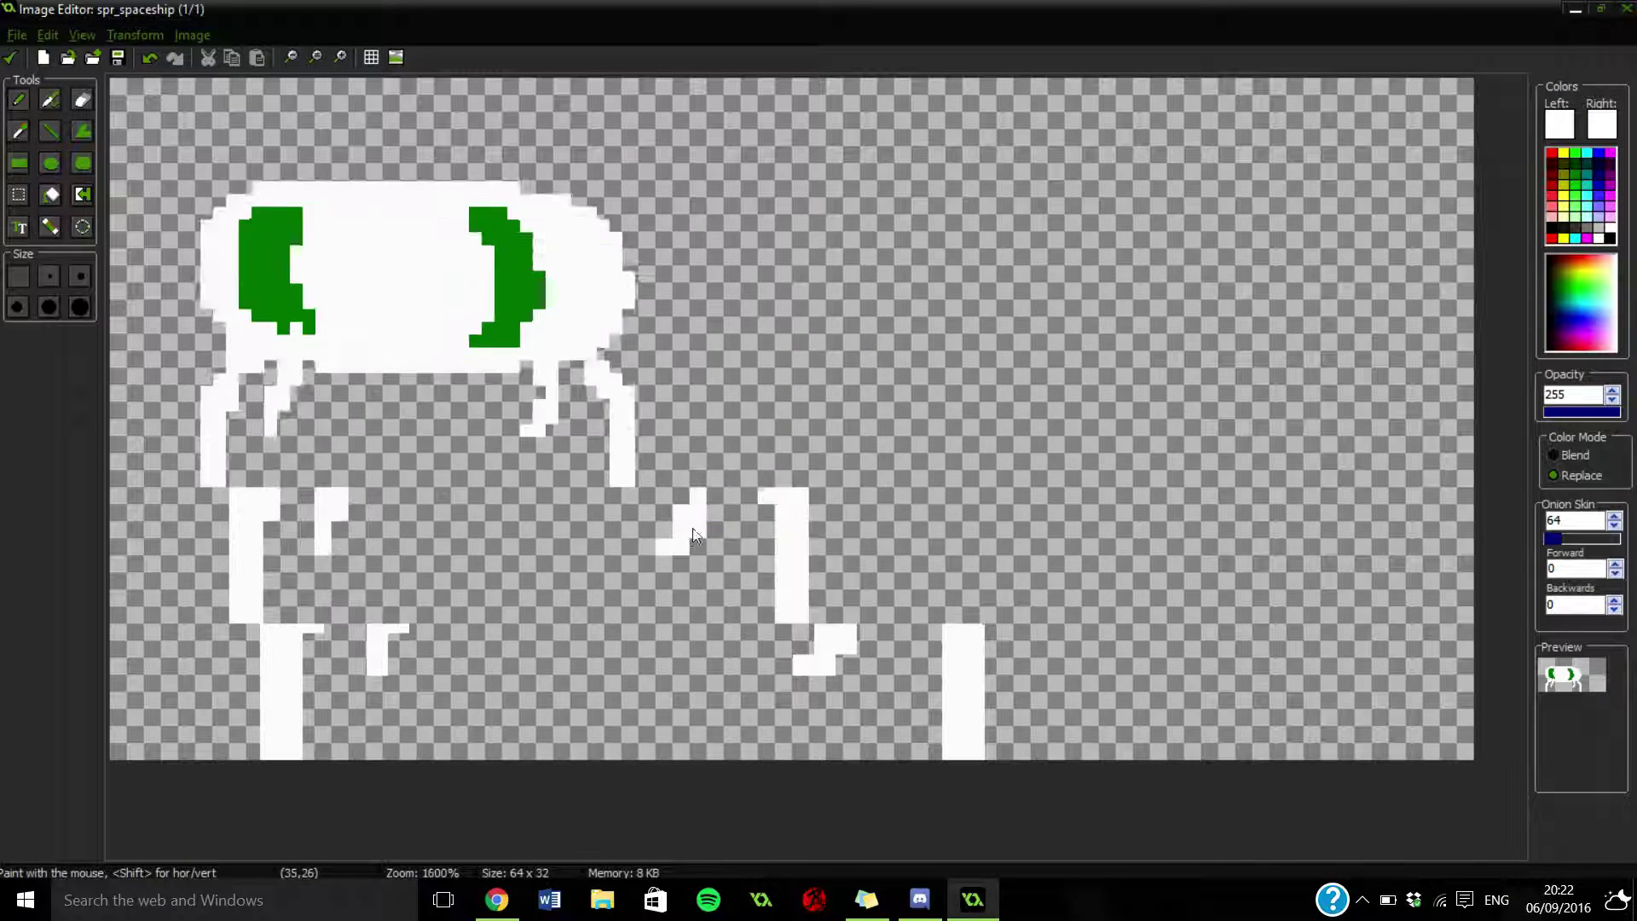
{"action": "scroll", "coordinate": [677, 511], "scroll_direction": "up", "scroll_amount": 3}
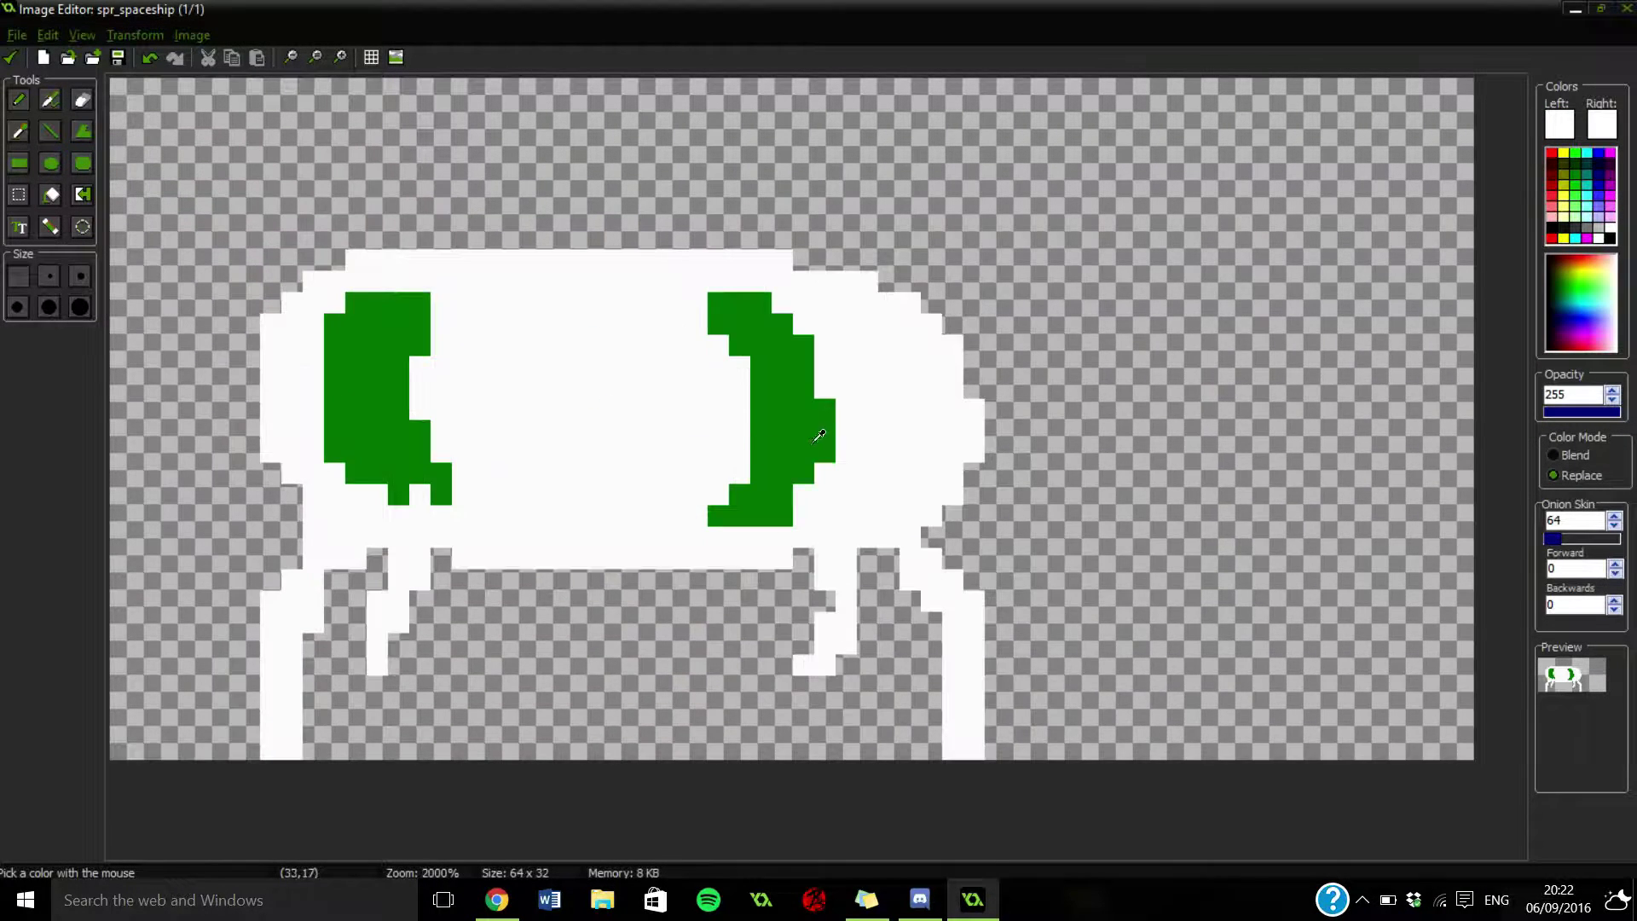
{"action": "left_click", "coordinate": [761, 344]}
{"action": "left_click", "coordinate": [761, 325], "text": "ctrl"}
{"action": "left_click", "coordinate": [761, 344]}
{"action": "left_click", "coordinate": [803, 324]}
{"action": "mouse_move", "coordinate": [823, 389]}
{"action": "left_mouse_down"}
{"action": "mouse_move", "coordinate": [819, 362]}
{"action": "mouse_move", "coordinate": [829, 440]}
{"action": "mouse_move", "coordinate": [797, 485]}
{"action": "left_mouse_up"}
{"action": "left_click", "coordinate": [826, 345]}
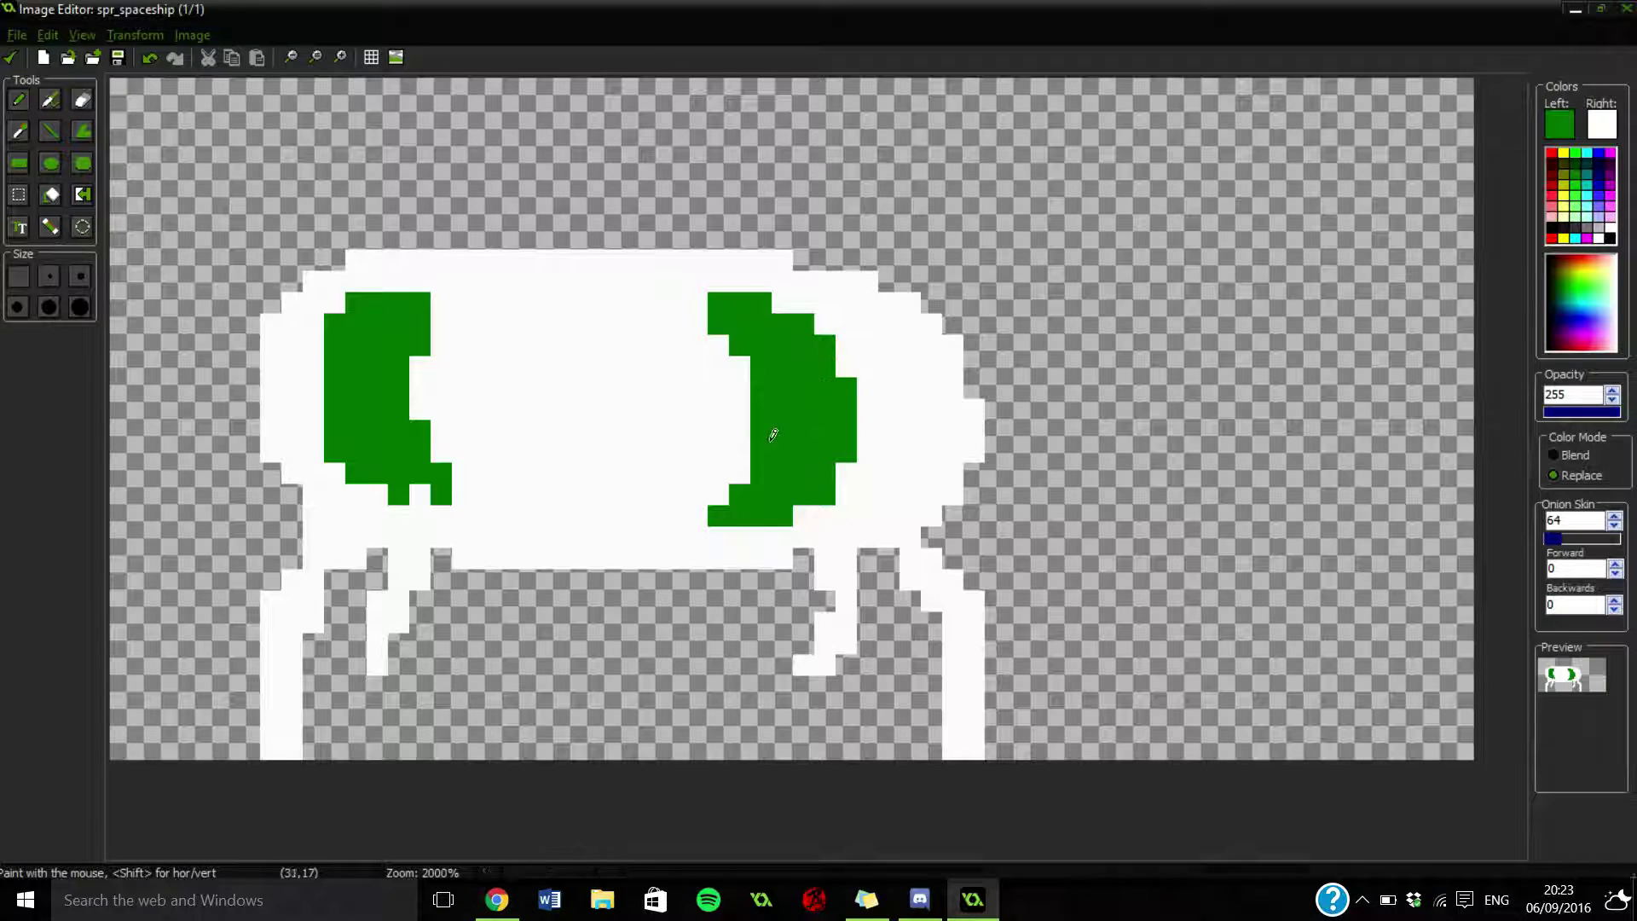
{"action": "left_click", "coordinate": [687, 497], "text": "ctrl"}
{"action": "left_click_drag", "start_coordinate": [716, 515], "coordinate": [784, 515]}
{"action": "left_click", "coordinate": [1560, 124]}
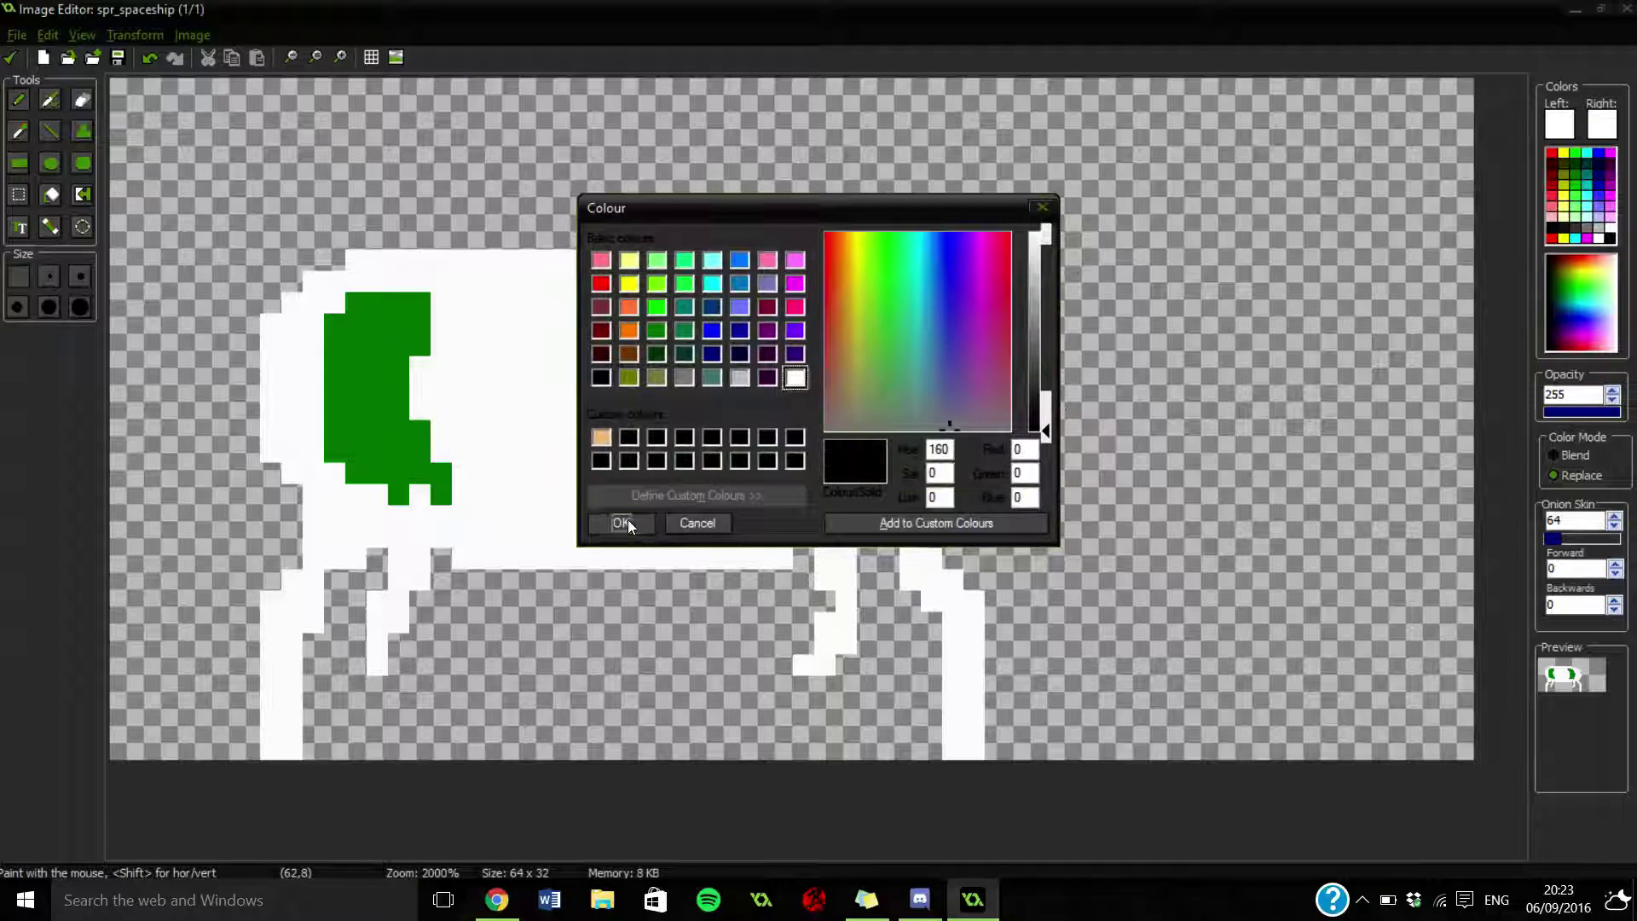
Paint small black pupils in both green windows, restoring stray pupil pixels to green.
{"action": "left_click", "coordinate": [621, 521]}
{"action": "mouse_move", "coordinate": [380, 345]}
{"action": "left_mouse_down"}
{"action": "mouse_move", "coordinate": [354, 345]}
{"action": "mouse_move", "coordinate": [386, 365]}
{"action": "left_mouse_up"}
{"action": "mouse_move", "coordinate": [782, 345]}
{"action": "left_mouse_down"}
{"action": "mouse_move", "coordinate": [803, 388]}
{"action": "mouse_move", "coordinate": [793, 343]}
{"action": "mouse_move", "coordinate": [806, 358]}
{"action": "mouse_move", "coordinate": [774, 388]}
{"action": "left_mouse_up"}
{"action": "left_click", "coordinate": [842, 396], "text": "ctrl"}
{"action": "scroll", "coordinate": [773, 402], "scroll_direction": "down", "scroll_amount": 3, "text": "ctrl"}
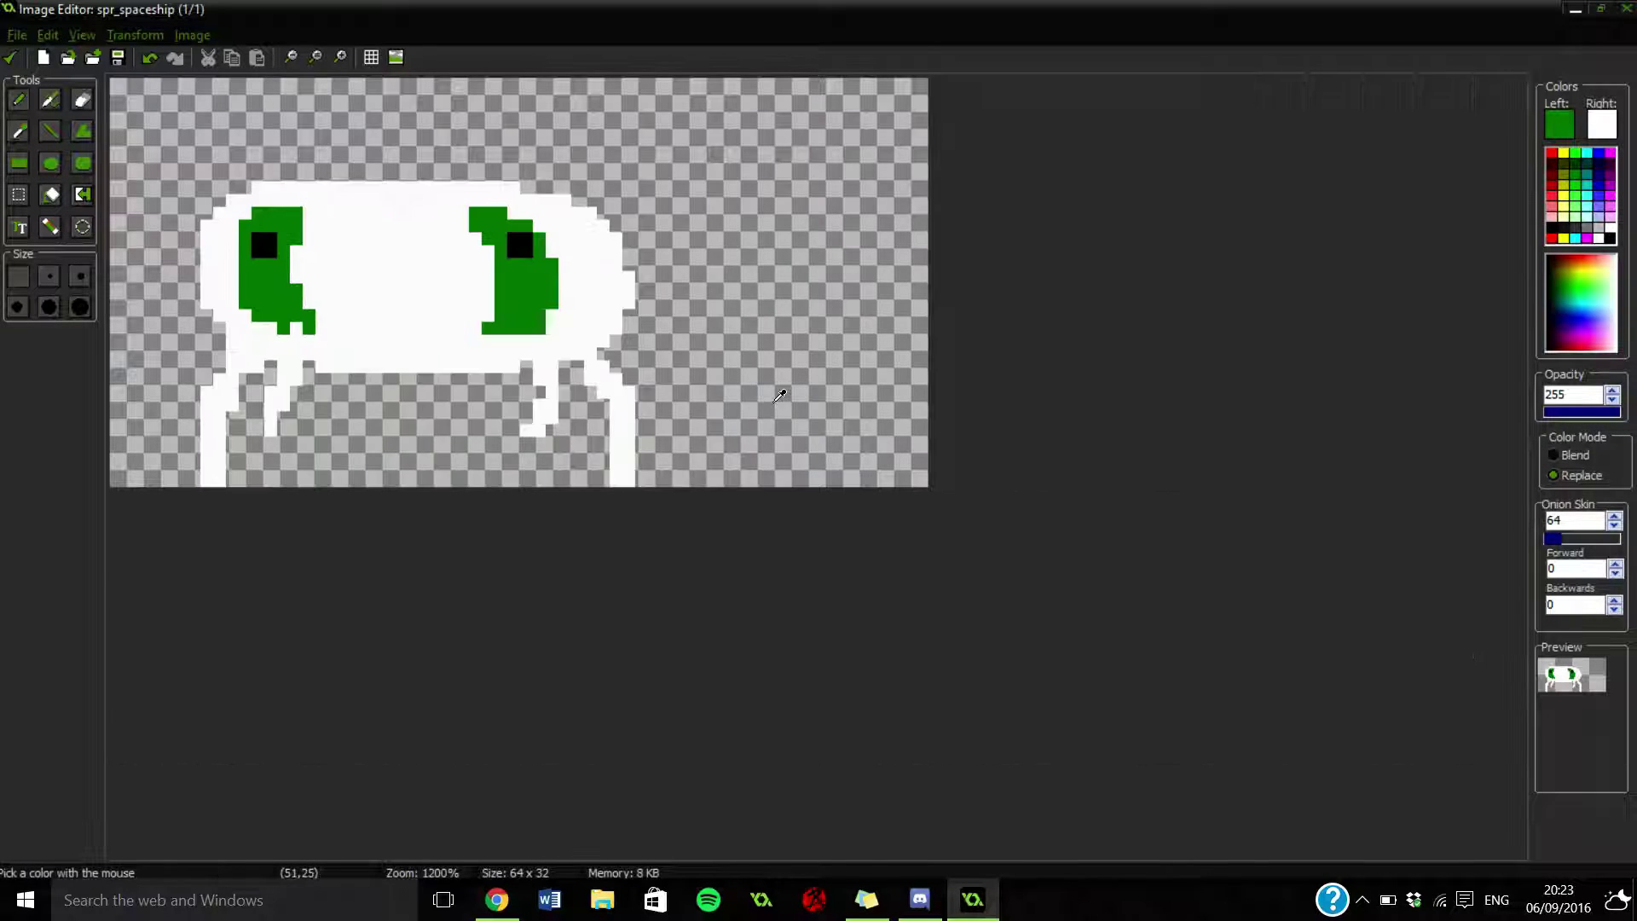
Create a fresh blank 64×32 image for the spaceship, then switch to the web browser.
{"action": "key", "text": "alt+f"}
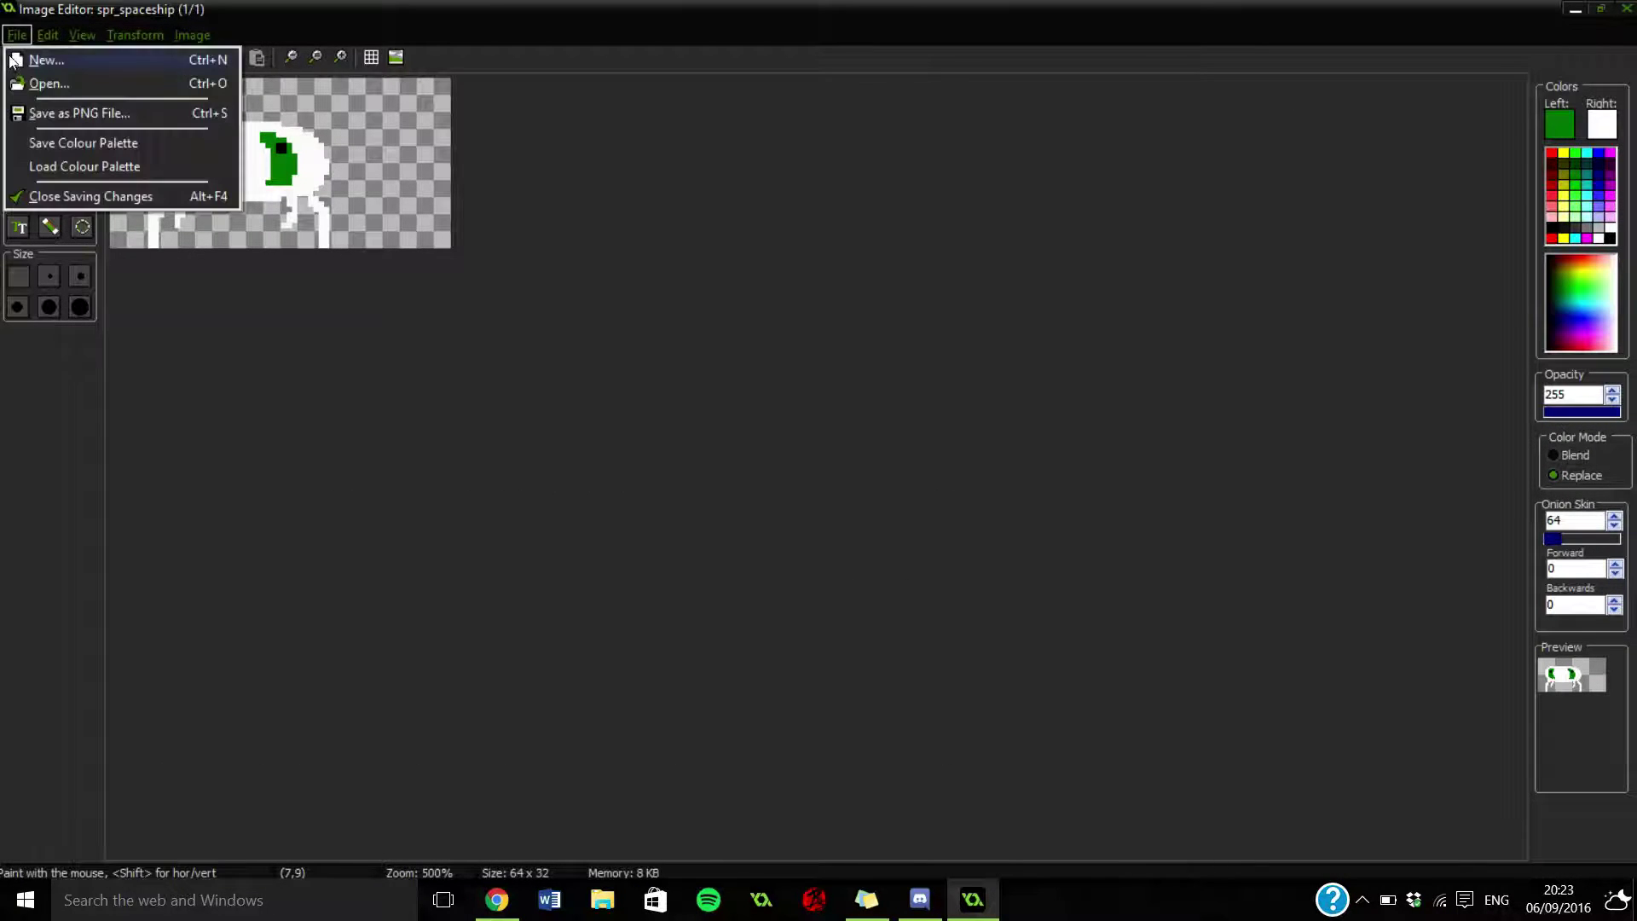
{"action": "left_click", "coordinate": [19, 37]}
{"action": "left_click", "coordinate": [20, 39]}
{"action": "left_click", "coordinate": [39, 61]}
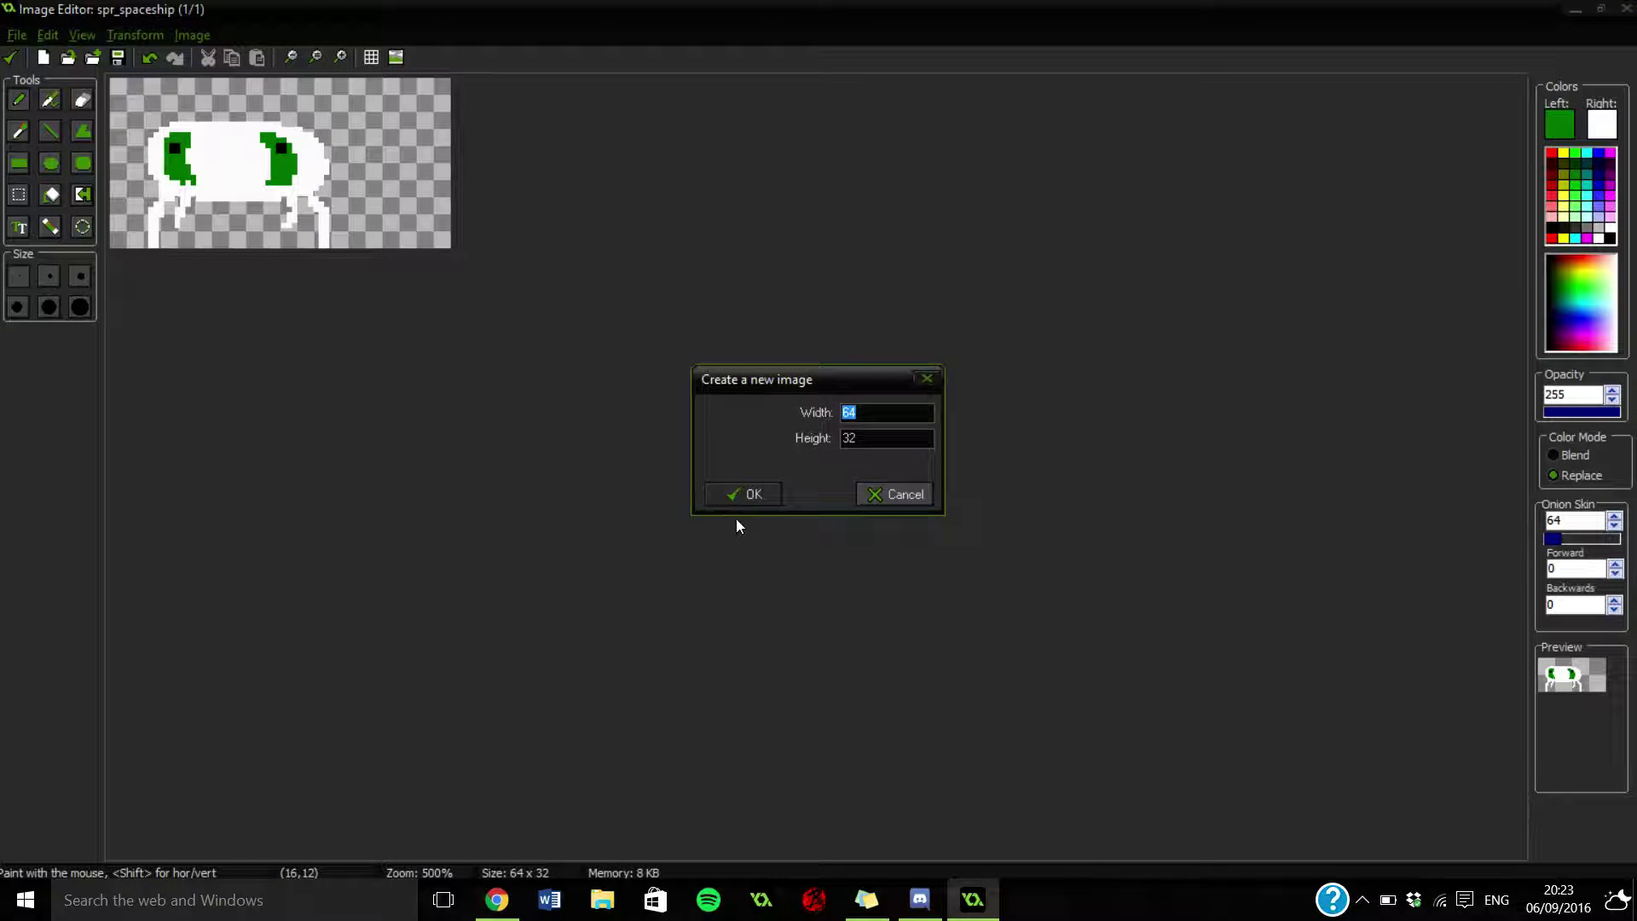
{"action": "left_click", "coordinate": [739, 503]}
{"action": "left_click", "coordinate": [495, 899]}
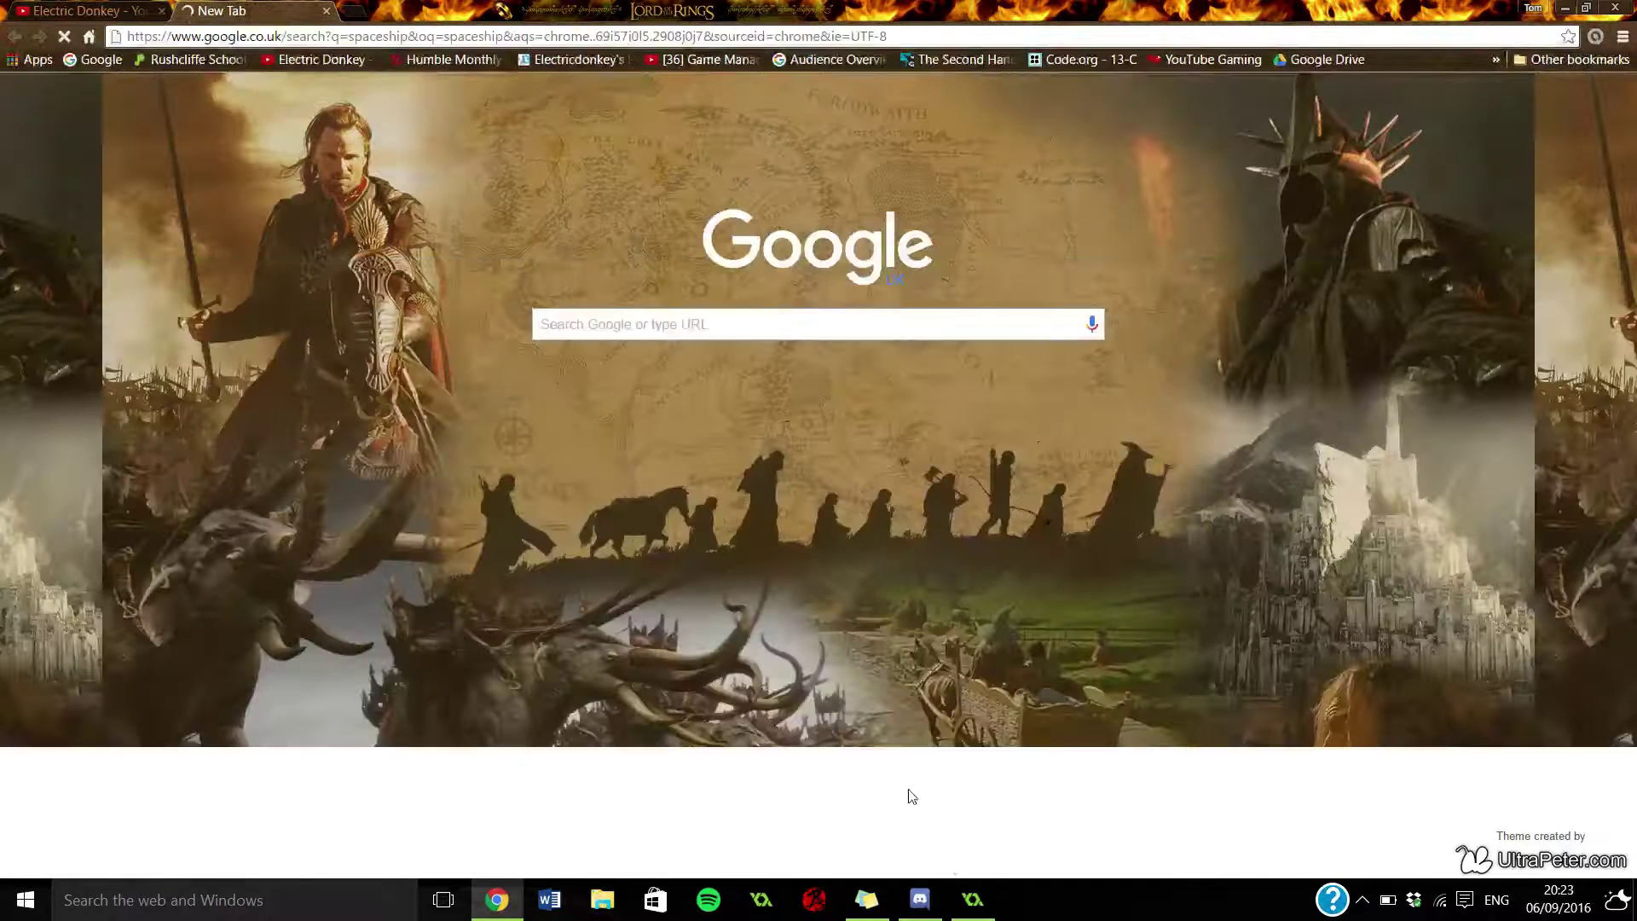
Zoom in and set the left drawing colour to white in the Colour dialog.
{"action": "left_click", "coordinate": [969, 912]}
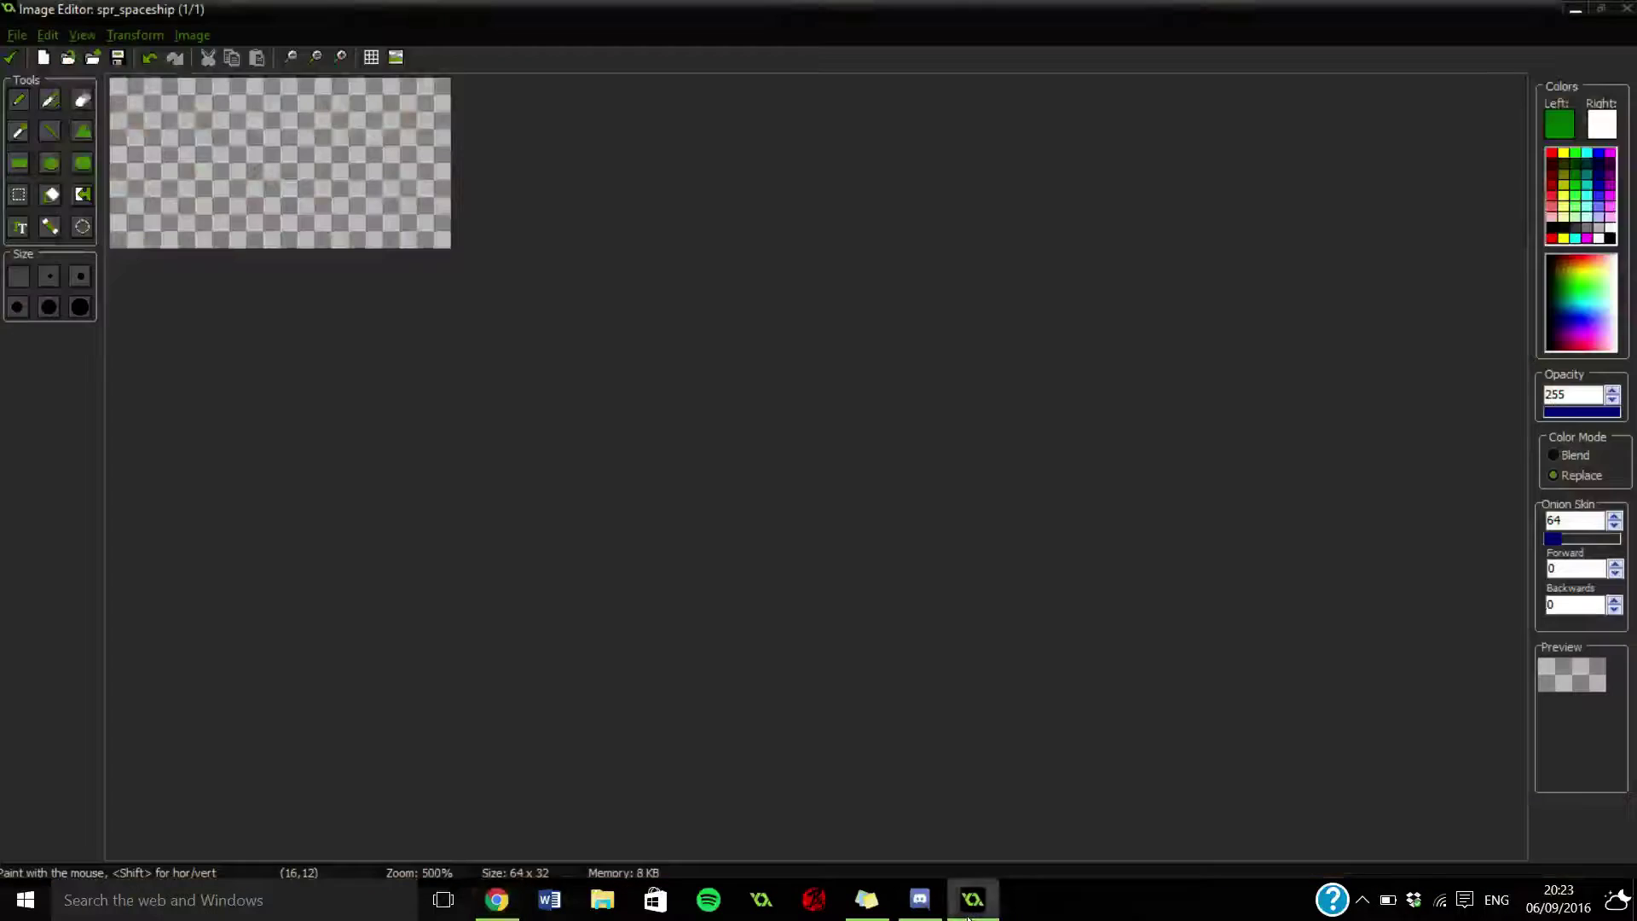
{"action": "scroll", "coordinate": [200, 170], "scroll_direction": "up", "scroll_amount": 4}
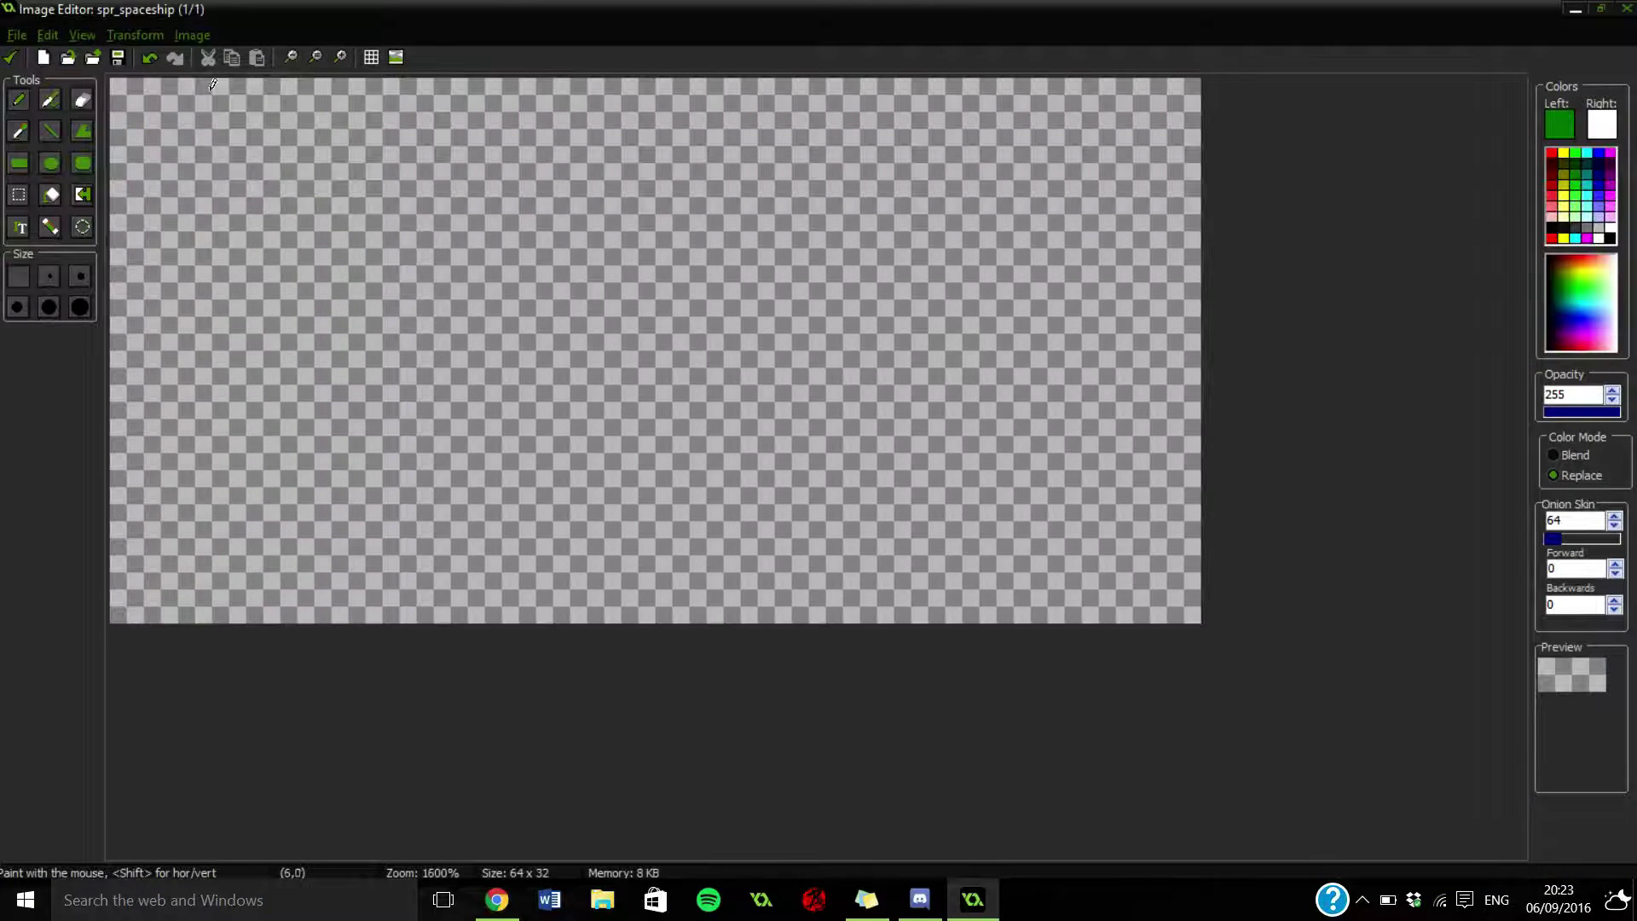
{"action": "left_click", "coordinate": [1559, 125]}
{"action": "left_click_drag", "start_coordinate": [1042, 402], "coordinate": [1044, 232]}
{"action": "left_click", "coordinate": [607, 523]}
Pencil the ship's white vertical back edge and an upper edge tapering right, erasing stray jogs.
{"action": "mouse_move", "coordinate": [199, 161]}
{"action": "left_mouse_down"}
{"action": "mouse_move", "coordinate": [214, 313]}
{"action": "mouse_move", "coordinate": [202, 552]}
{"action": "left_mouse_up"}
{"action": "mouse_move", "coordinate": [198, 230]}
{"action": "left_mouse_down"}
{"action": "mouse_move", "coordinate": [205, 284]}
{"action": "mouse_move", "coordinate": [233, 226]}
{"action": "mouse_move", "coordinate": [220, 298]}
{"action": "left_mouse_up"}
{"action": "left_click", "coordinate": [228, 226], "text": "ctrl"}
{"action": "left_click", "coordinate": [205, 209], "text": "ctrl"}
{"action": "mouse_move", "coordinate": [209, 152]}
{"action": "left_mouse_down"}
{"action": "mouse_move", "coordinate": [426, 239]}
{"action": "mouse_move", "coordinate": [1148, 314]}
{"action": "mouse_move", "coordinate": [916, 380]}
{"action": "mouse_move", "coordinate": [623, 431]}
{"action": "mouse_move", "coordinate": [288, 550]}
{"action": "mouse_move", "coordinate": [189, 563]}
{"action": "left_mouse_up"}
Erase a stray pixel with transparent, then restore white and close the outline's gaps.
{"action": "left_click", "coordinate": [170, 530]}
{"action": "left_click", "coordinate": [171, 495], "text": "ctrl"}
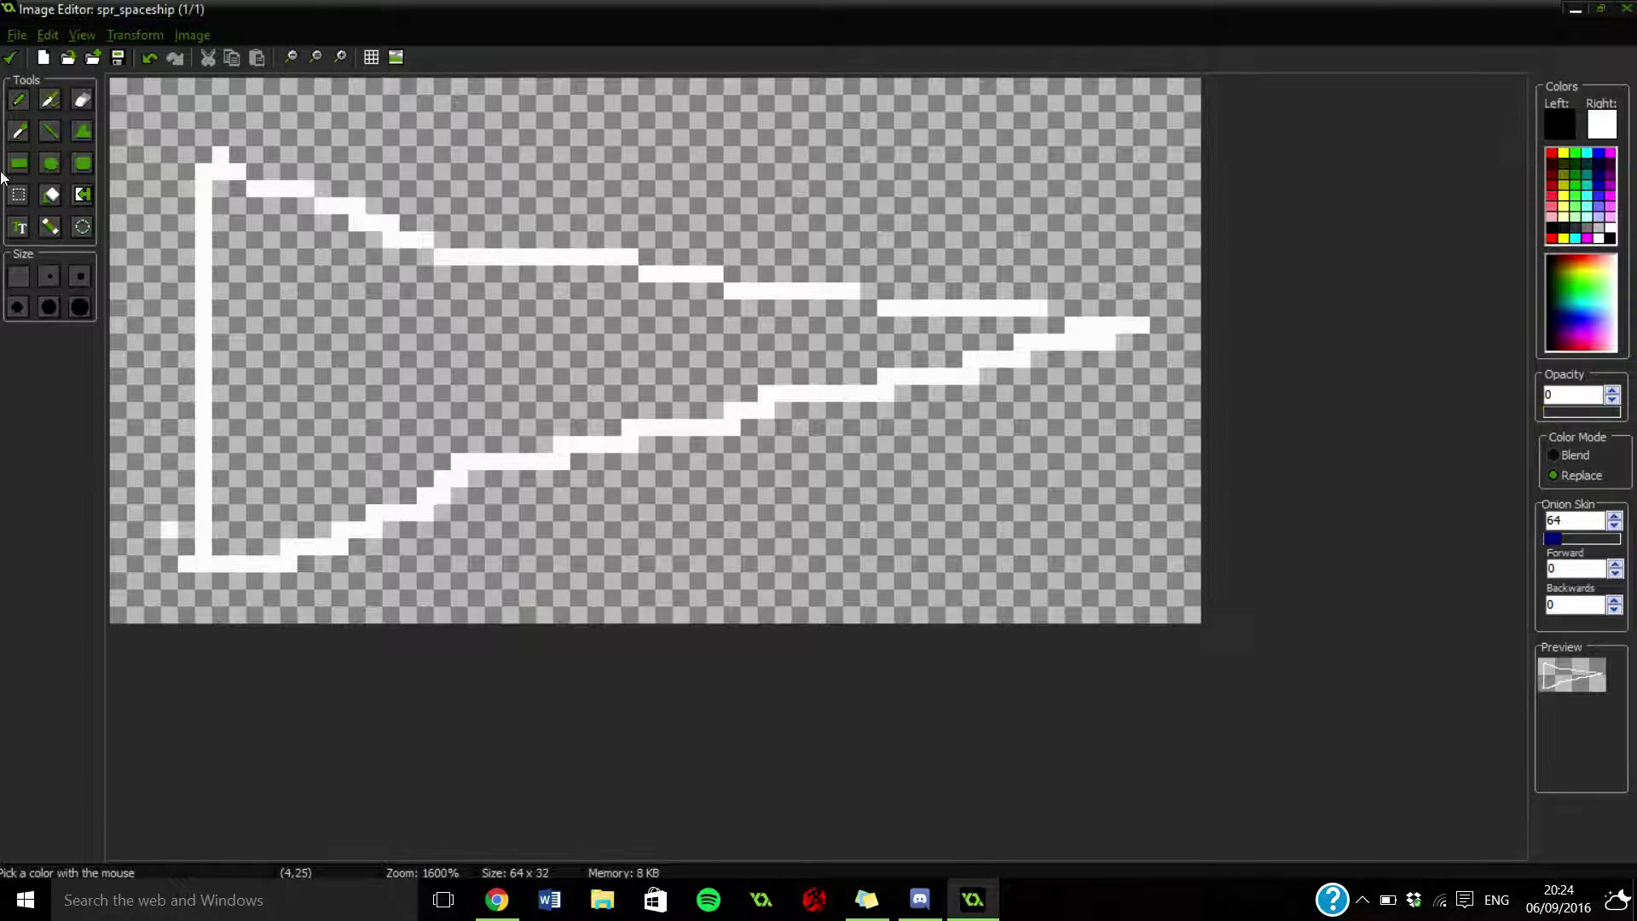
{"action": "left_click", "coordinate": [169, 529]}
{"action": "scroll", "coordinate": [230, 550], "scroll_direction": "down", "scroll_amount": 5, "text": "ctrl"}
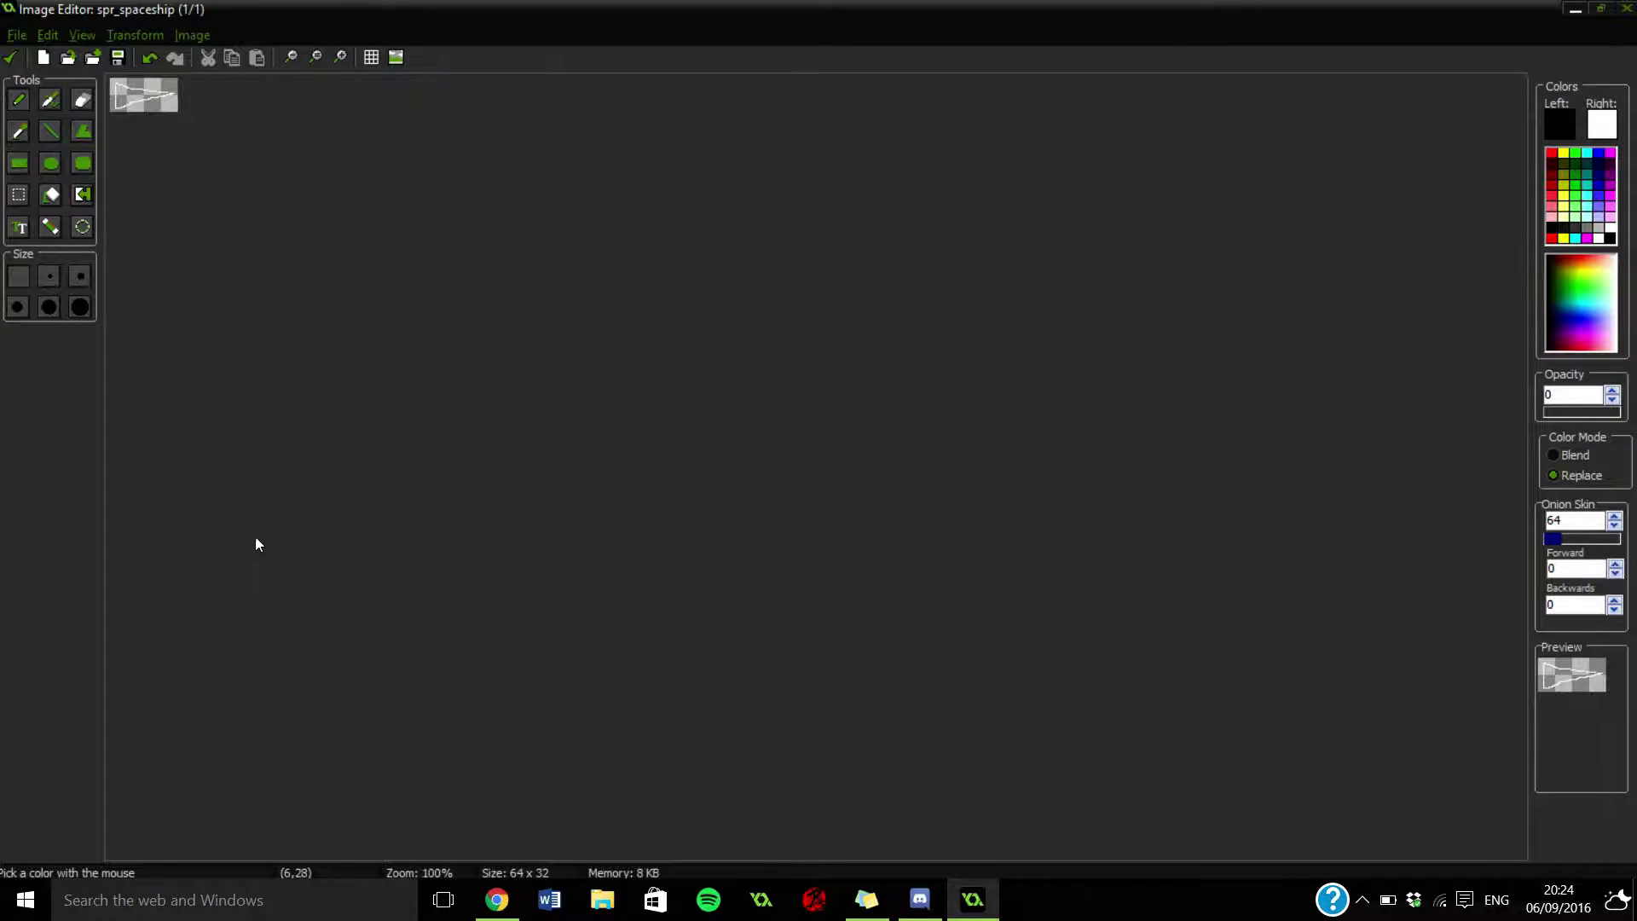
{"action": "scroll", "coordinate": [255, 536], "scroll_direction": "up", "scroll_amount": 5, "text": "ctrl"}
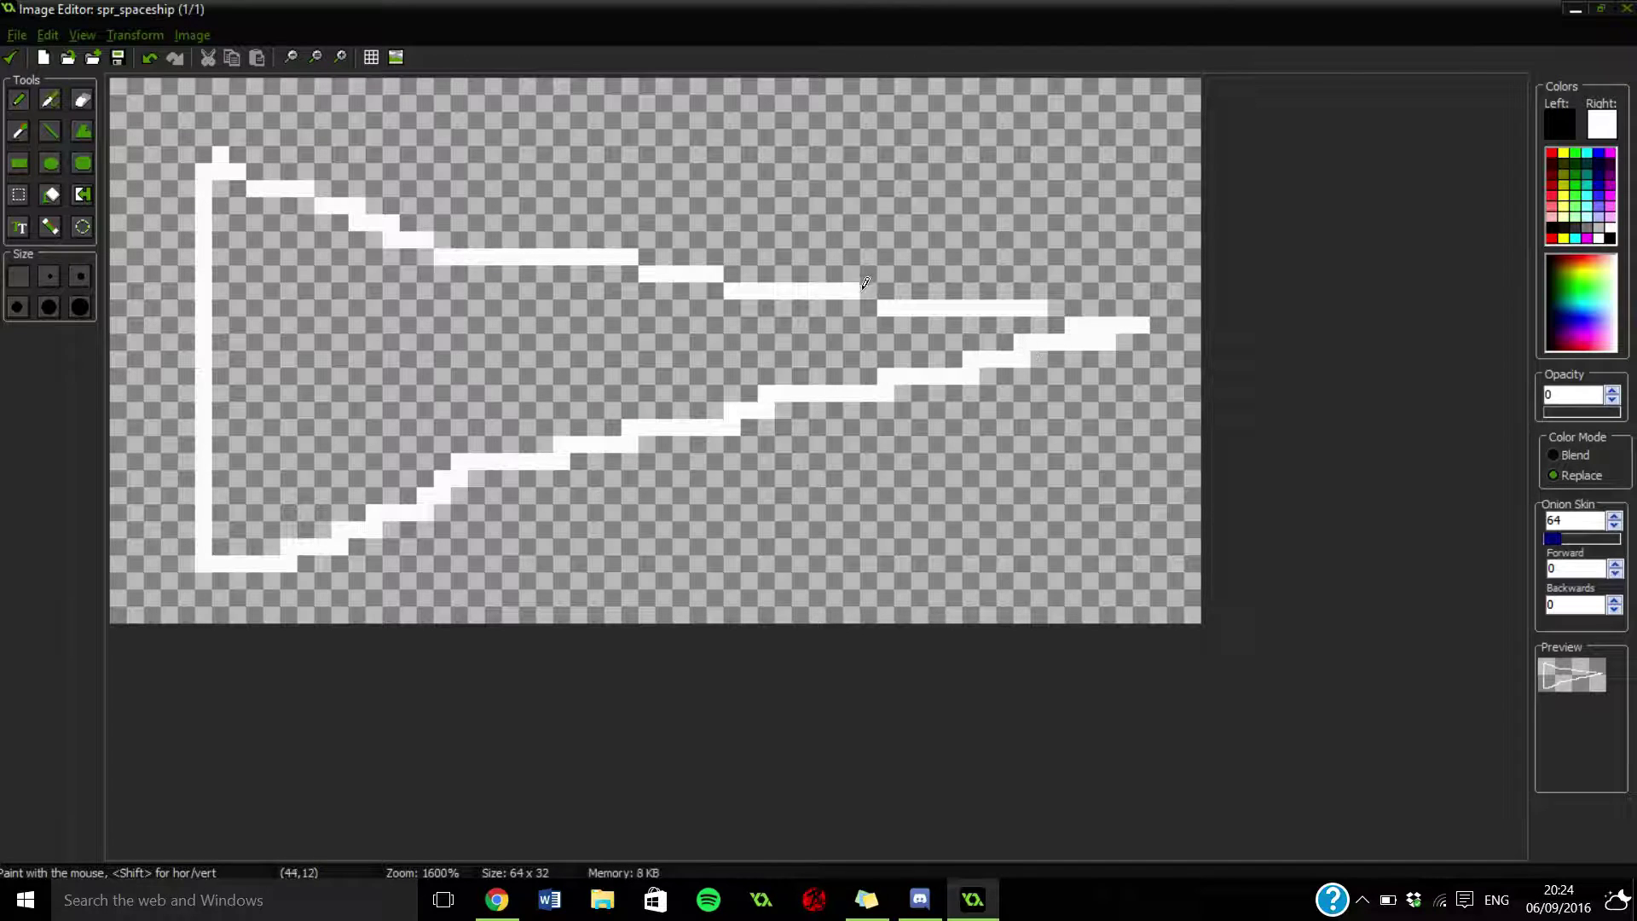
{"action": "left_click", "coordinate": [851, 287], "text": "ctrl"}
{"action": "left_click", "coordinate": [868, 291]}
{"action": "left_click", "coordinate": [1064, 306]}
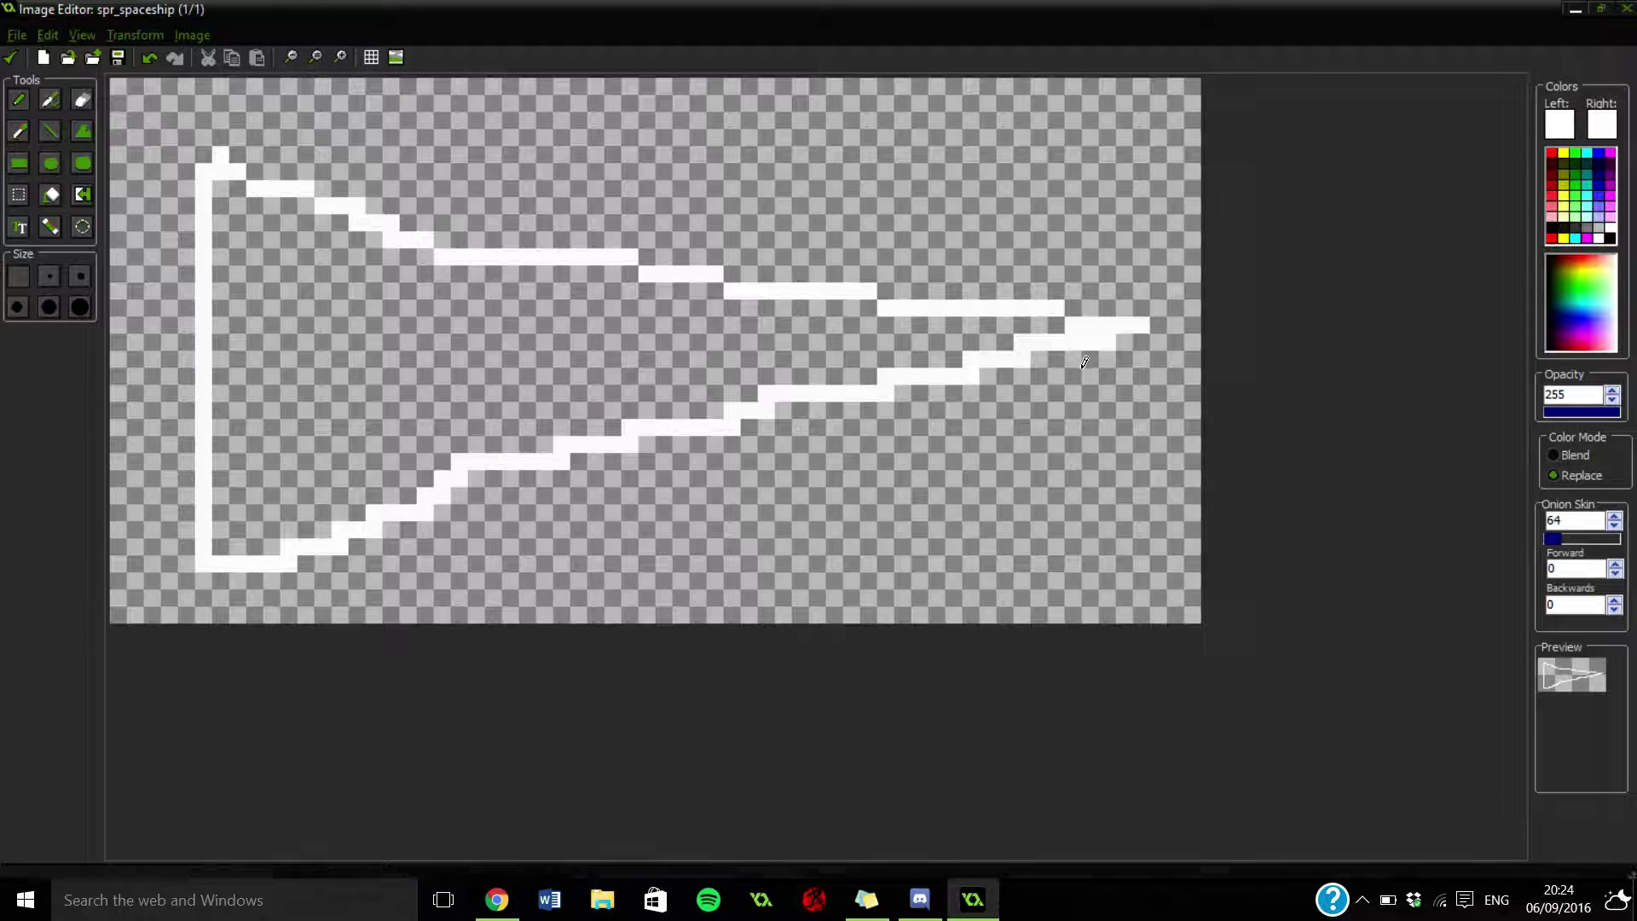
Flood-fill the ship outline's interior white, then glance at the Chrome search results and return.
{"action": "key", "text": "f"}
{"action": "left_click", "coordinate": [625, 358]}
{"action": "scroll", "coordinate": [590, 449], "scroll_direction": "down", "scroll_amount": 1, "text": "ctrl"}
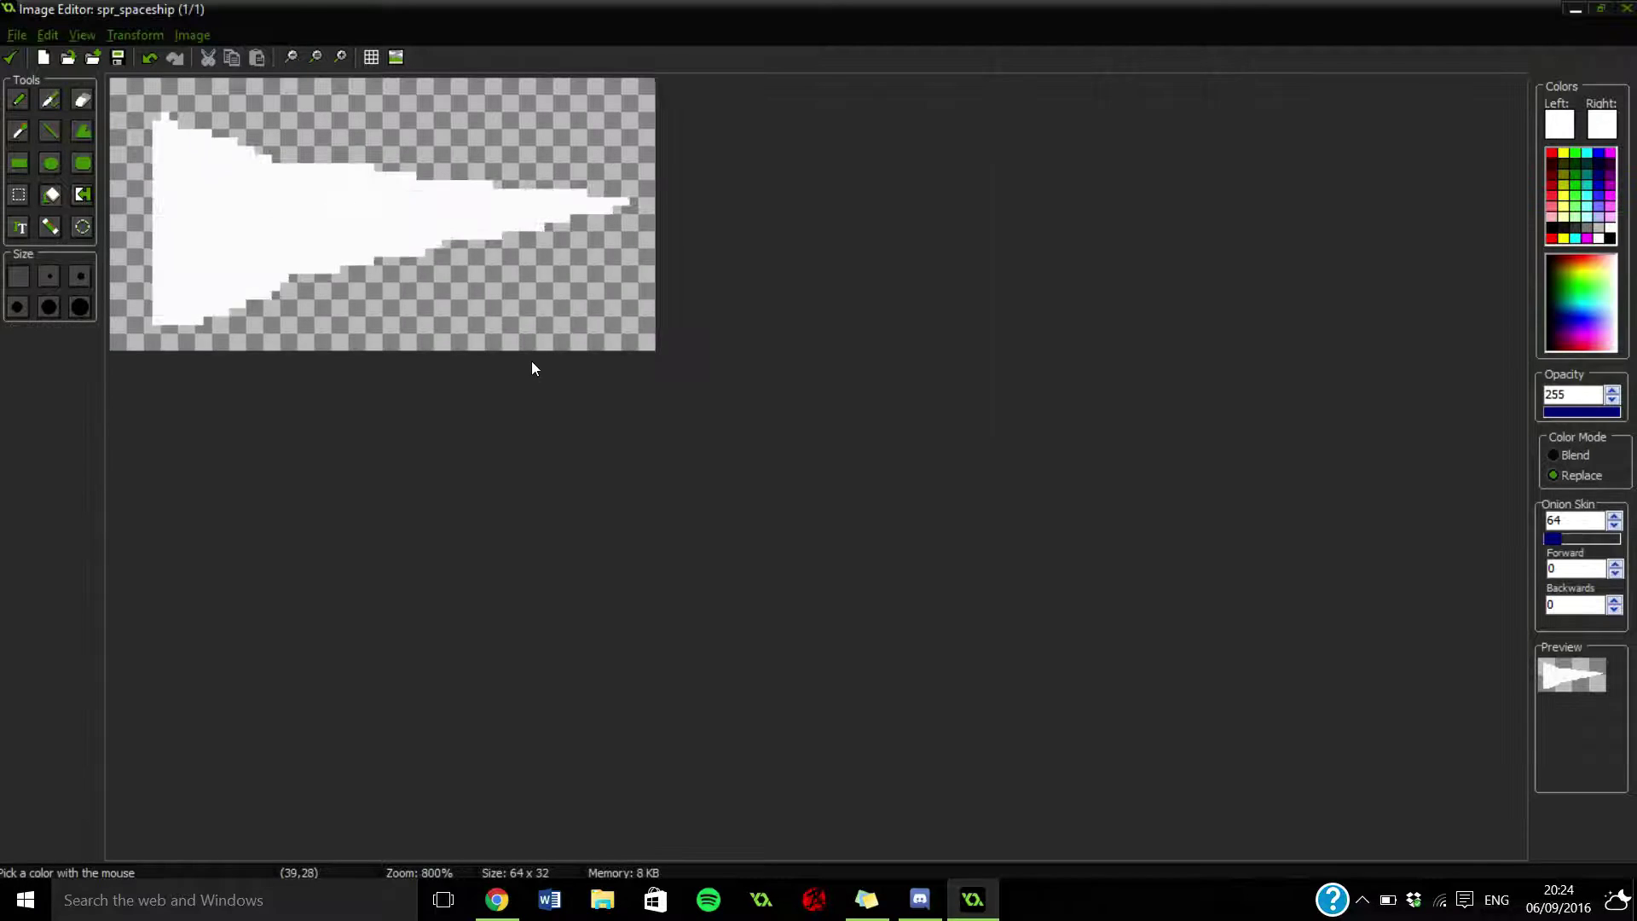
{"action": "scroll", "coordinate": [530, 369], "scroll_direction": "up", "scroll_amount": 2, "text": "ctrl"}
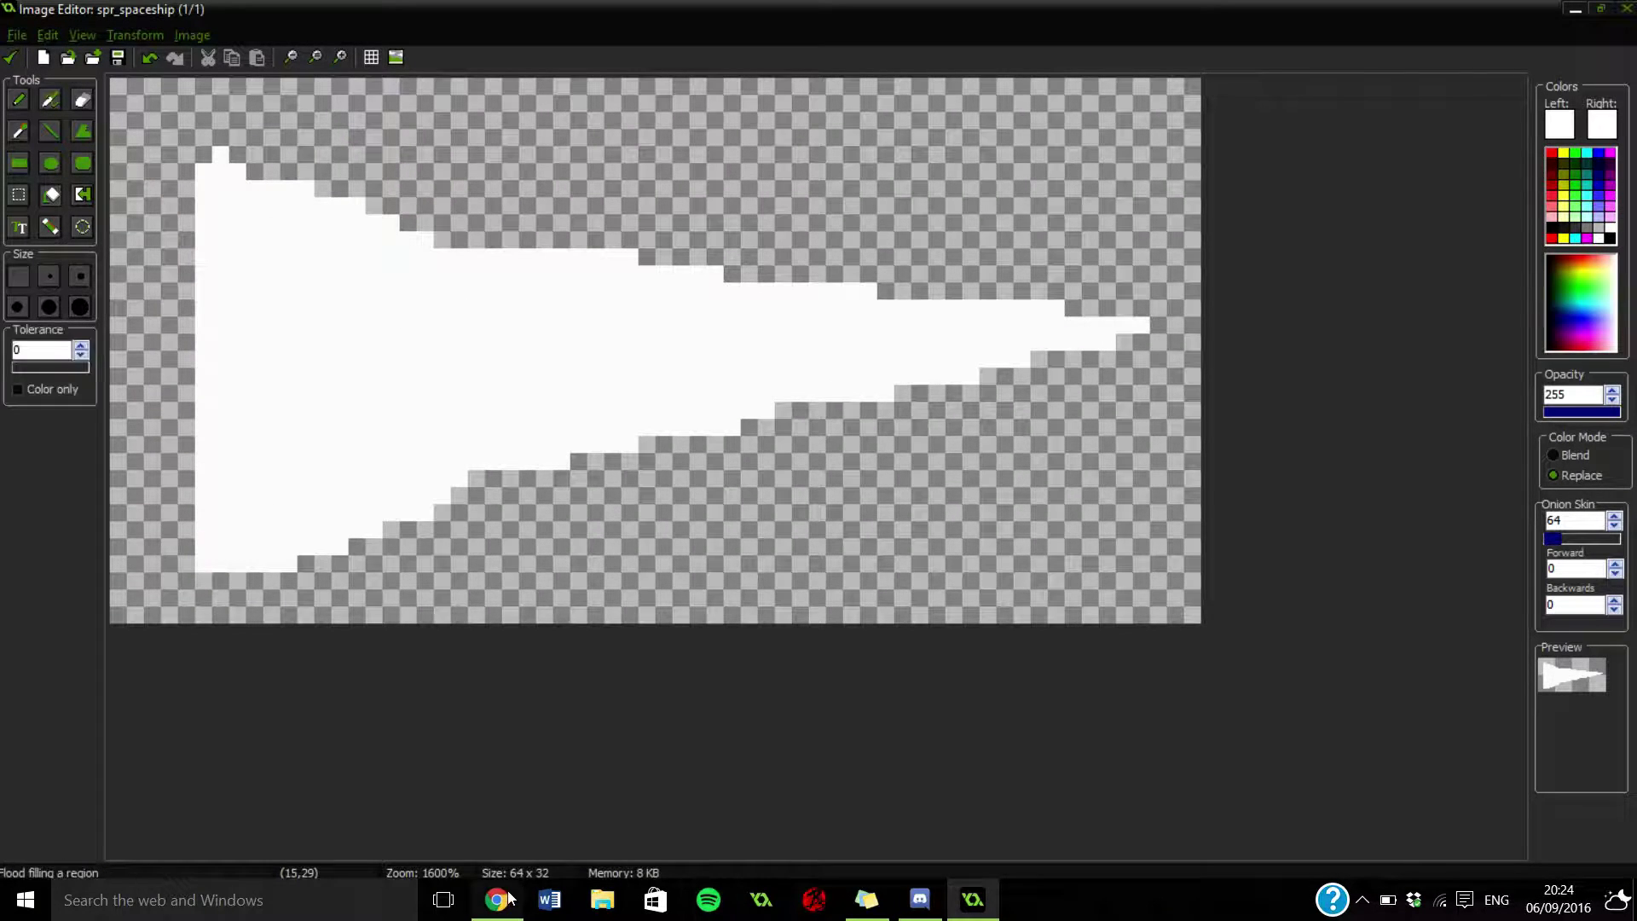
{"action": "left_click", "coordinate": [497, 899]}
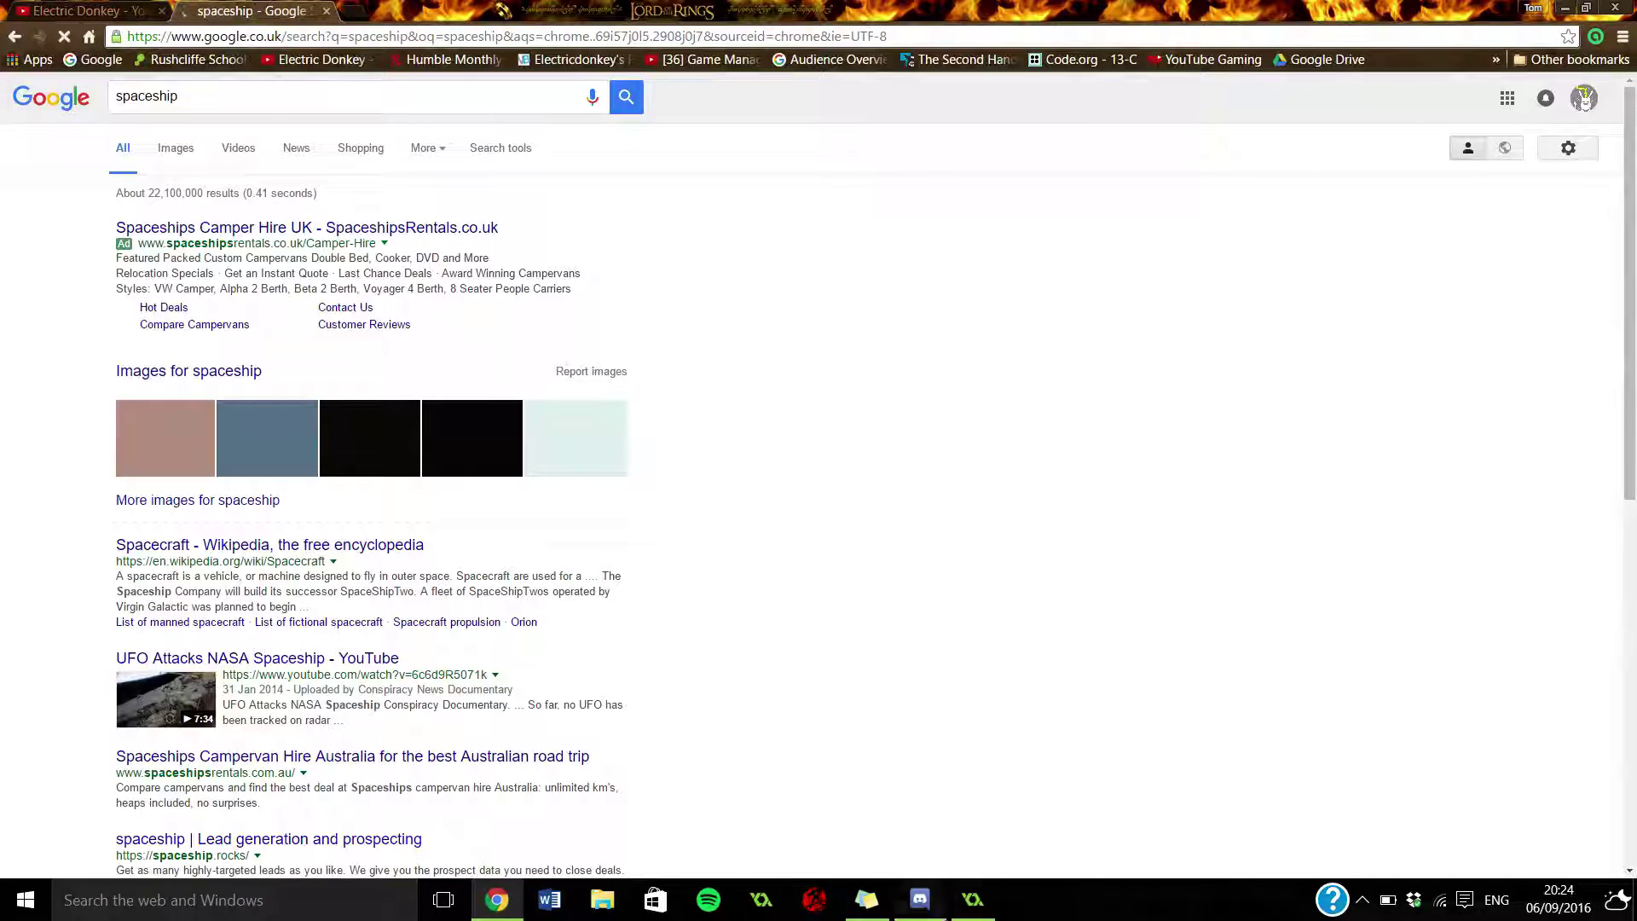
{"action": "left_click", "coordinate": [954, 905]}
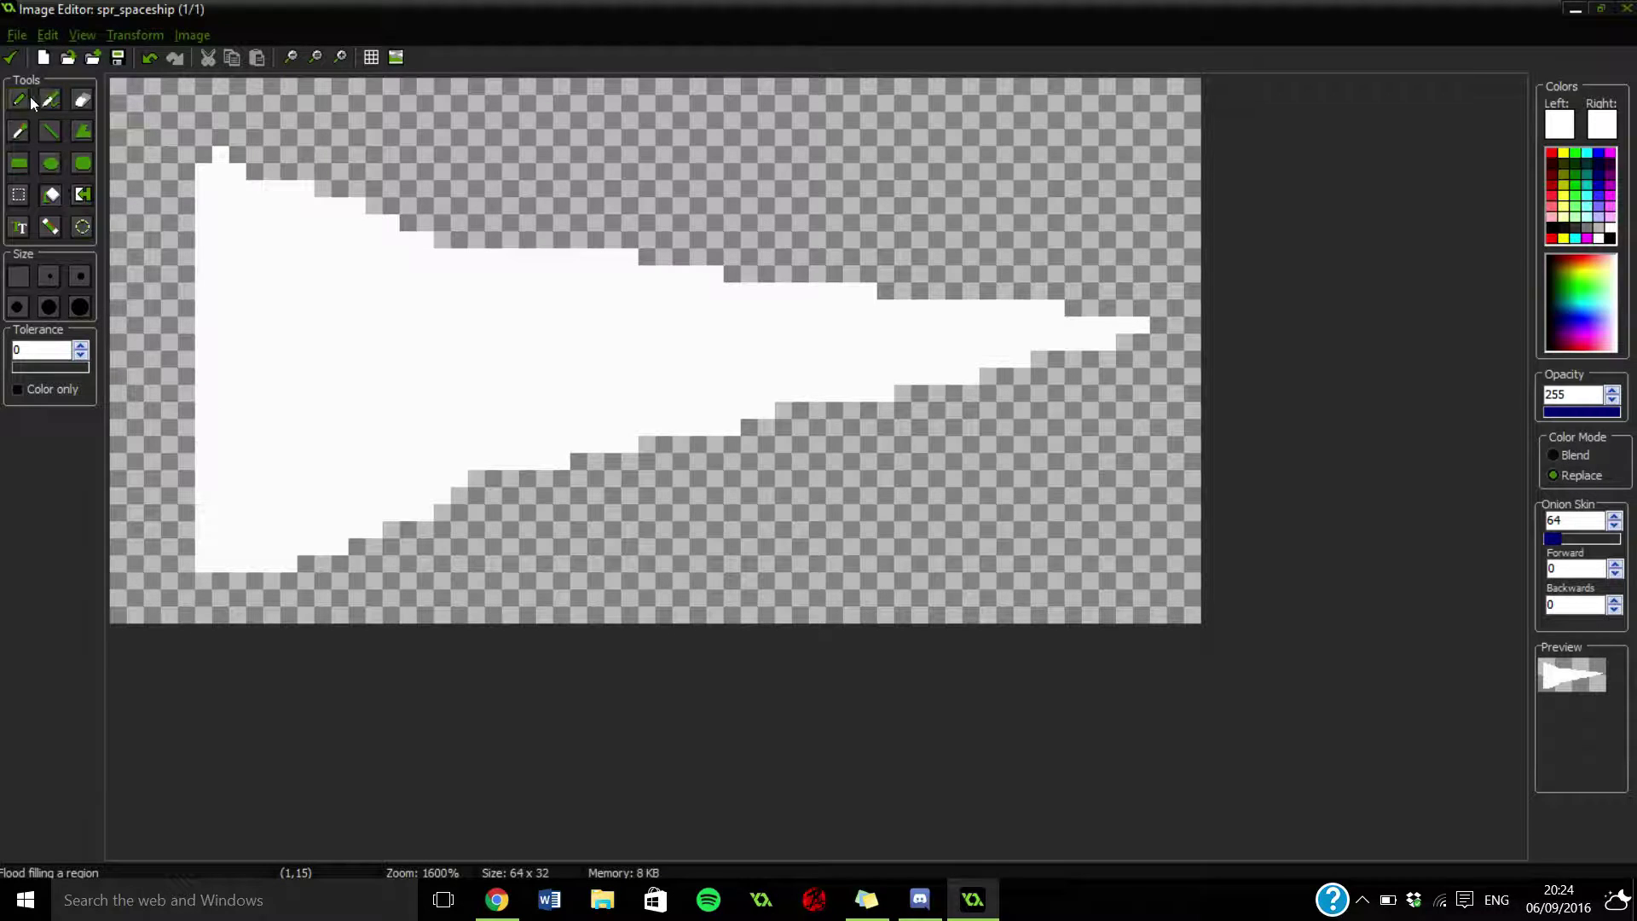
Erase the white ship with transparent rectangles over the canvas.
{"action": "left_click", "coordinate": [19, 162]}
{"action": "left_click", "coordinate": [145, 119], "text": "ctrl"}
{"action": "left_click_drag", "start_coordinate": [204, 154], "coordinate": [358, 325]}
{"action": "left_click_drag", "start_coordinate": [183, 205], "coordinate": [1168, 588]}
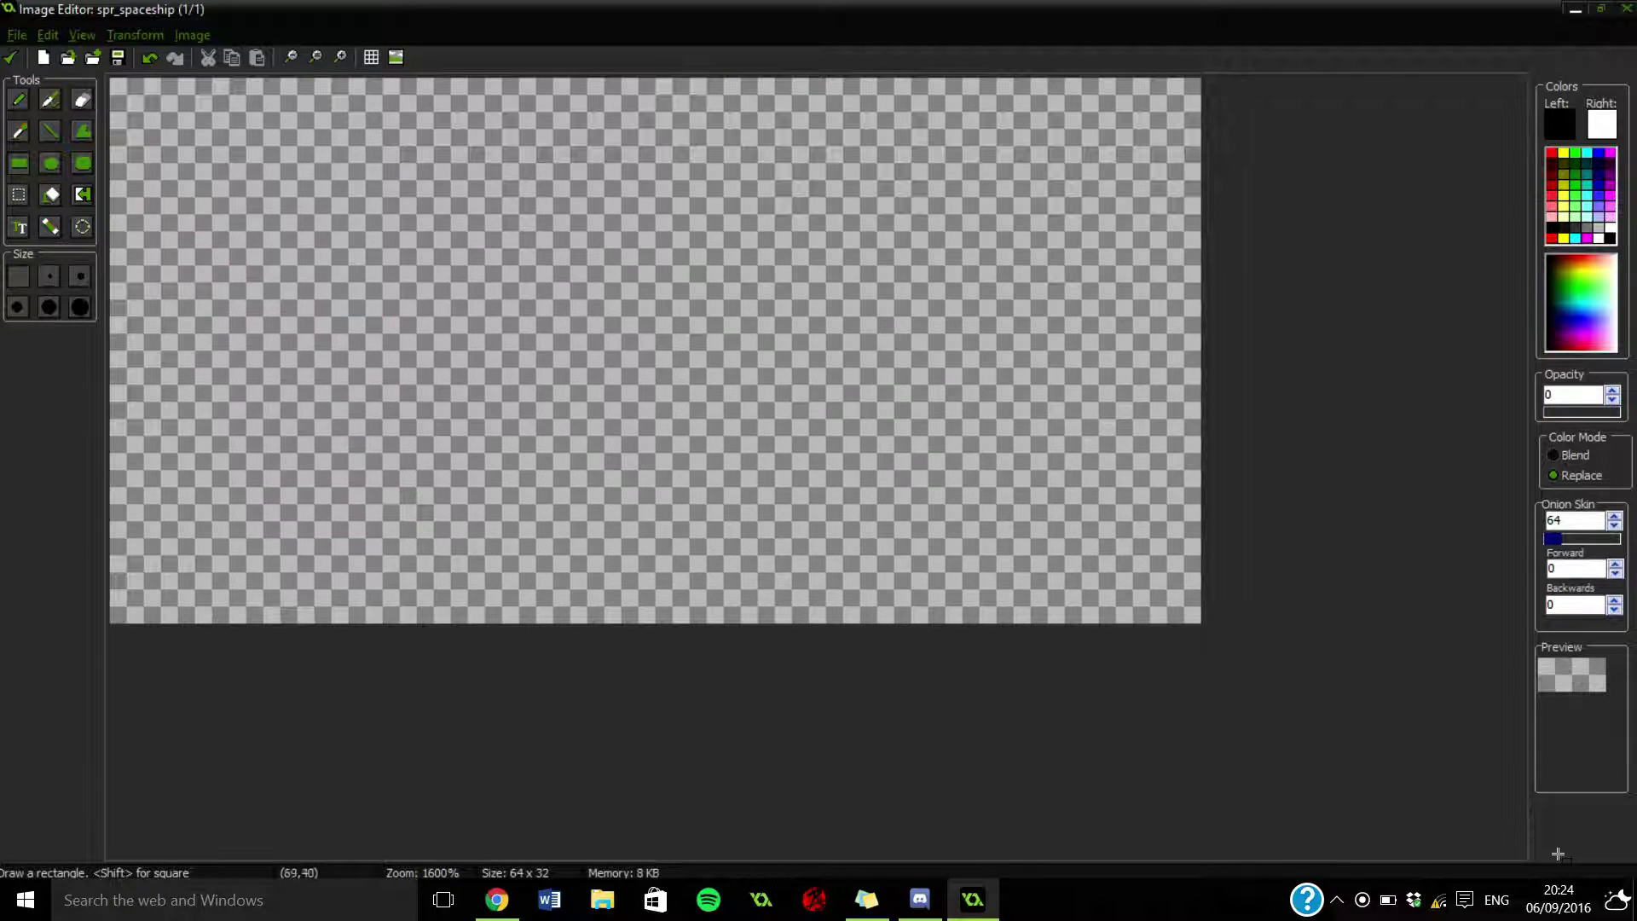
Switch back to the pencil with white as the drawing colour.
{"action": "left_click", "coordinate": [19, 100]}
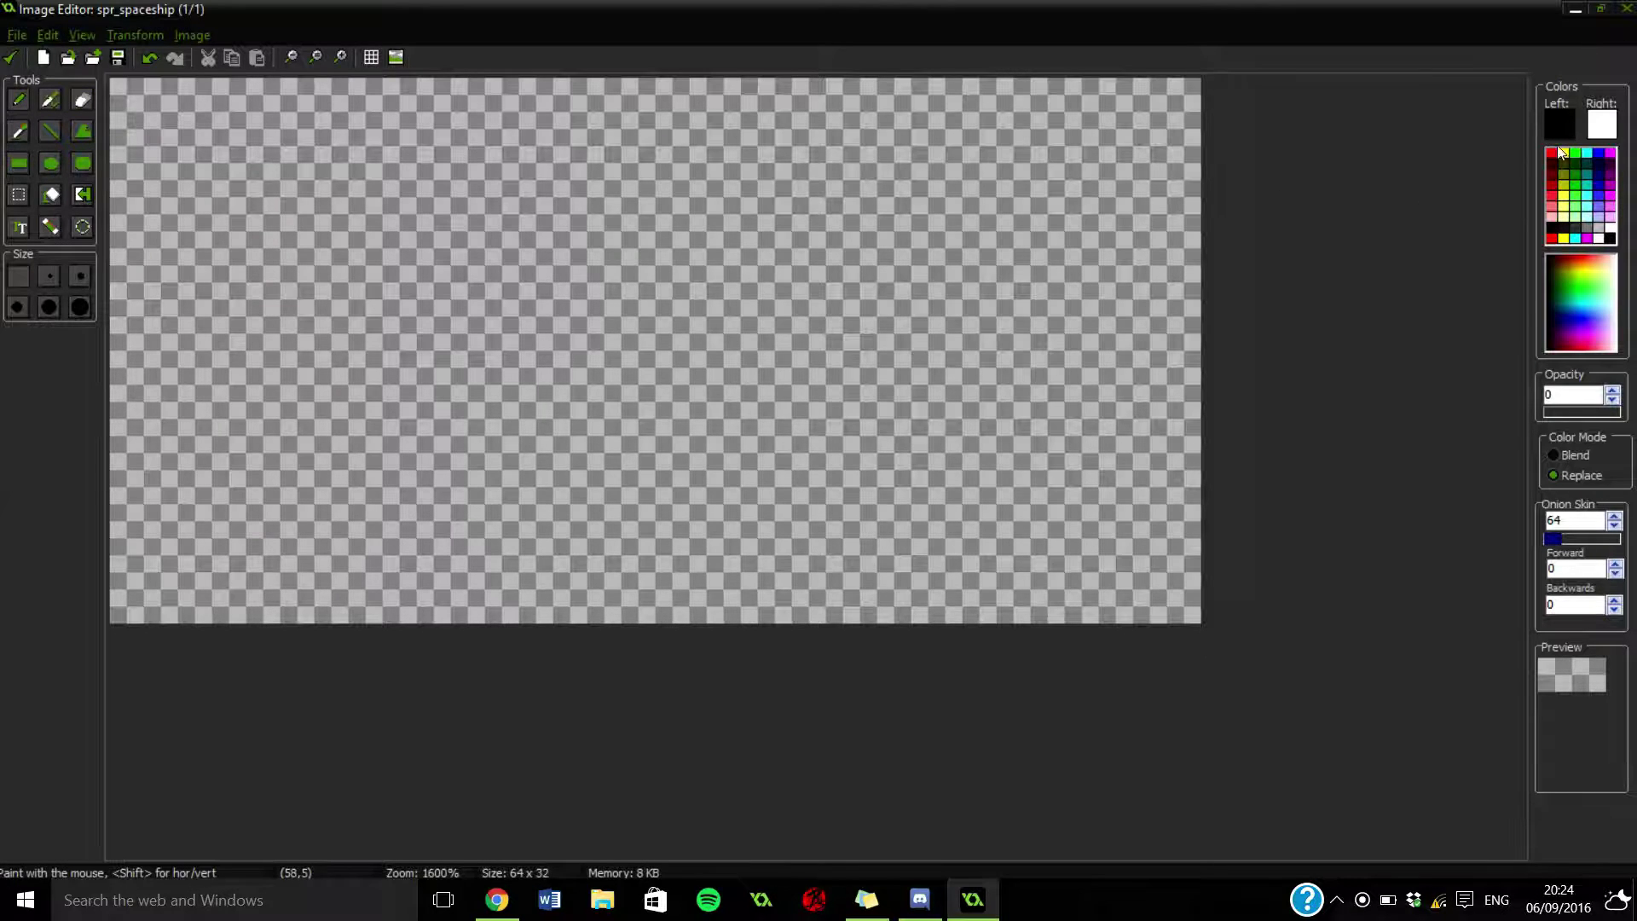
{"action": "left_click", "coordinate": [1560, 125]}
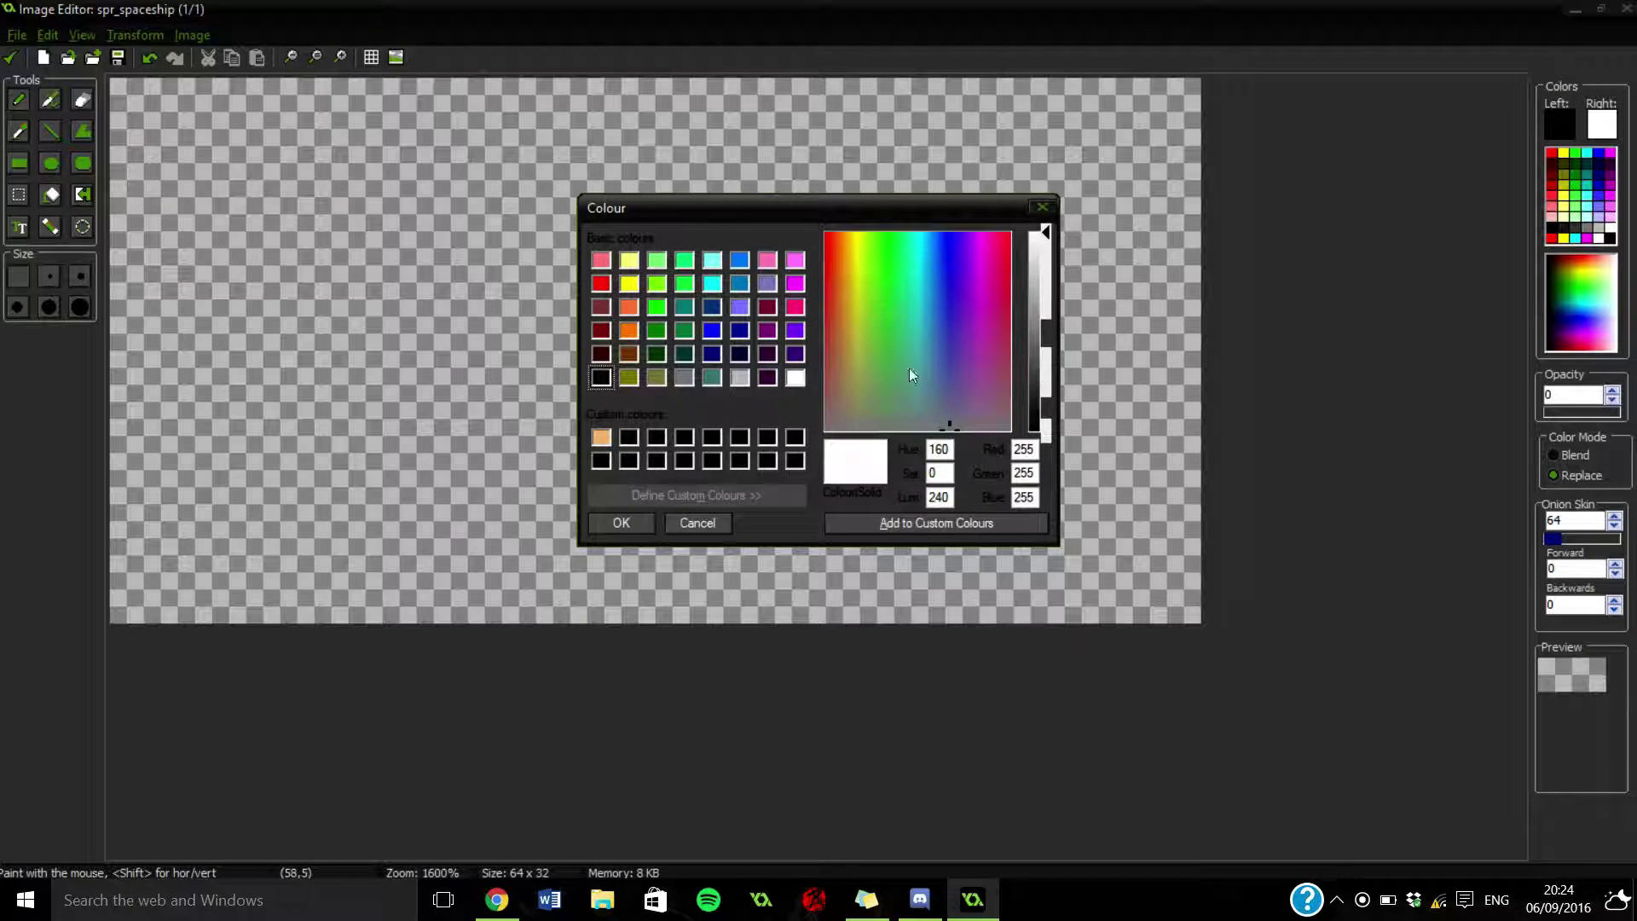
{"action": "left_click", "coordinate": [626, 522]}
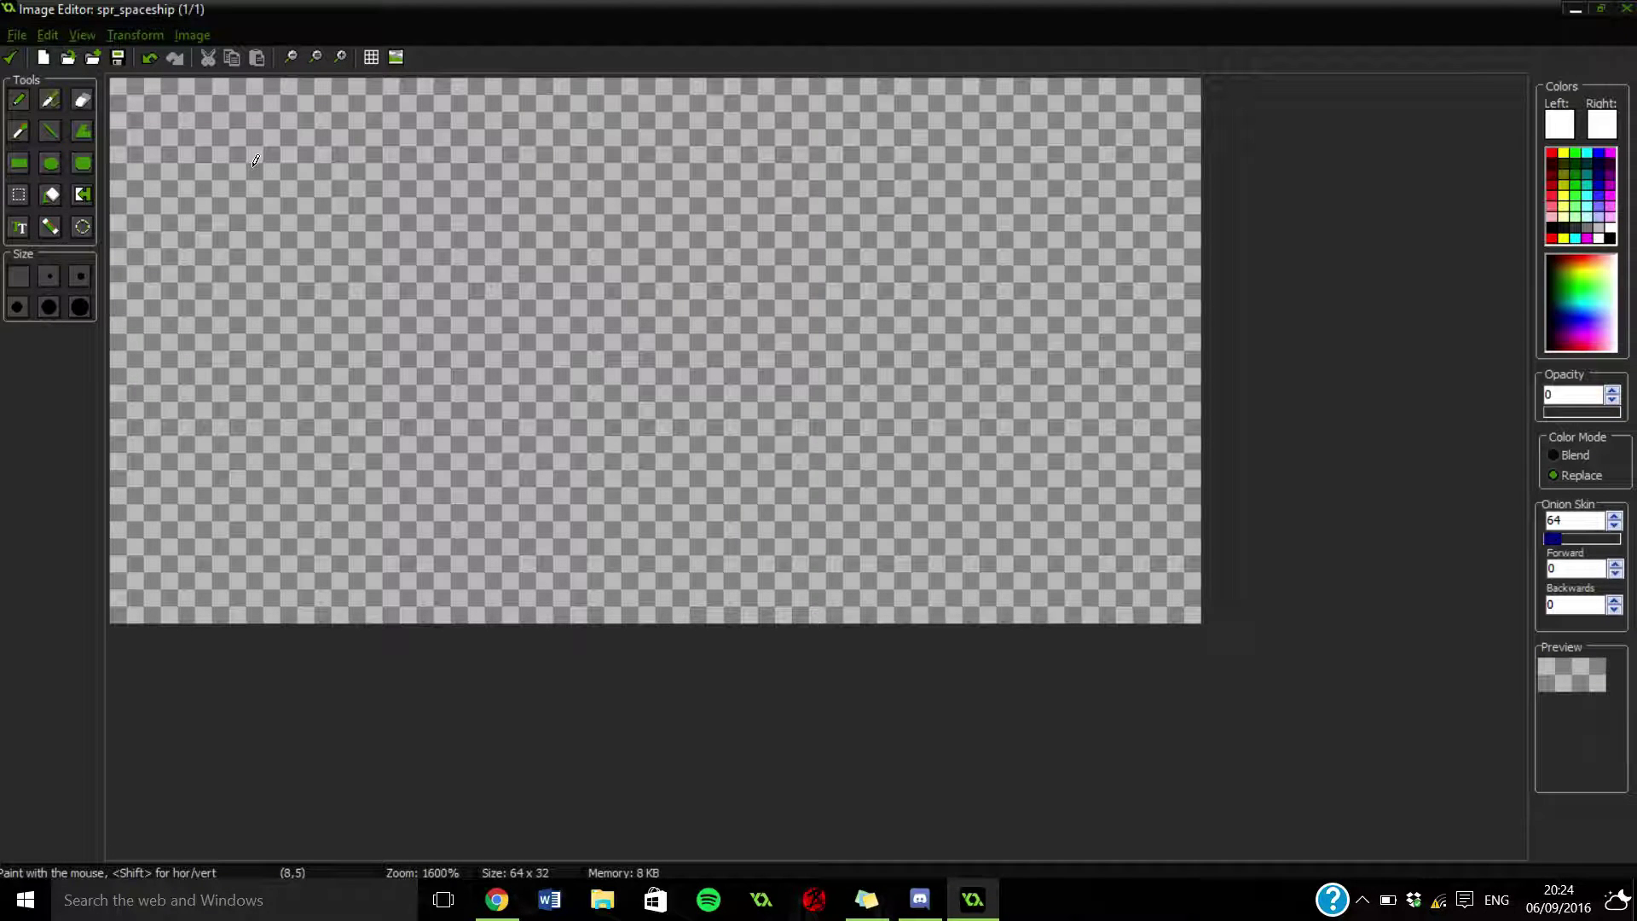
{"action": "left_click", "coordinate": [497, 899]}
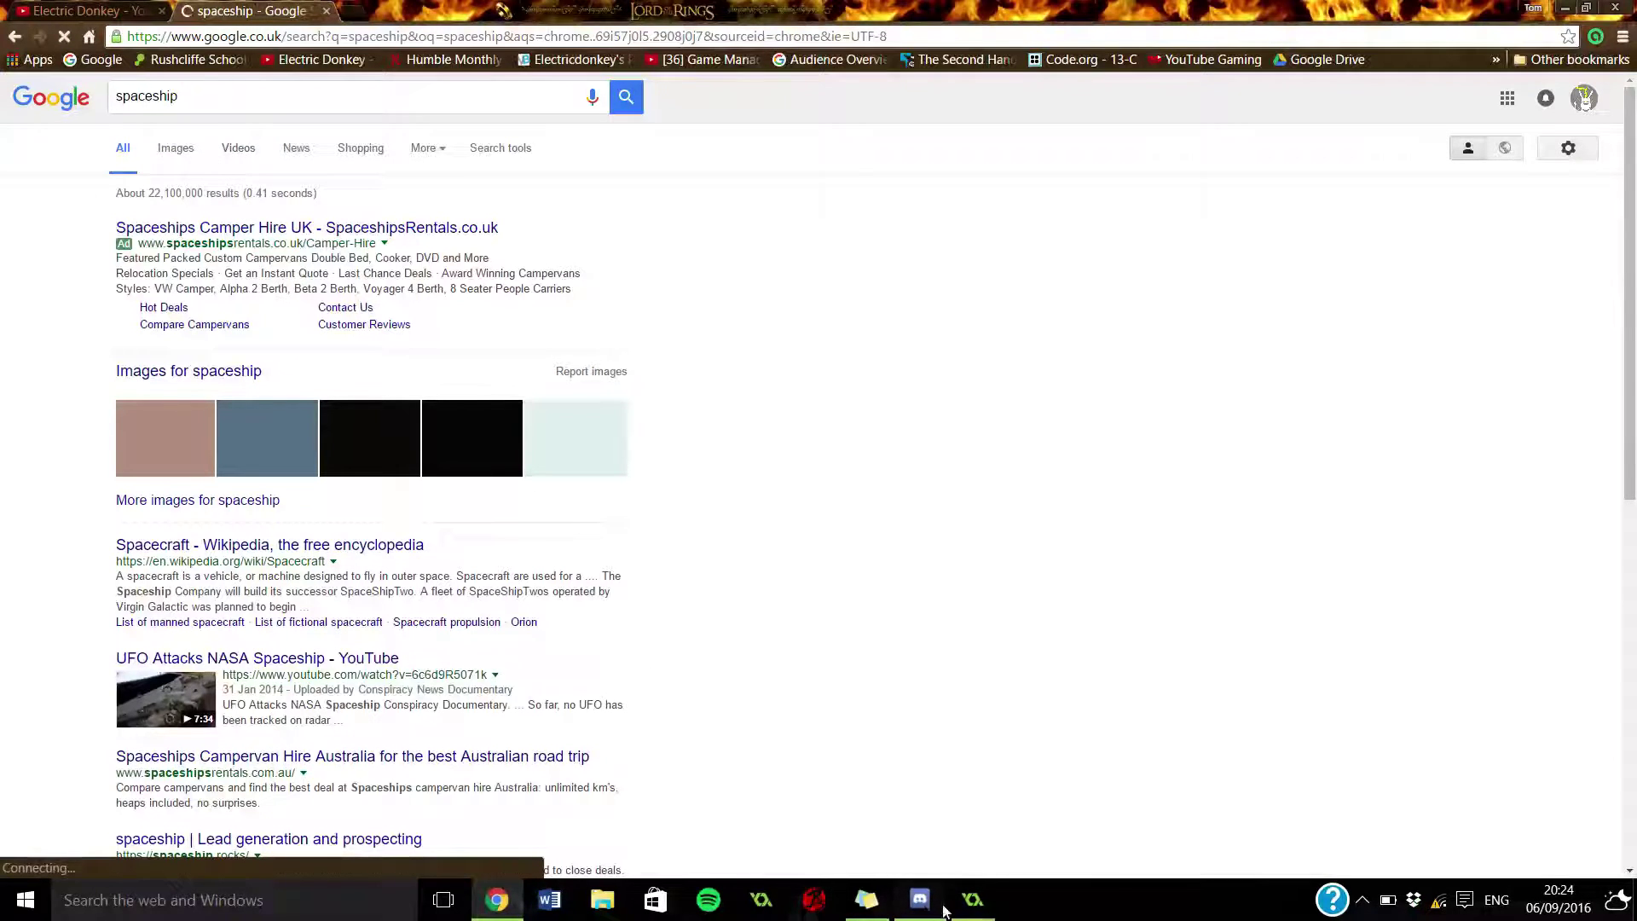
{"action": "left_click", "coordinate": [975, 911]}
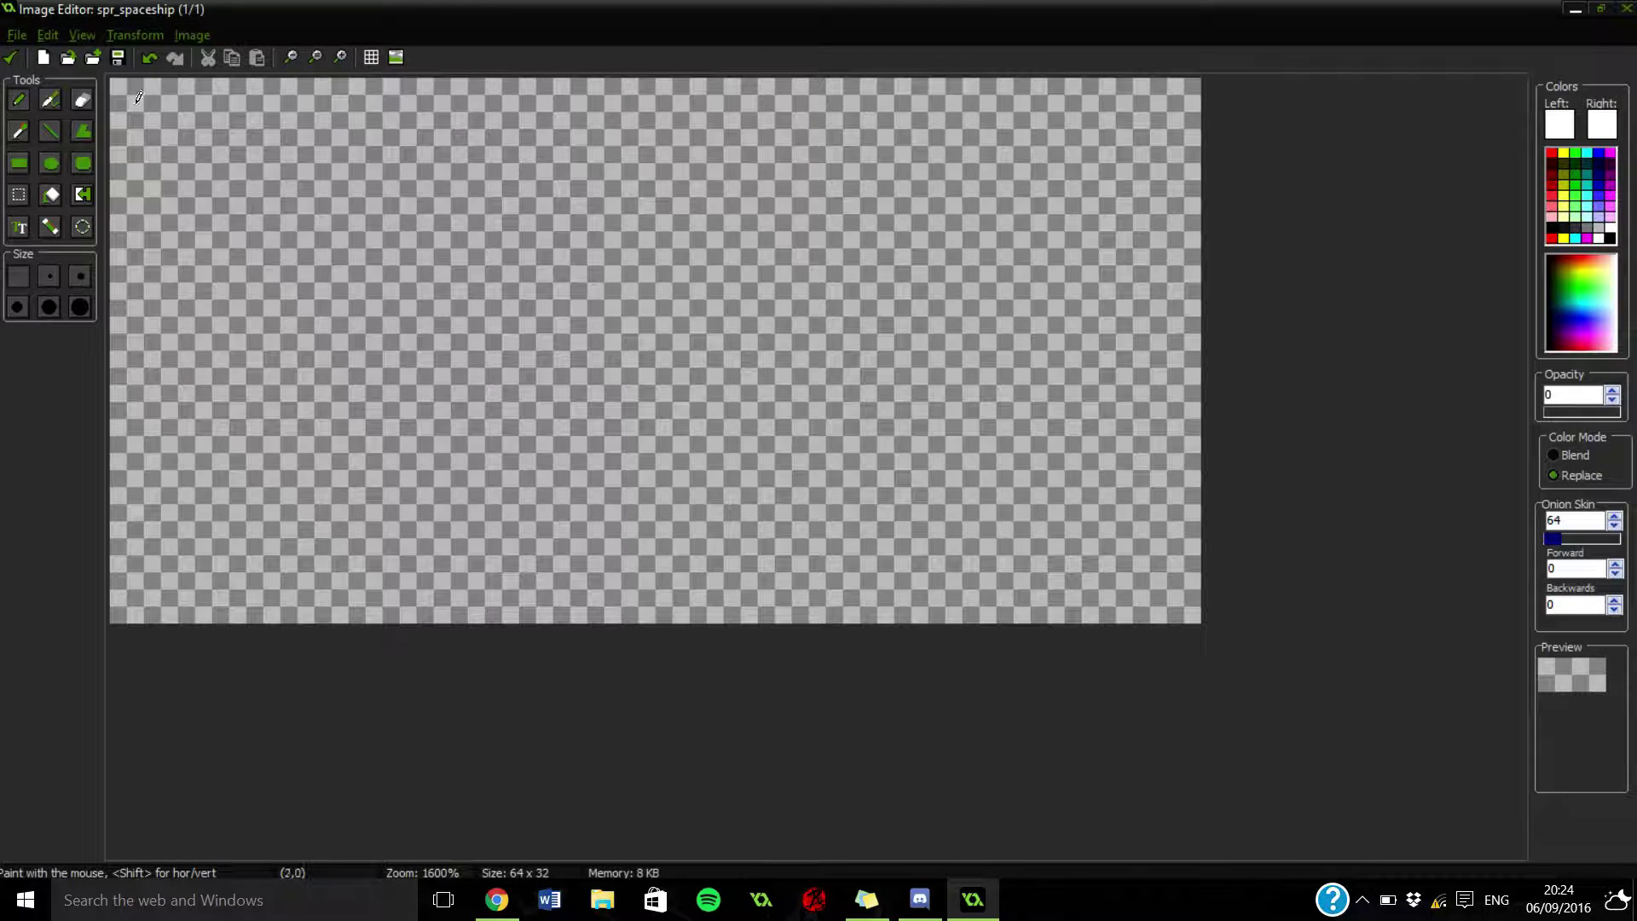
Draw the four white edges of the UFO's diamond body with the Line tool.
{"action": "left_click", "coordinate": [48, 130]}
{"action": "left_click", "coordinate": [37, 141]}
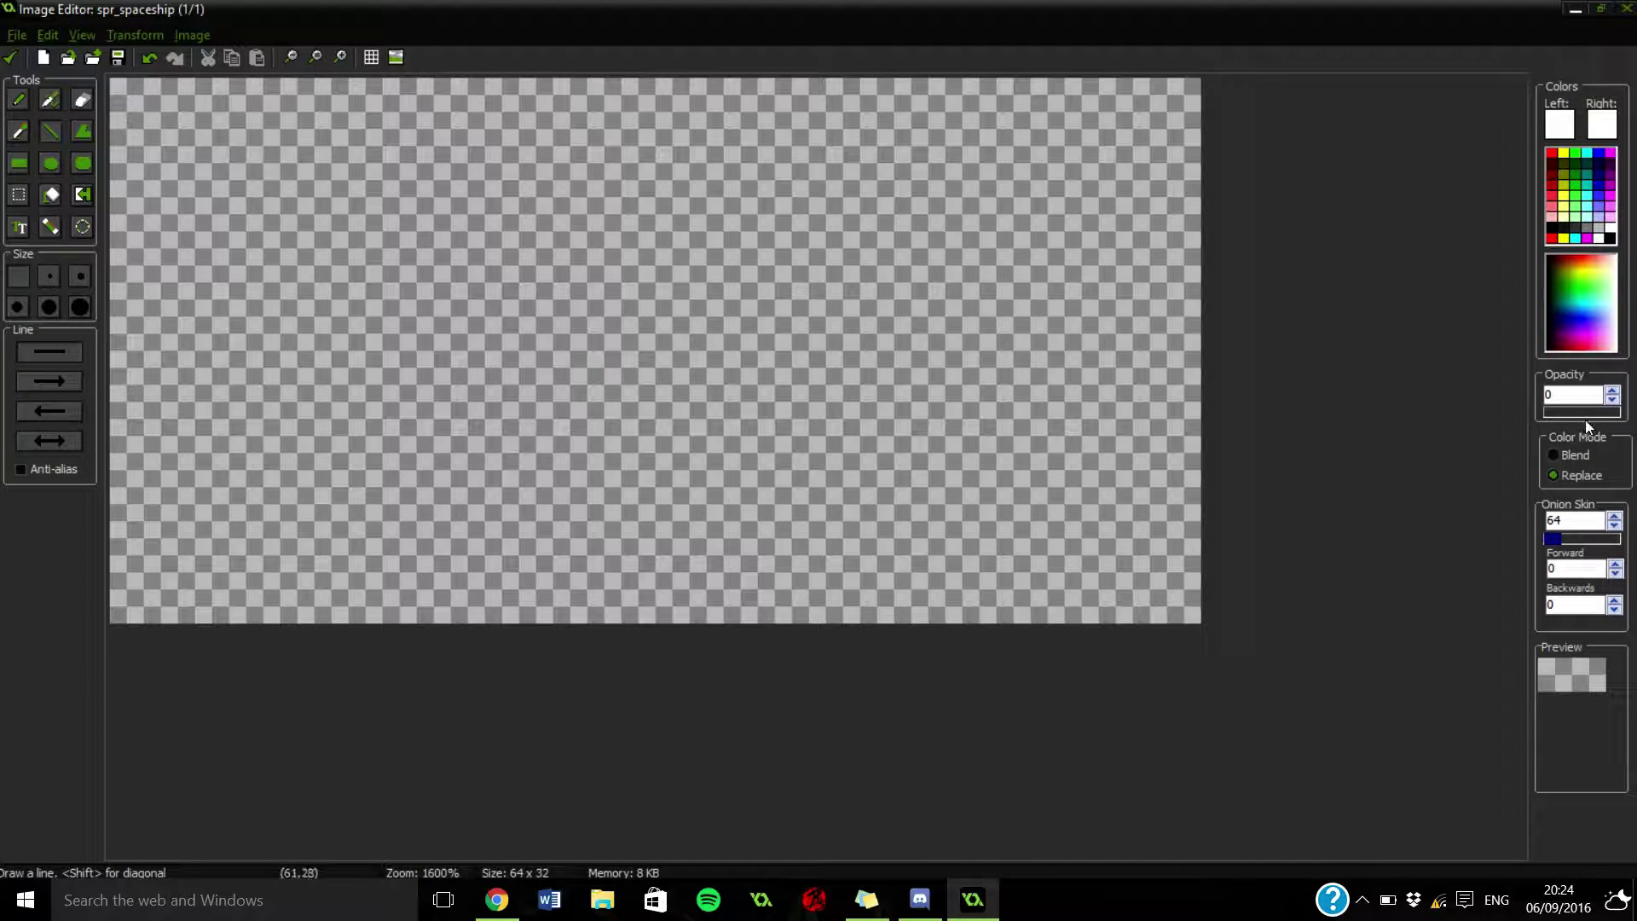
{"action": "left_click_drag", "start_coordinate": [597, 102], "coordinate": [254, 325]}
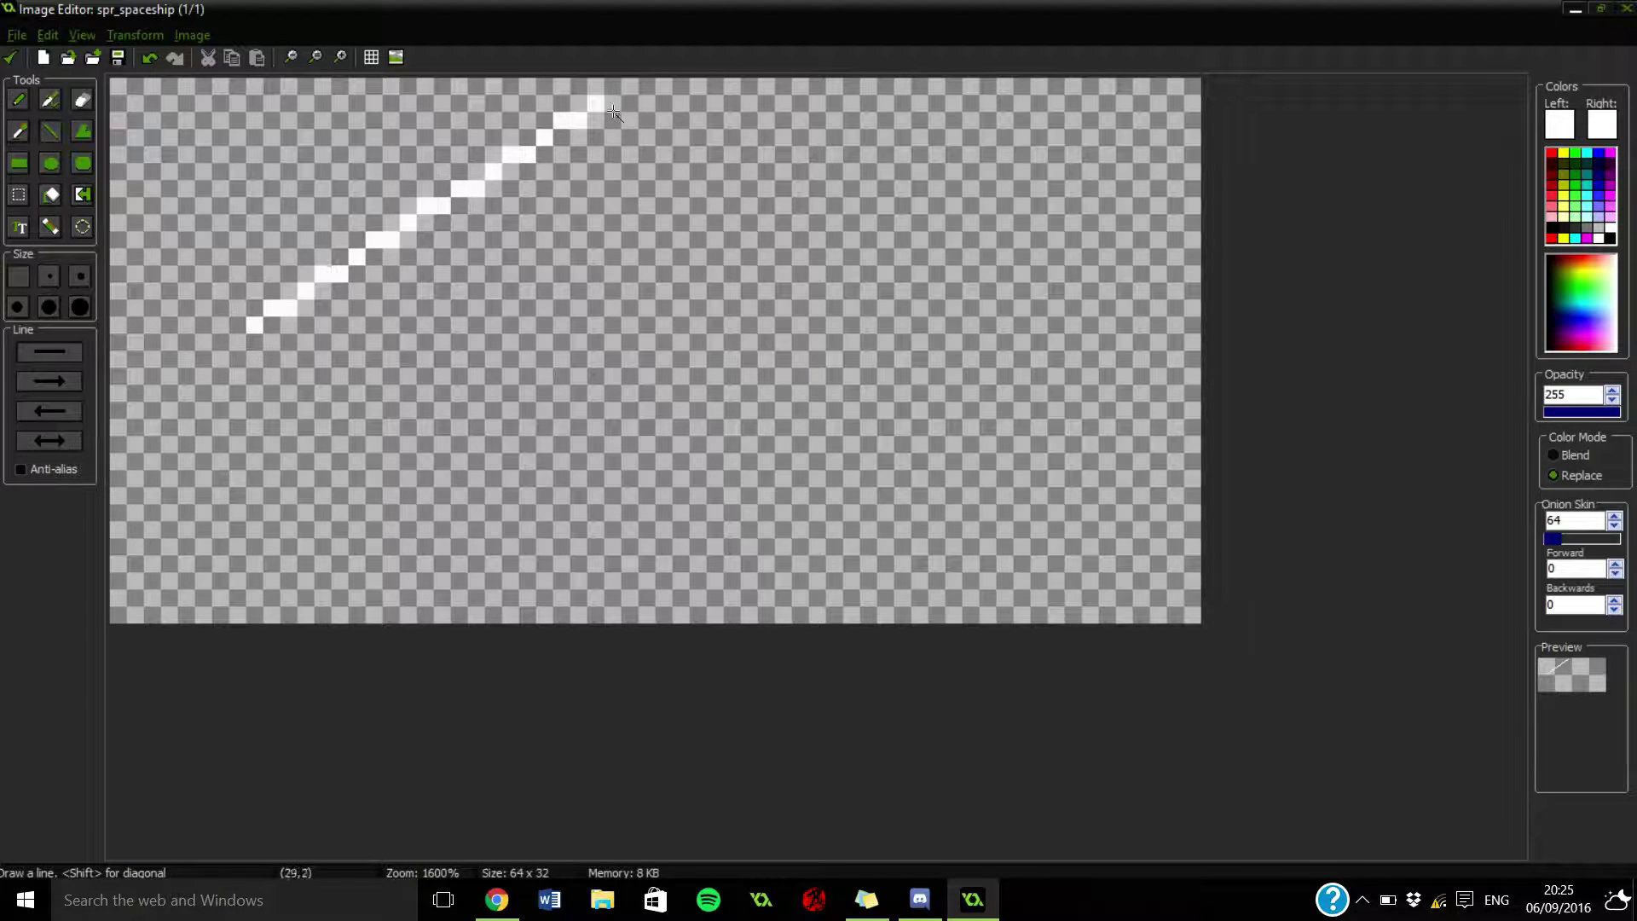
{"action": "left_click_drag", "start_coordinate": [613, 111], "coordinate": [921, 311]}
{"action": "mouse_move", "coordinate": [255, 325]}
{"action": "left_mouse_down"}
{"action": "mouse_move", "coordinate": [730, 539]}
{"action": "mouse_move", "coordinate": [607, 479]}
{"action": "left_mouse_up"}
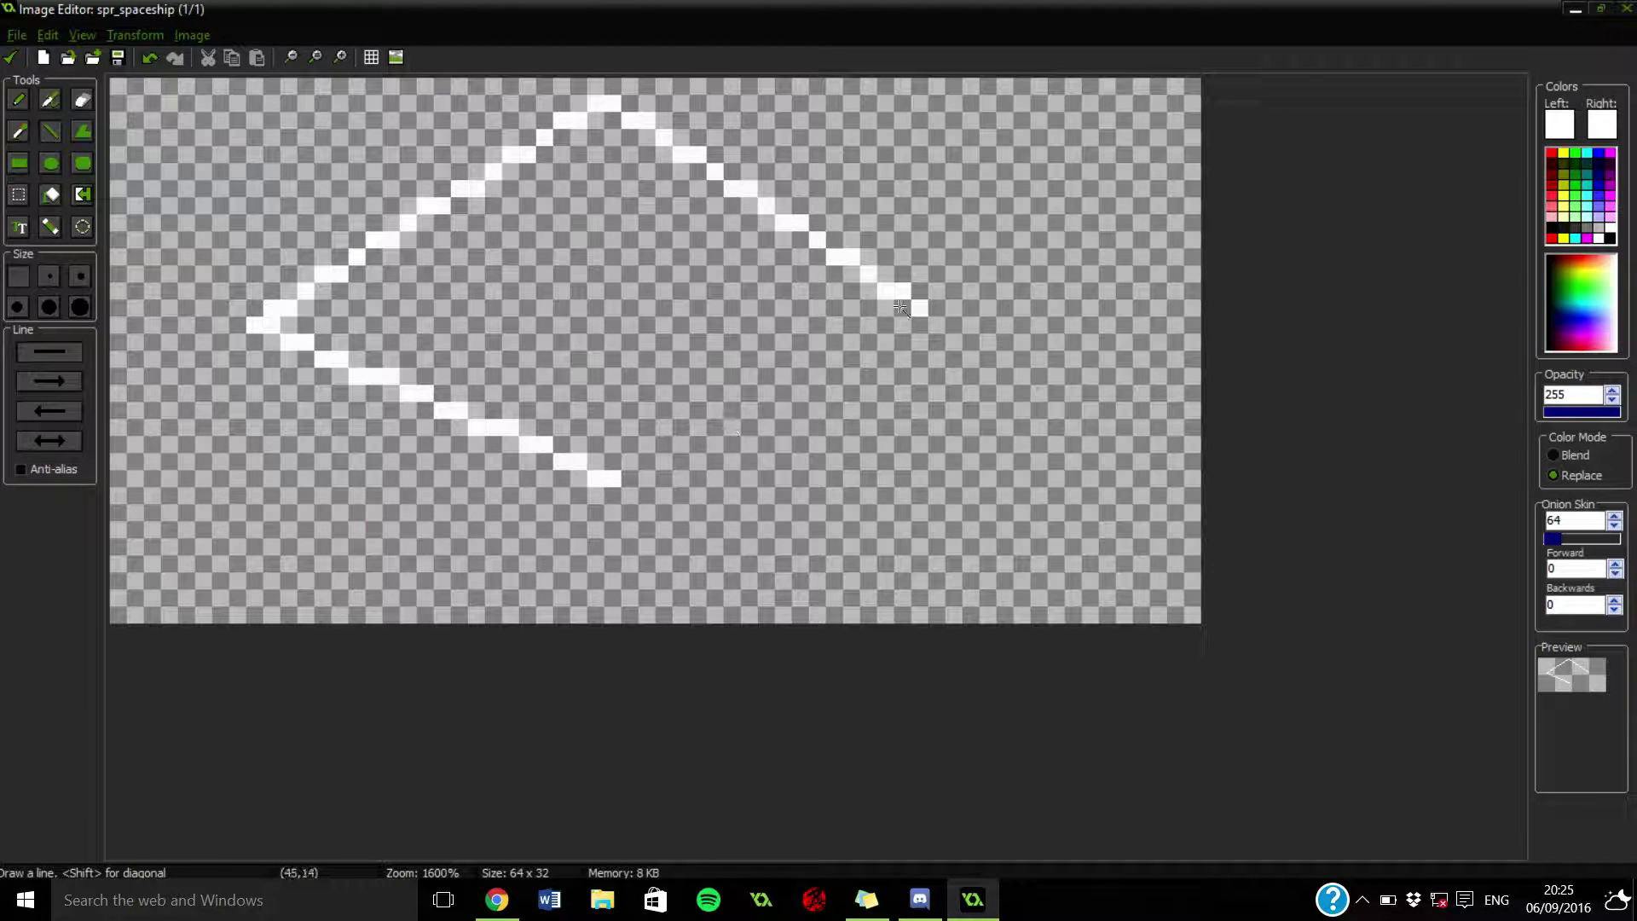
{"action": "left_click_drag", "start_coordinate": [916, 315], "coordinate": [613, 476]}
Add two slanted landing legs and a rectangular window in the diamond's middle.
{"action": "left_click_drag", "start_coordinate": [357, 376], "coordinate": [259, 557]}
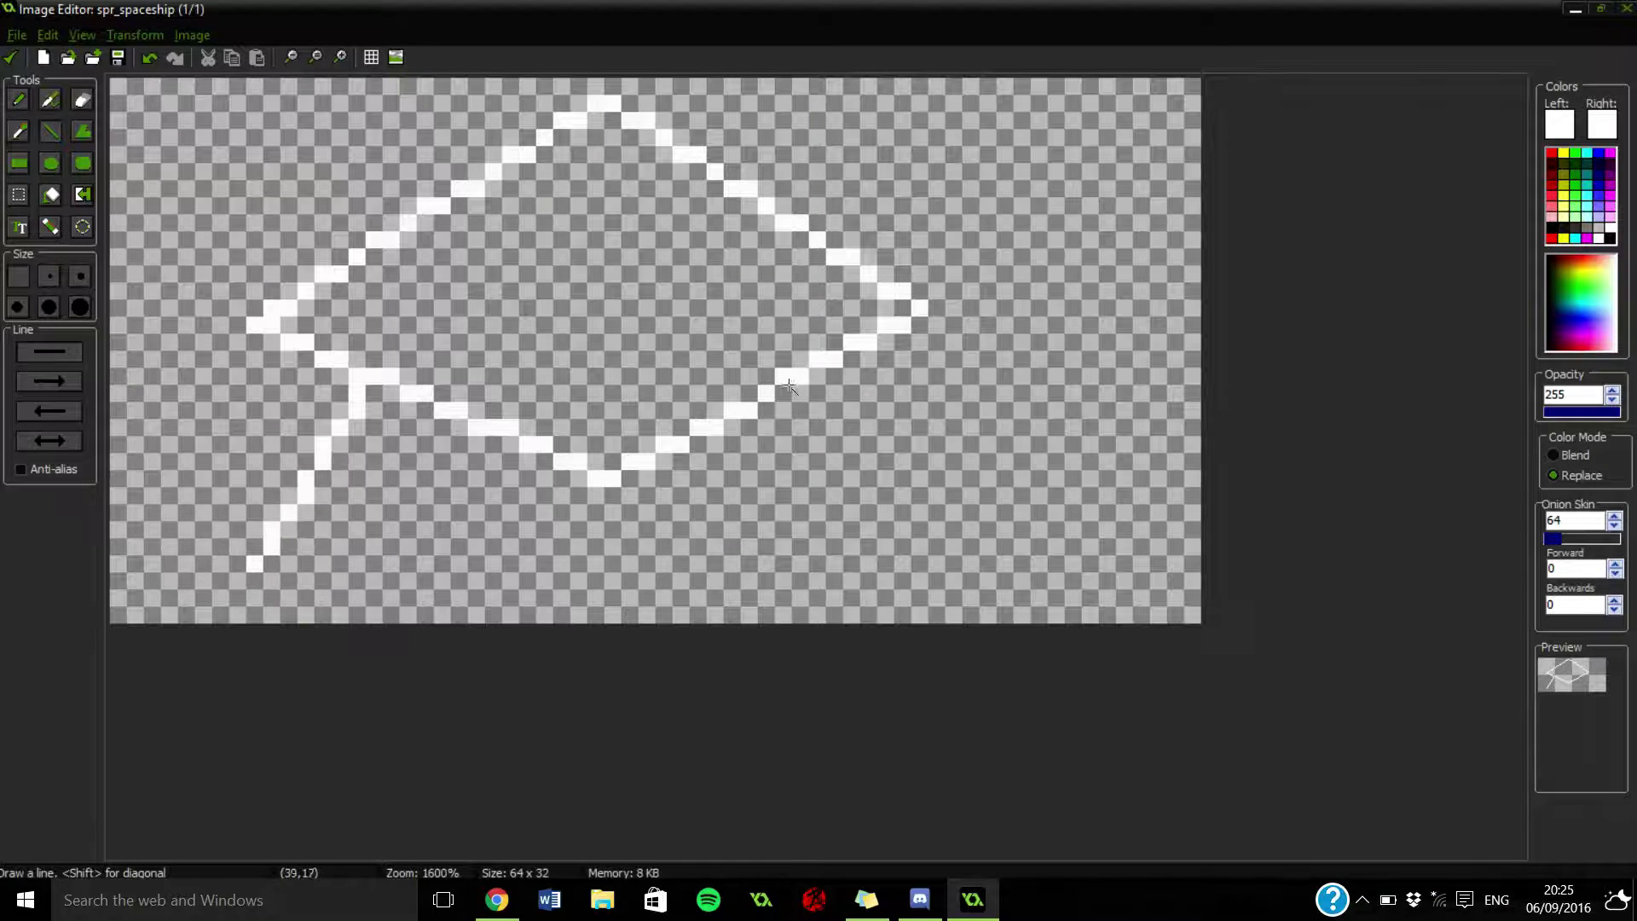
{"action": "left_click_drag", "start_coordinate": [791, 387], "coordinate": [921, 509]}
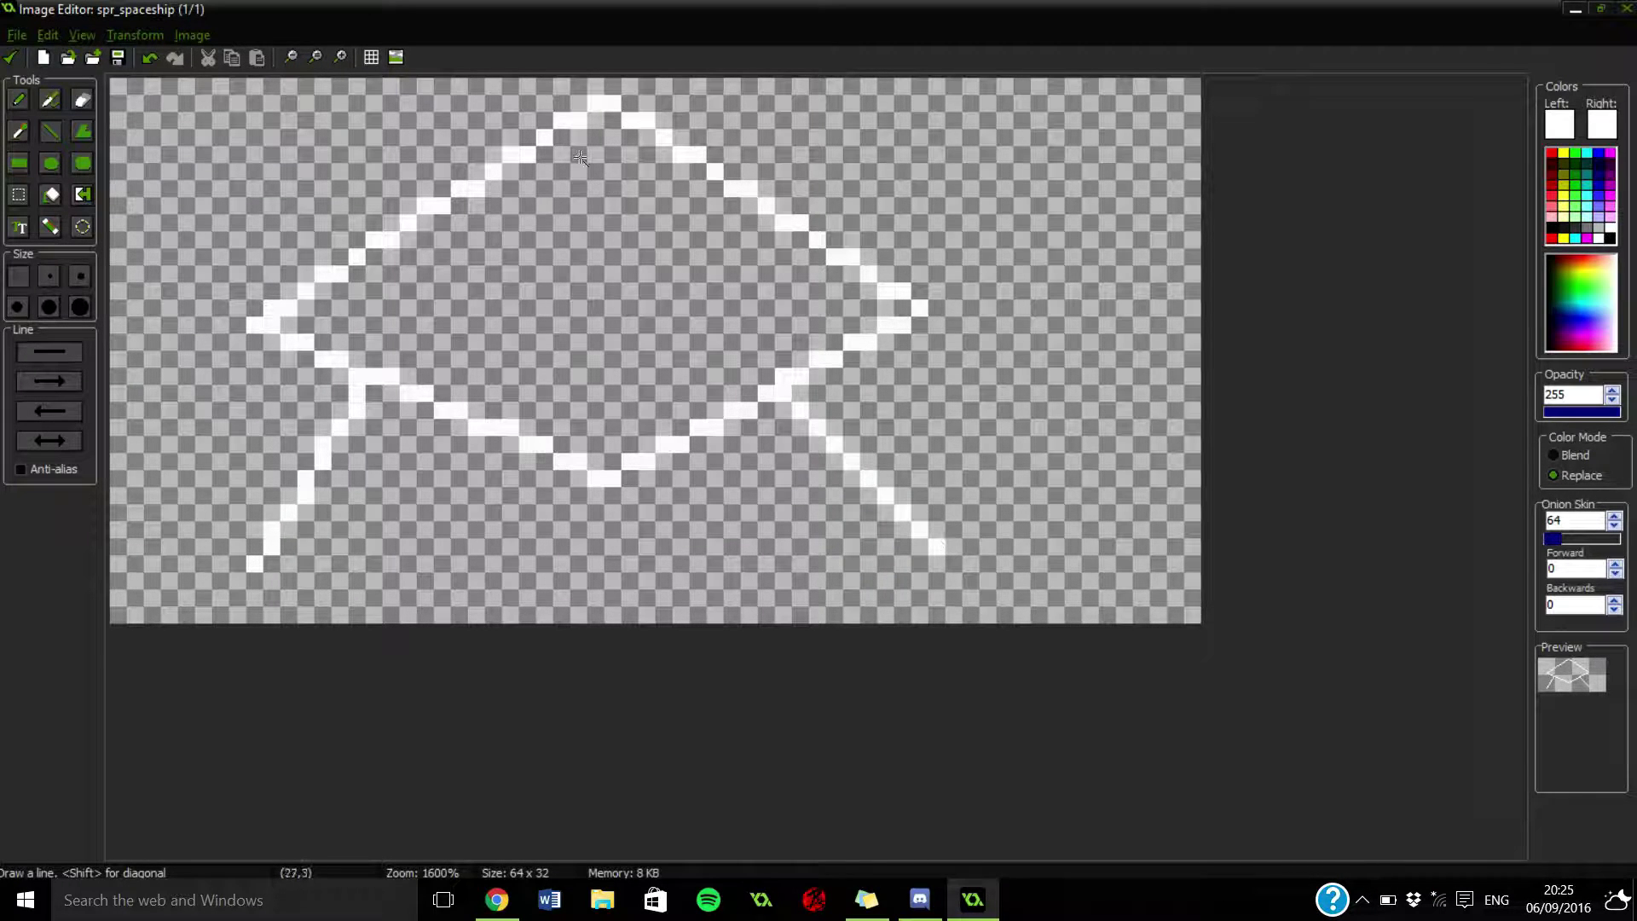
{"action": "left_click_drag", "start_coordinate": [583, 203], "coordinate": [578, 411]}
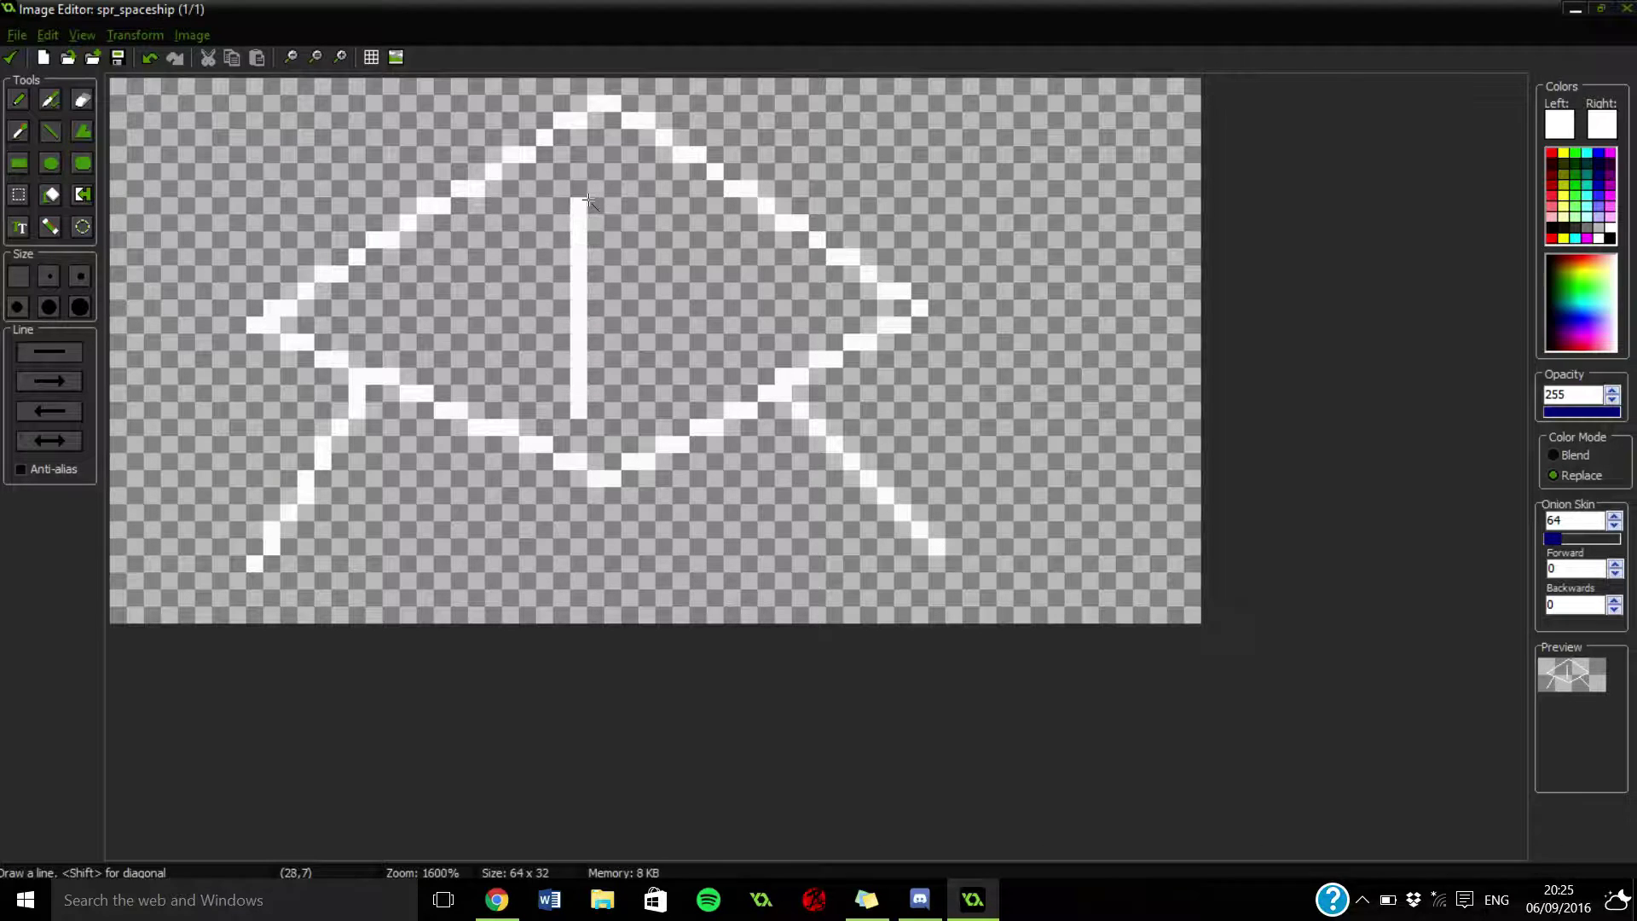
{"action": "mouse_move", "coordinate": [588, 201]}
{"action": "left_mouse_down"}
{"action": "mouse_move", "coordinate": [716, 211]}
{"action": "mouse_move", "coordinate": [697, 401]}
{"action": "left_mouse_up"}
{"action": "left_click_drag", "start_coordinate": [590, 412], "coordinate": [695, 412]}
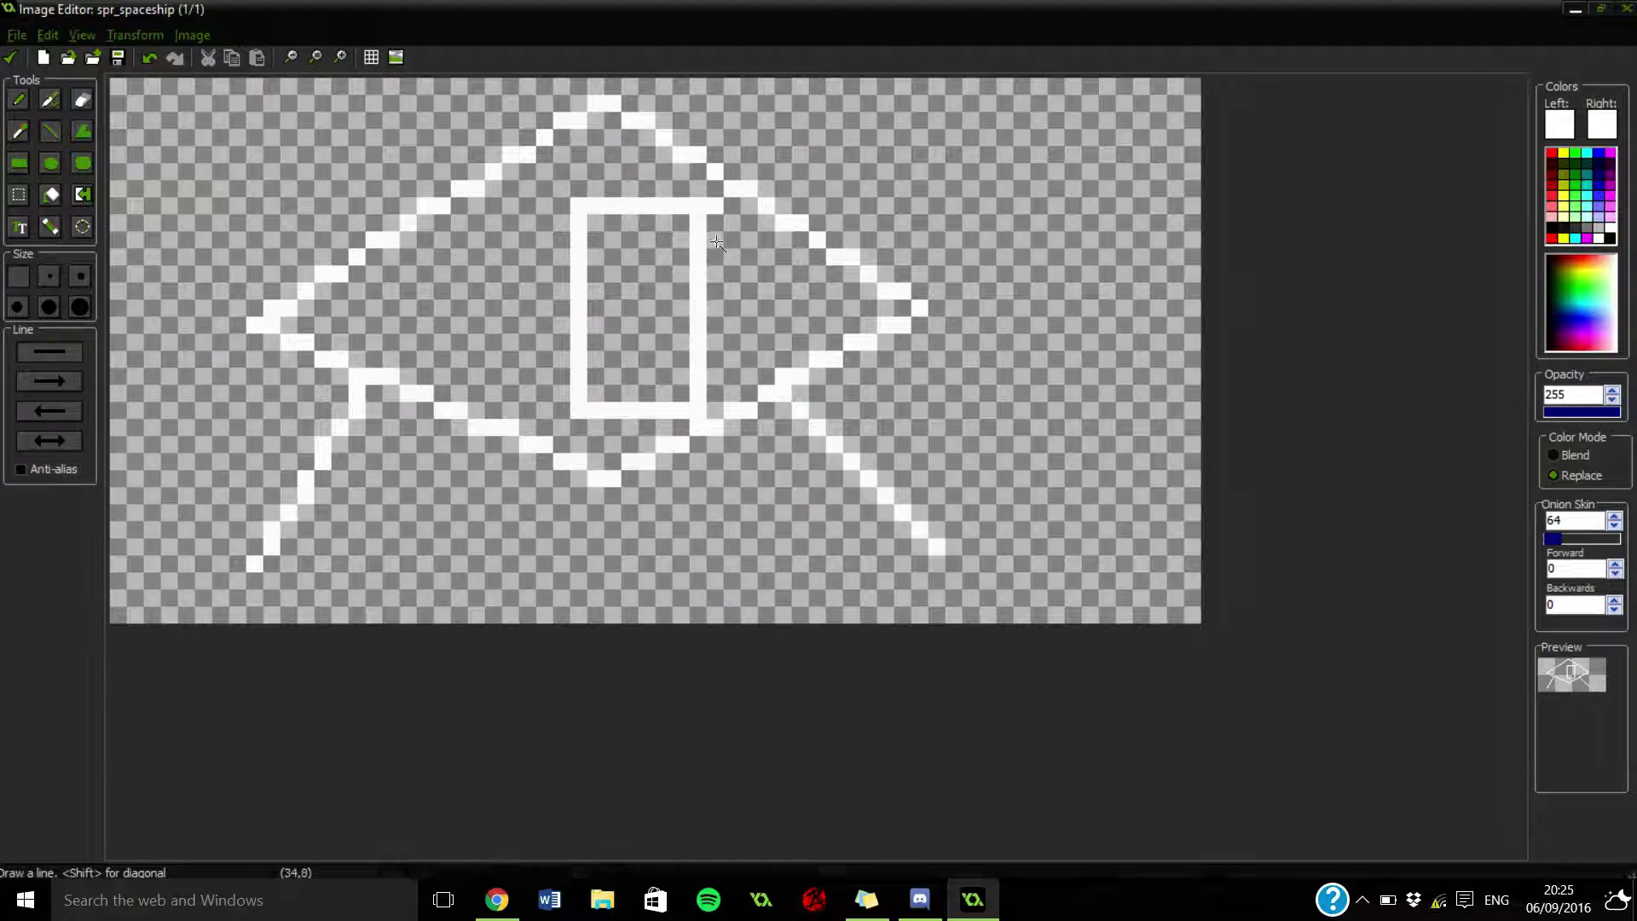
Restore full opacity and flood-fill the diamond hull white, leaving the window transparent.
{"action": "left_click", "coordinate": [751, 302], "text": "ctrl"}
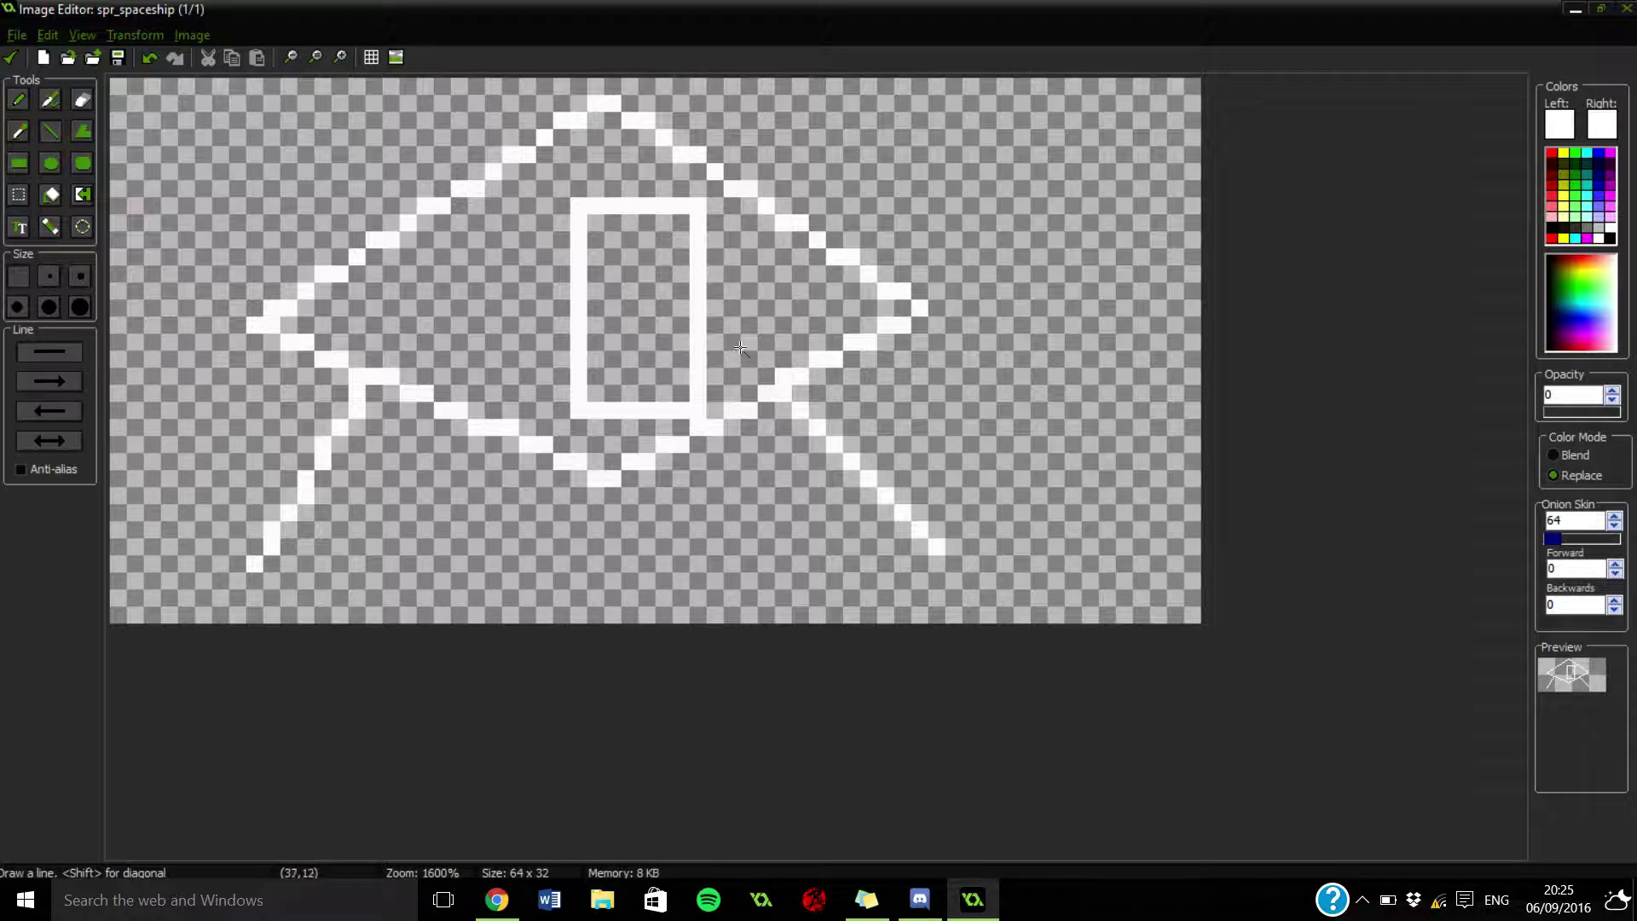
{"action": "scroll", "coordinate": [750, 301], "scroll_direction": "down", "scroll_amount": 3, "text": "ctrl"}
{"action": "scroll", "coordinate": [683, 294], "scroll_direction": "down", "scroll_amount": 1, "text": "ctrl"}
{"action": "scroll", "coordinate": [684, 295], "scroll_direction": "up", "scroll_amount": 3, "text": "ctrl"}
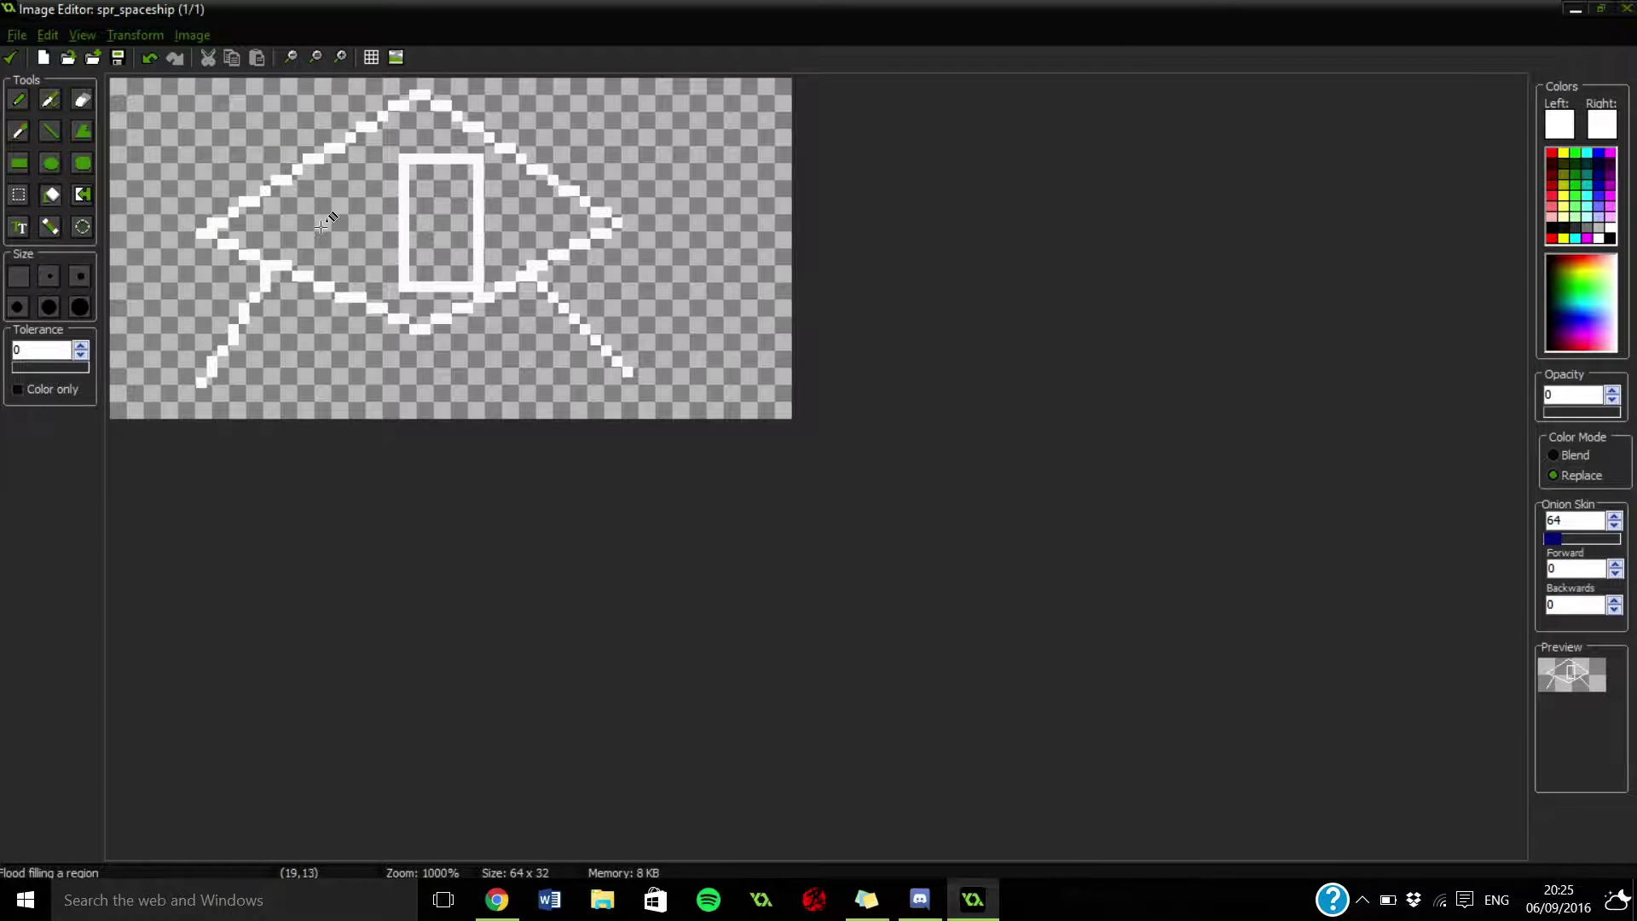
{"action": "left_click", "coordinate": [1610, 412]}
{"action": "left_click", "coordinate": [377, 213]}
{"action": "scroll", "coordinate": [386, 305], "scroll_direction": "down", "scroll_amount": 3}
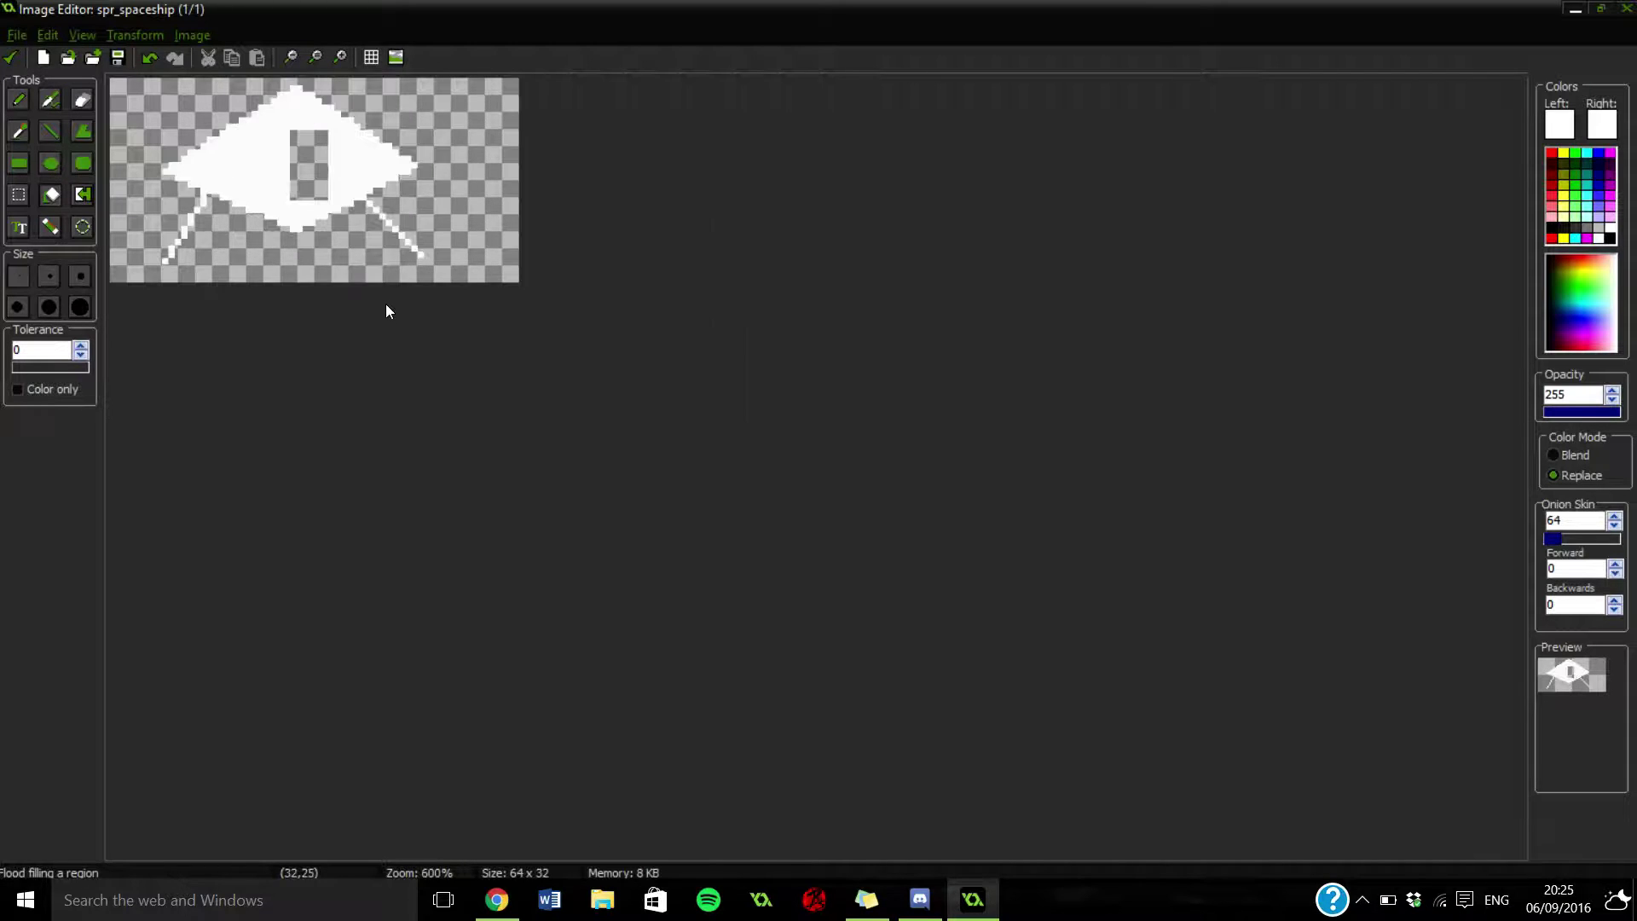
{"action": "scroll", "coordinate": [358, 318], "scroll_direction": "up", "scroll_amount": 4}
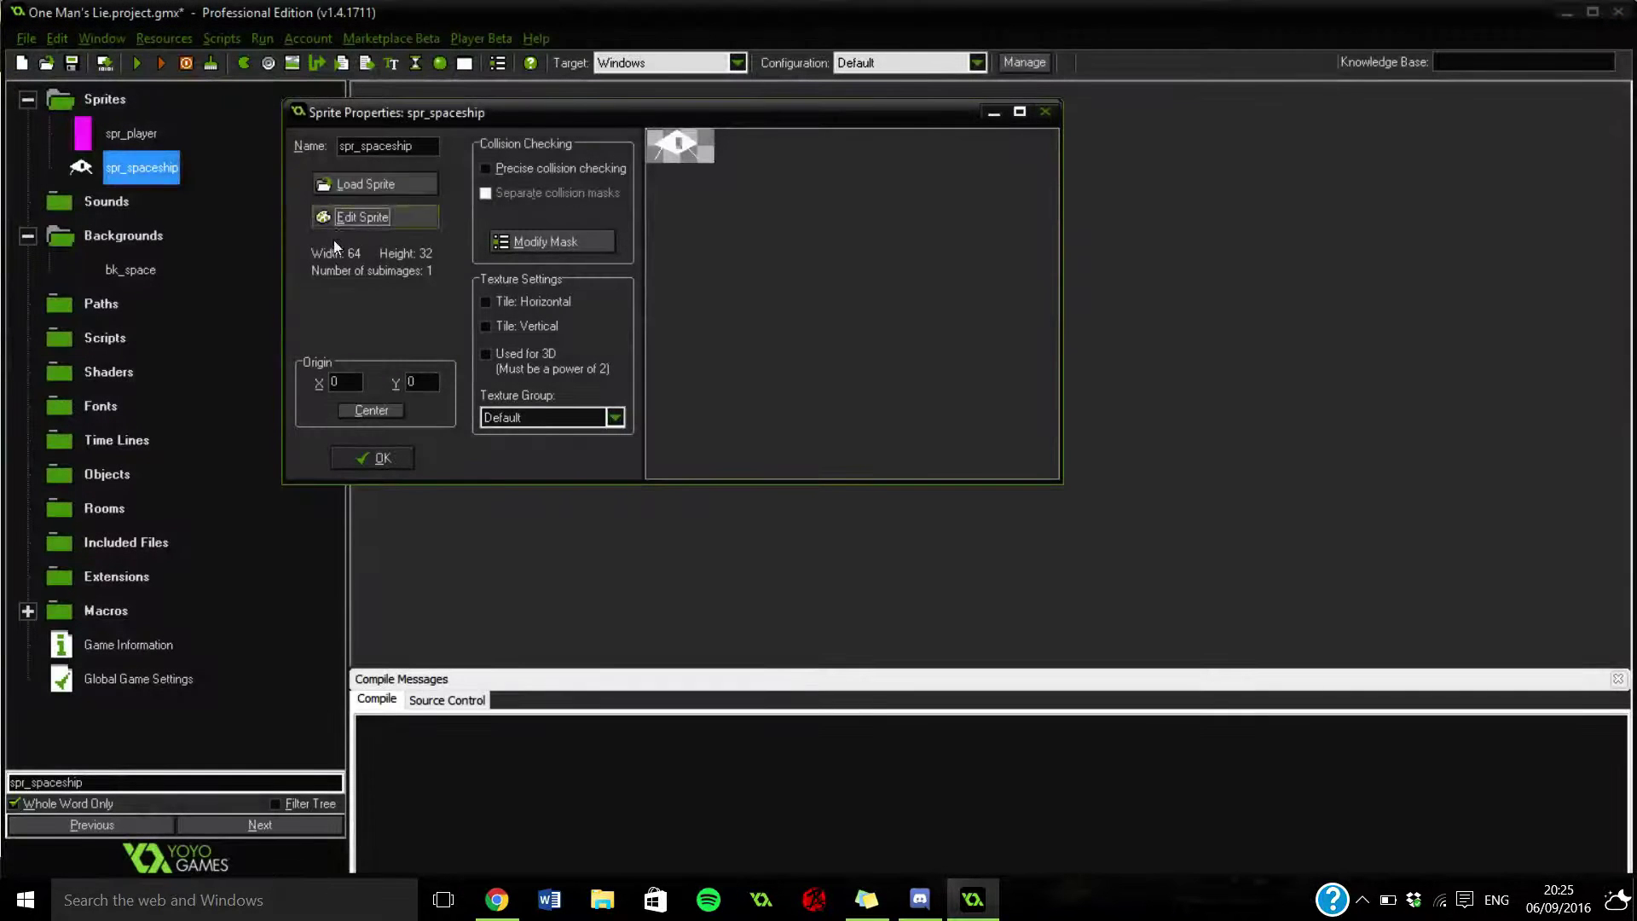
Confirm spr_spaceship's properties with OK and open bk_space's blank 64×64 canvas in the image editor.
{"action": "left_click", "coordinate": [400, 465]}
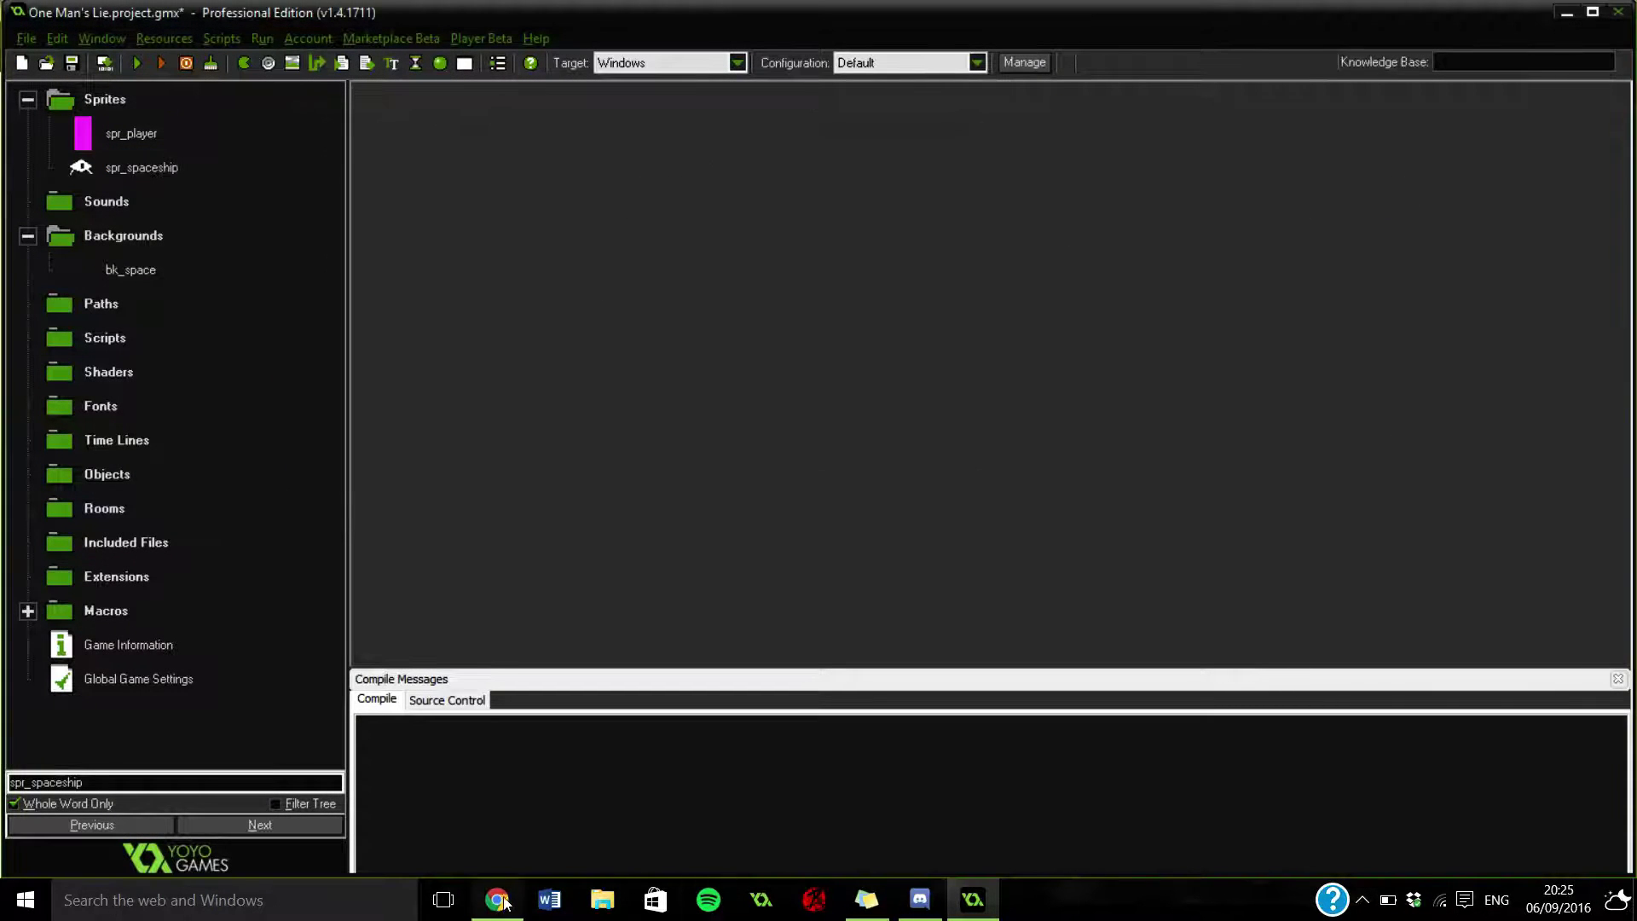
{"action": "double_click", "coordinate": [128, 266]}
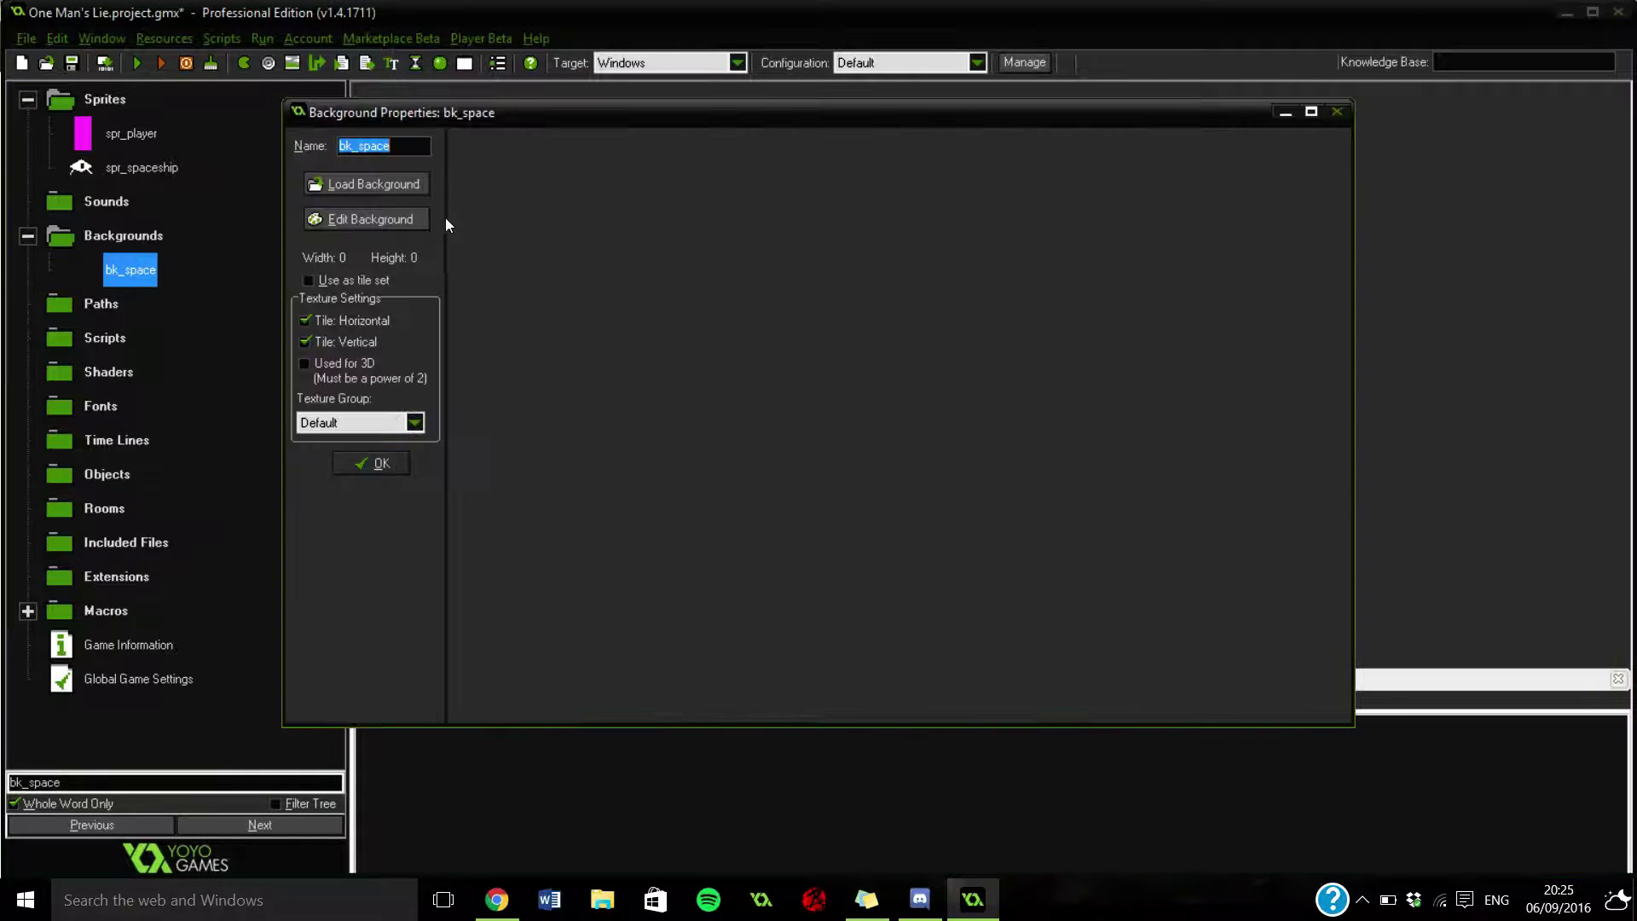
{"action": "left_click", "coordinate": [389, 217]}
{"action": "scroll", "coordinate": [335, 142], "scroll_direction": "up", "scroll_amount": 2}
{"action": "scroll", "coordinate": [340, 145], "scroll_direction": "down", "scroll_amount": 1}
Set the left colour to black and flood-fill the whole bk_space canvas.
{"action": "scroll", "coordinate": [346, 149], "scroll_direction": "up", "scroll_amount": 2}
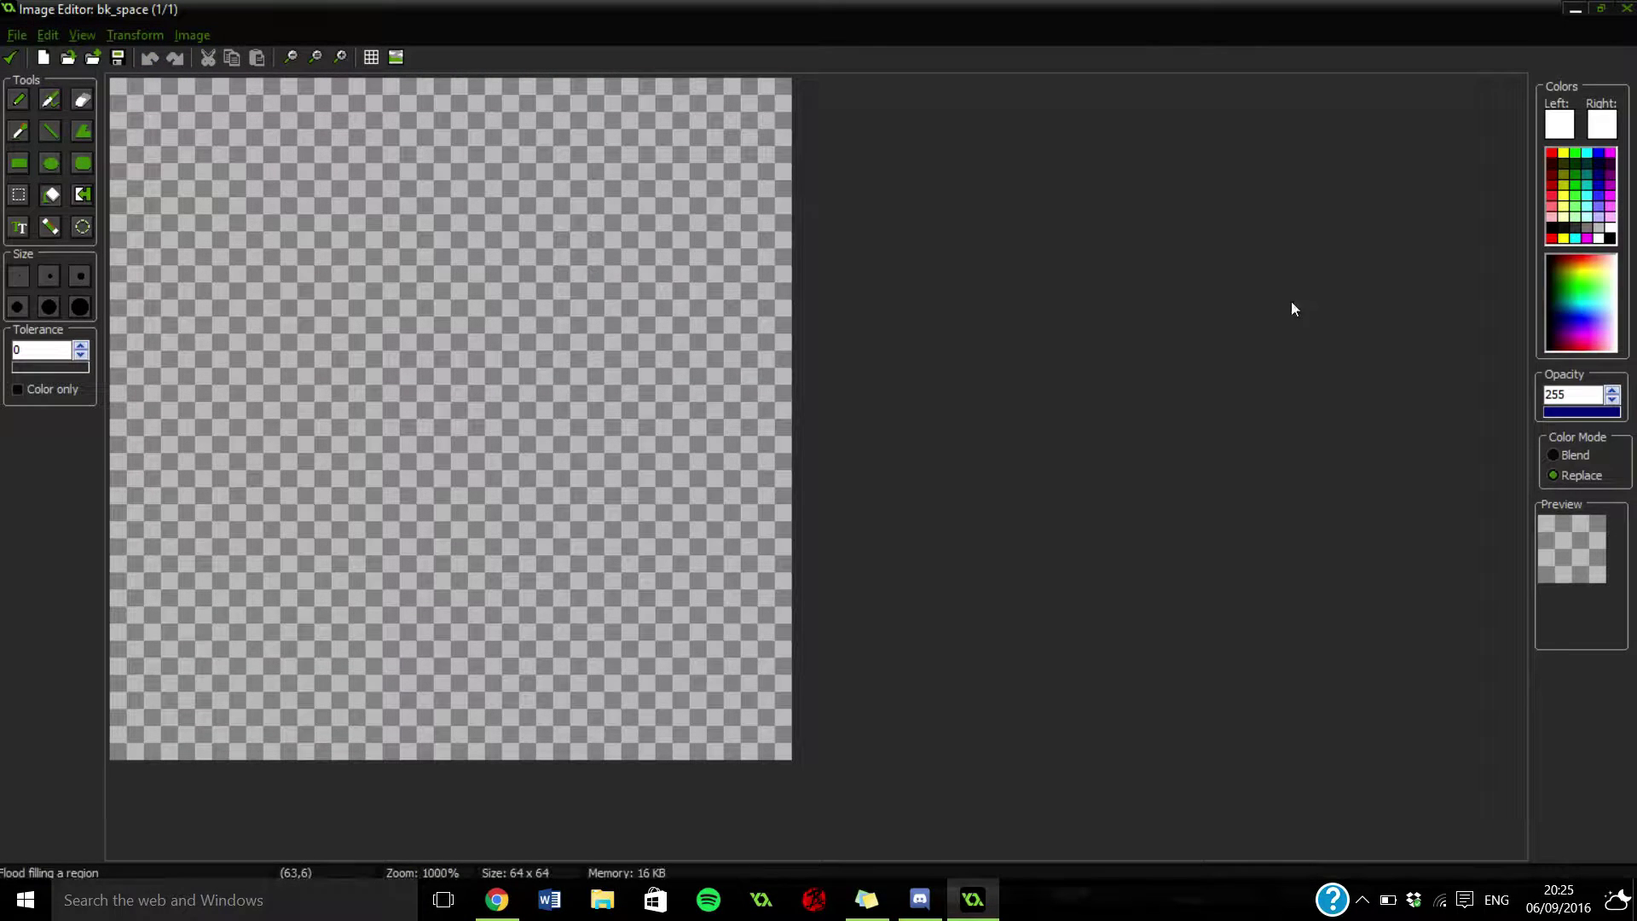
{"action": "left_click", "coordinate": [1567, 124]}
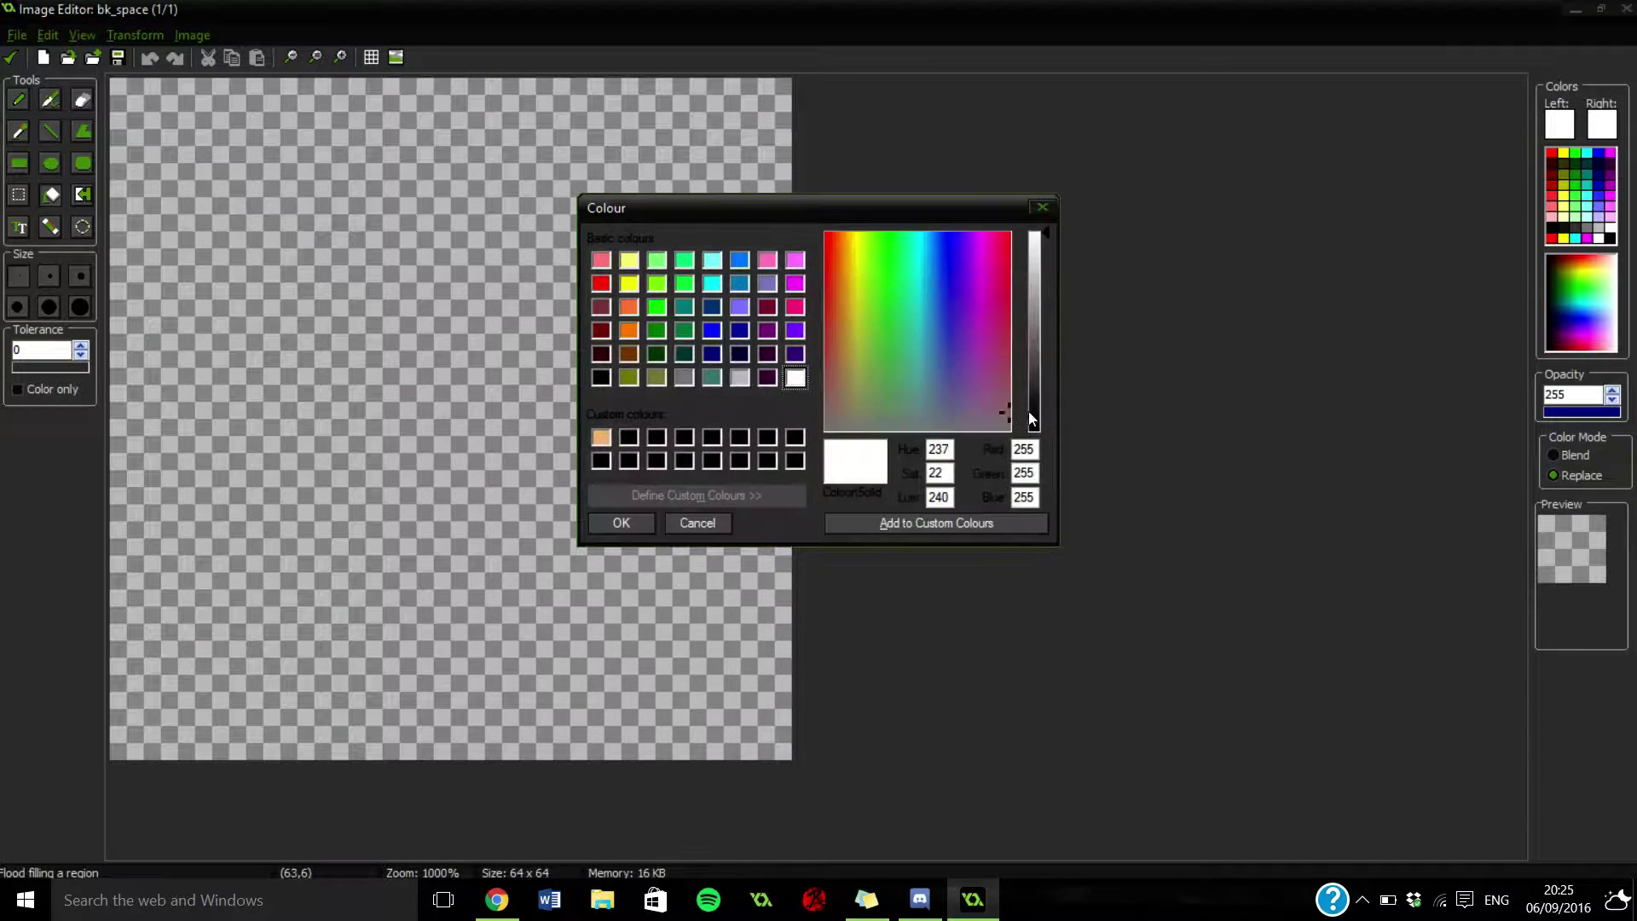
{"action": "left_click", "coordinate": [1034, 427]}
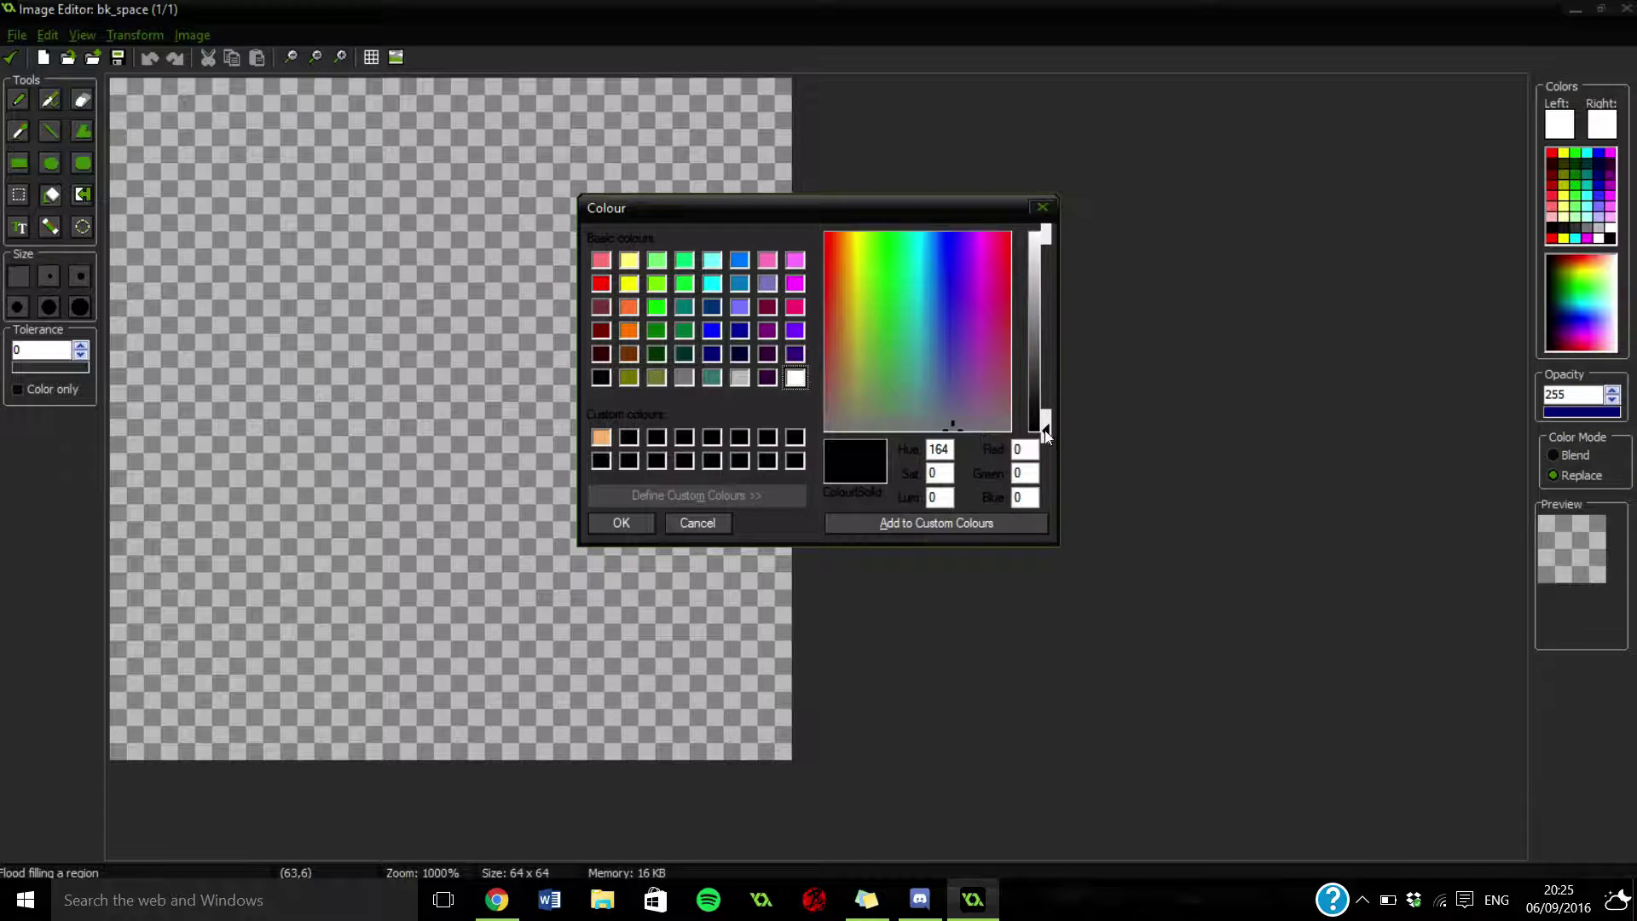
{"action": "left_click", "coordinate": [615, 523]}
{"action": "left_click", "coordinate": [372, 408]}
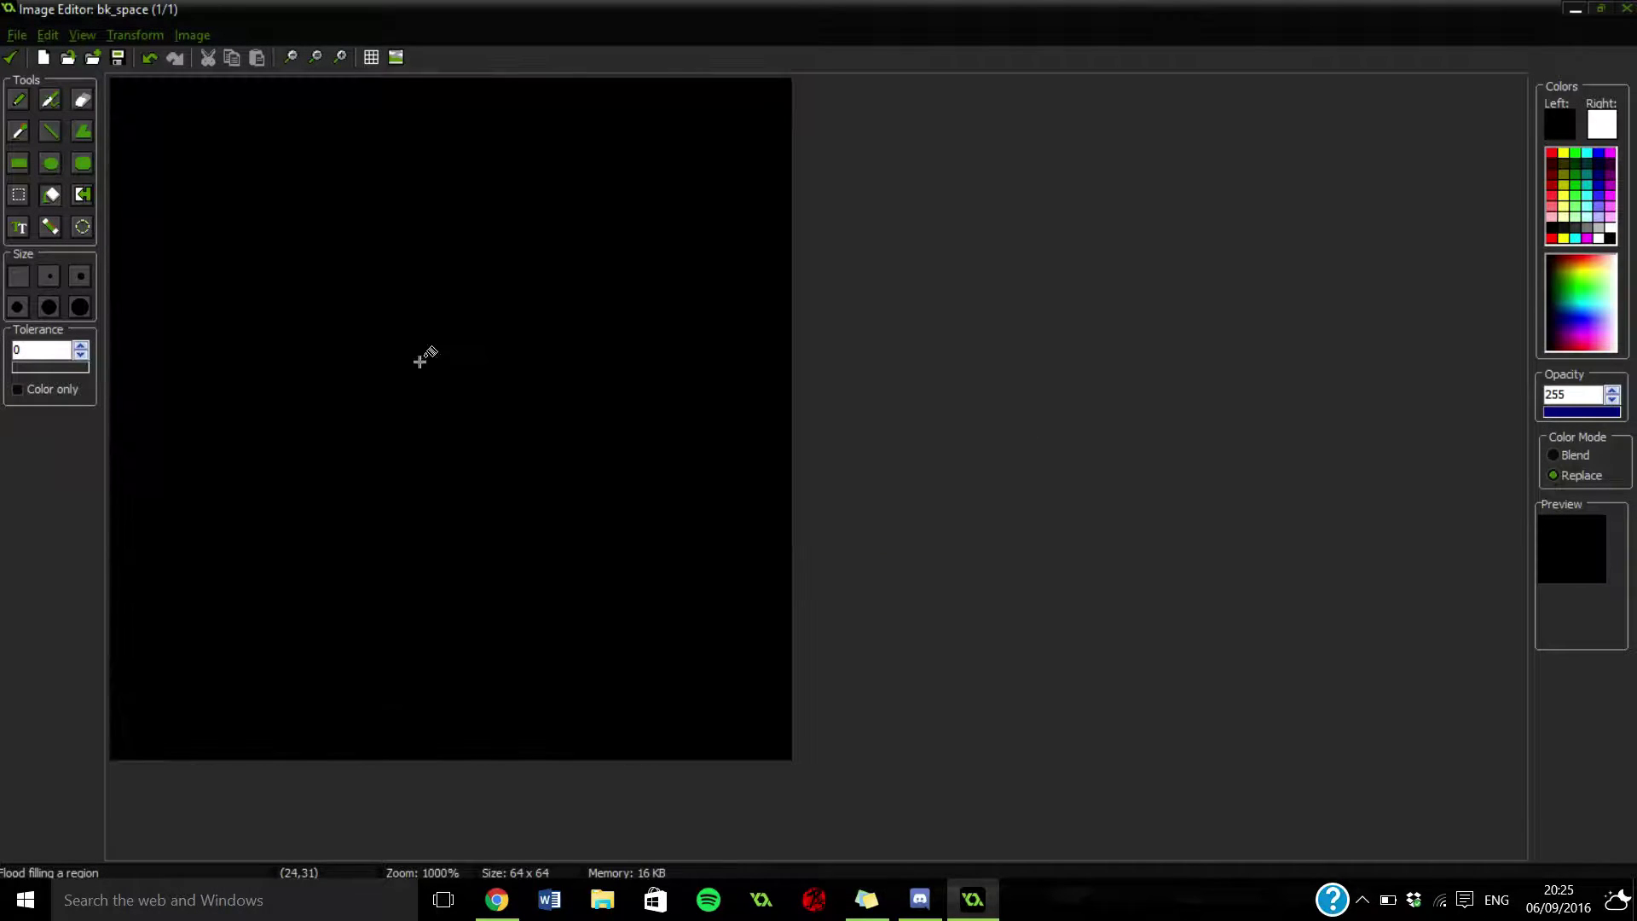
Switch to the pencil and set pure white as the left colour.
{"action": "left_click", "coordinate": [18, 100]}
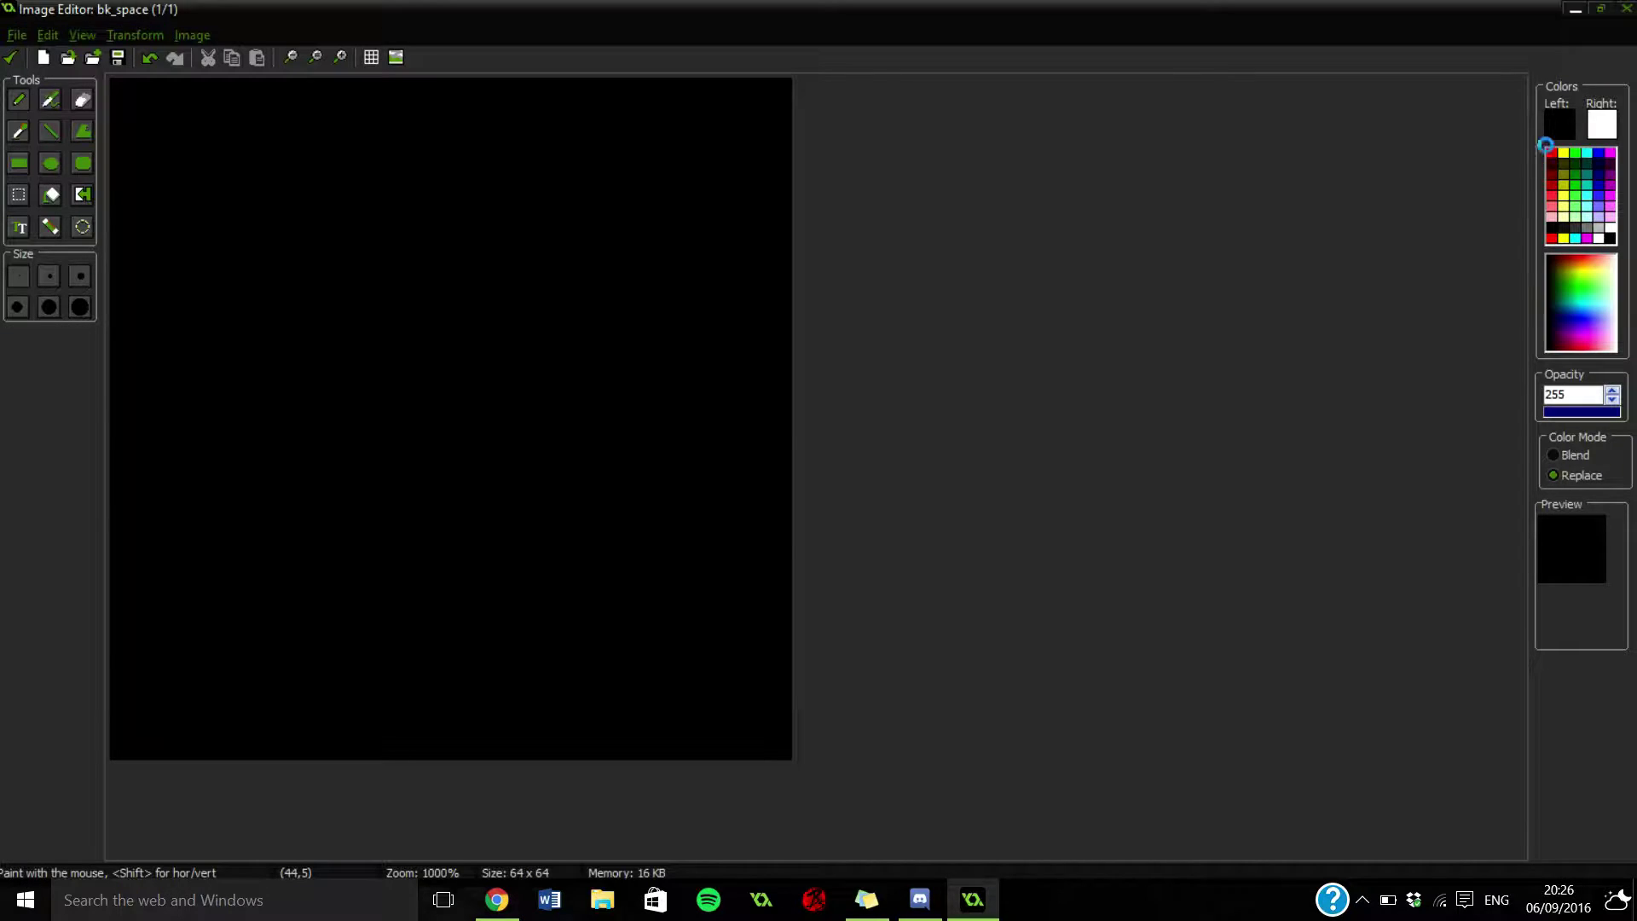
{"action": "left_click", "coordinate": [1559, 123]}
{"action": "left_click", "coordinate": [1042, 235]}
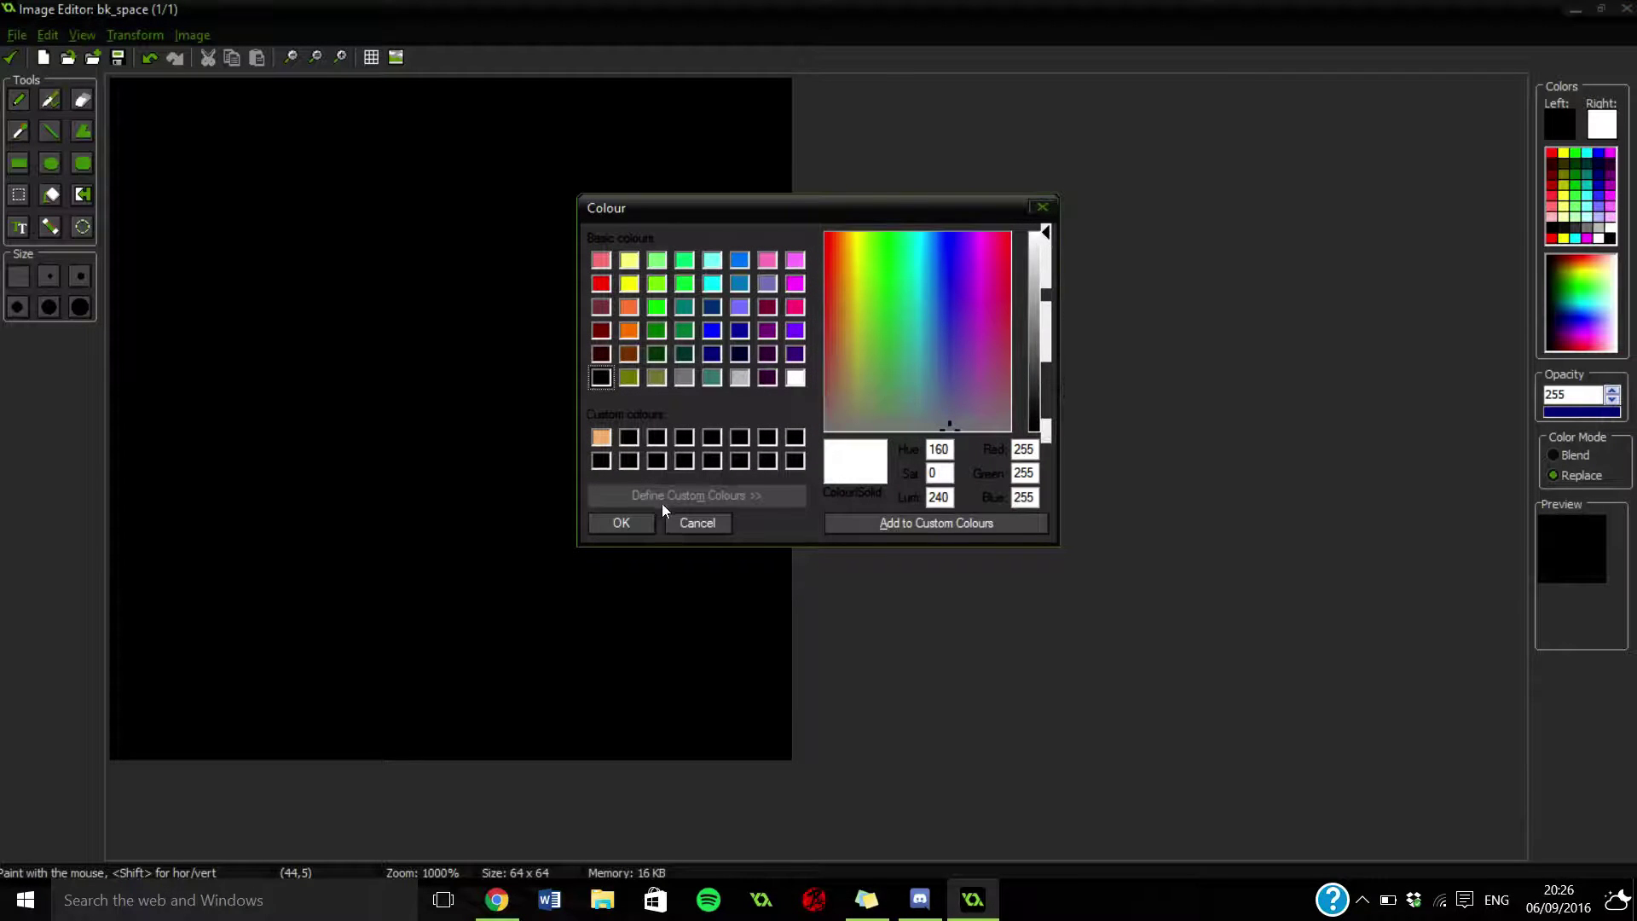
{"action": "left_click", "coordinate": [641, 522]}
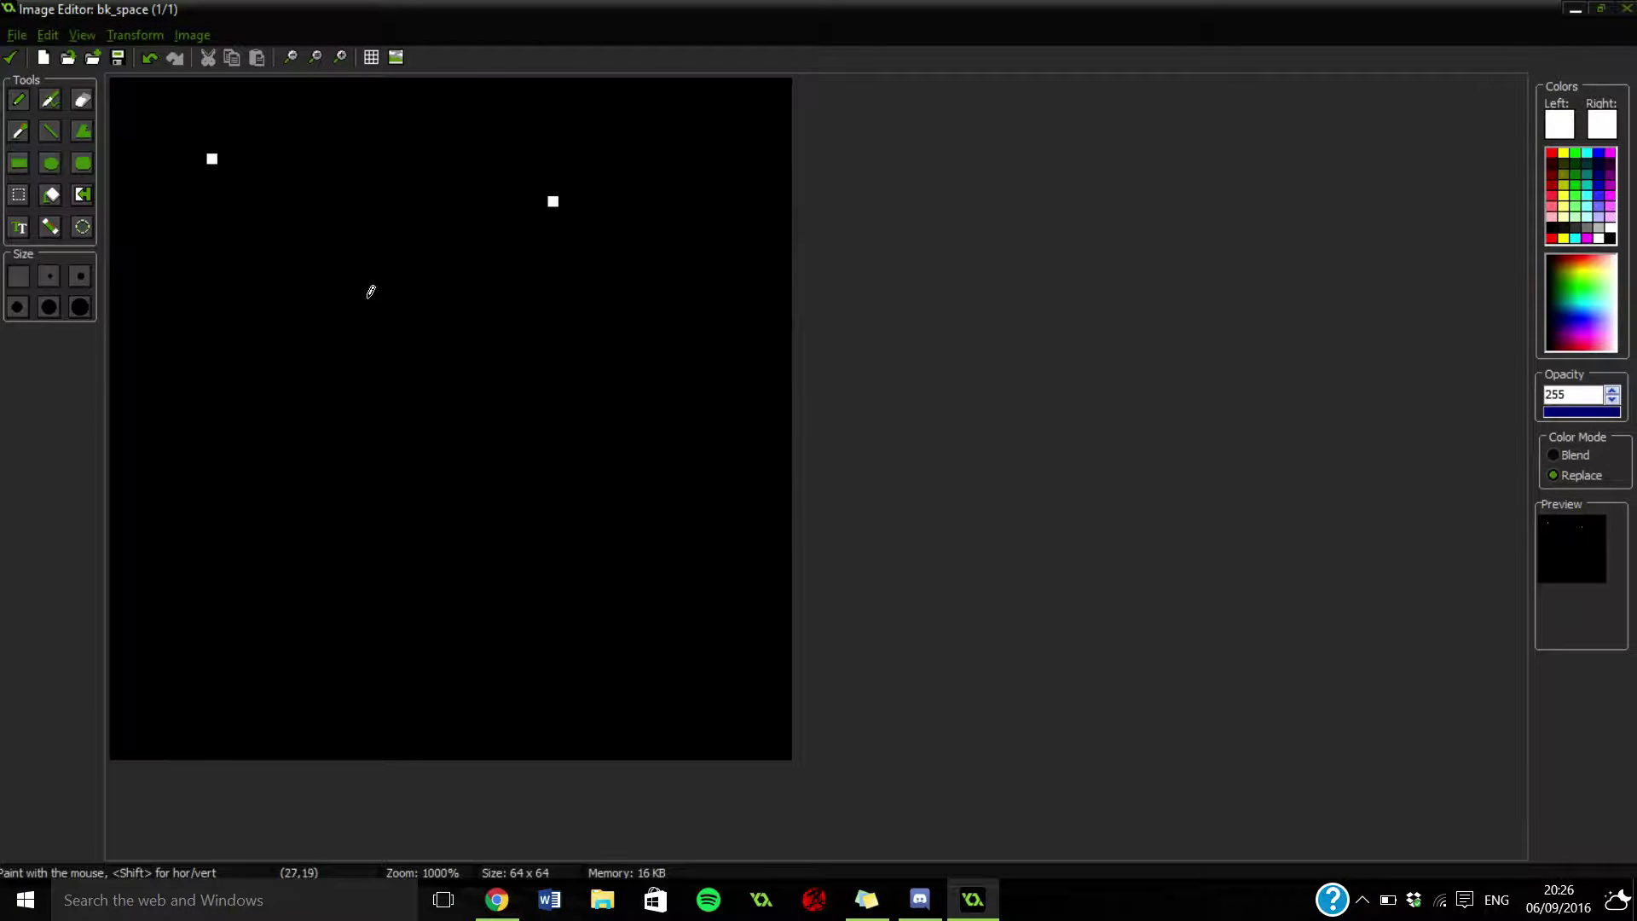
Pencil a dozen scattered white star pixels across the black canvas.
{"action": "left_click", "coordinate": [585, 414]}
{"action": "left_click", "coordinate": [297, 468]}
{"action": "left_click", "coordinate": [190, 345]}
{"action": "left_click", "coordinate": [617, 585]}
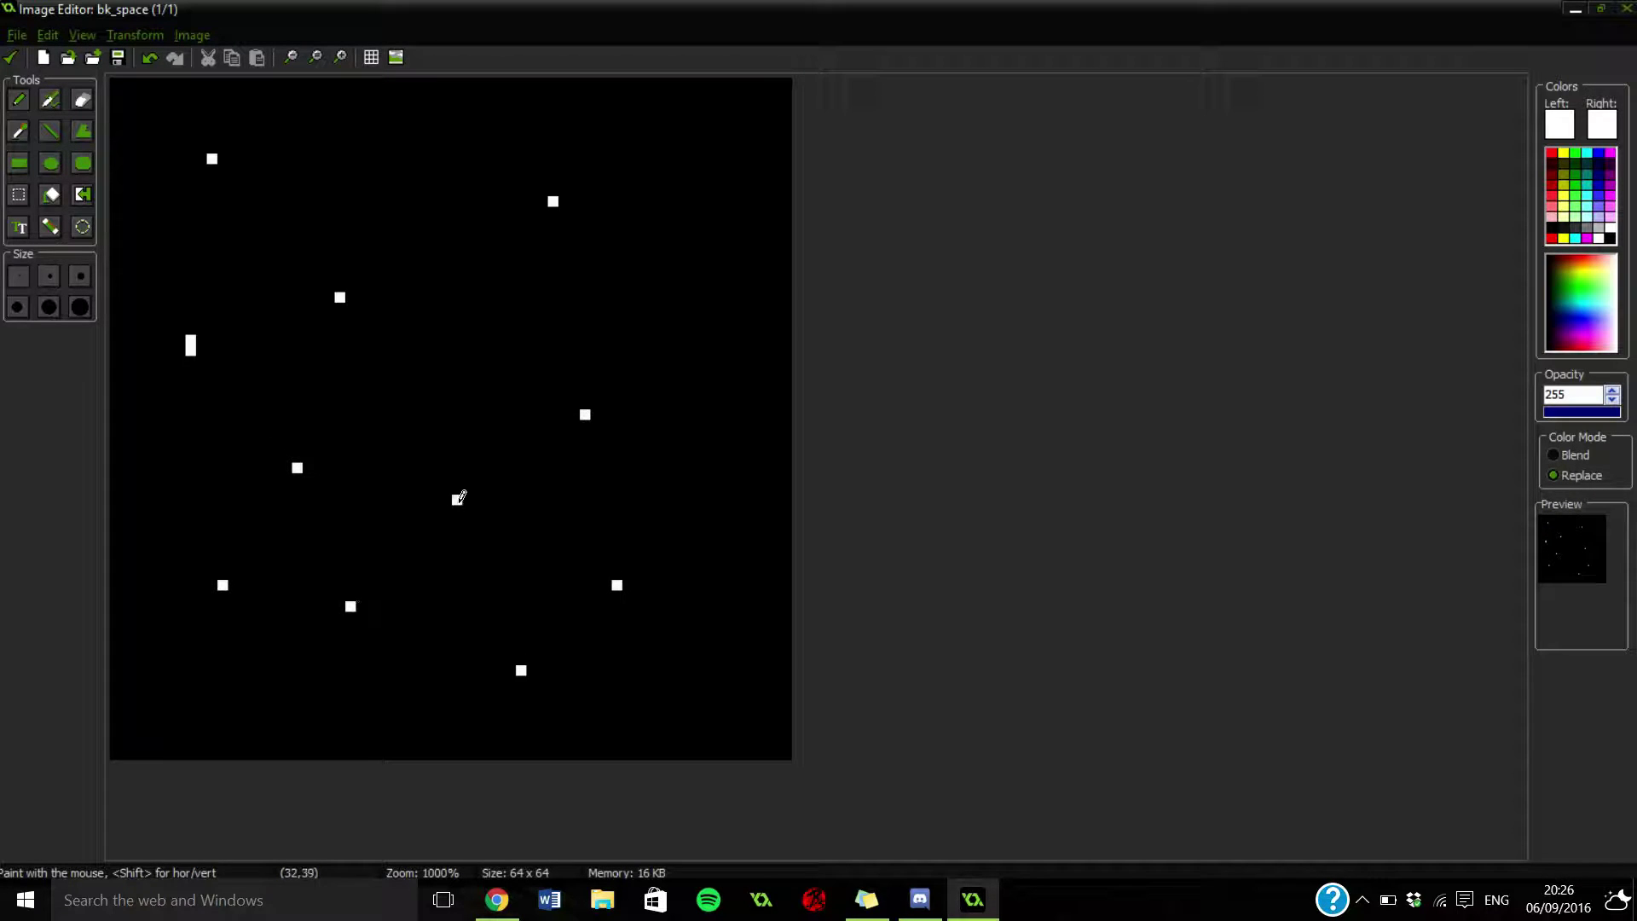
{"action": "left_click", "coordinate": [163, 701]}
{"action": "left_click", "coordinate": [713, 680]}
{"action": "left_click", "coordinate": [649, 286]}
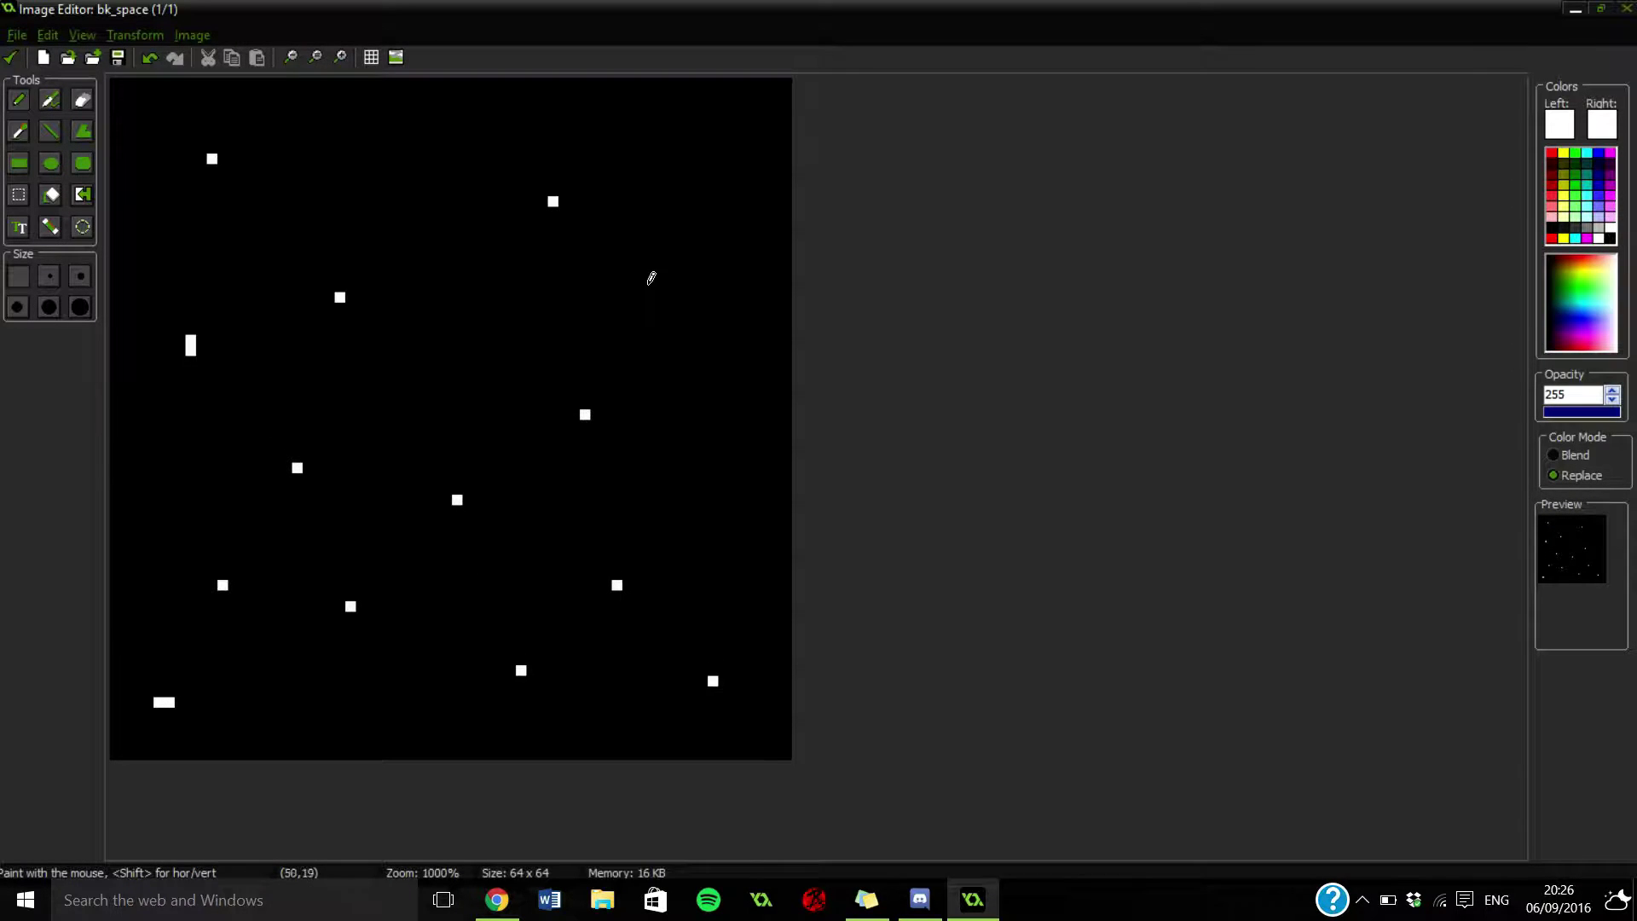
{"action": "left_click", "coordinate": [451, 168]}
{"action": "left_click", "coordinate": [137, 105]}
{"action": "left_click", "coordinate": [147, 456]}
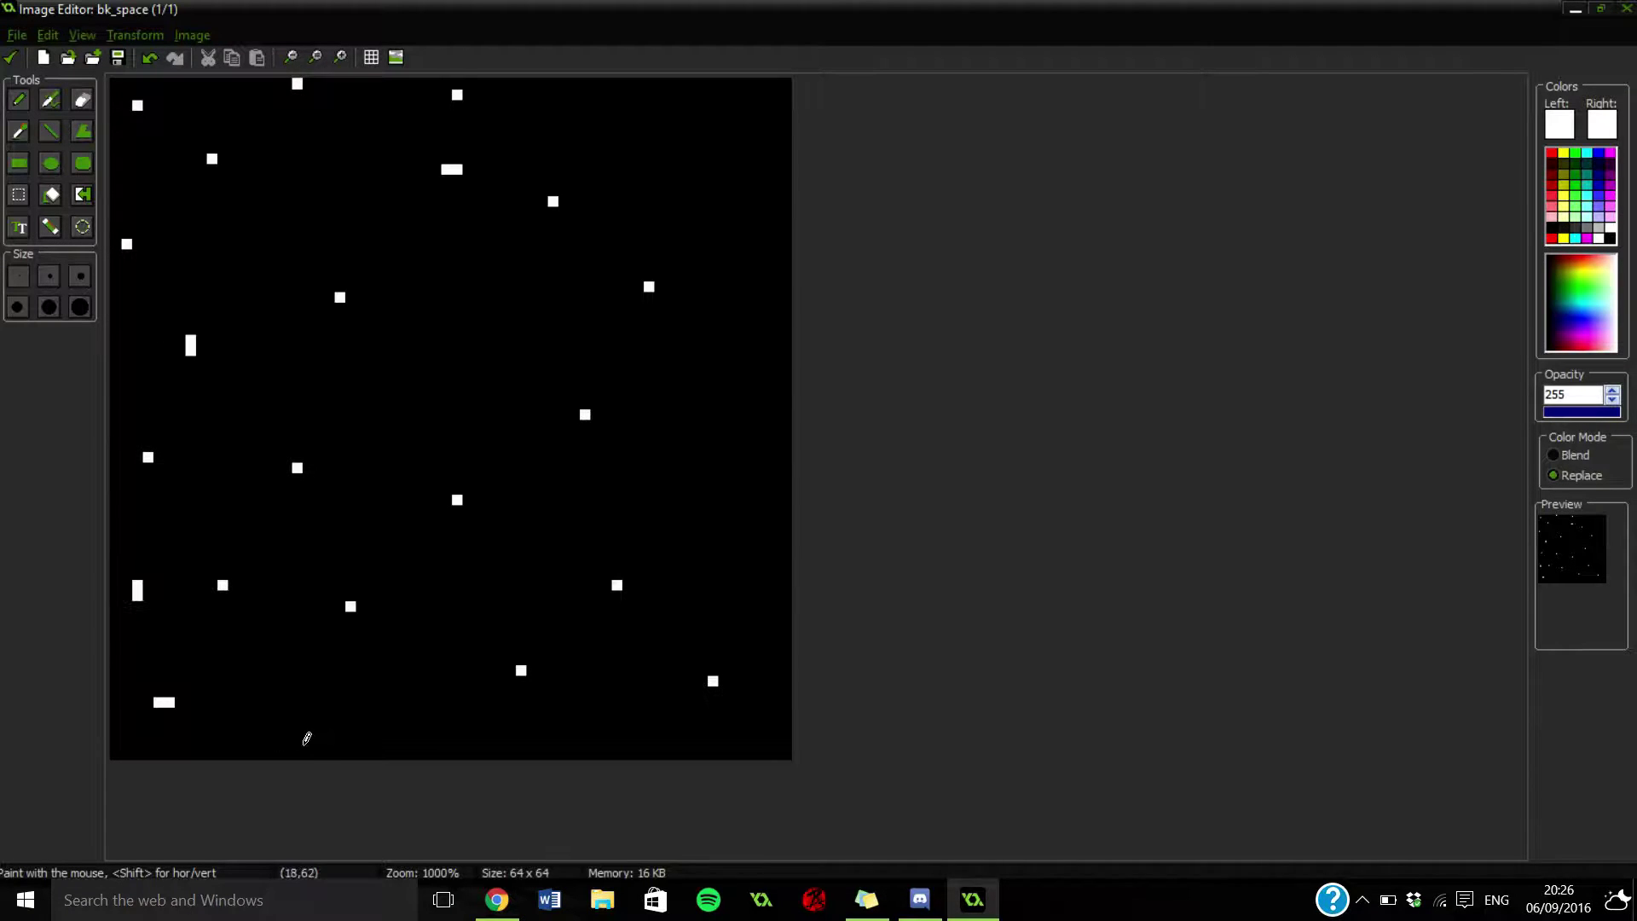
{"action": "left_click_drag", "start_coordinate": [307, 738], "coordinate": [308, 748]}
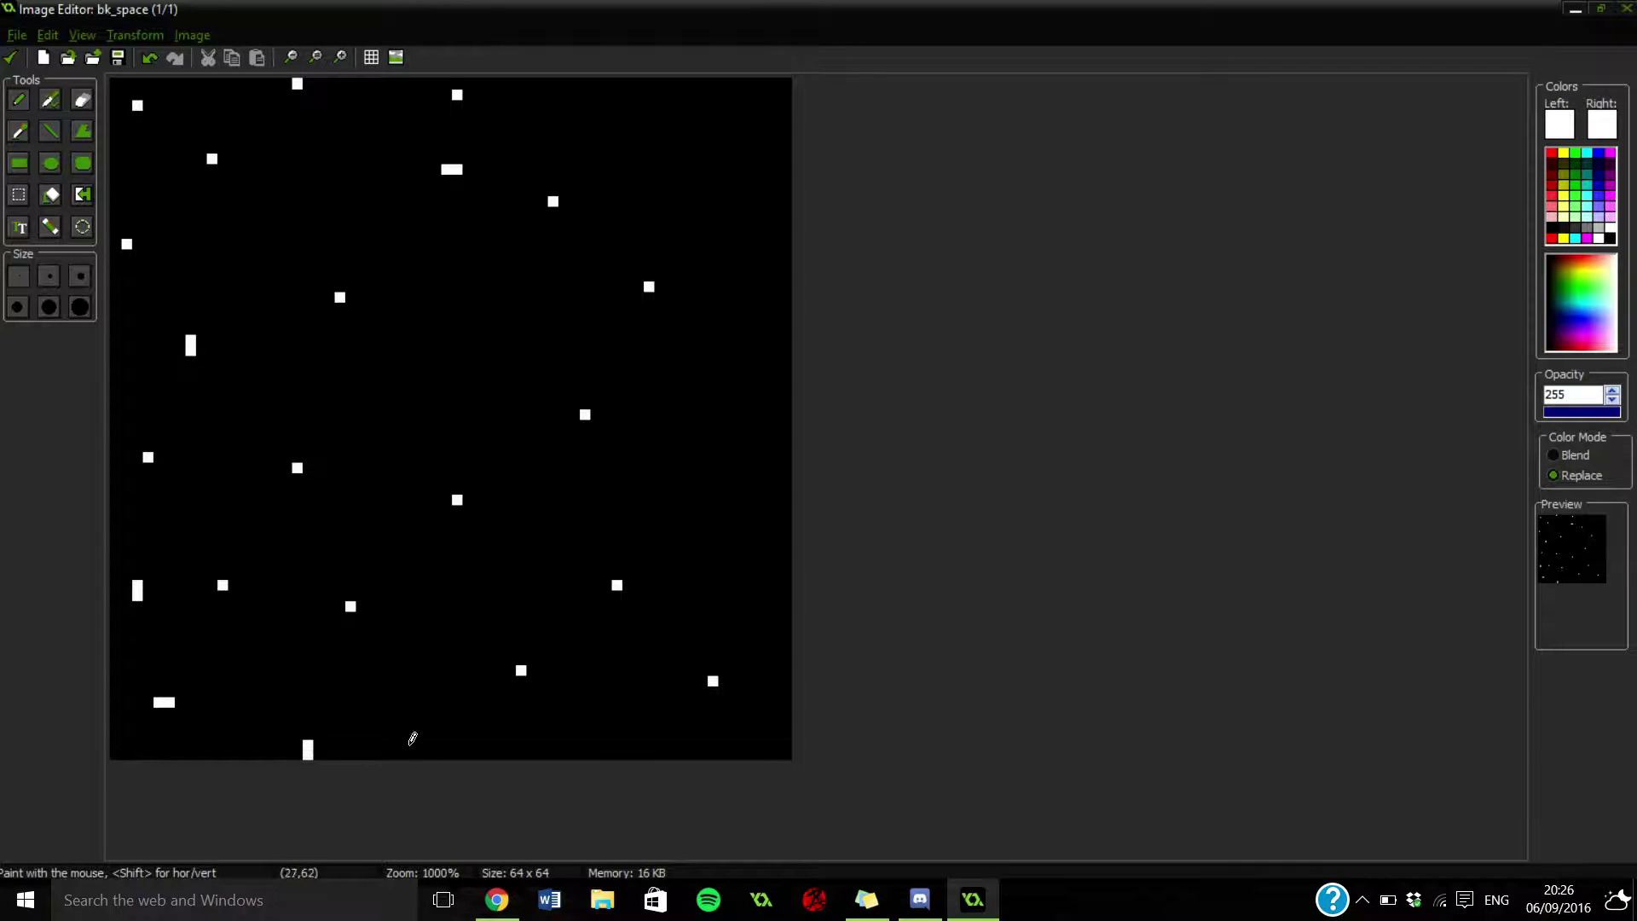
{"action": "left_click", "coordinate": [754, 562]}
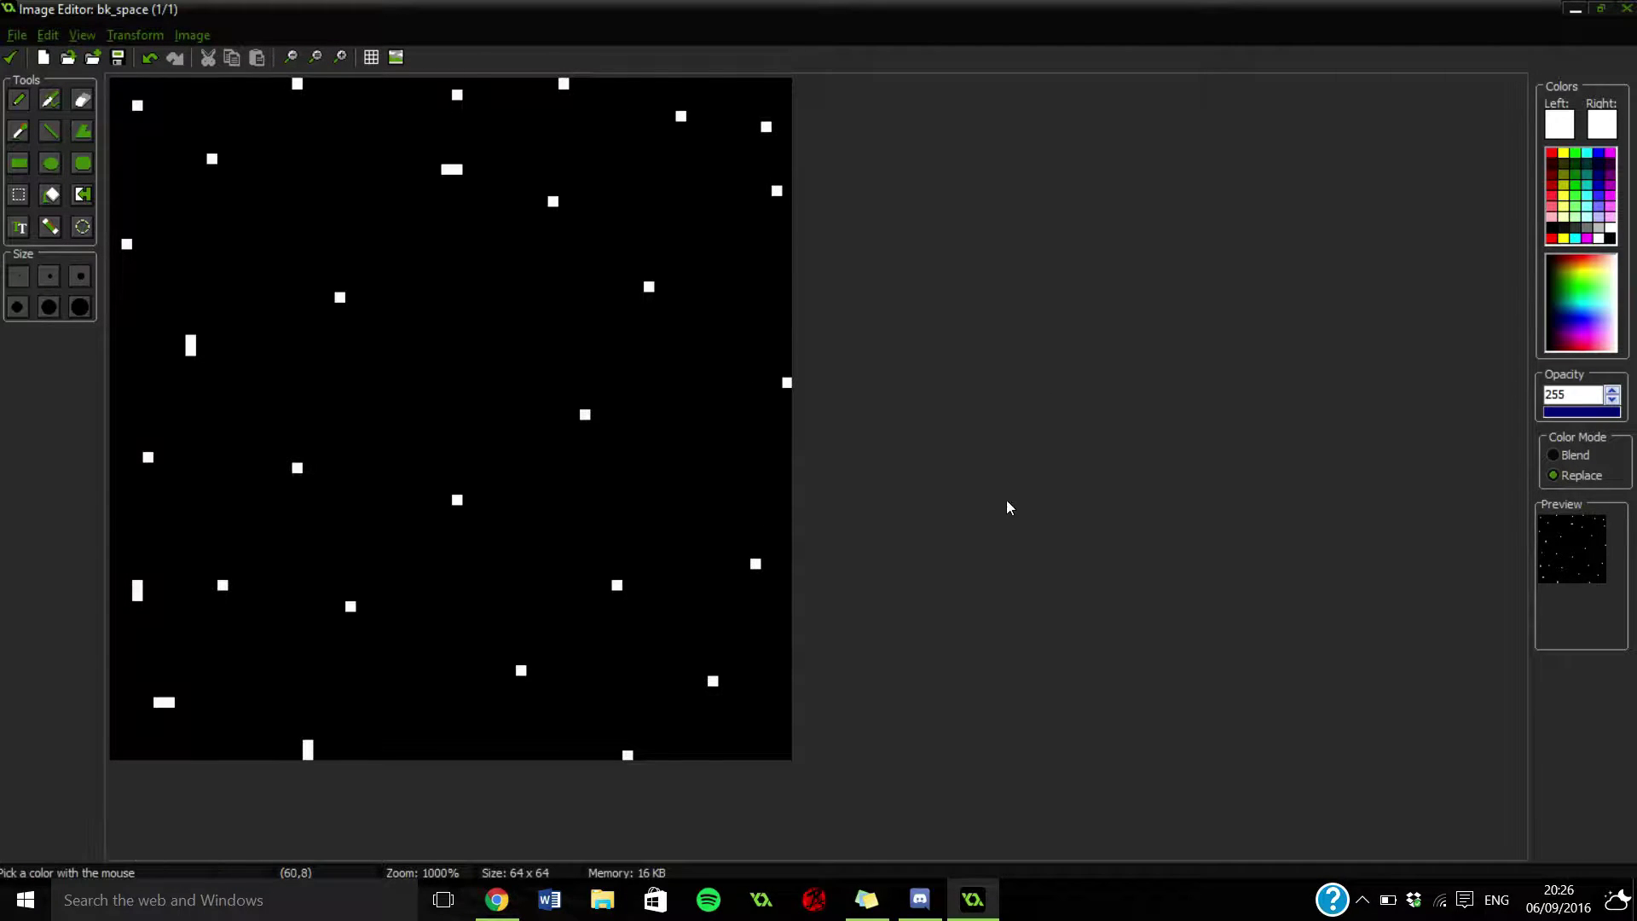
Paint a larger white blob near the top left, then pick black from the canvas.
{"action": "scroll", "coordinate": [880, 435], "scroll_direction": "down", "scroll_amount": 6, "text": "ctrl"}
{"action": "scroll", "coordinate": [881, 452], "scroll_direction": "up", "scroll_amount": 6, "text": "ctrl"}
{"action": "scroll", "coordinate": [882, 446], "scroll_direction": "up", "scroll_amount": 2, "text": "ctrl"}
{"action": "mouse_move", "coordinate": [329, 188]}
{"action": "left_mouse_down"}
{"action": "mouse_move", "coordinate": [278, 185]}
{"action": "mouse_move", "coordinate": [324, 206]}
{"action": "mouse_move", "coordinate": [289, 197]}
{"action": "mouse_move", "coordinate": [307, 201]}
{"action": "mouse_move", "coordinate": [290, 228]}
{"action": "mouse_move", "coordinate": [308, 208]}
{"action": "mouse_move", "coordinate": [285, 212]}
{"action": "mouse_move", "coordinate": [315, 223]}
{"action": "mouse_move", "coordinate": [300, 180]}
{"action": "left_mouse_up"}
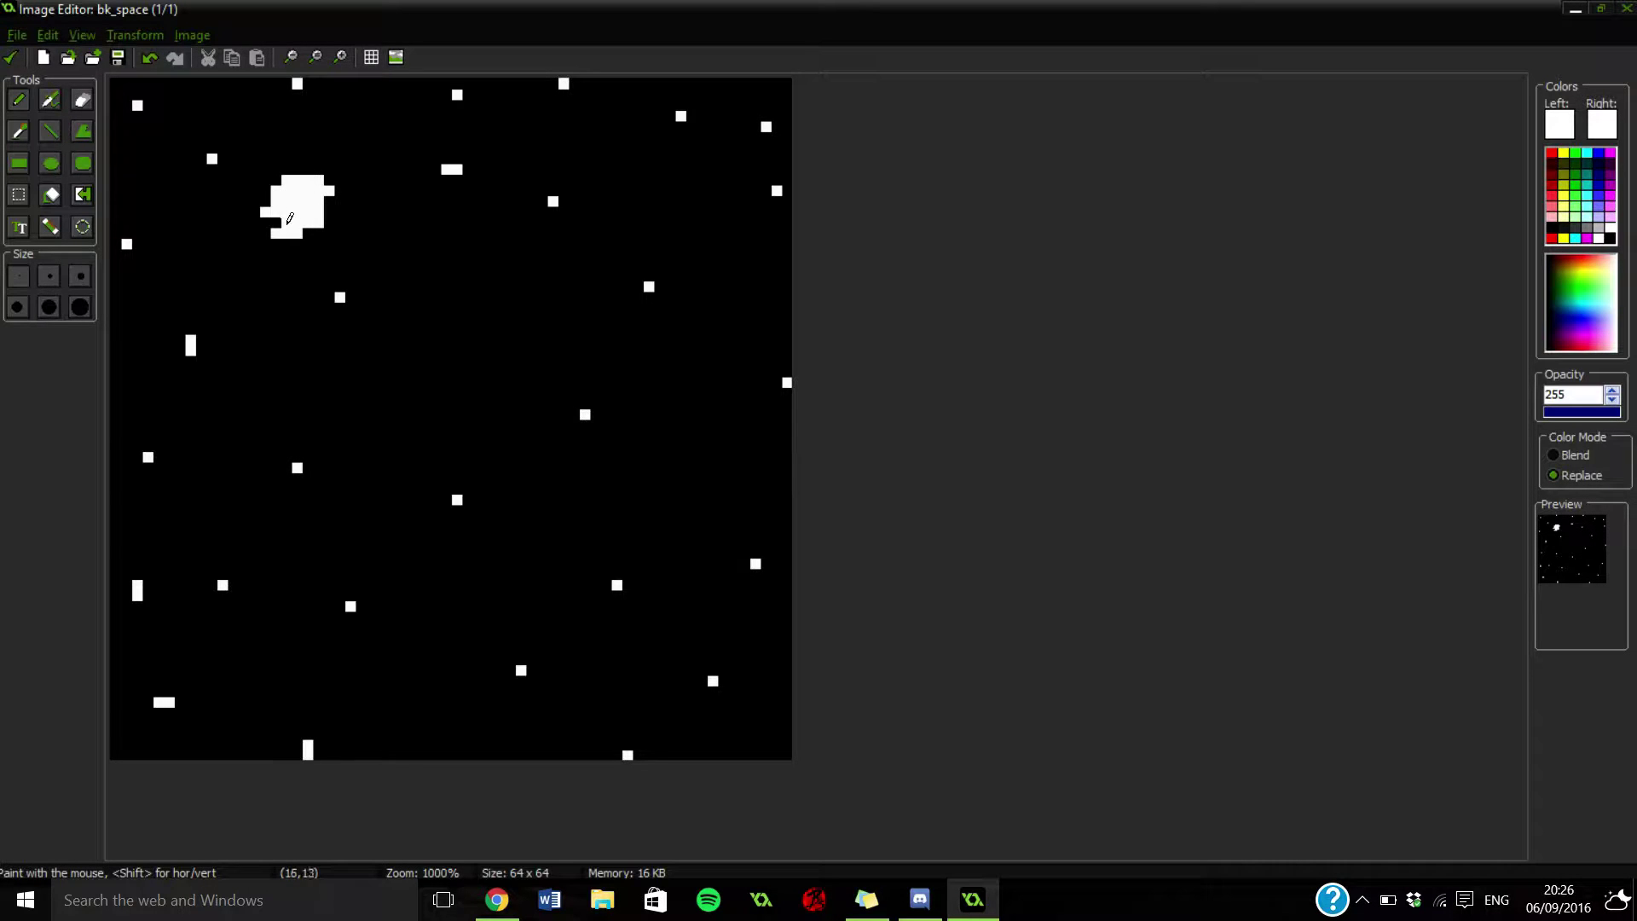
{"action": "scroll", "coordinate": [414, 278], "scroll_direction": "down", "scroll_amount": 2, "text": "ctrl"}
{"action": "scroll", "coordinate": [427, 307], "scroll_direction": "up", "scroll_amount": 2, "text": "ctrl"}
{"action": "left_click", "coordinate": [700, 464], "text": "ctrl"}
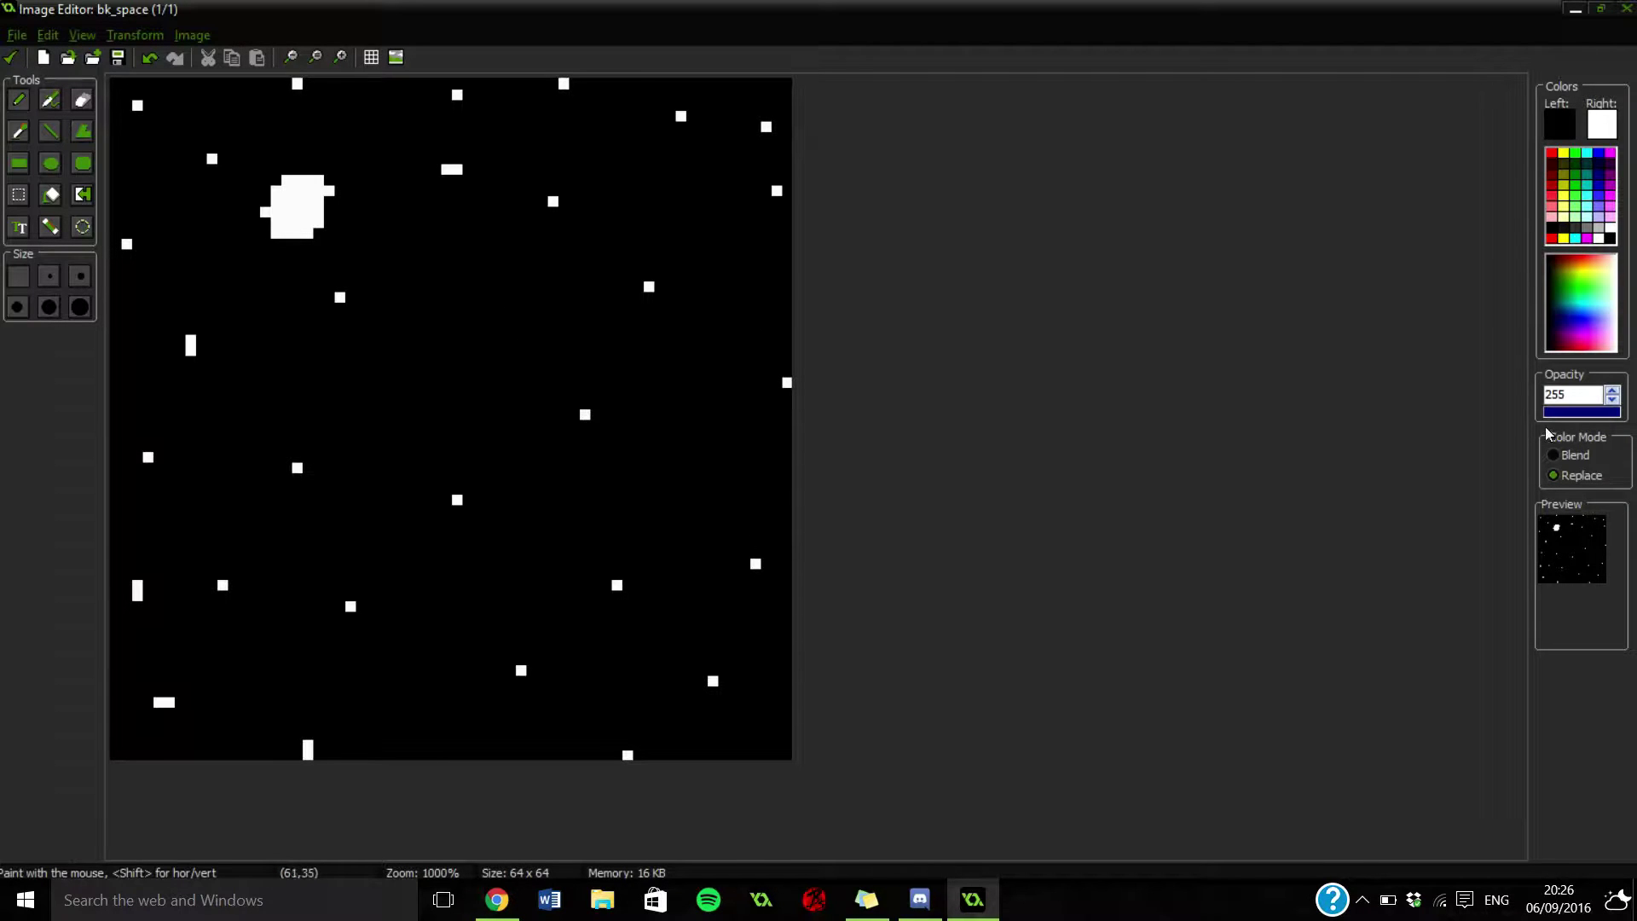
Set white and pencil more star blocks and a jagged cluster across the canvas.
{"action": "left_click", "coordinate": [1558, 125]}
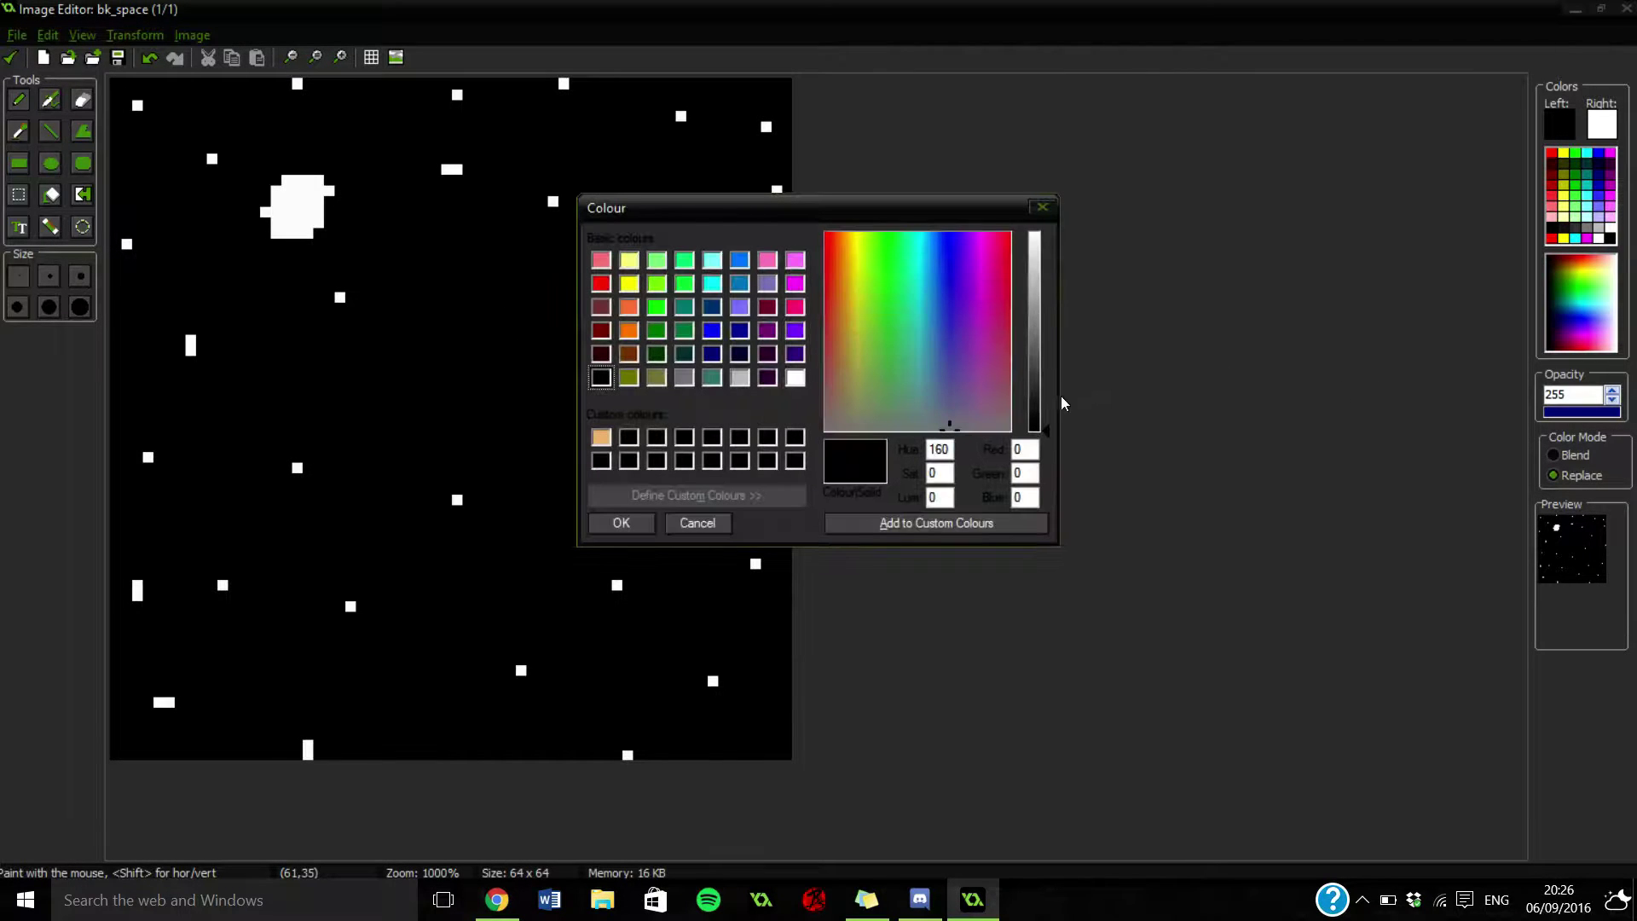
{"action": "left_click_drag", "start_coordinate": [1054, 401], "coordinate": [1051, 232]}
{"action": "left_click", "coordinate": [644, 517]}
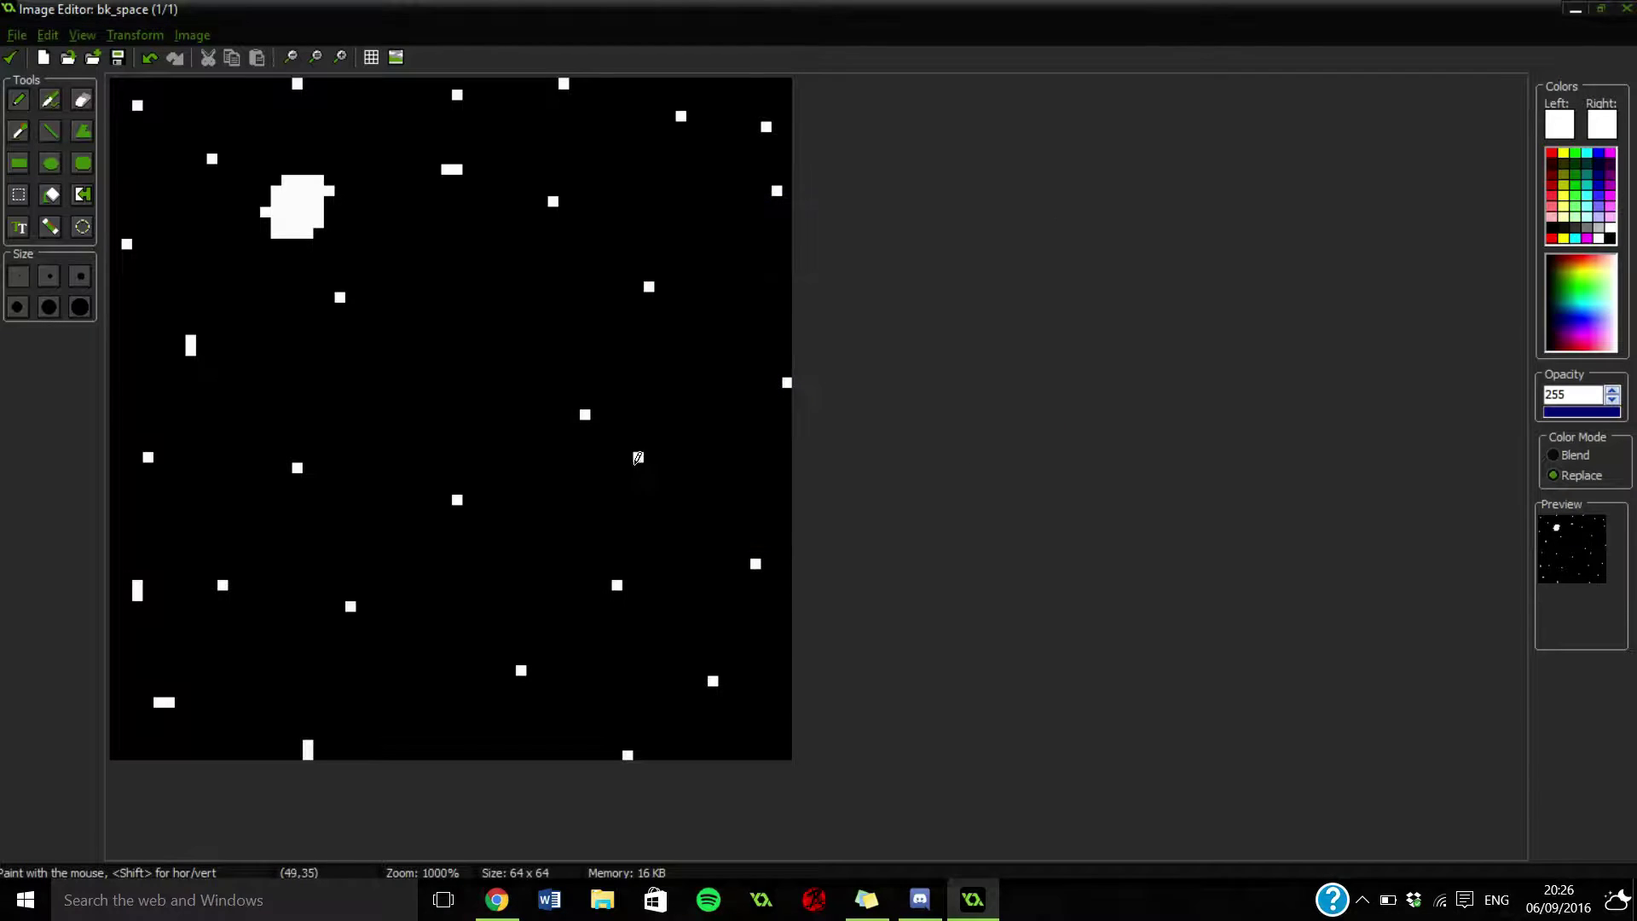
{"action": "left_click_drag", "start_coordinate": [637, 459], "coordinate": [661, 463]}
{"action": "left_click", "coordinate": [660, 455]}
{"action": "left_click_drag", "start_coordinate": [467, 328], "coordinate": [477, 323]}
{"action": "left_click_drag", "start_coordinate": [277, 620], "coordinate": [294, 617]}
{"action": "left_click_drag", "start_coordinate": [160, 487], "coordinate": [196, 469]}
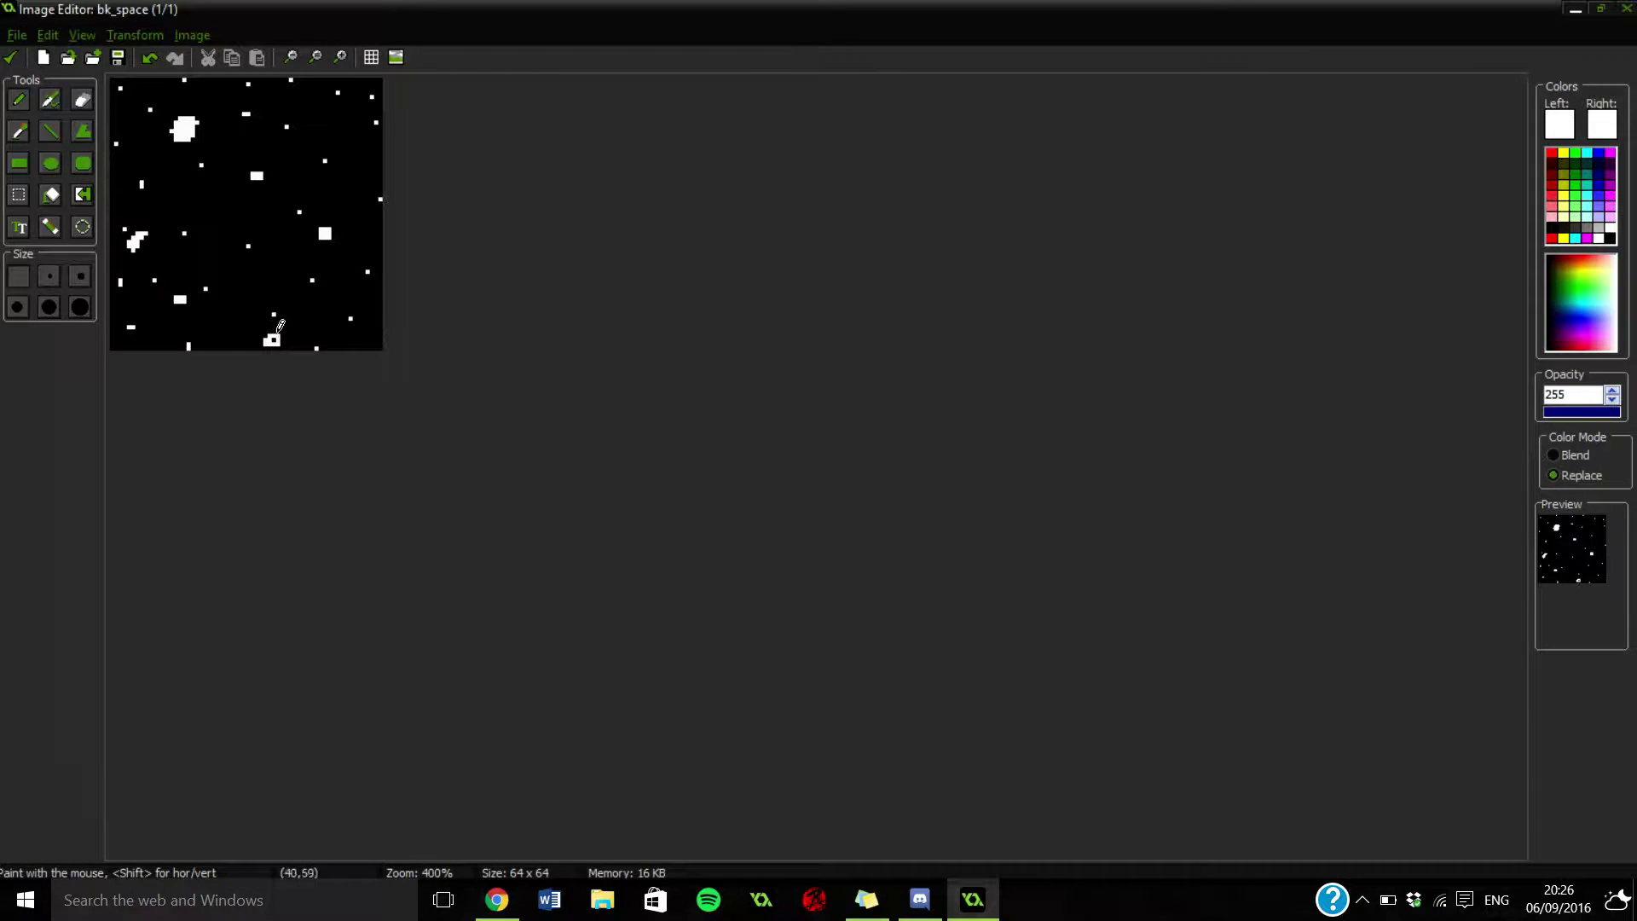
{"action": "left_click", "coordinate": [269, 341]}
Choose a dark red and airbrush a faint spot in the middle of the starfield.
{"action": "scroll", "coordinate": [306, 321], "scroll_direction": "up", "scroll_amount": 1}
{"action": "left_click", "coordinate": [369, 234], "text": "ctrl"}
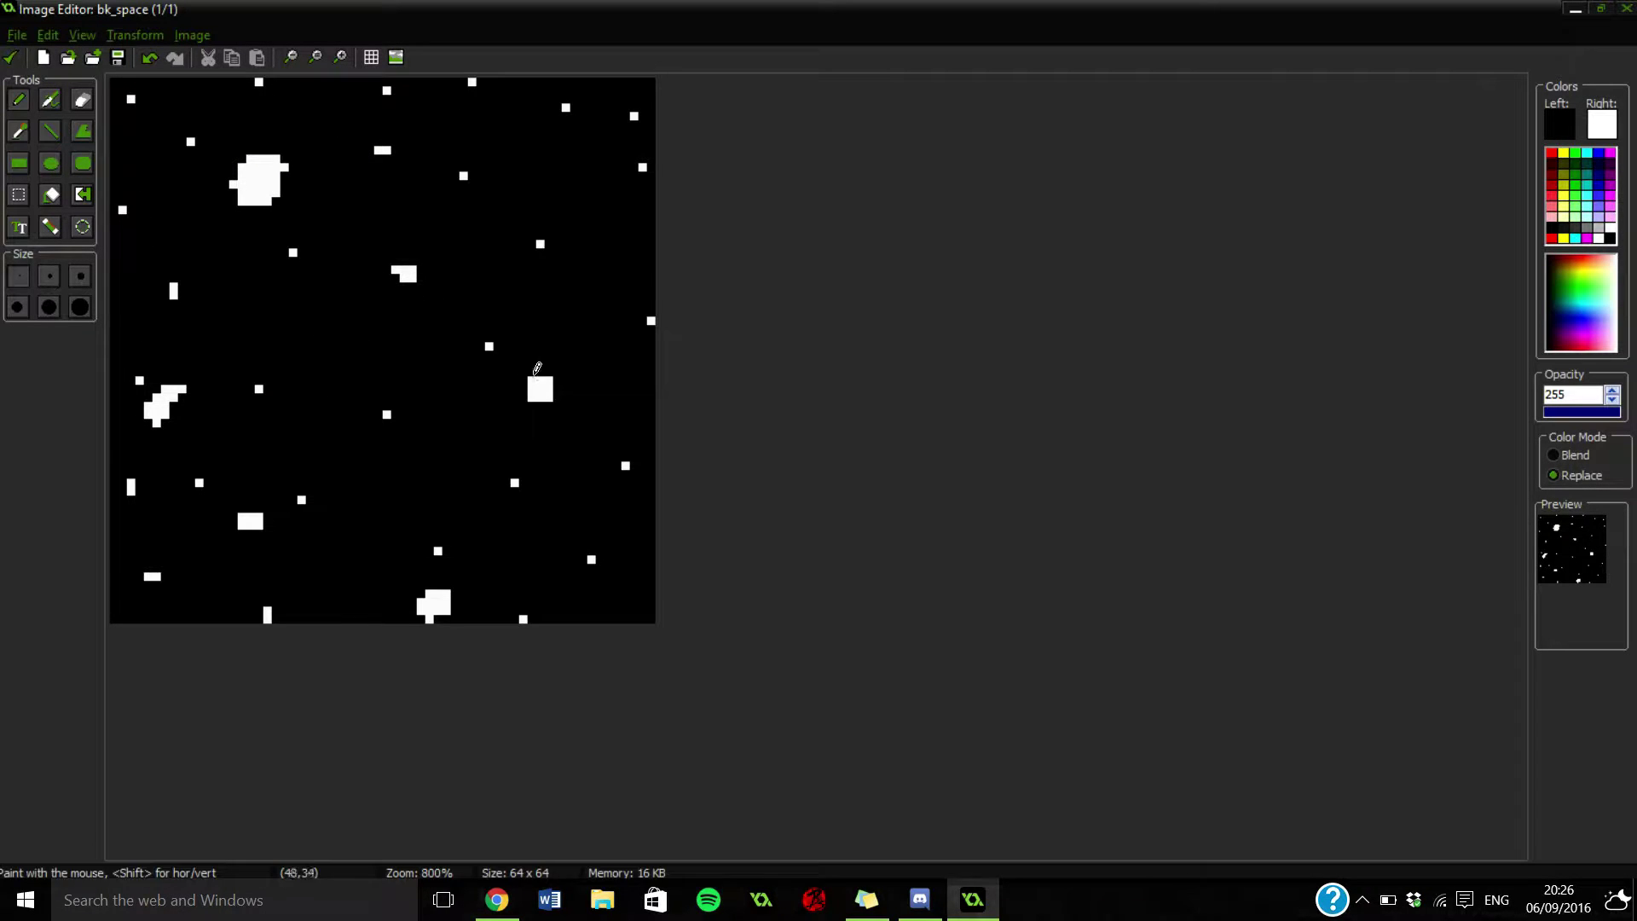
{"action": "scroll", "coordinate": [553, 384], "scroll_direction": "down", "scroll_amount": 2}
{"action": "scroll", "coordinate": [524, 459], "scroll_direction": "down", "scroll_amount": 2}
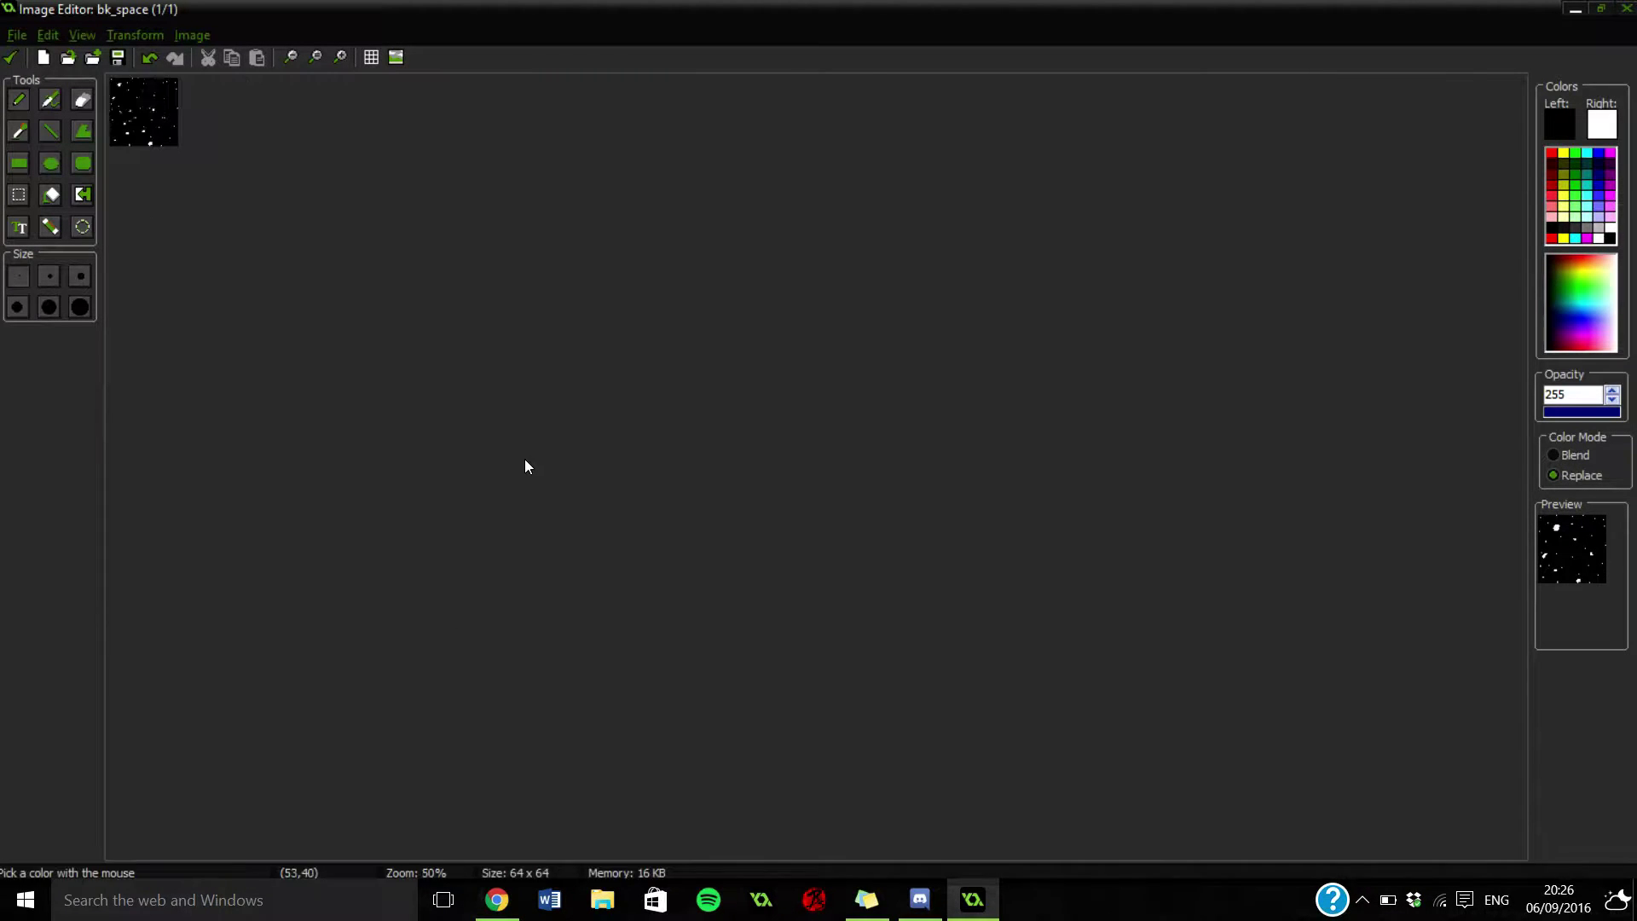
{"action": "scroll", "coordinate": [525, 459], "scroll_direction": "up", "scroll_amount": 2}
{"action": "scroll", "coordinate": [524, 452], "scroll_direction": "up", "scroll_amount": 2}
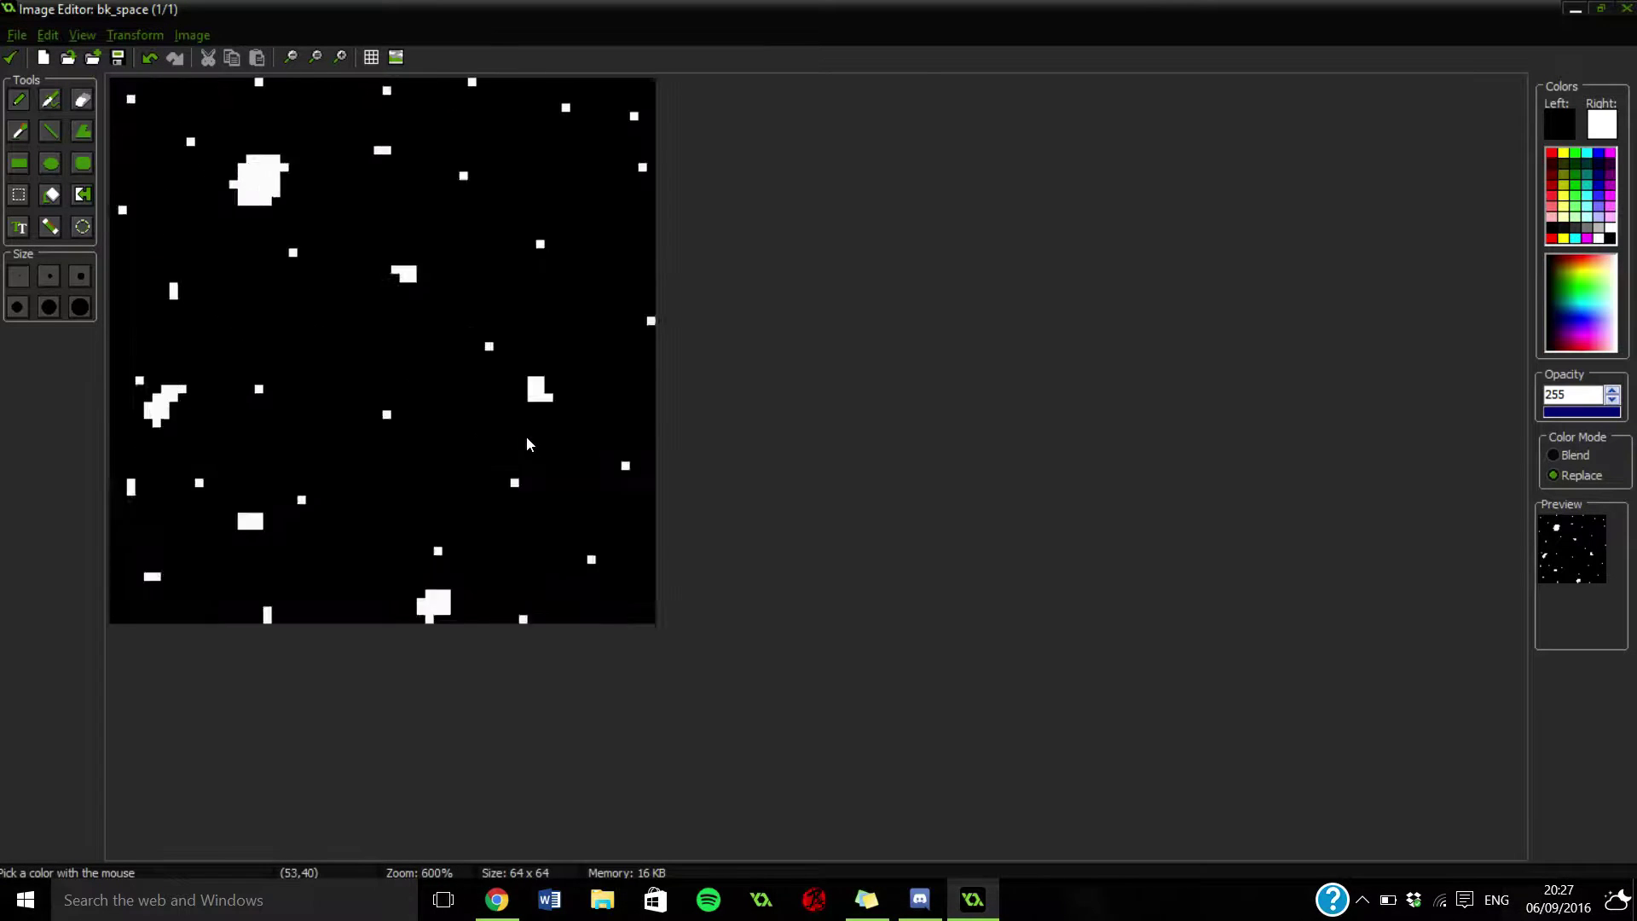
{"action": "scroll", "coordinate": [544, 431], "scroll_direction": "up", "scroll_amount": 2}
{"action": "scroll", "coordinate": [938, 341], "scroll_direction": "down", "scroll_amount": 1}
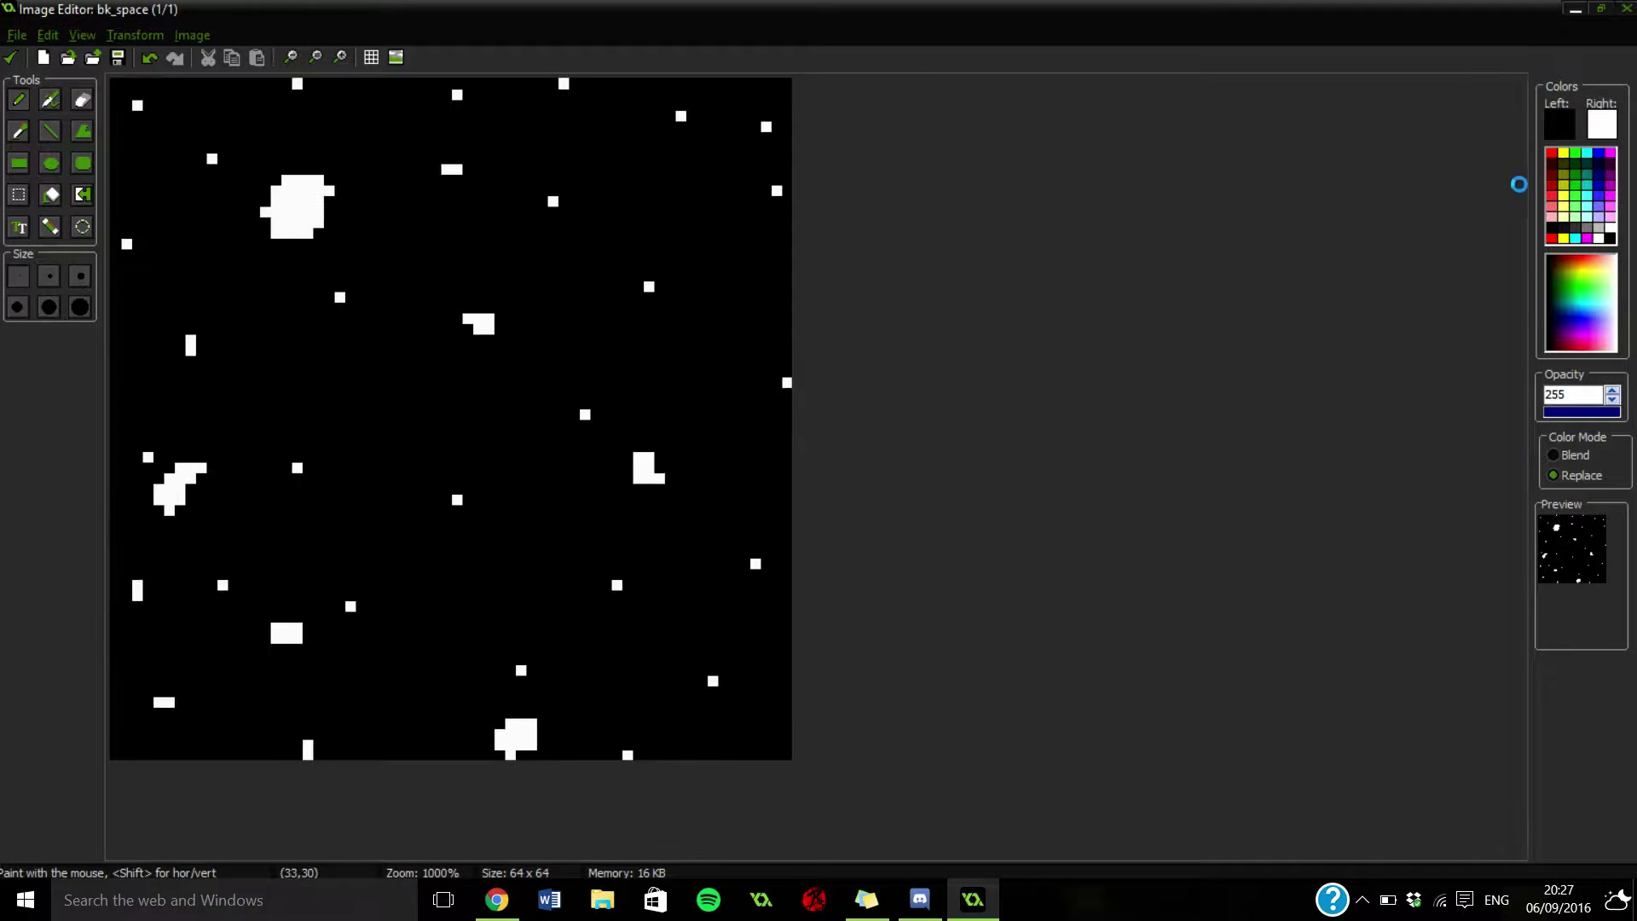
{"action": "left_click", "coordinate": [828, 275]}
{"action": "left_click", "coordinate": [1043, 409]}
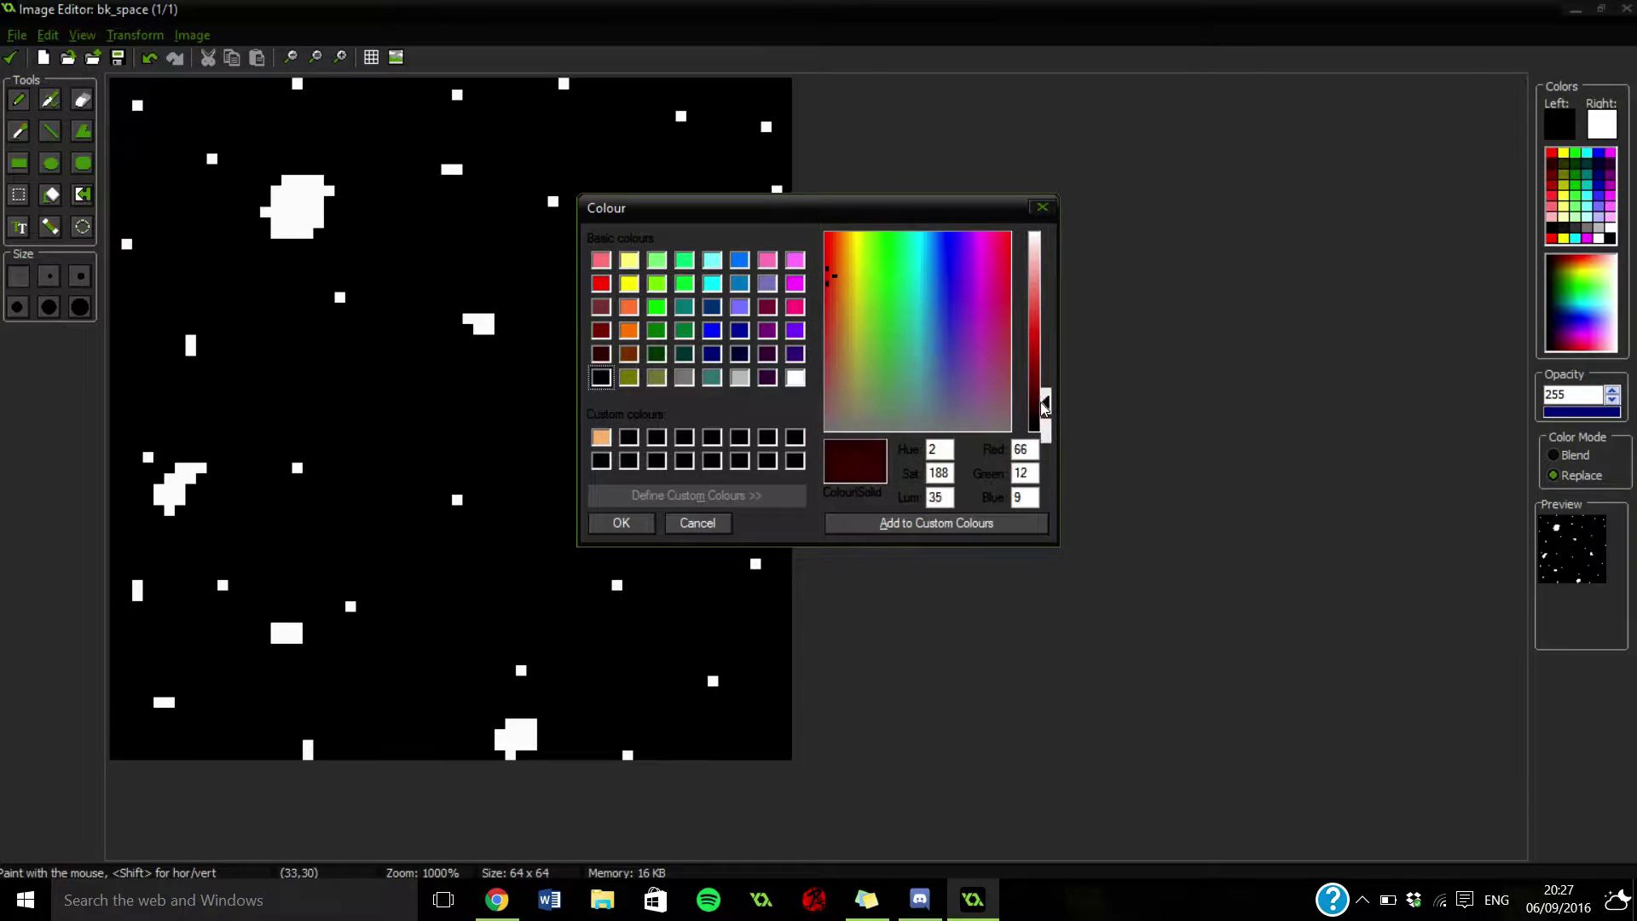
{"action": "left_click_drag", "start_coordinate": [1045, 411], "coordinate": [1045, 414]}
{"action": "left_click", "coordinate": [614, 521]}
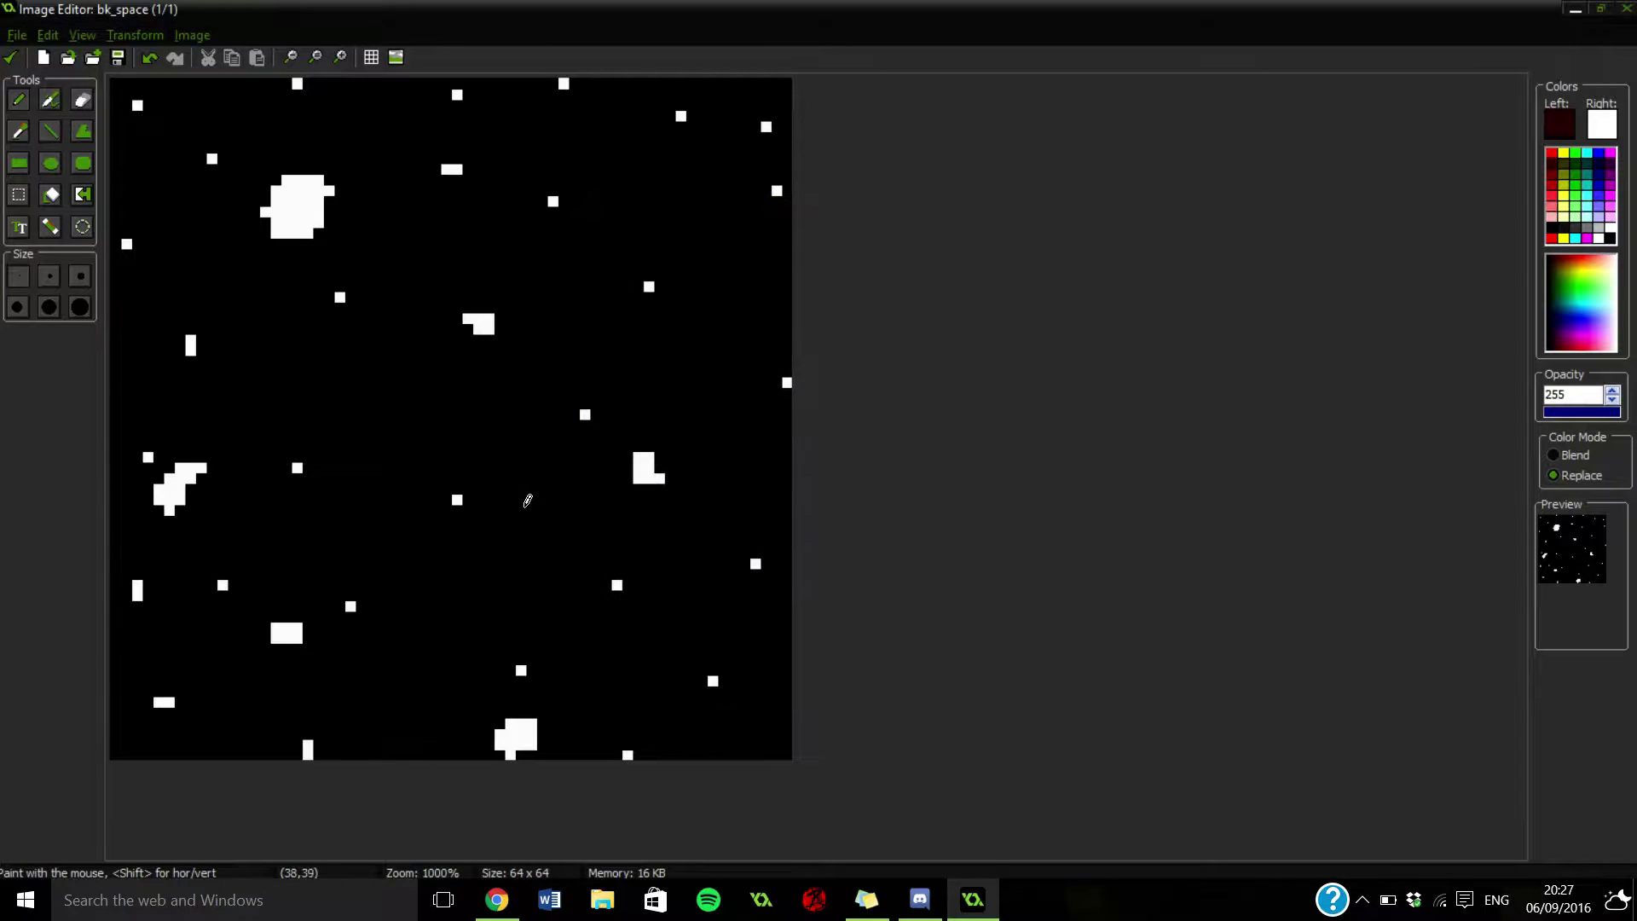
{"action": "left_click", "coordinate": [533, 514]}
{"action": "mouse_move", "coordinate": [540, 511]}
{"action": "left_mouse_down"}
{"action": "mouse_move", "coordinate": [560, 495]}
{"action": "mouse_move", "coordinate": [543, 520]}
{"action": "left_mouse_up"}
Save the bk_space image and close its Background Properties with OK.
{"action": "scroll", "coordinate": [513, 528], "scroll_direction": "down", "scroll_amount": 4, "text": "ctrl"}
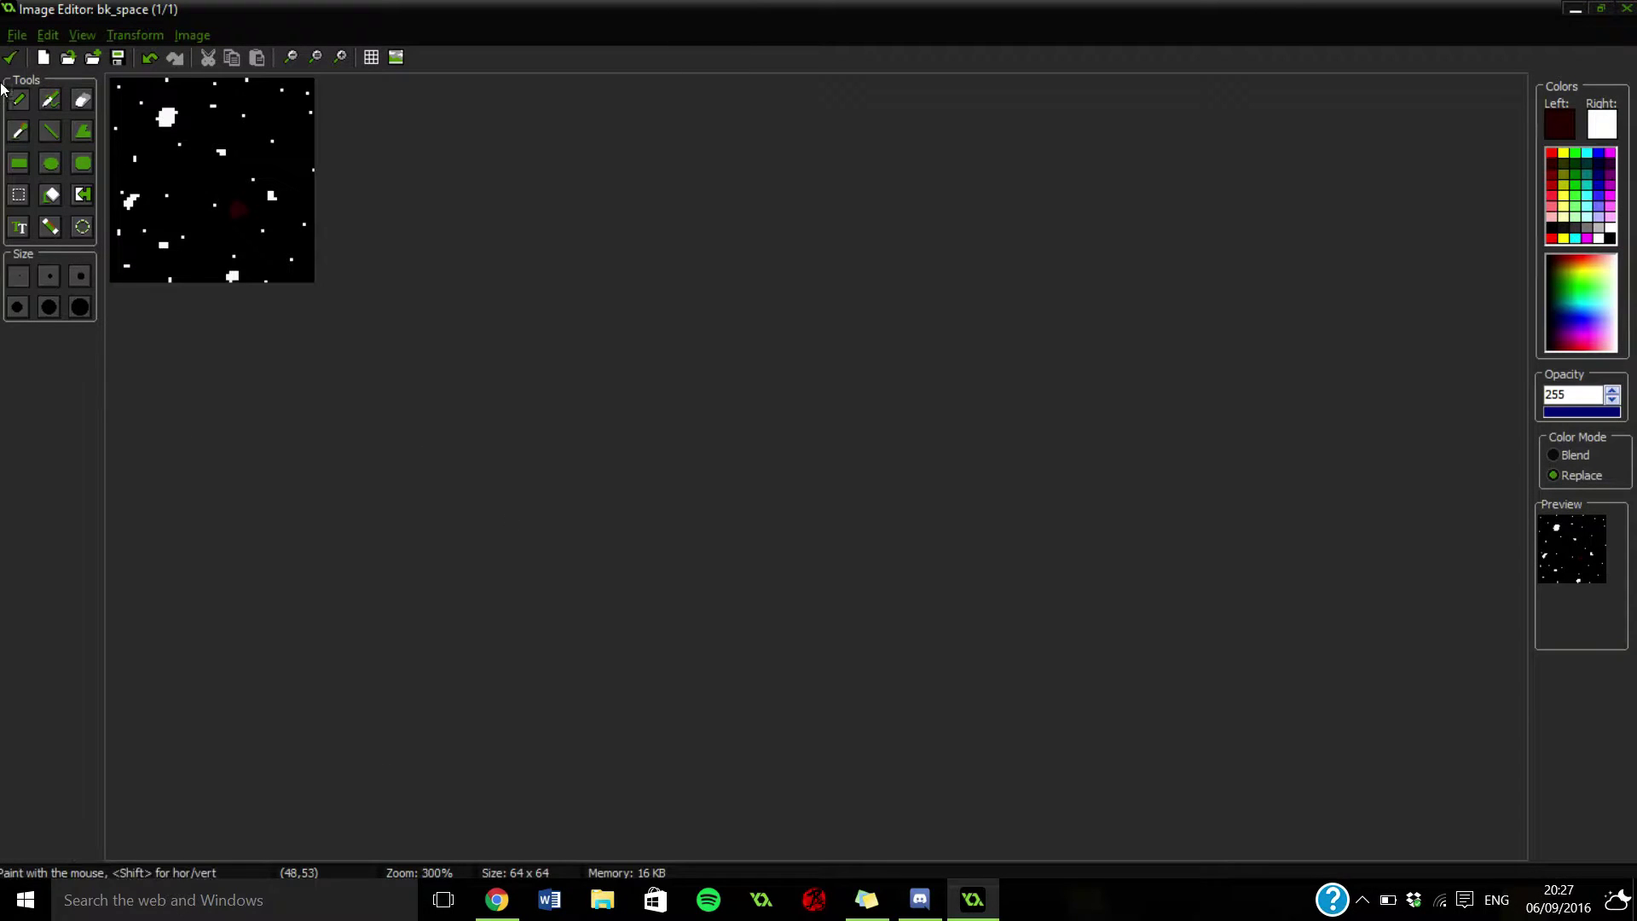
{"action": "left_click", "coordinate": [11, 58]}
{"action": "left_click", "coordinate": [388, 463]}
Create a new room named rm_room and maximise its window.
{"action": "double_click", "coordinate": [123, 236]}
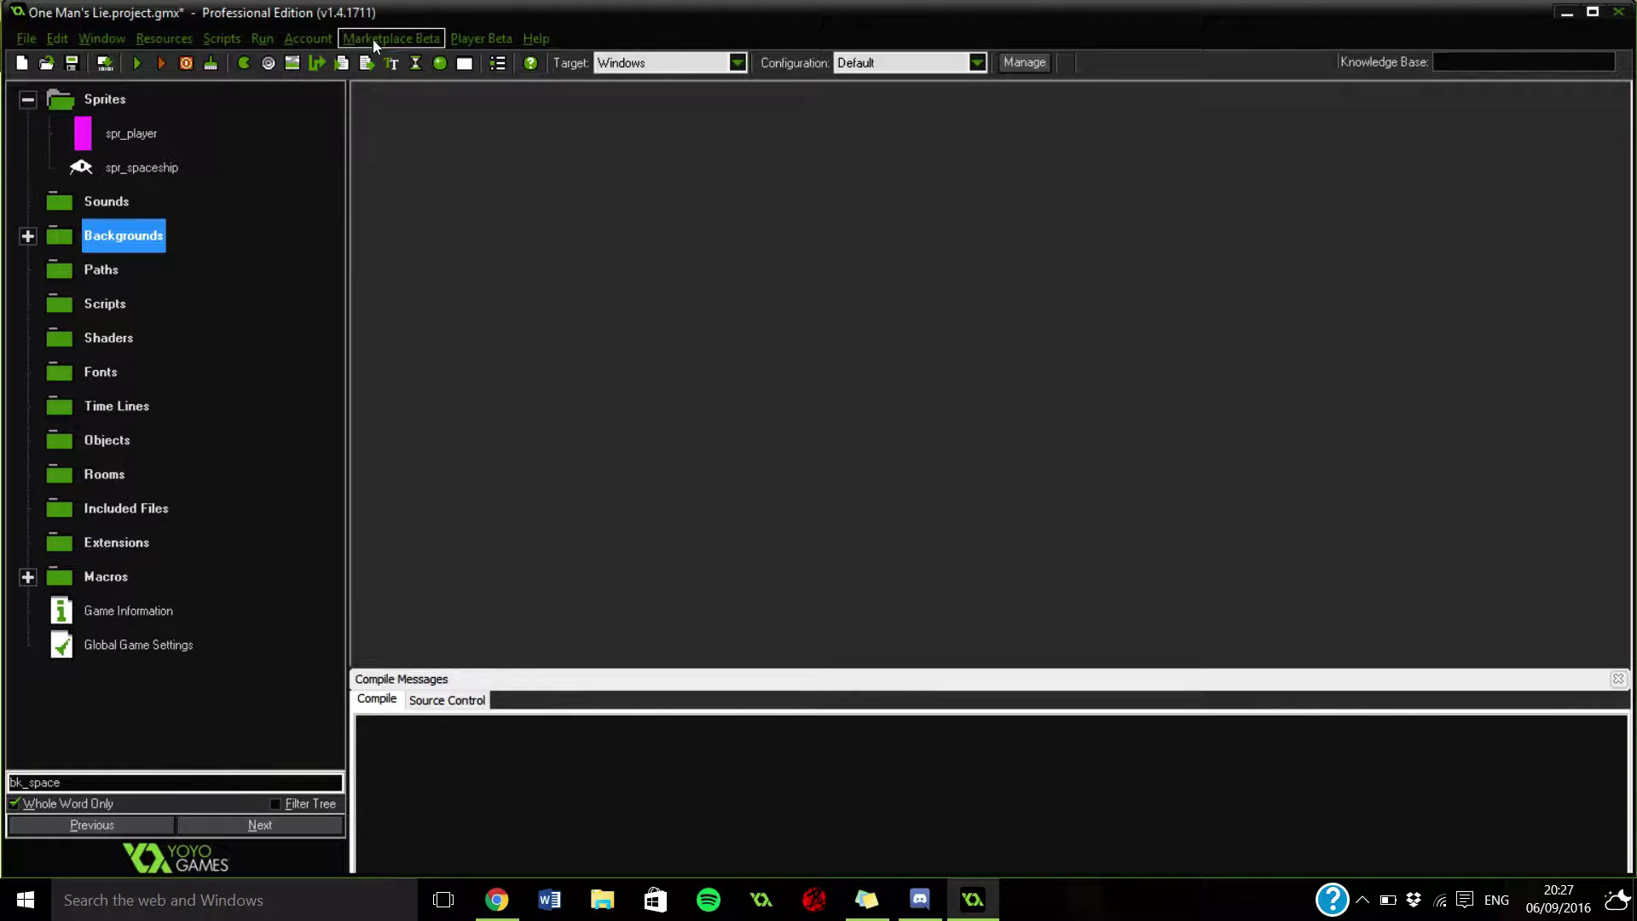
{"action": "left_click", "coordinate": [464, 64]}
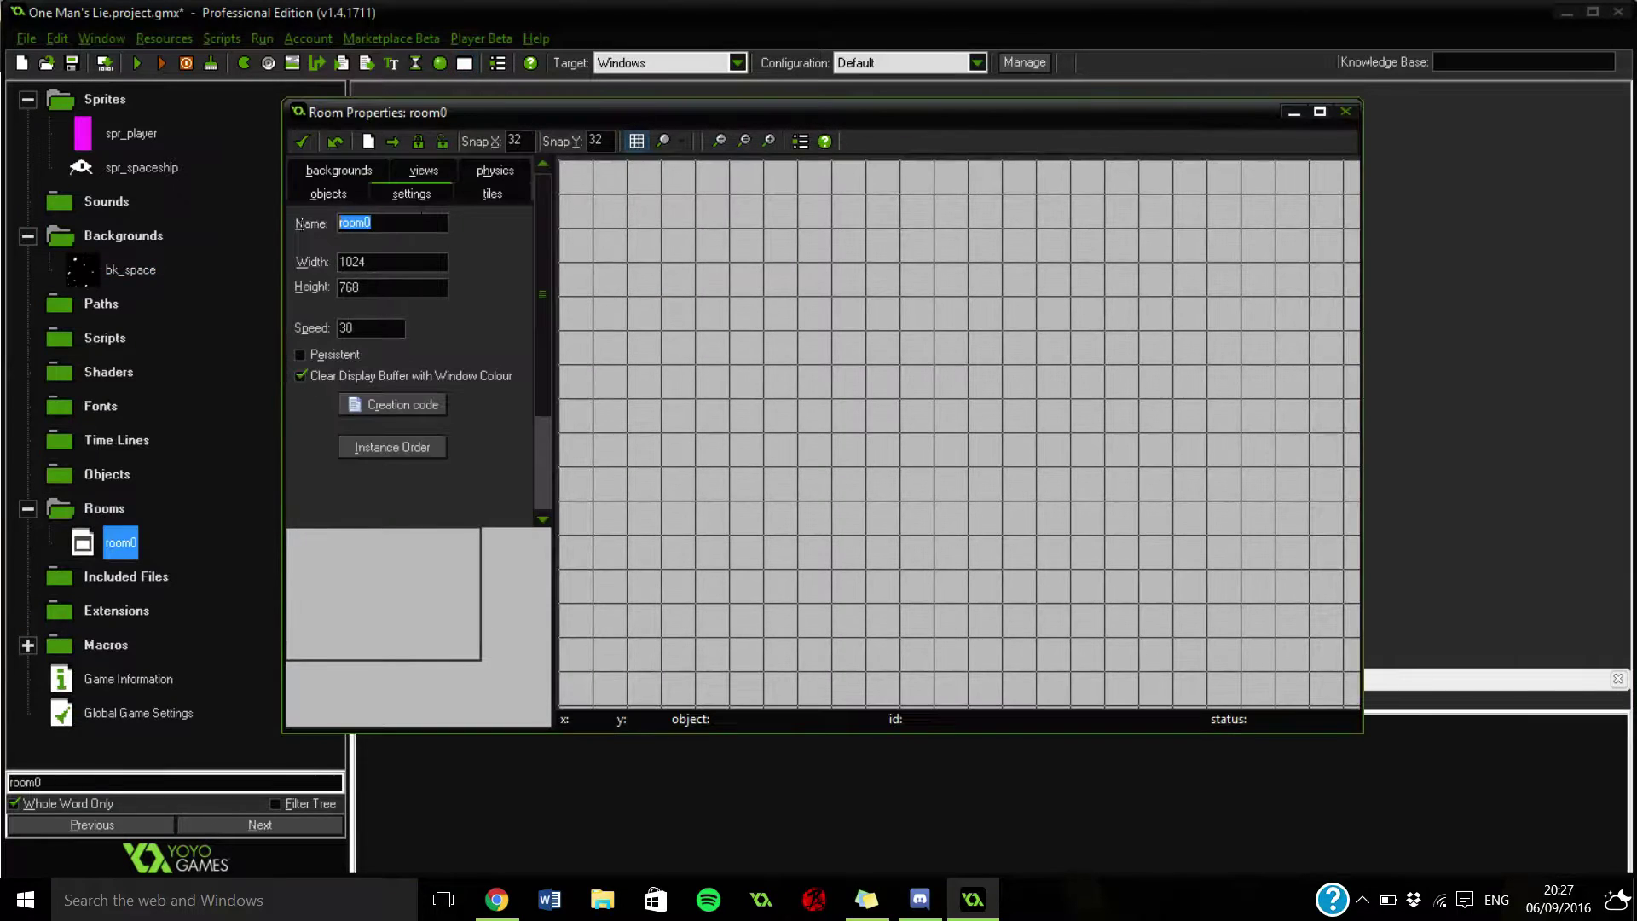
{"action": "type", "text": "rm_"}
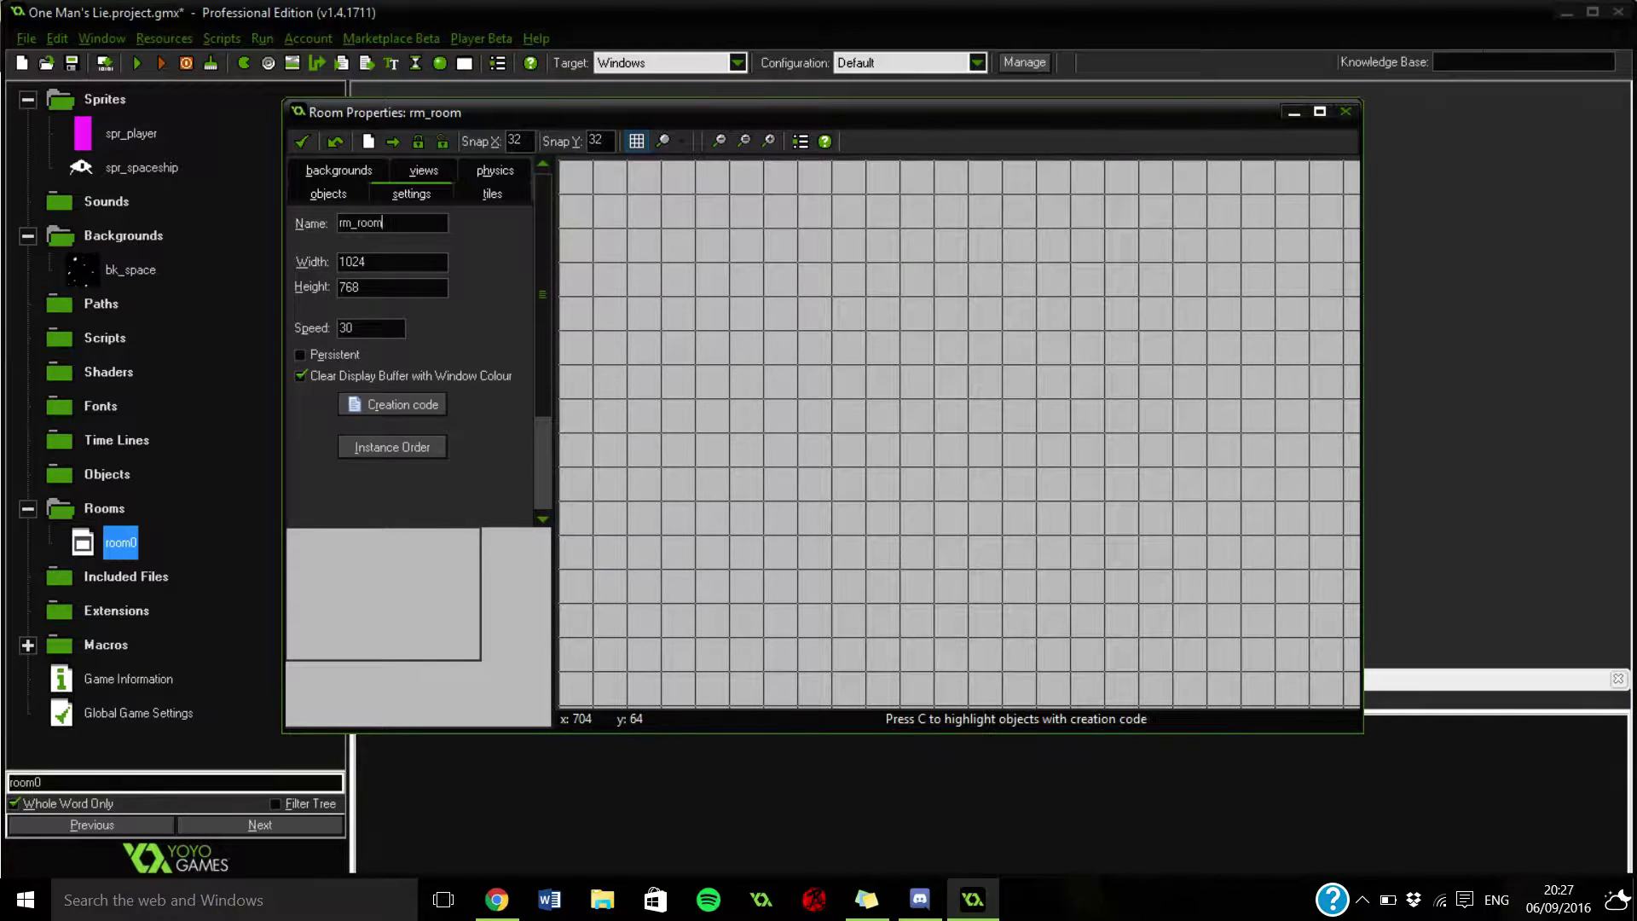
{"action": "left_click", "coordinate": [1319, 111]}
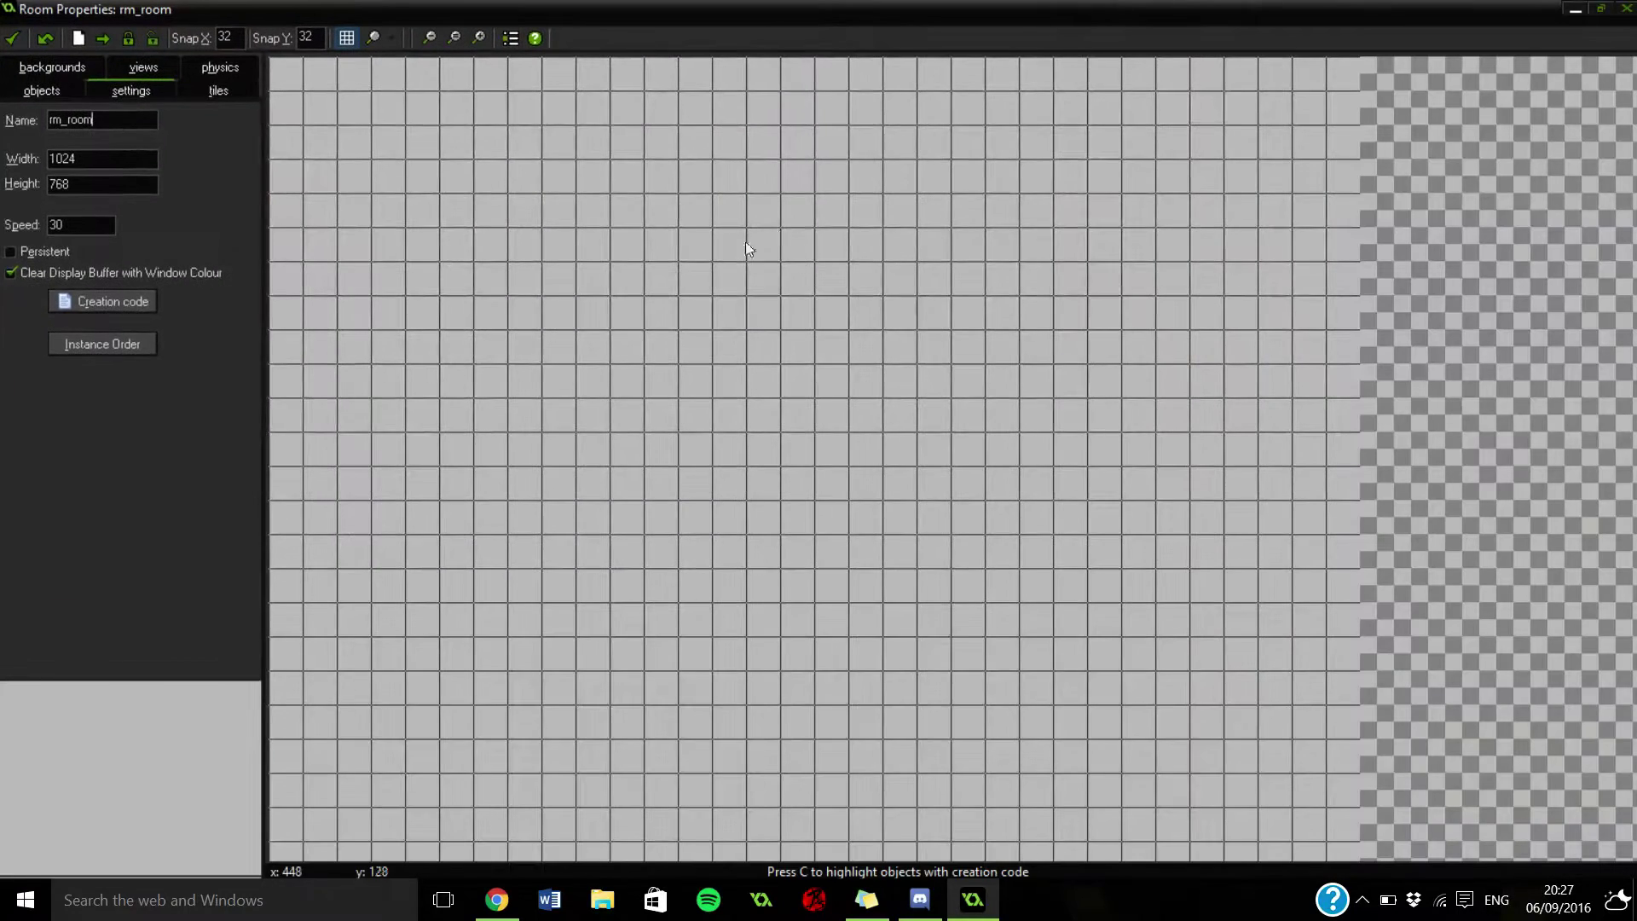
Show the room's background settings and make Background 0 visible at room start.
{"action": "scroll", "coordinate": [694, 251], "scroll_direction": "down", "scroll_amount": 3}
{"action": "scroll", "coordinate": [735, 226], "scroll_direction": "up", "scroll_amount": 1}
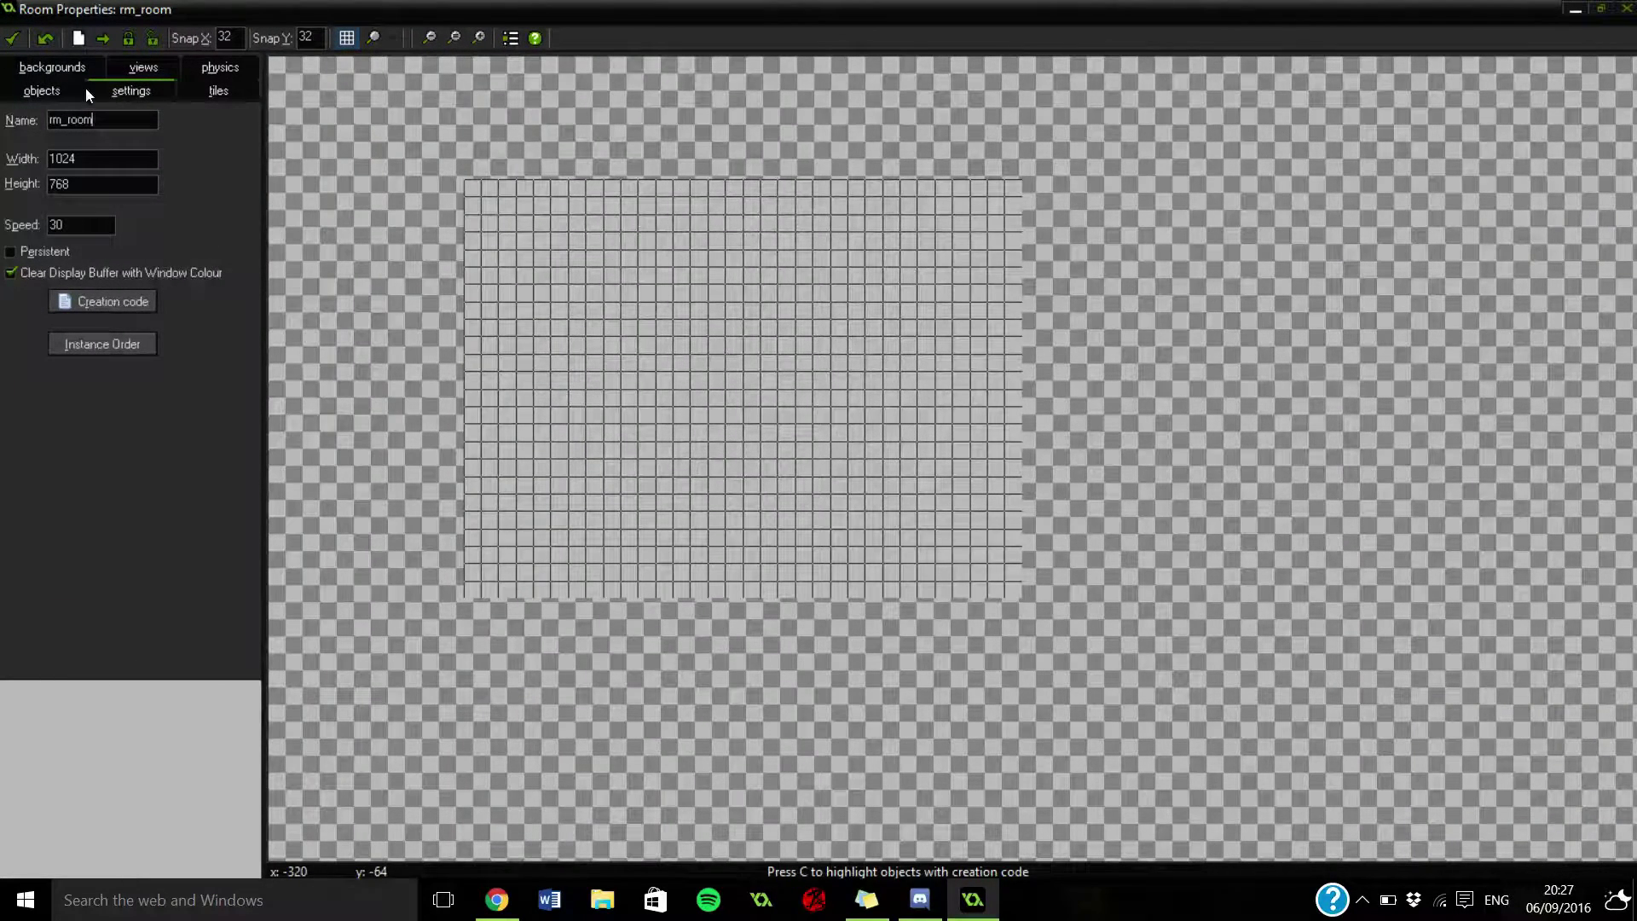
{"action": "left_click", "coordinate": [29, 75]}
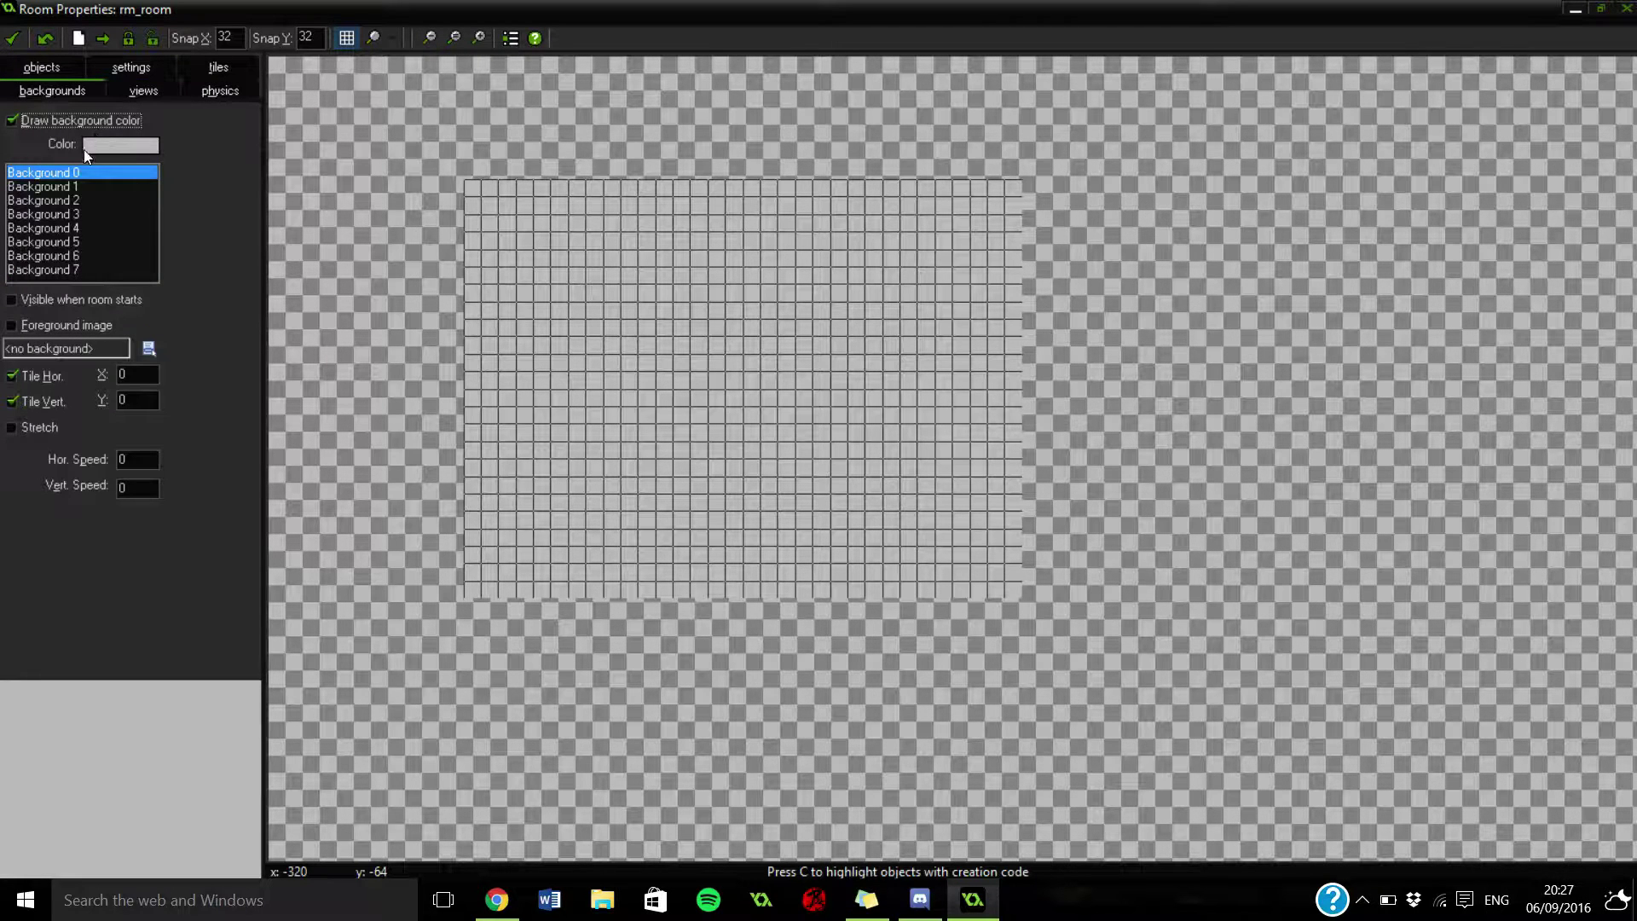
{"action": "left_click", "coordinate": [42, 300]}
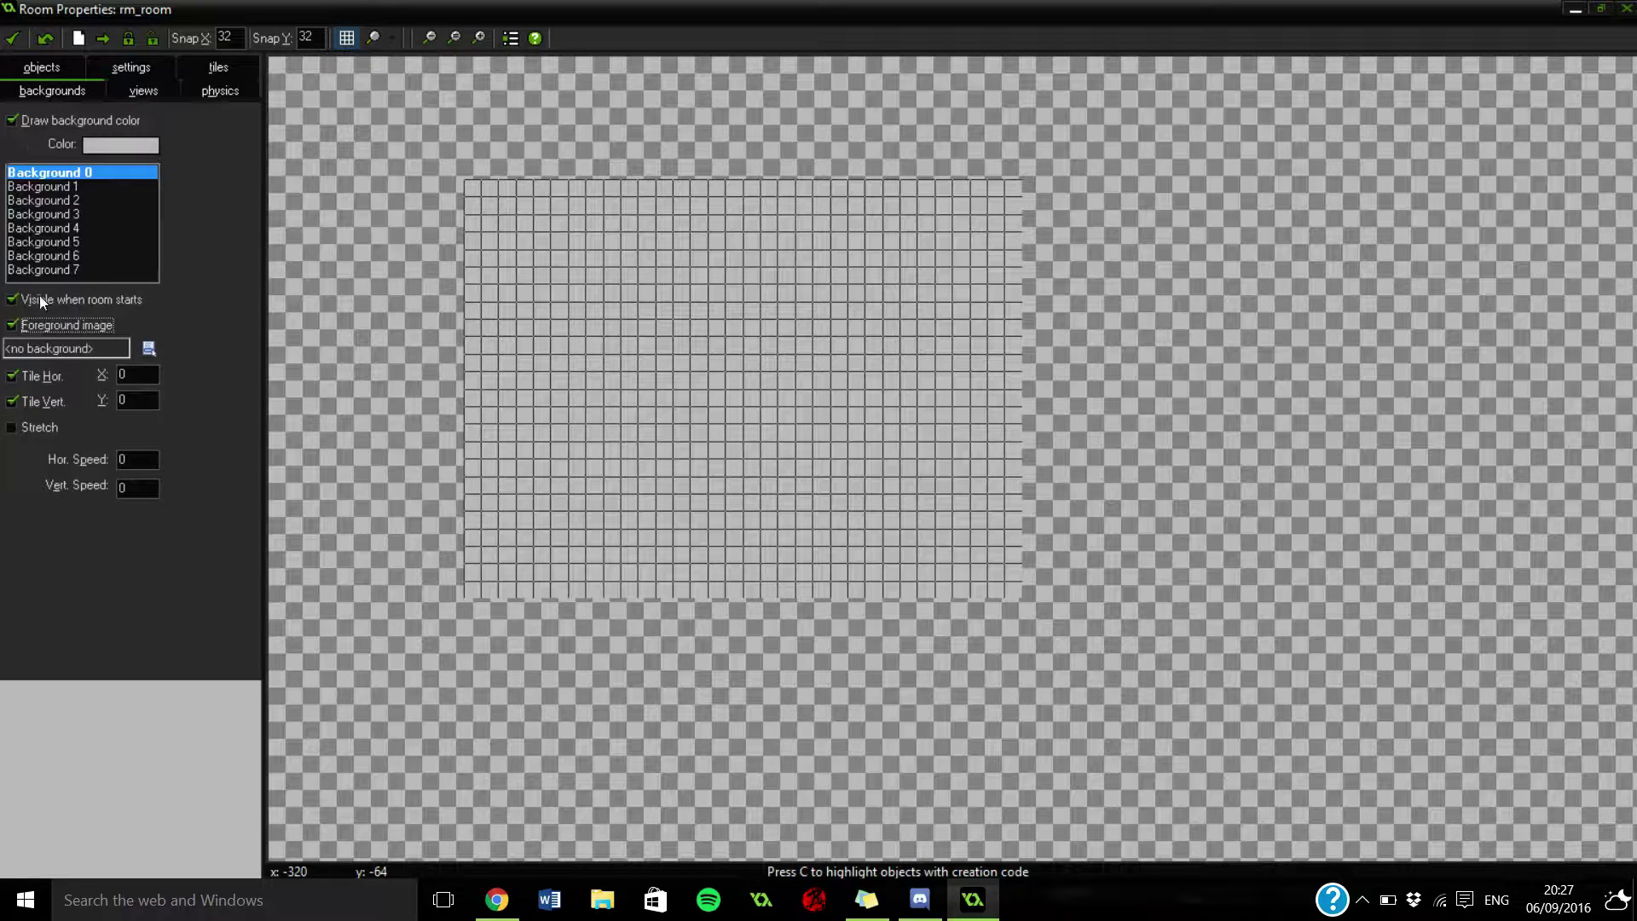
Replace rm_room's plain background colour with the bk_space image and hide the grid.
{"action": "left_click", "coordinate": [24, 123]}
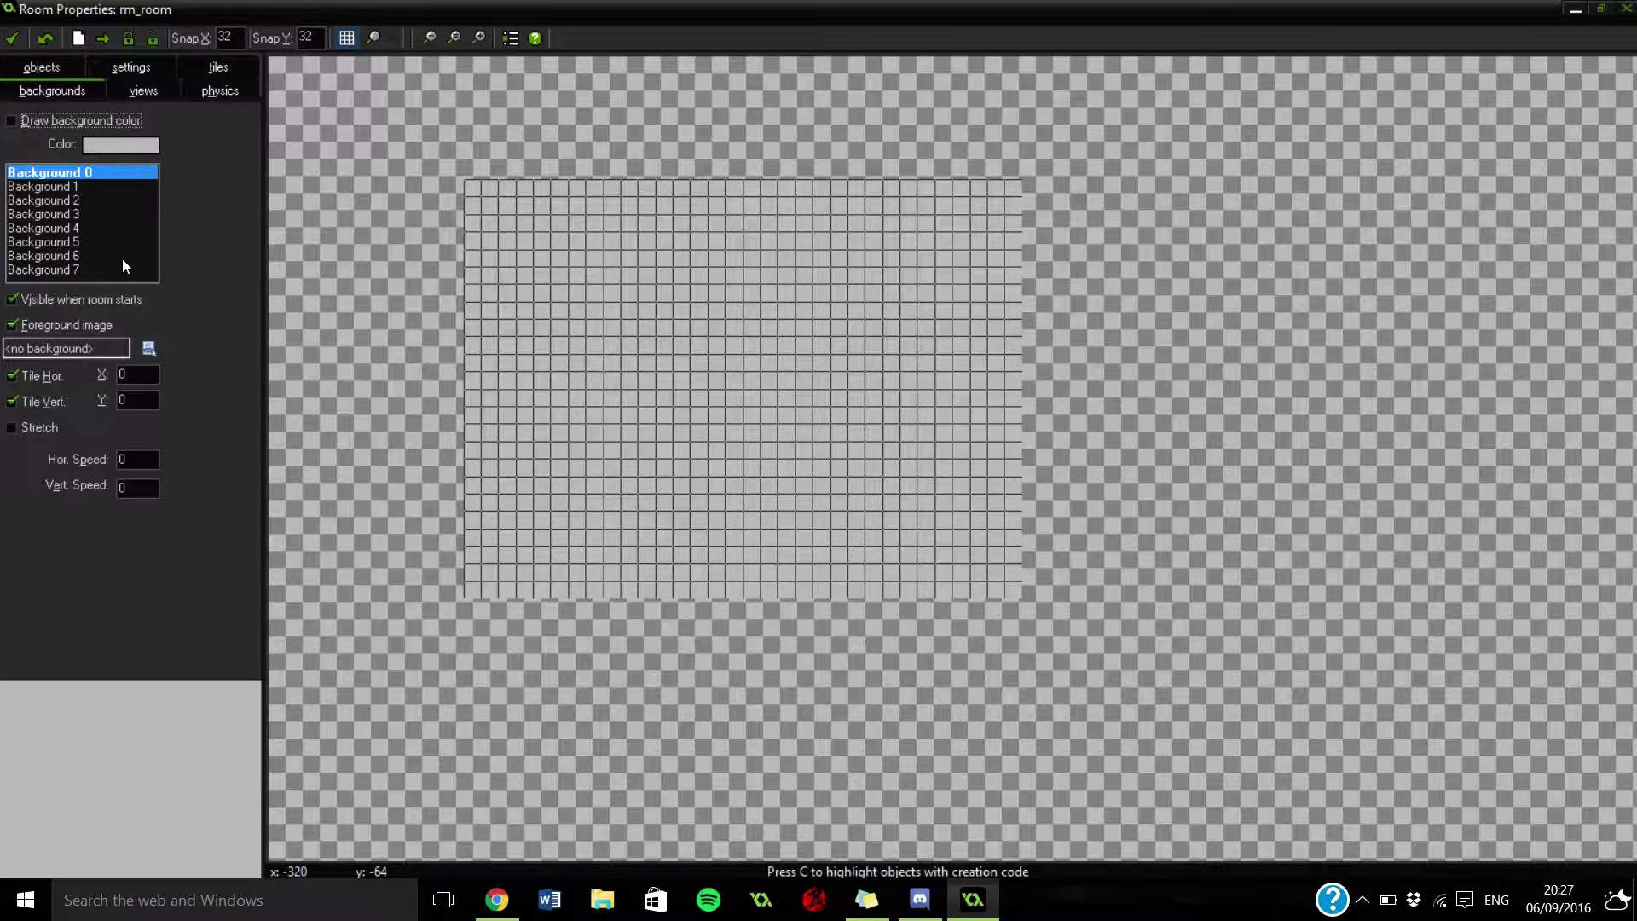
{"action": "left_click", "coordinate": [149, 348]}
{"action": "left_click", "coordinate": [187, 424]}
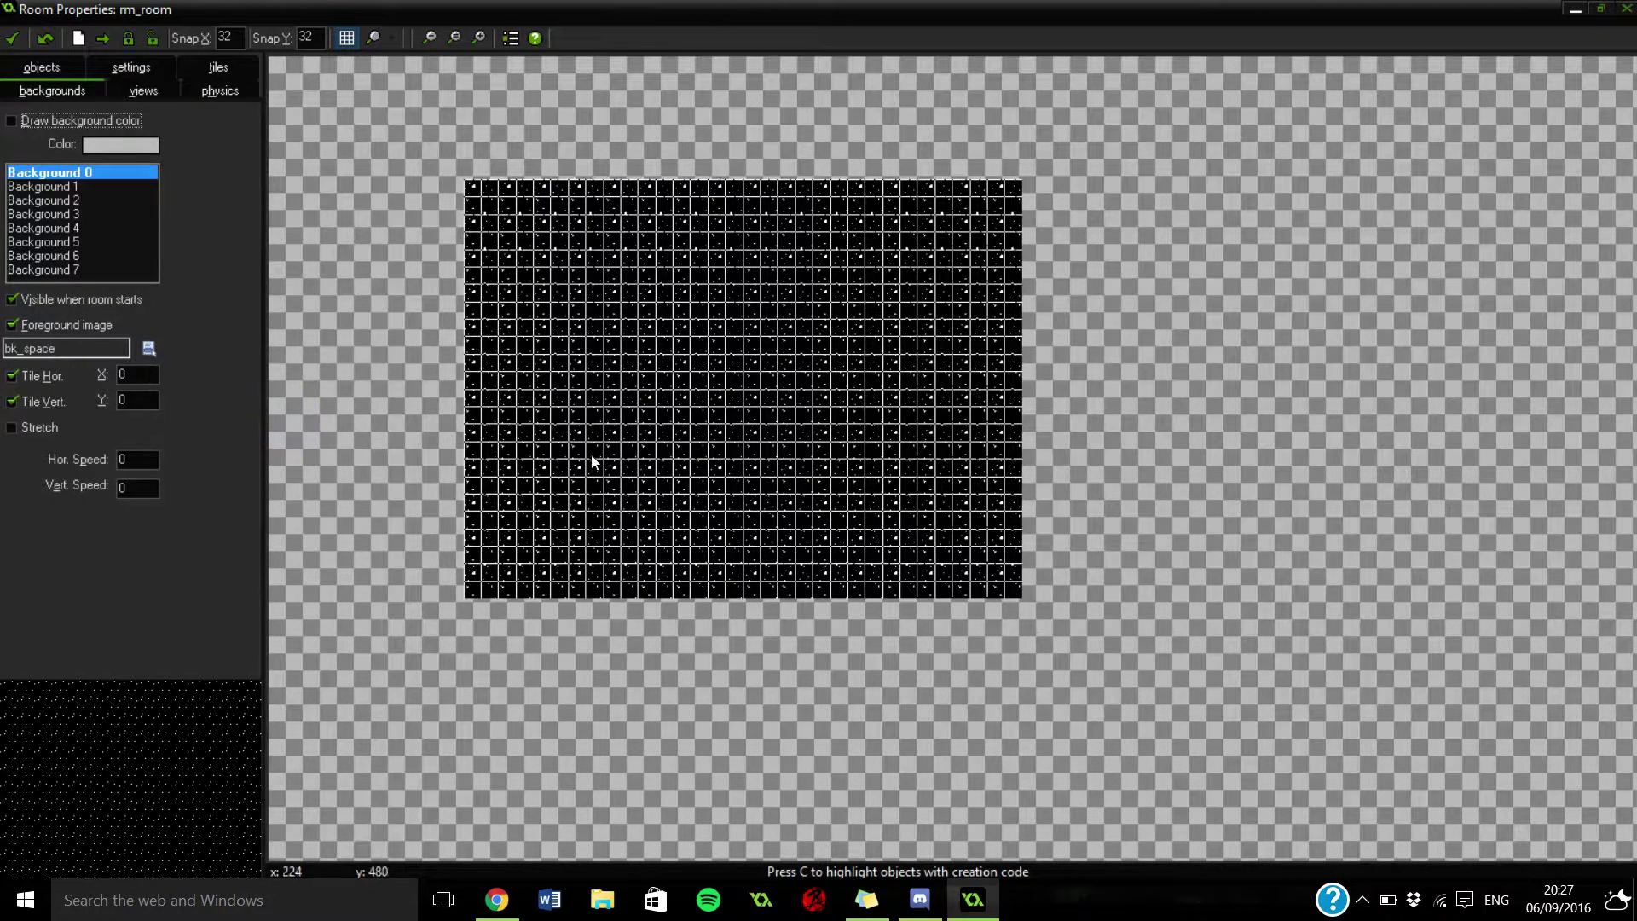
{"action": "left_click", "coordinate": [348, 39]}
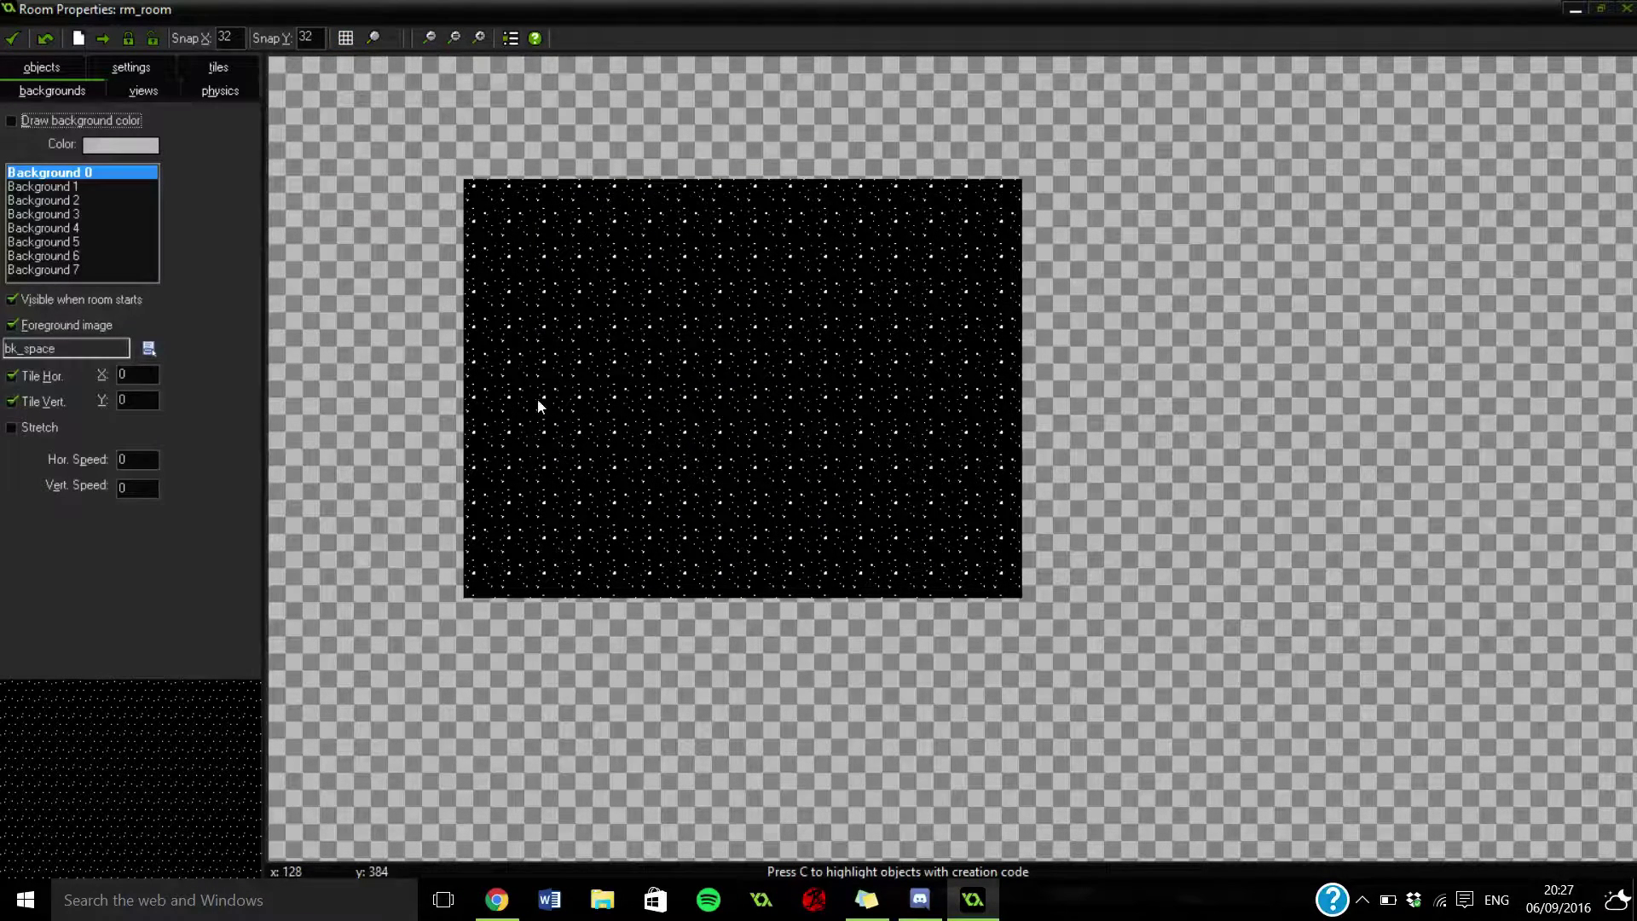
{"action": "scroll", "coordinate": [601, 413], "scroll_direction": "up", "scroll_amount": 3, "text": "ctrl"}
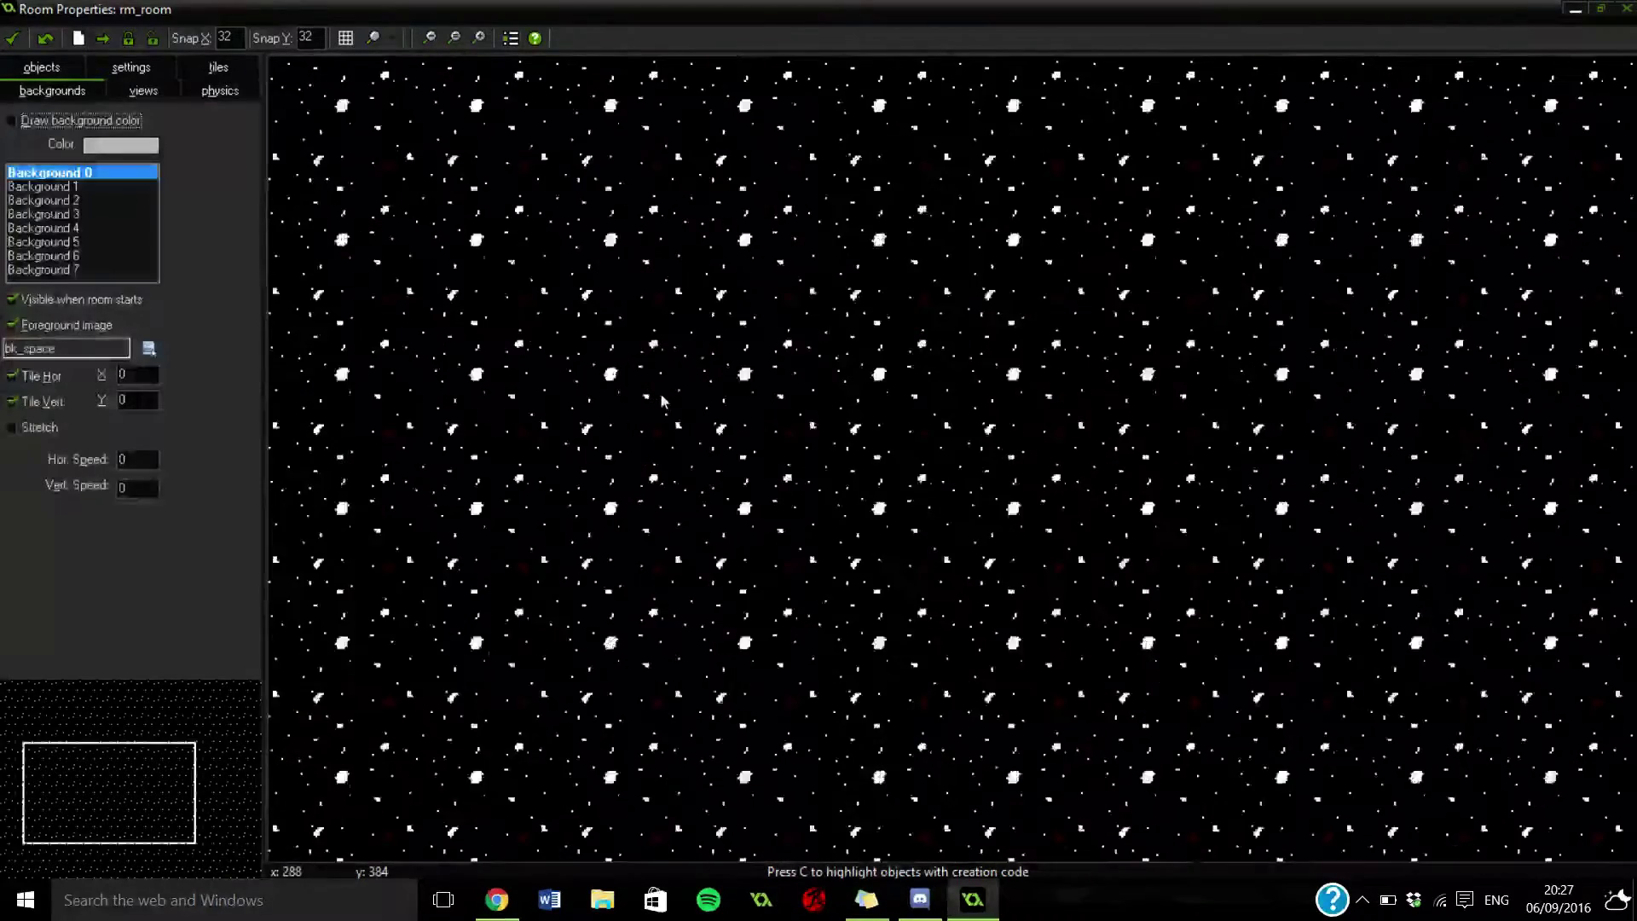
{"action": "scroll", "coordinate": [662, 418], "scroll_direction": "up", "scroll_amount": 1, "text": "ctrl"}
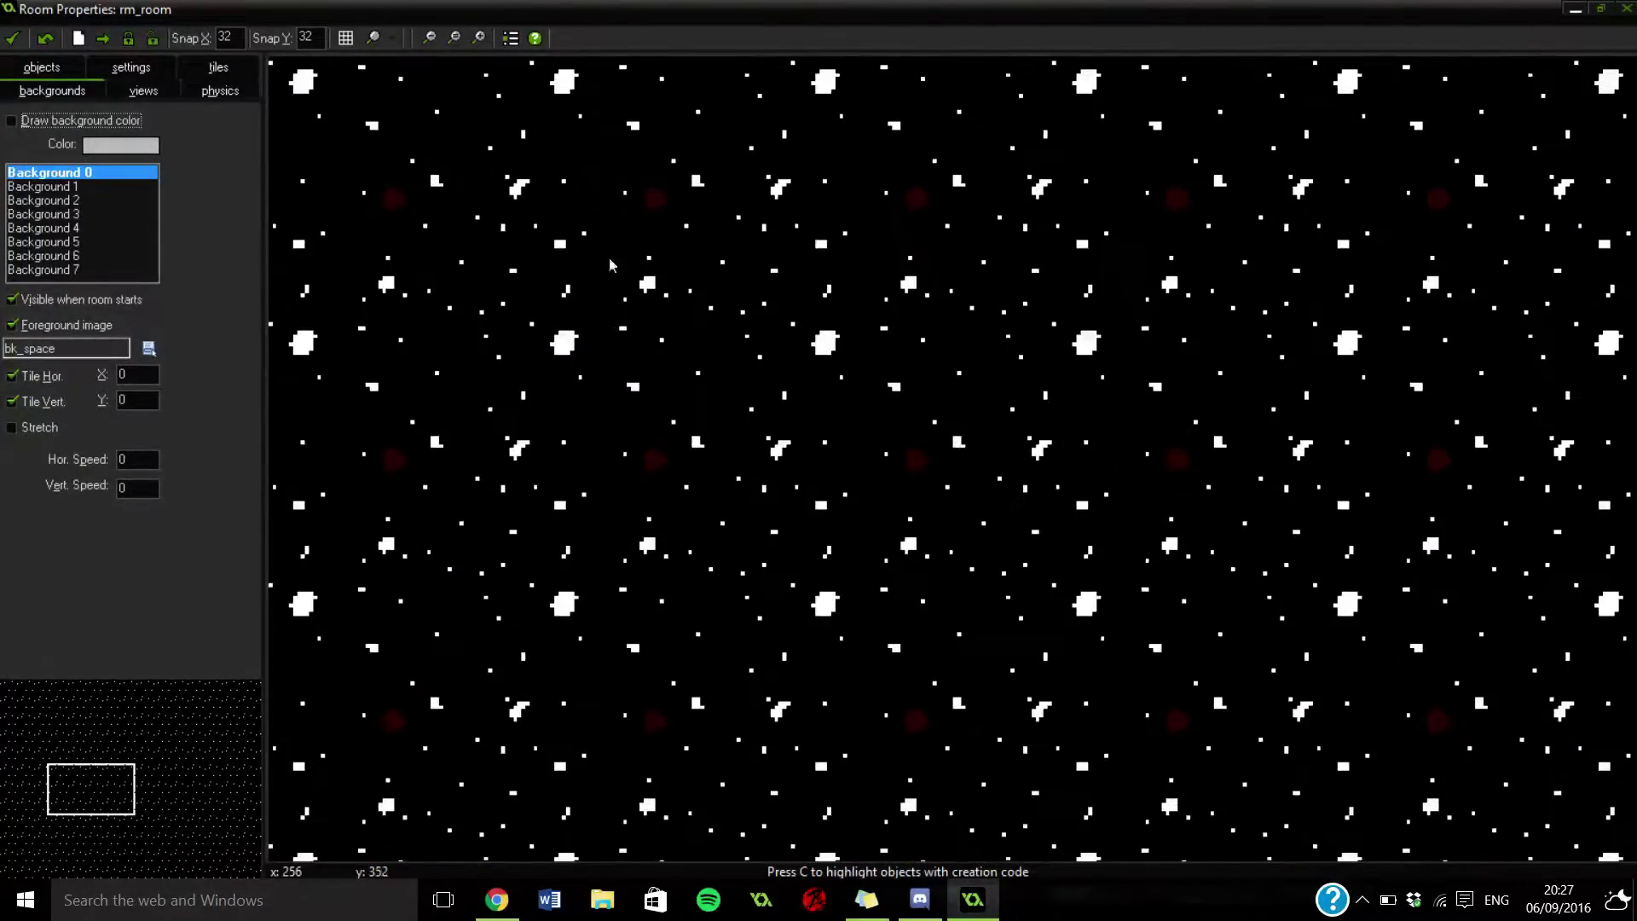
{"action": "scroll", "coordinate": [611, 518], "scroll_direction": "down", "scroll_amount": 3, "text": "ctrl"}
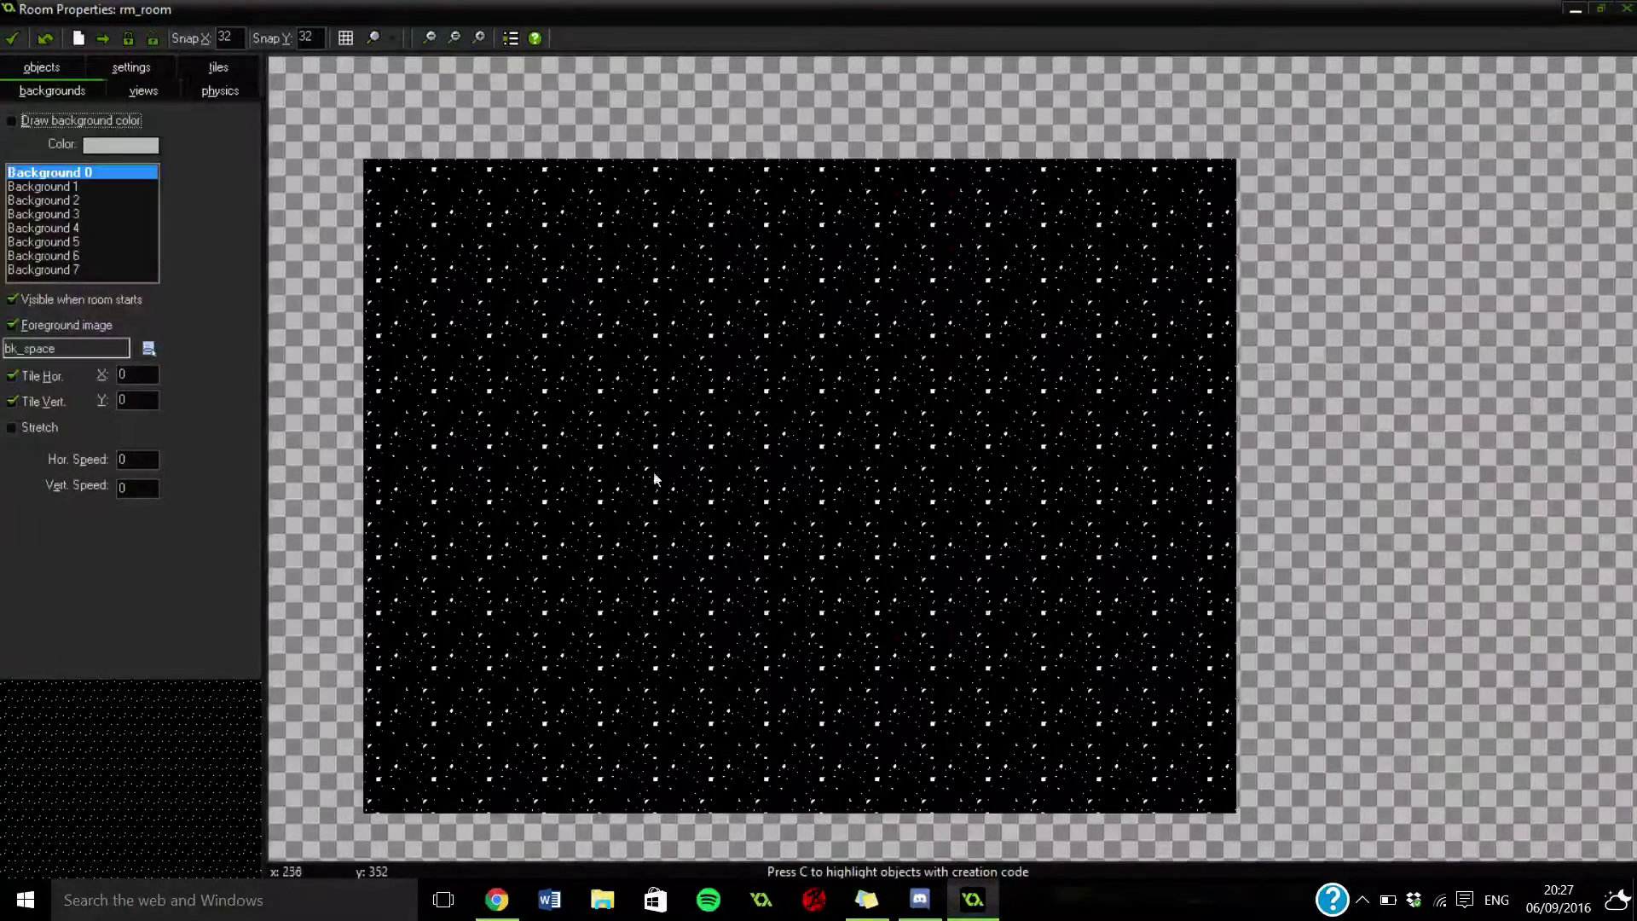
Open bk_space's image in the editor and pick white as the drawing colour.
{"action": "left_click", "coordinate": [13, 39]}
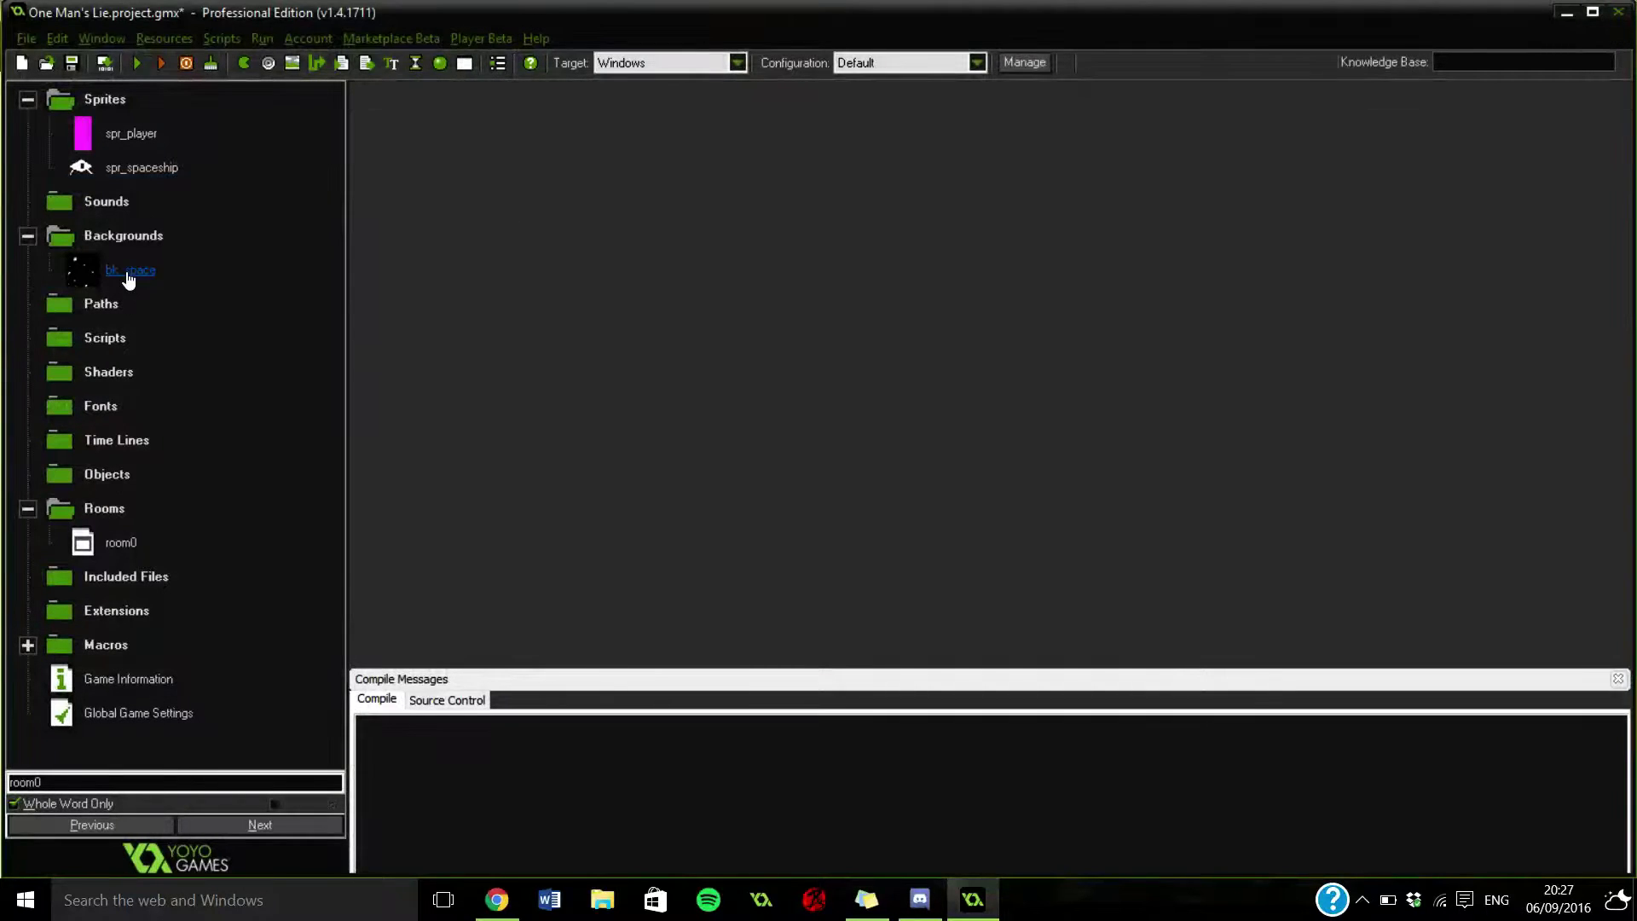
{"action": "double_click", "coordinate": [128, 273]}
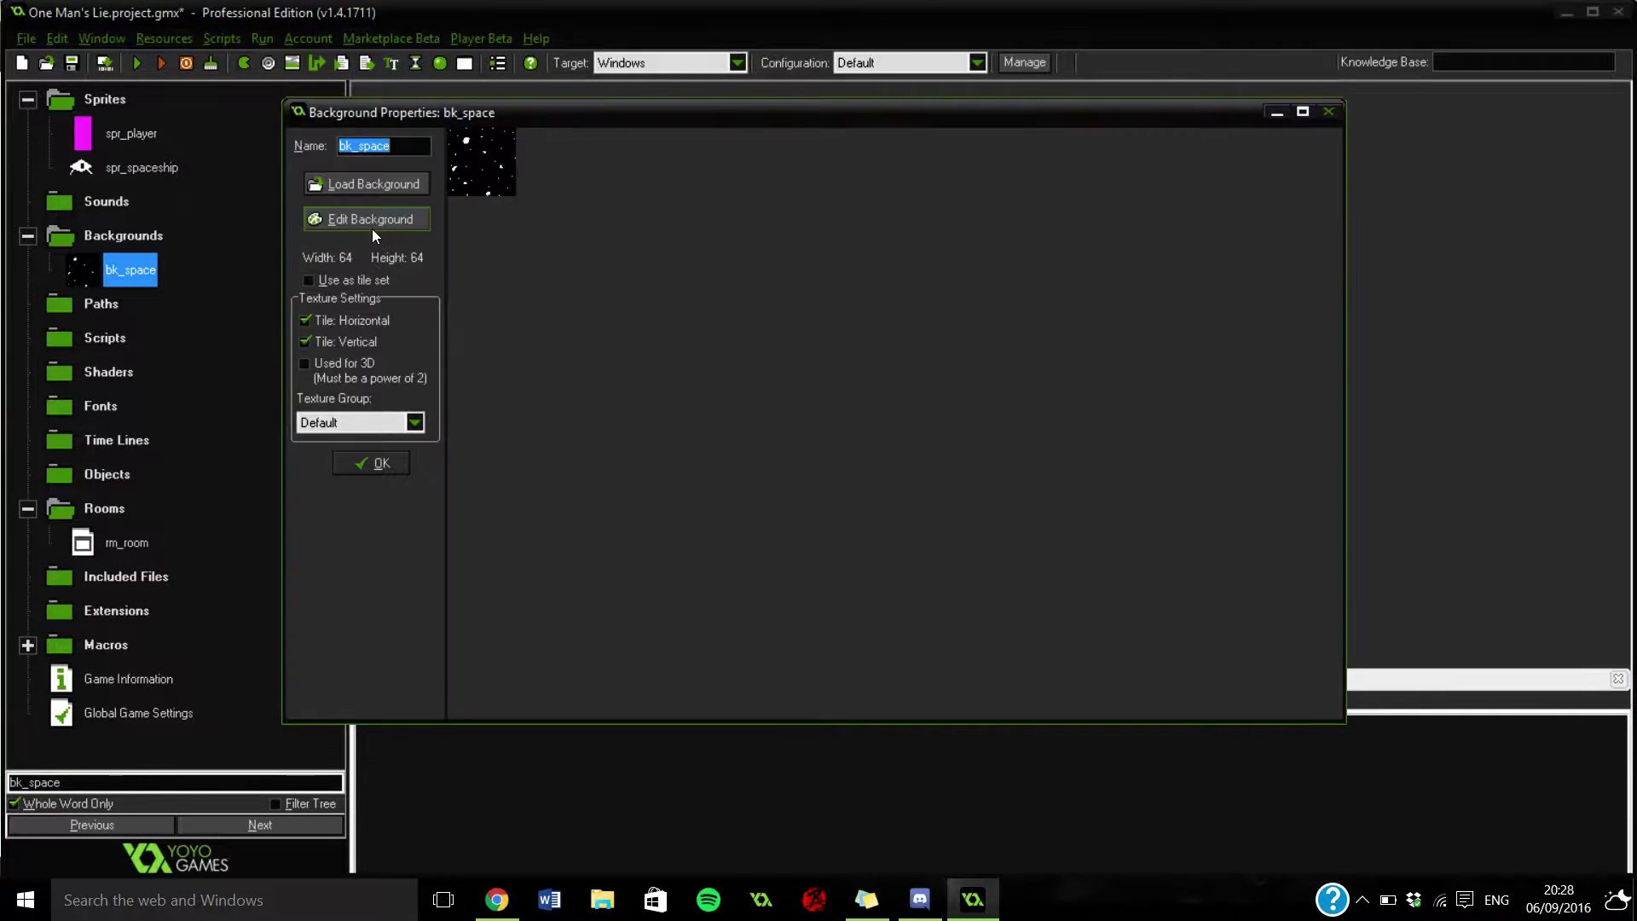
{"action": "left_click", "coordinate": [372, 229]}
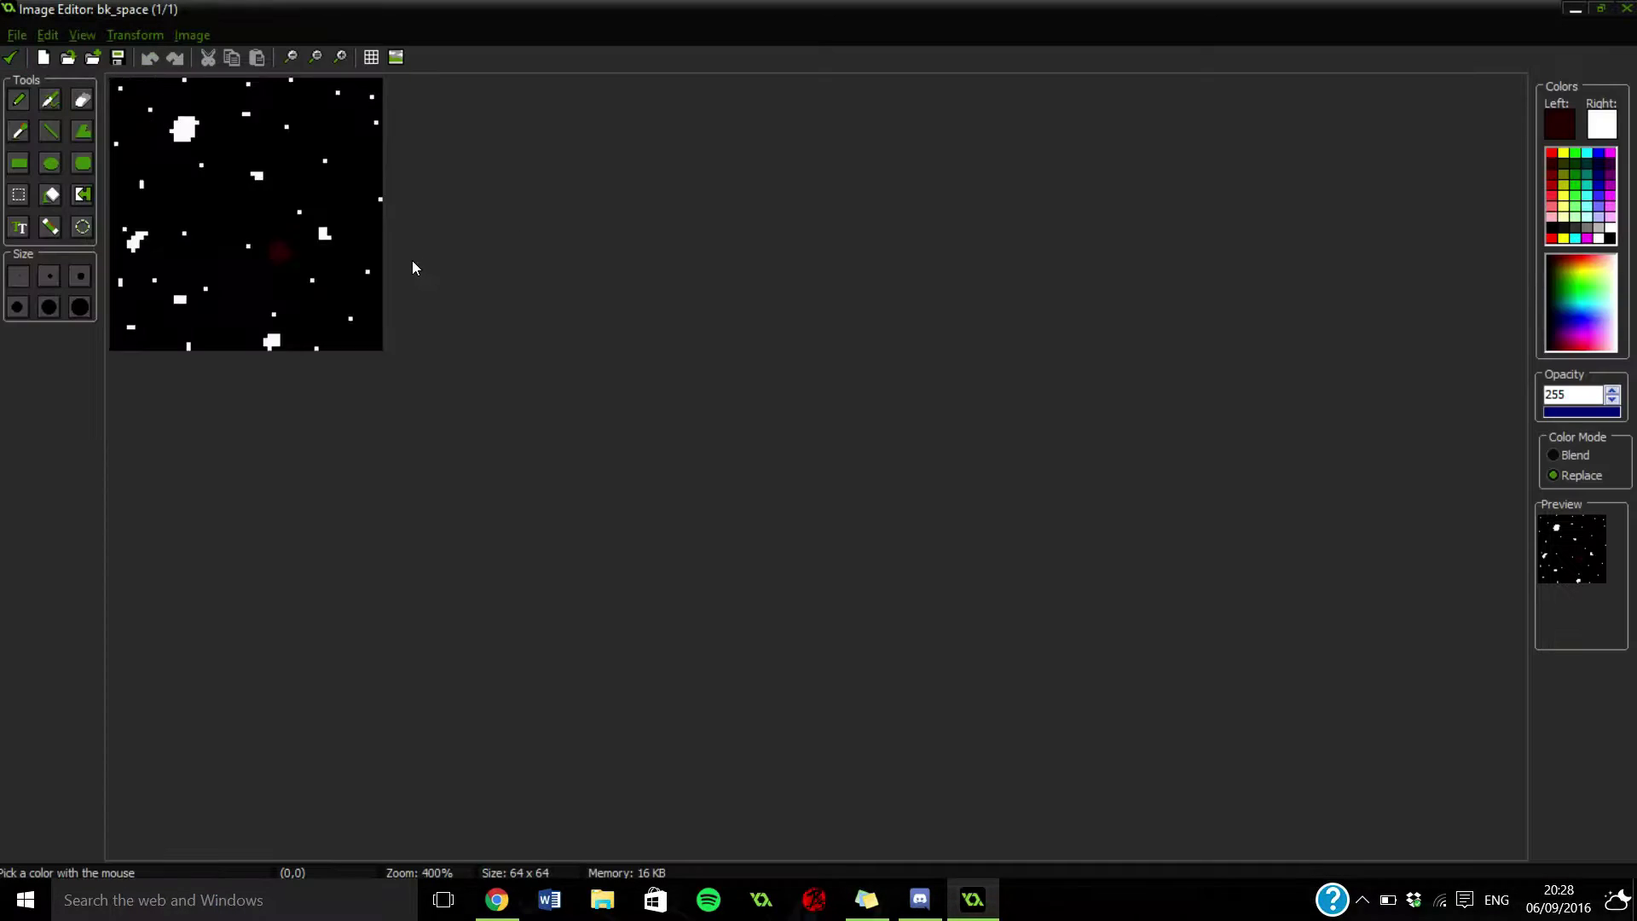
{"action": "scroll", "coordinate": [413, 260], "scroll_direction": "up", "scroll_amount": 2}
{"action": "scroll", "coordinate": [424, 254], "scroll_direction": "up", "scroll_amount": 1}
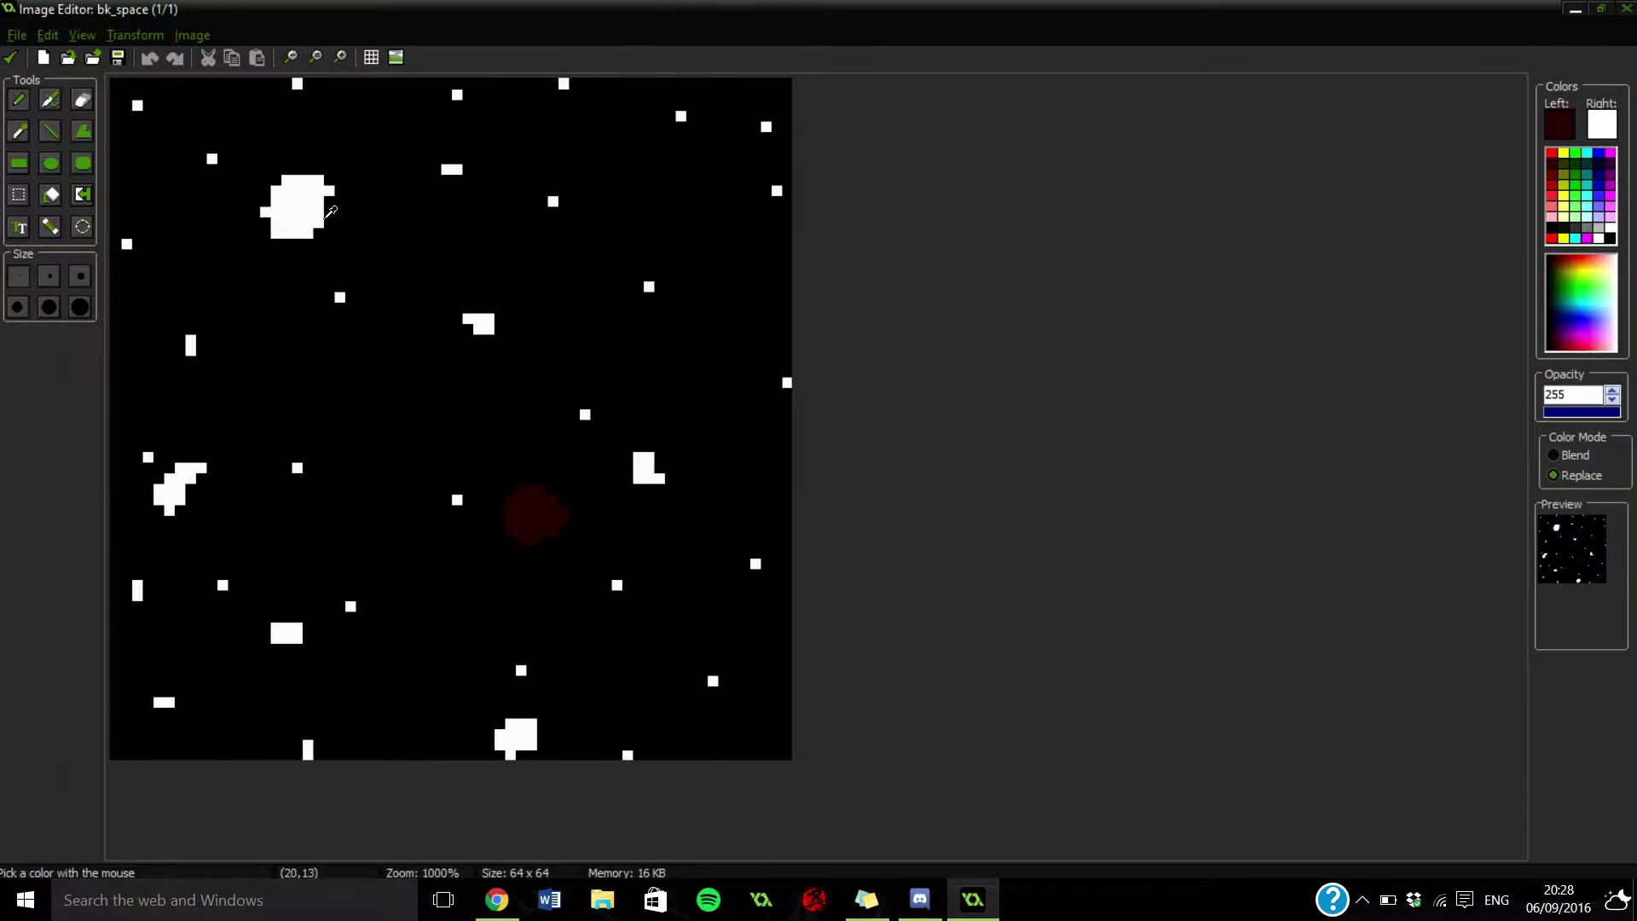
{"action": "left_click", "coordinate": [303, 194]}
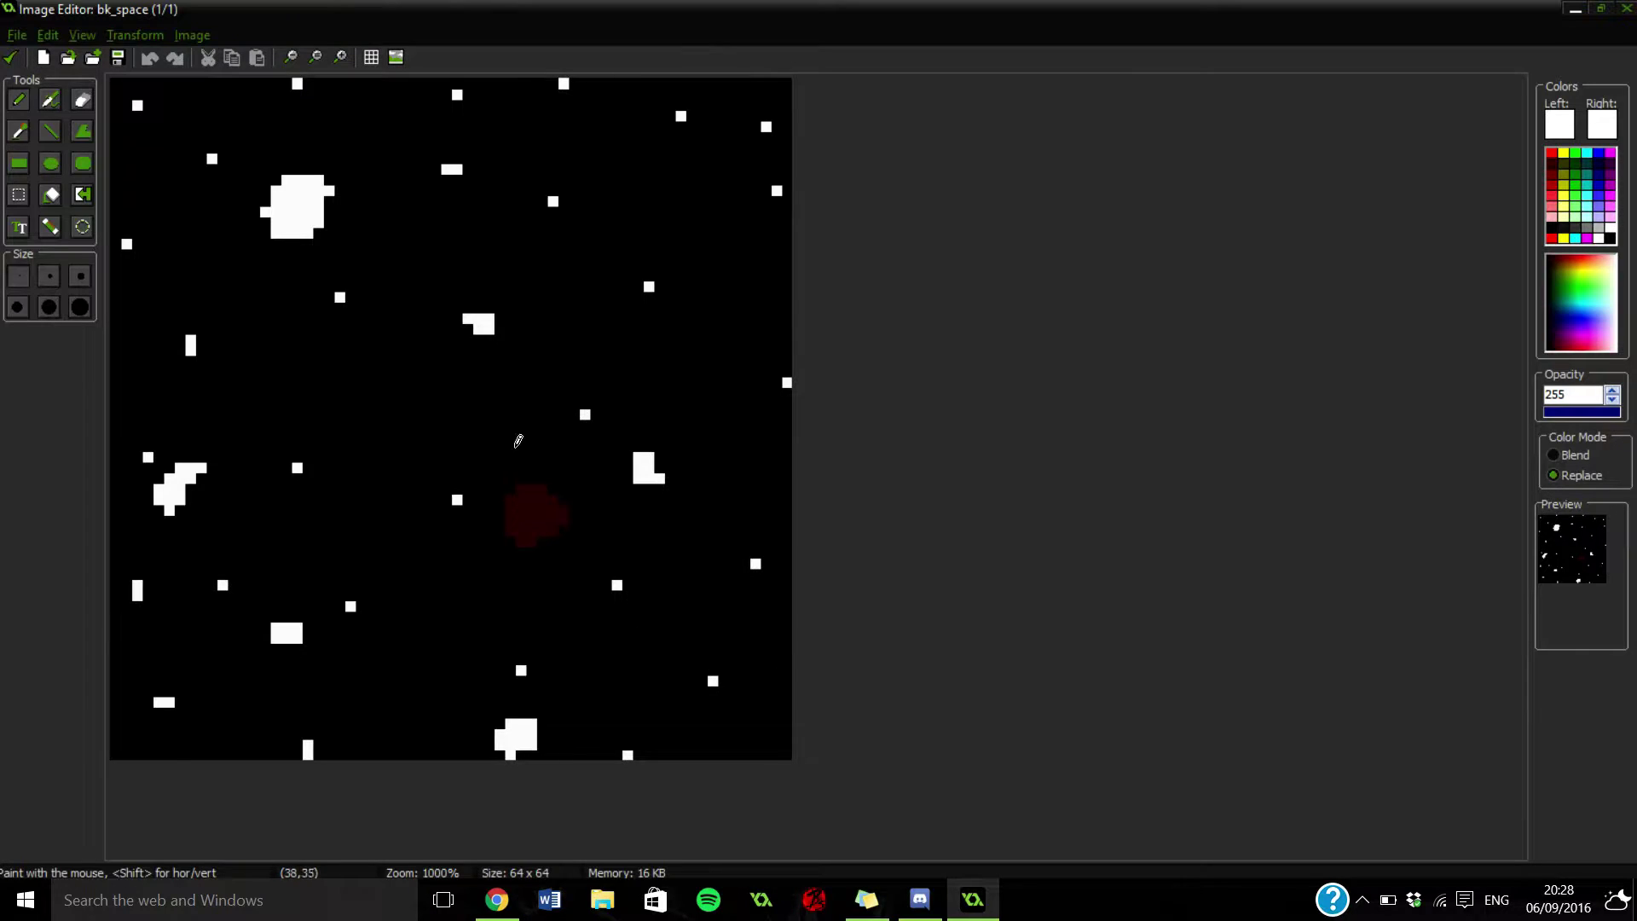
Paint a first batch of small white star dots and strokes onto the tile.
{"action": "left_click_drag", "start_coordinate": [712, 361], "coordinate": [716, 332]}
{"action": "left_click_drag", "start_coordinate": [680, 570], "coordinate": [681, 588]}
{"action": "left_click_drag", "start_coordinate": [766, 680], "coordinate": [777, 681]}
{"action": "left_click", "coordinate": [382, 403]}
{"action": "left_click", "coordinate": [489, 415]}
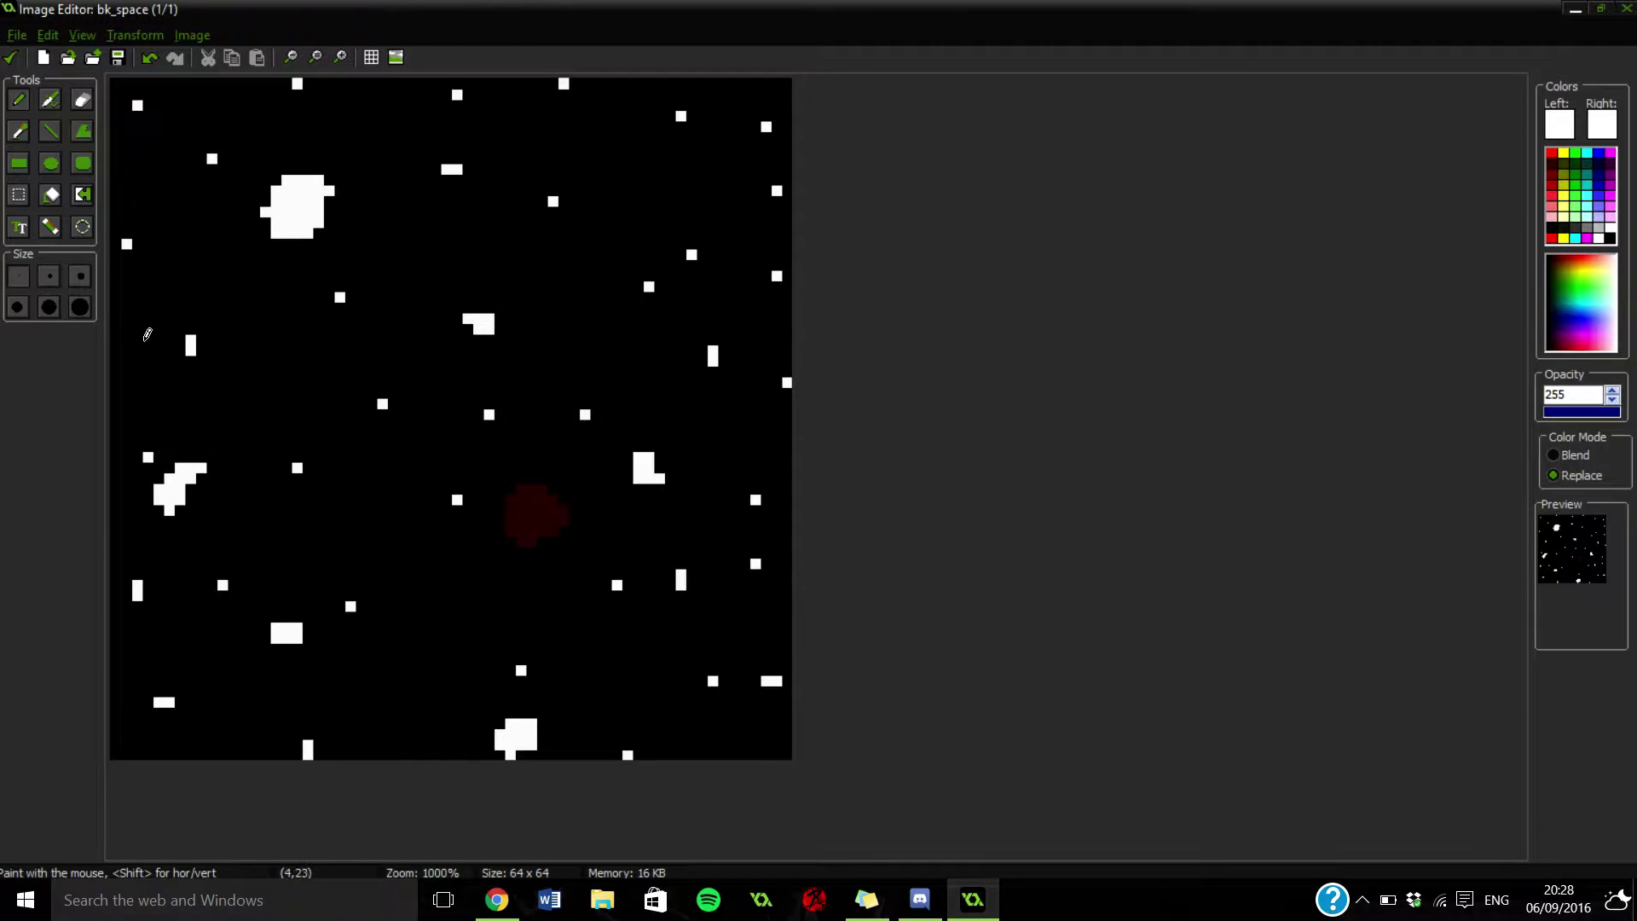
{"action": "left_click_drag", "start_coordinate": [148, 340], "coordinate": [138, 350]}
{"action": "left_click_drag", "start_coordinate": [116, 190], "coordinate": [126, 190]}
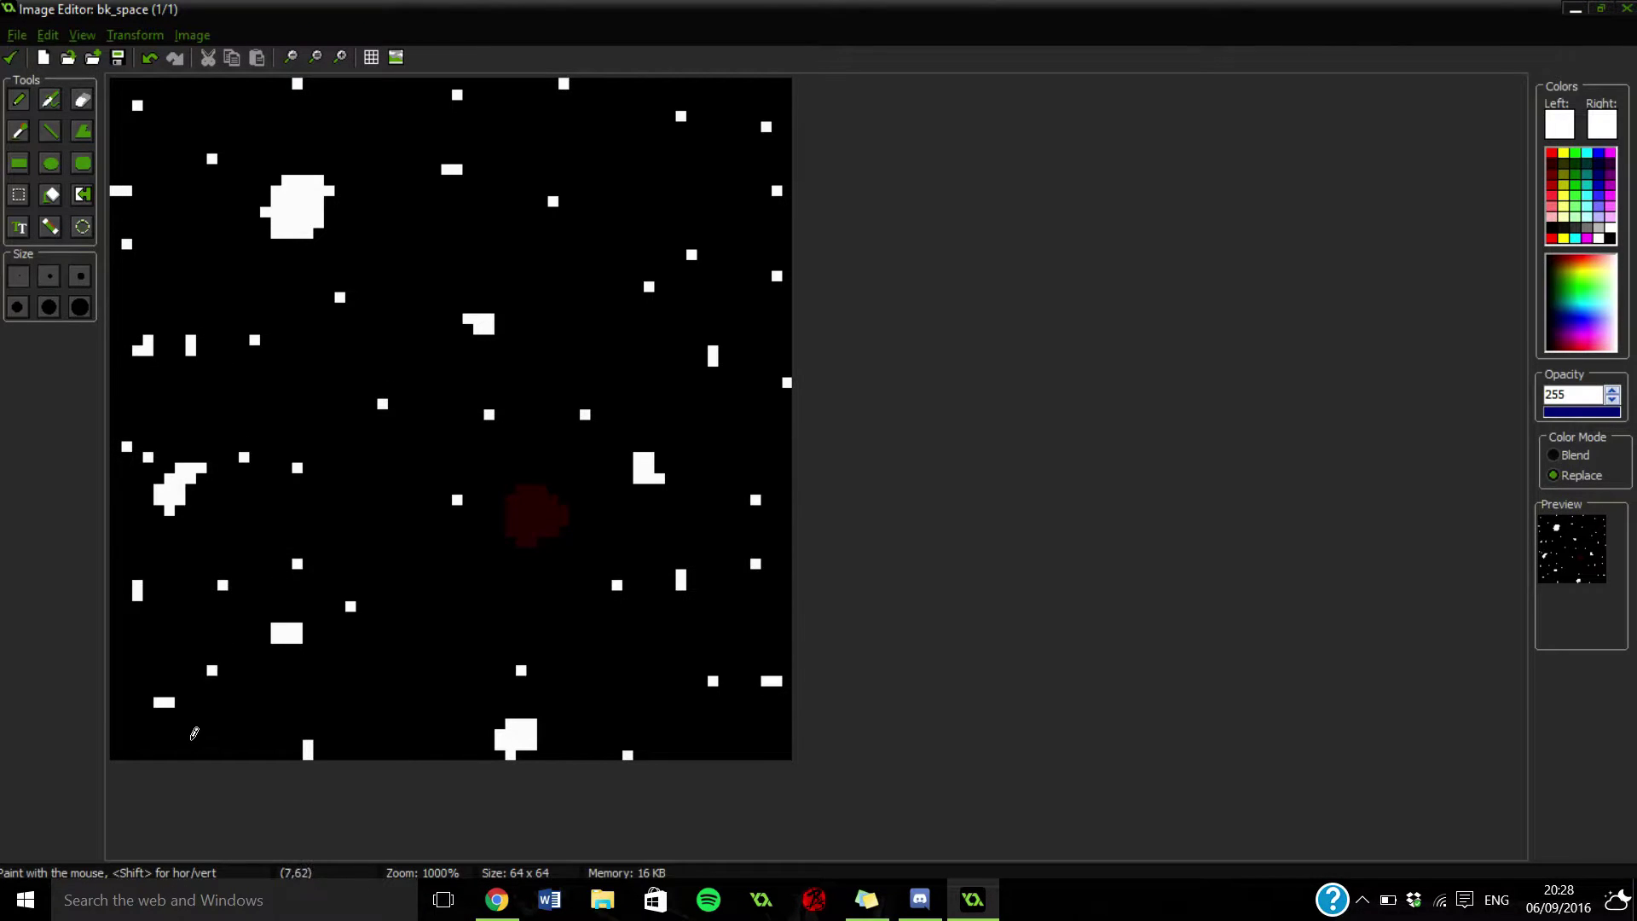
Dot more white stars into the tile's remaining empty areas.
{"action": "left_click", "coordinate": [403, 711]}
{"action": "left_click", "coordinate": [435, 595]}
{"action": "left_click_drag", "start_coordinate": [382, 509], "coordinate": [382, 520]}
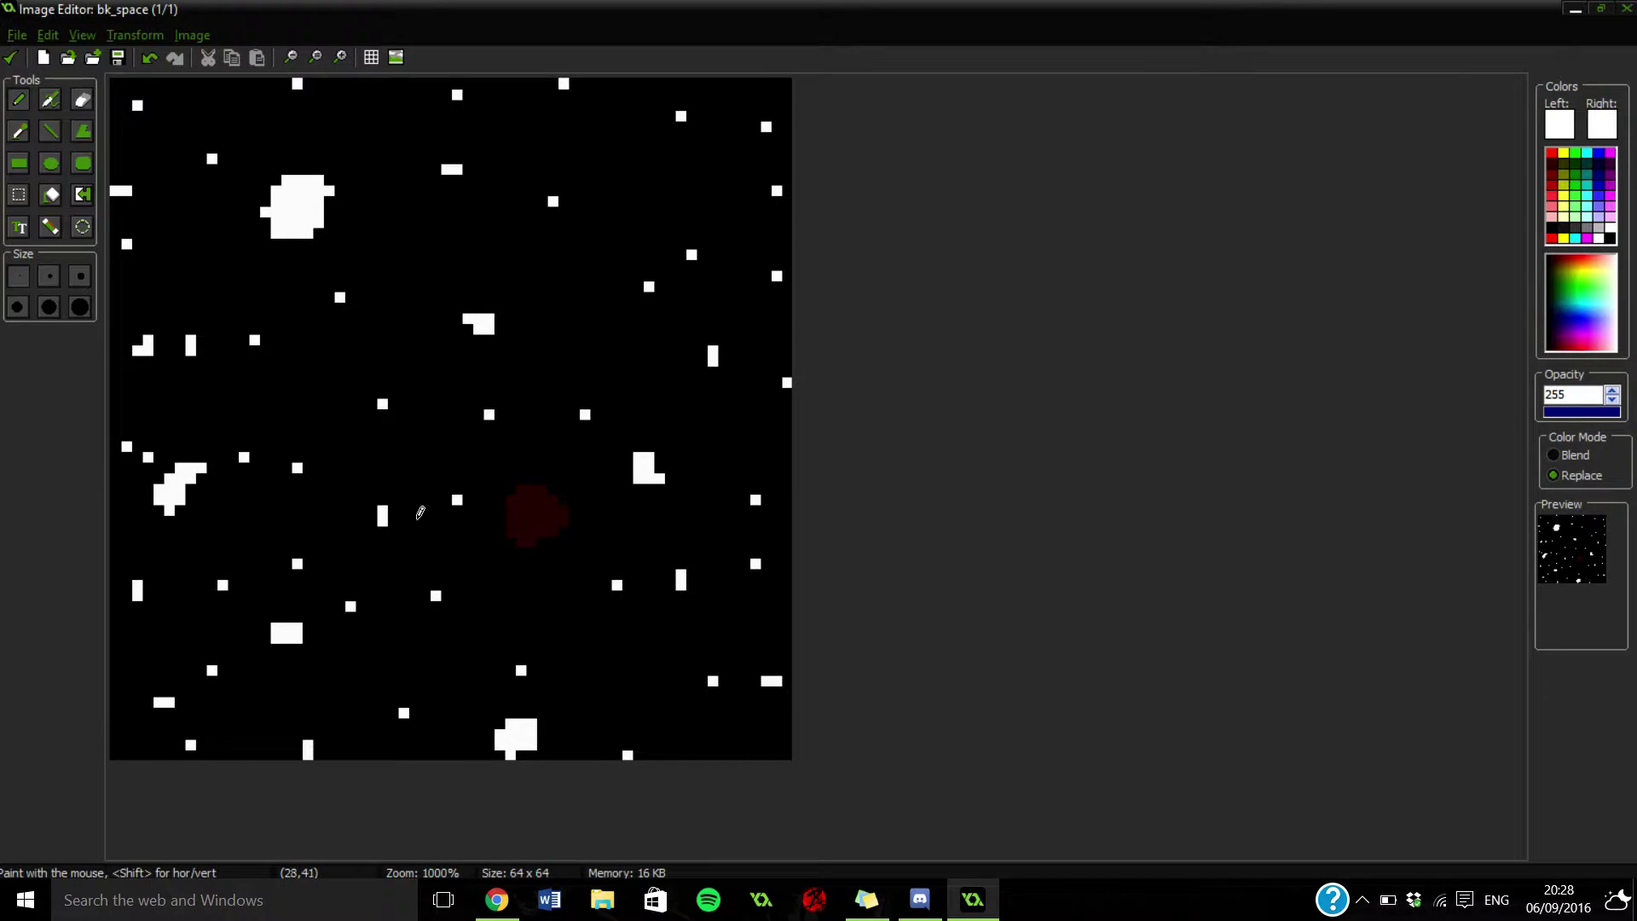
{"action": "left_click", "coordinate": [329, 393]}
{"action": "left_click", "coordinate": [403, 318]}
{"action": "left_click", "coordinate": [382, 169]}
Keep the star edits, close Background Properties and reopen rm_room.
{"action": "left_click", "coordinate": [12, 58]}
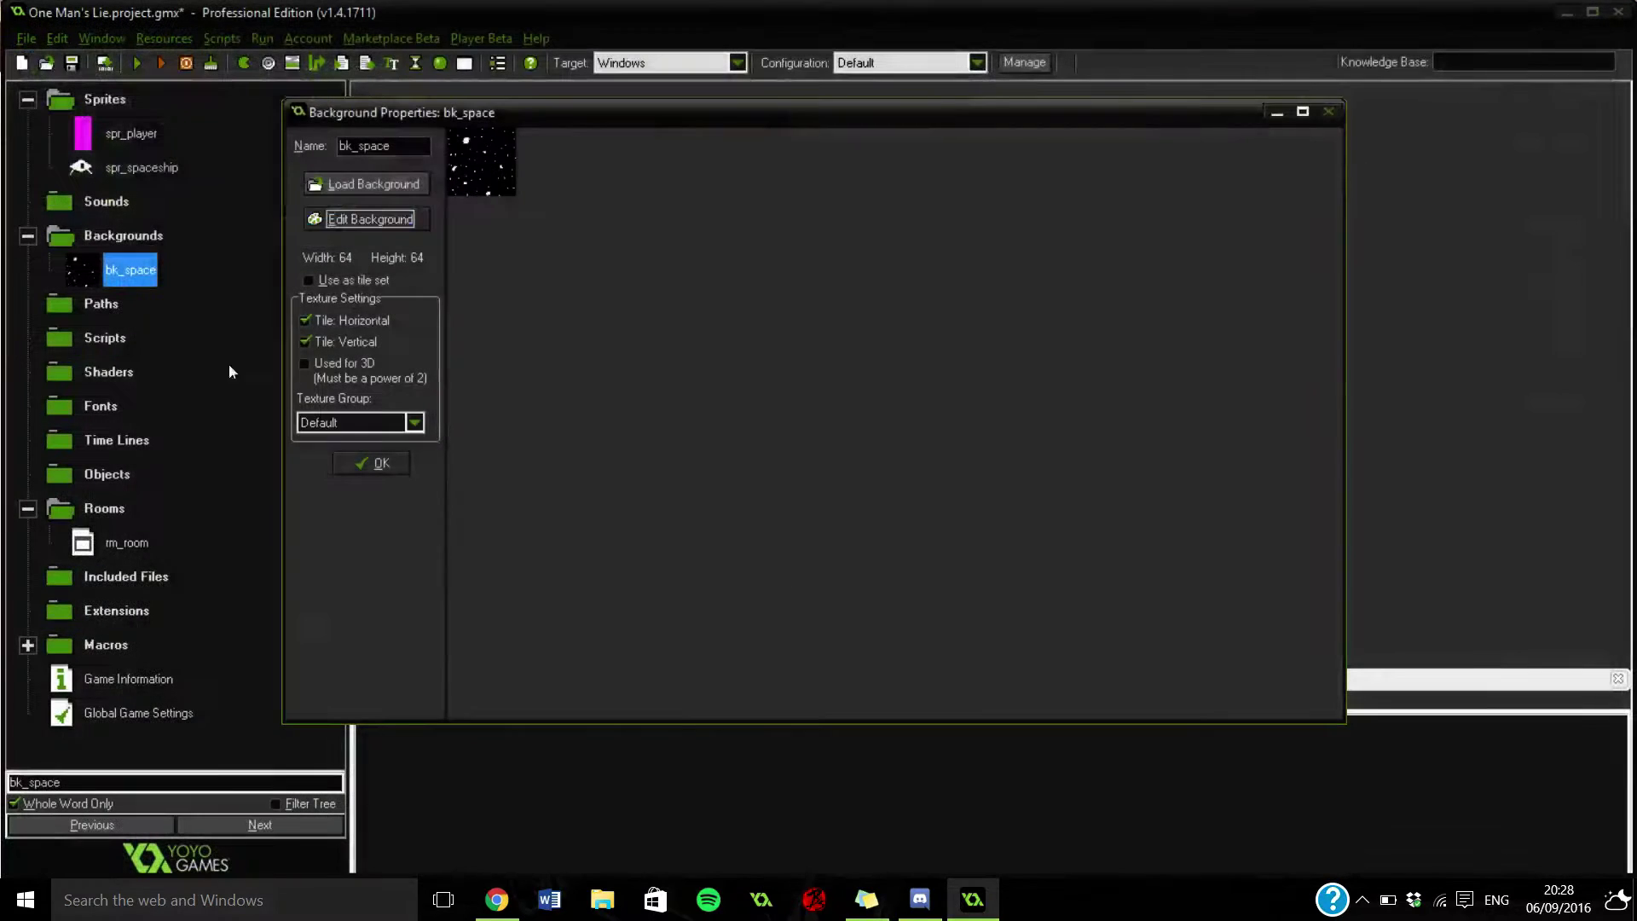
{"action": "key", "text": "Return"}
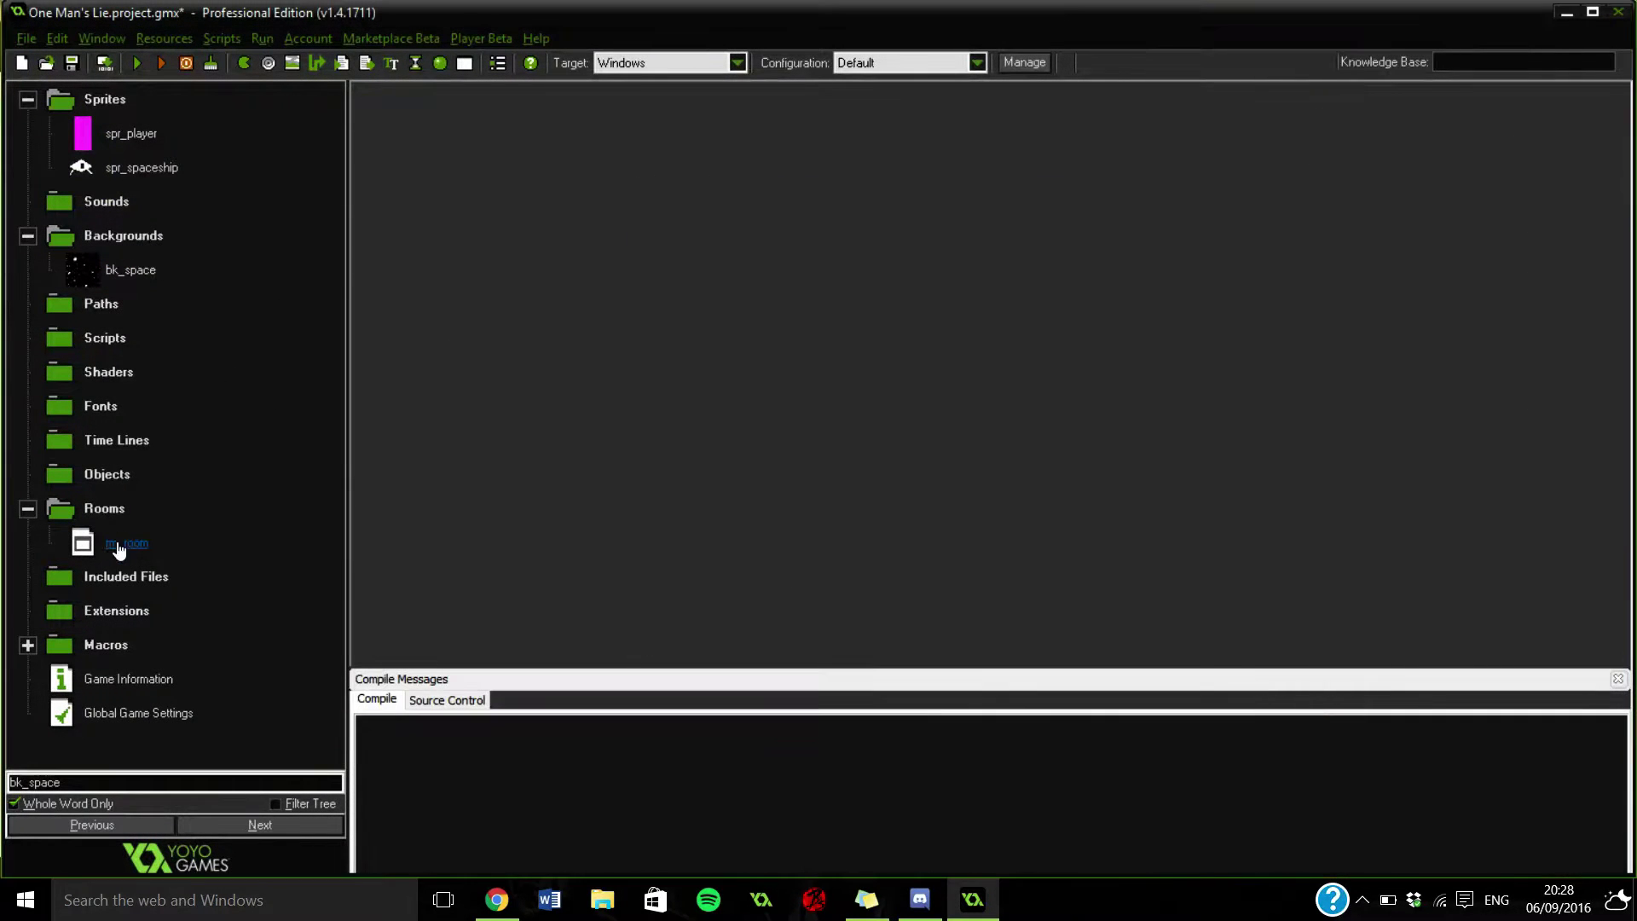
{"action": "left_click", "coordinate": [119, 546]}
{"action": "double_click", "coordinate": [124, 554]}
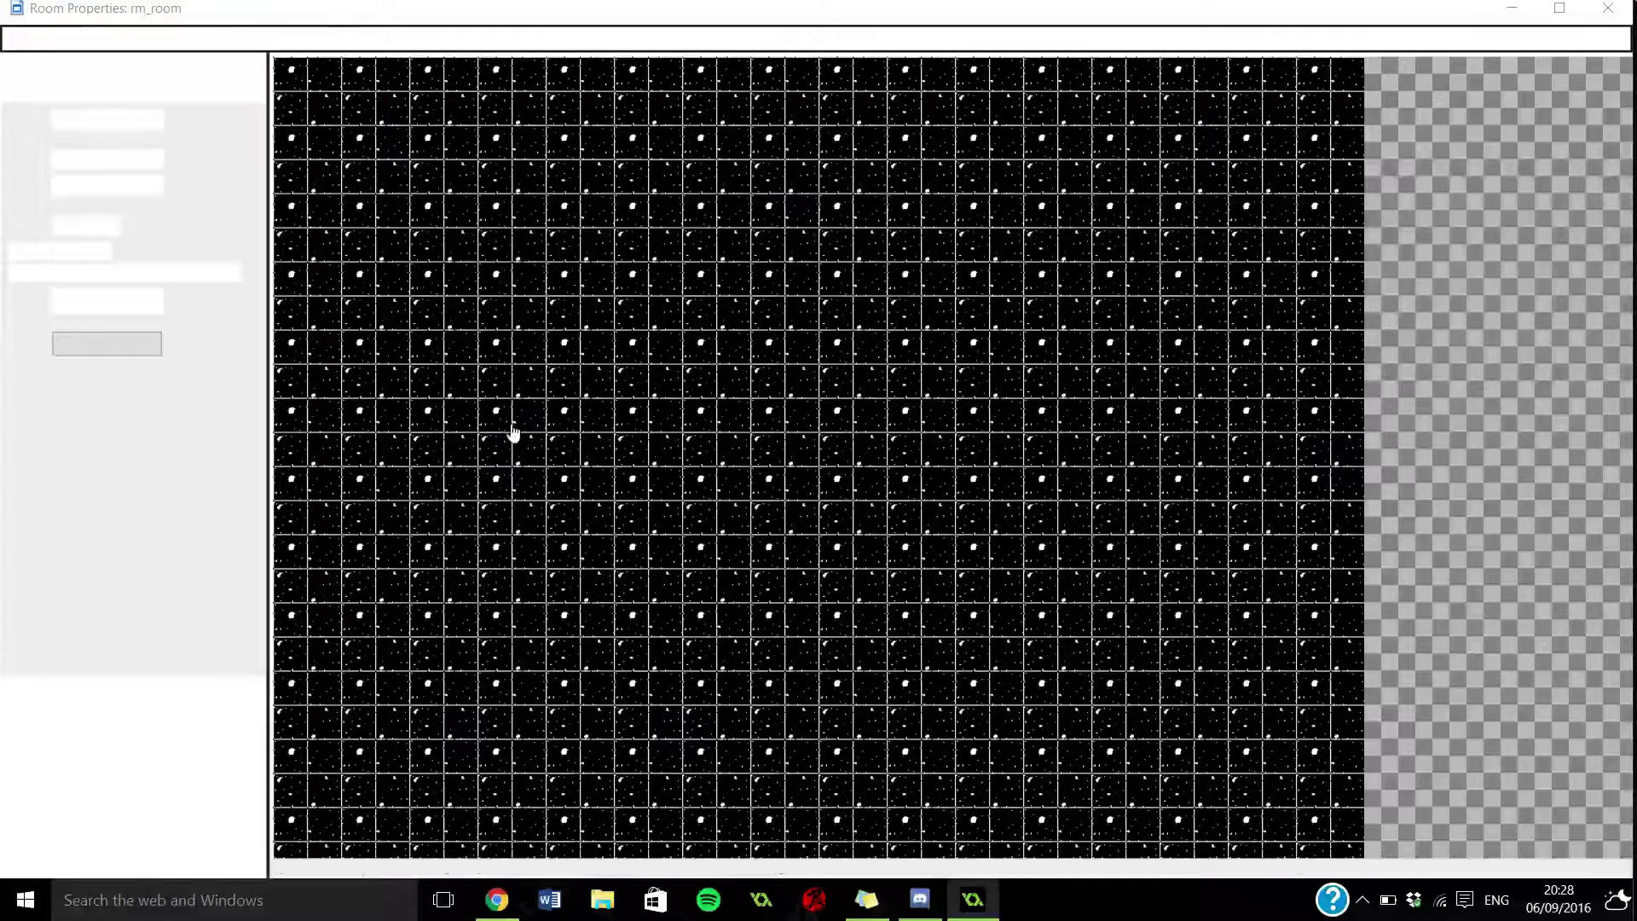
Hide the grid and zoom and pan around the 1024×768 room to inspect the tiled starfield.
{"action": "left_click", "coordinate": [346, 37]}
{"action": "scroll", "coordinate": [511, 175], "scroll_direction": "down", "scroll_amount": 3}
{"action": "scroll", "coordinate": [561, 266], "scroll_direction": "up", "scroll_amount": 1}
{"action": "scroll", "coordinate": [731, 293], "scroll_direction": "up", "scroll_amount": 1}
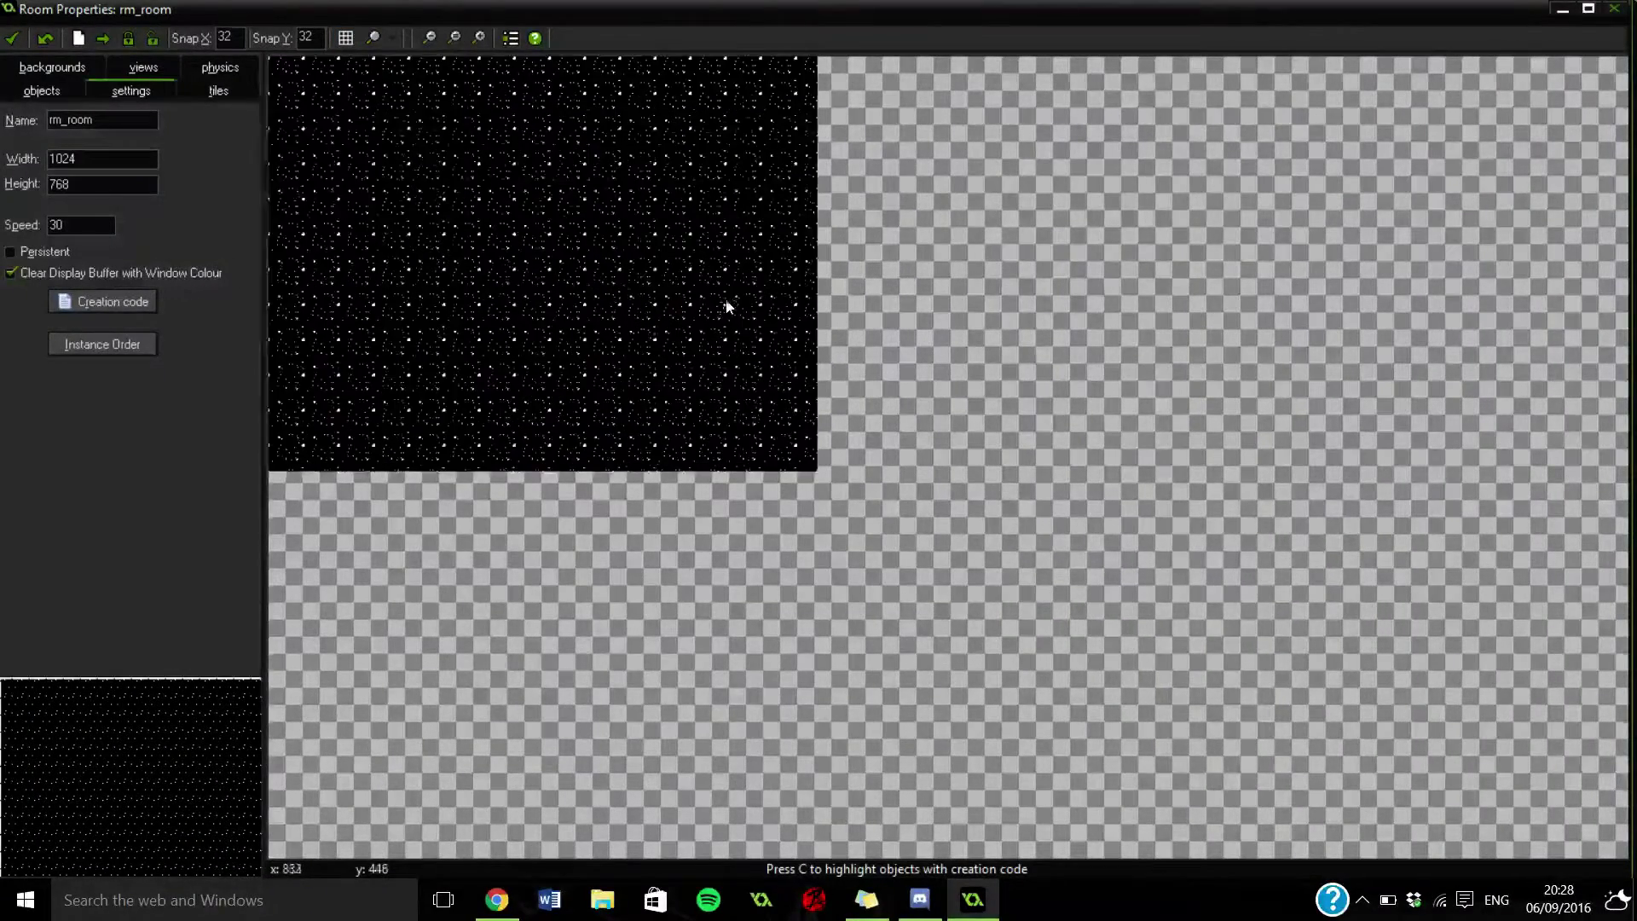
{"action": "scroll", "coordinate": [717, 303], "scroll_direction": "down", "scroll_amount": 1}
{"action": "scroll", "coordinate": [554, 263], "scroll_direction": "up", "scroll_amount": 4}
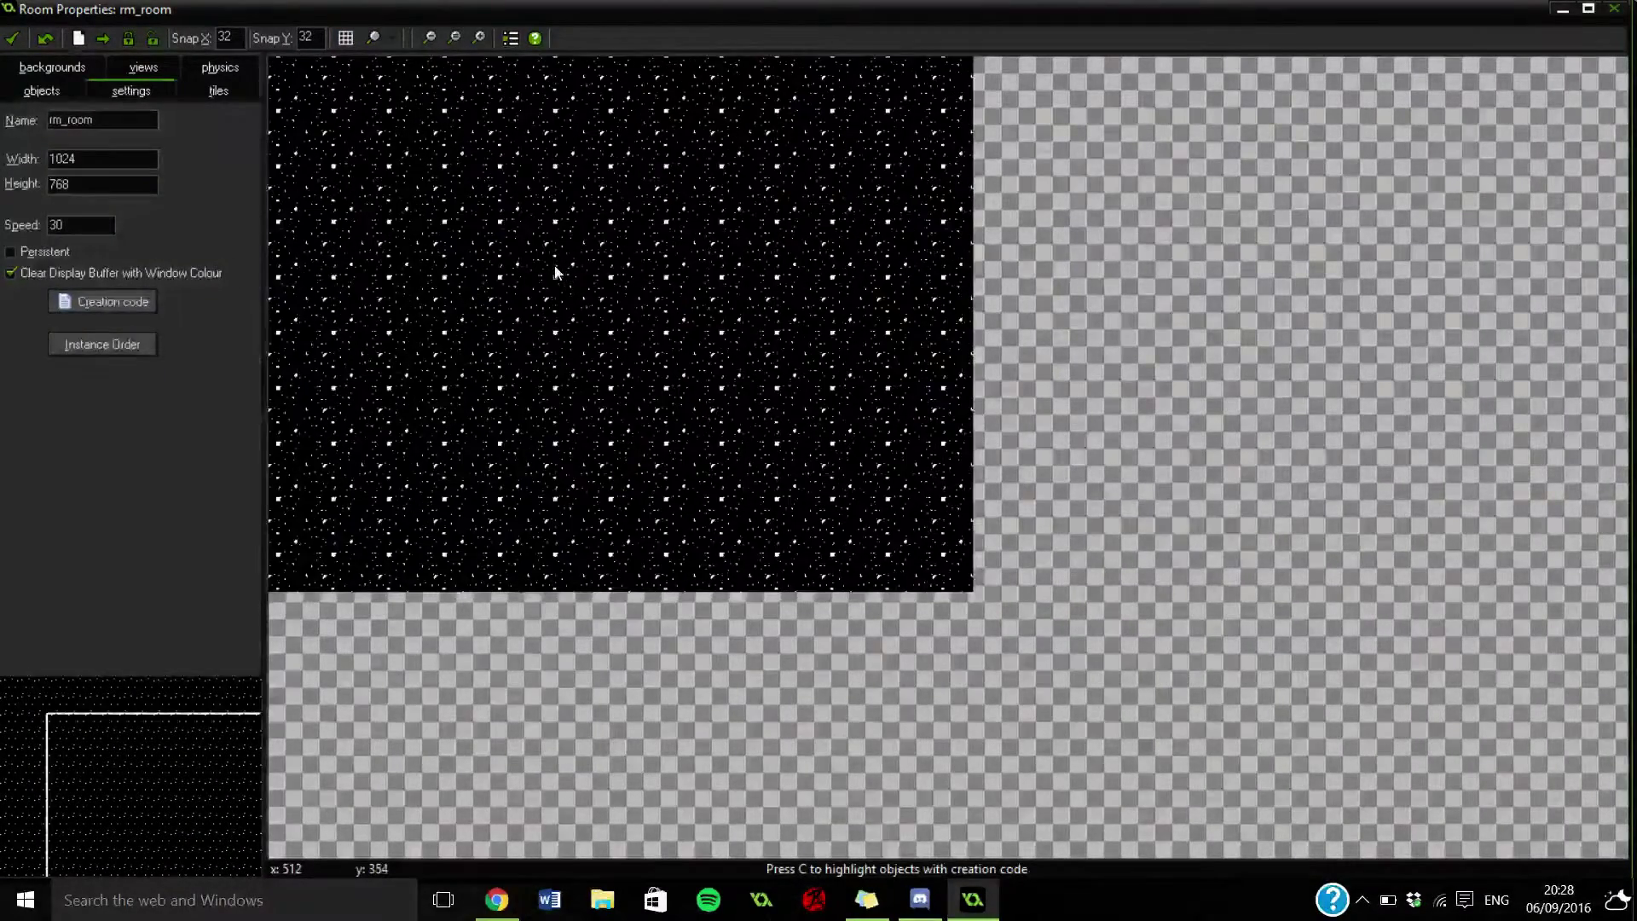
{"action": "scroll", "coordinate": [546, 358], "scroll_direction": "up", "scroll_amount": 2}
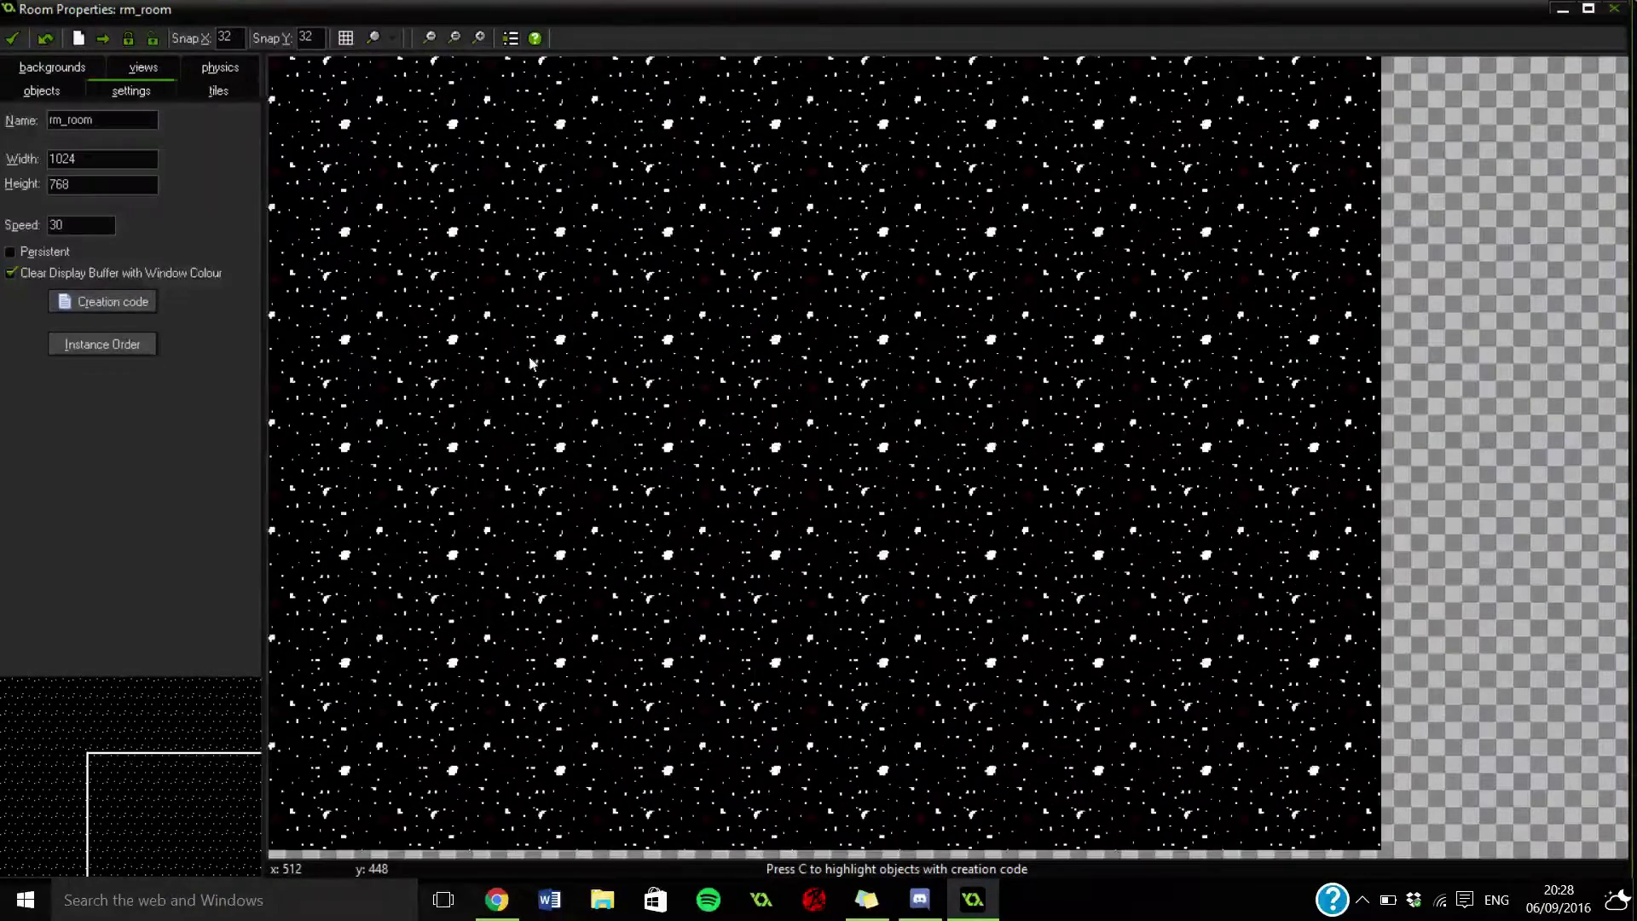
{"action": "scroll", "coordinate": [530, 356], "scroll_direction": "down", "scroll_amount": 3}
{"action": "scroll", "coordinate": [431, 325], "scroll_direction": "up", "scroll_amount": 1}
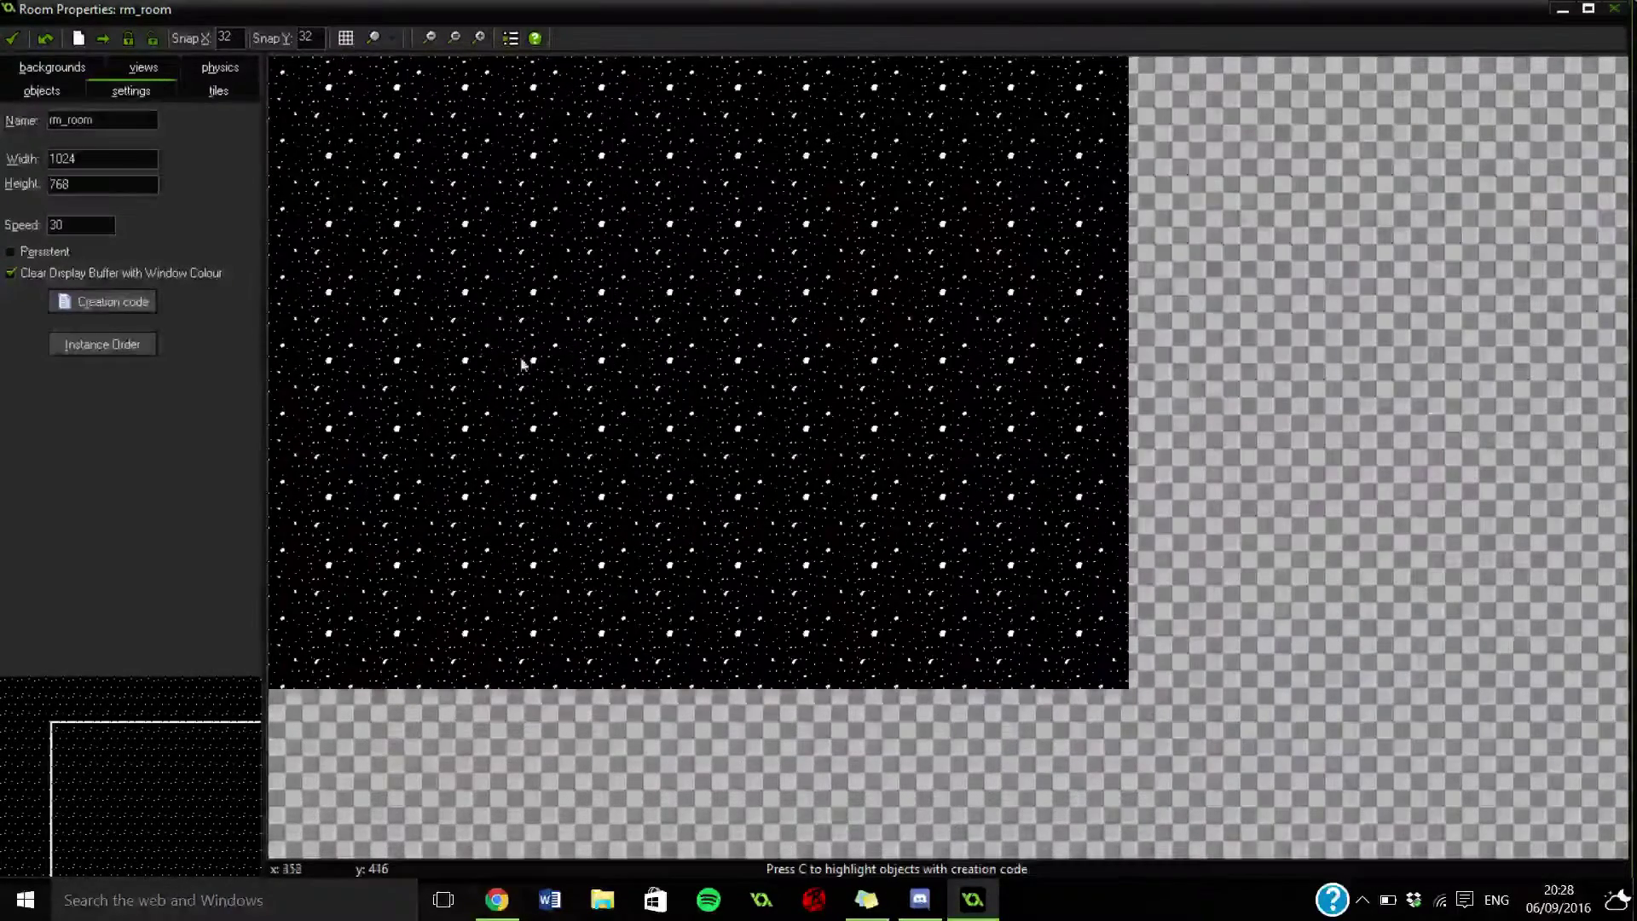
{"action": "scroll", "coordinate": [674, 263], "scroll_direction": "down", "scroll_amount": 1}
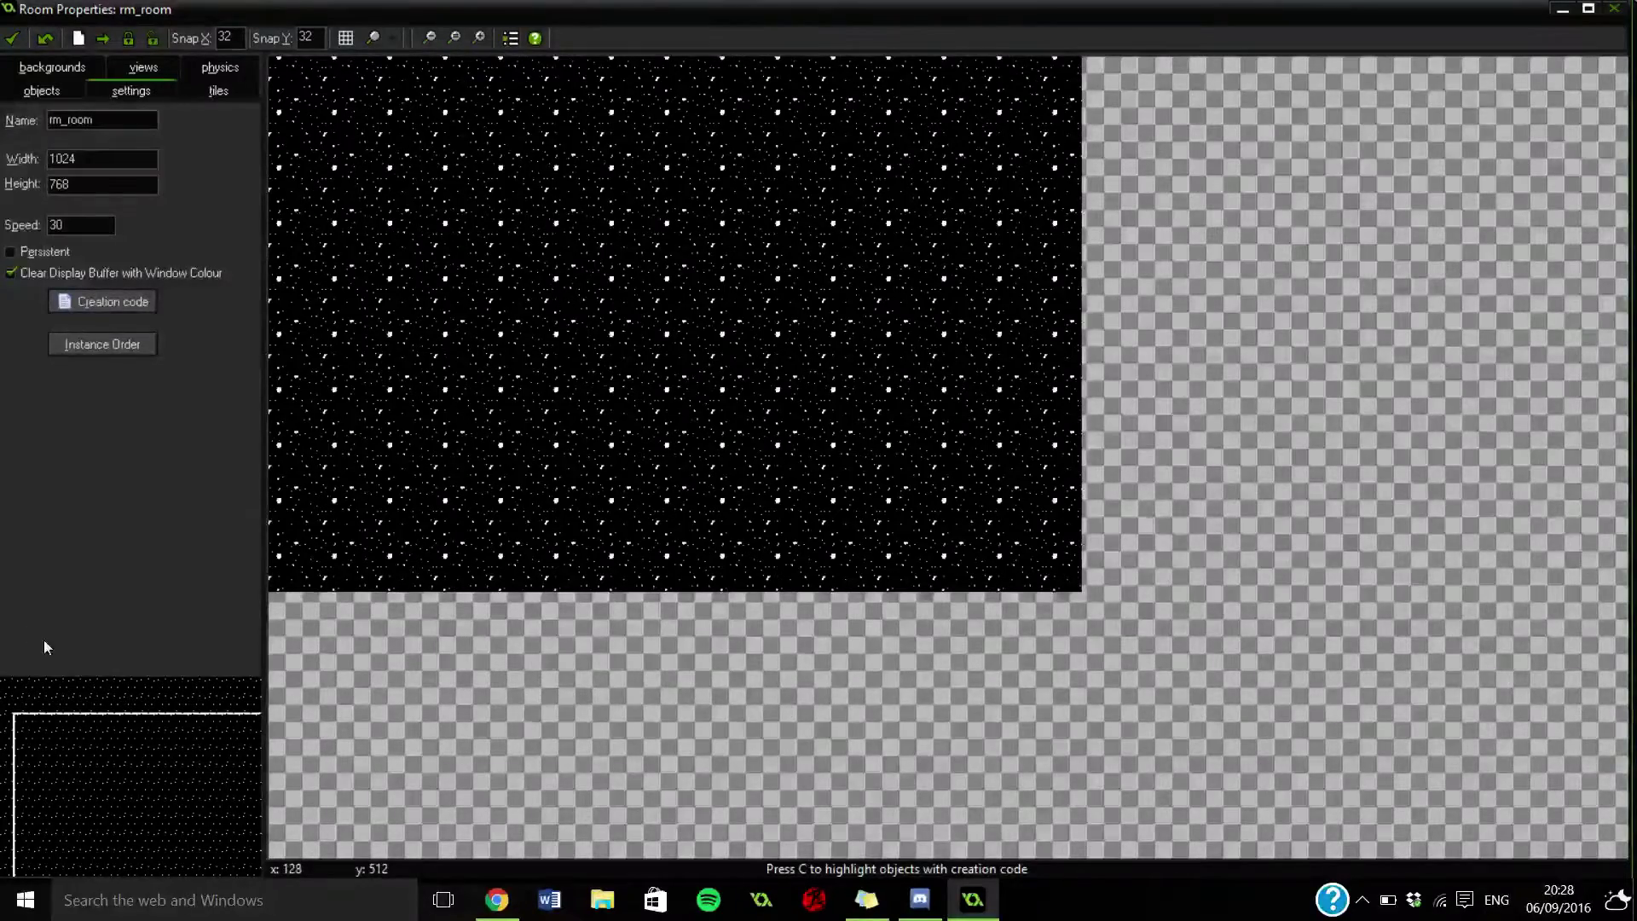
{"action": "left_click_drag", "start_coordinate": [47, 651], "coordinate": [113, 781]}
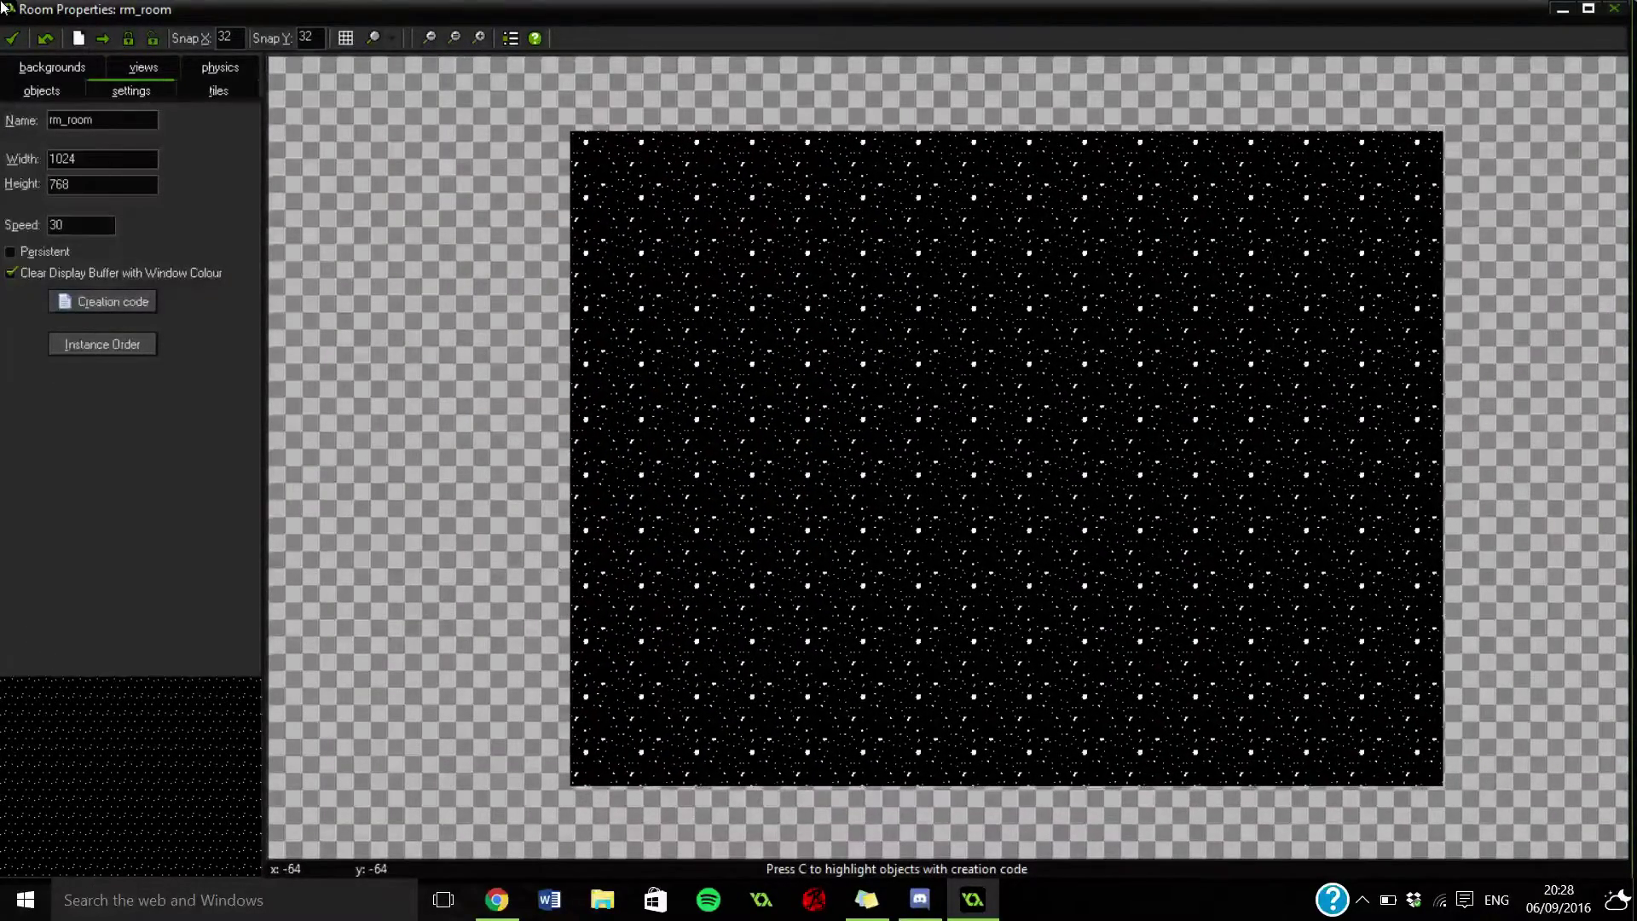
{"action": "left_click", "coordinate": [47, 92]}
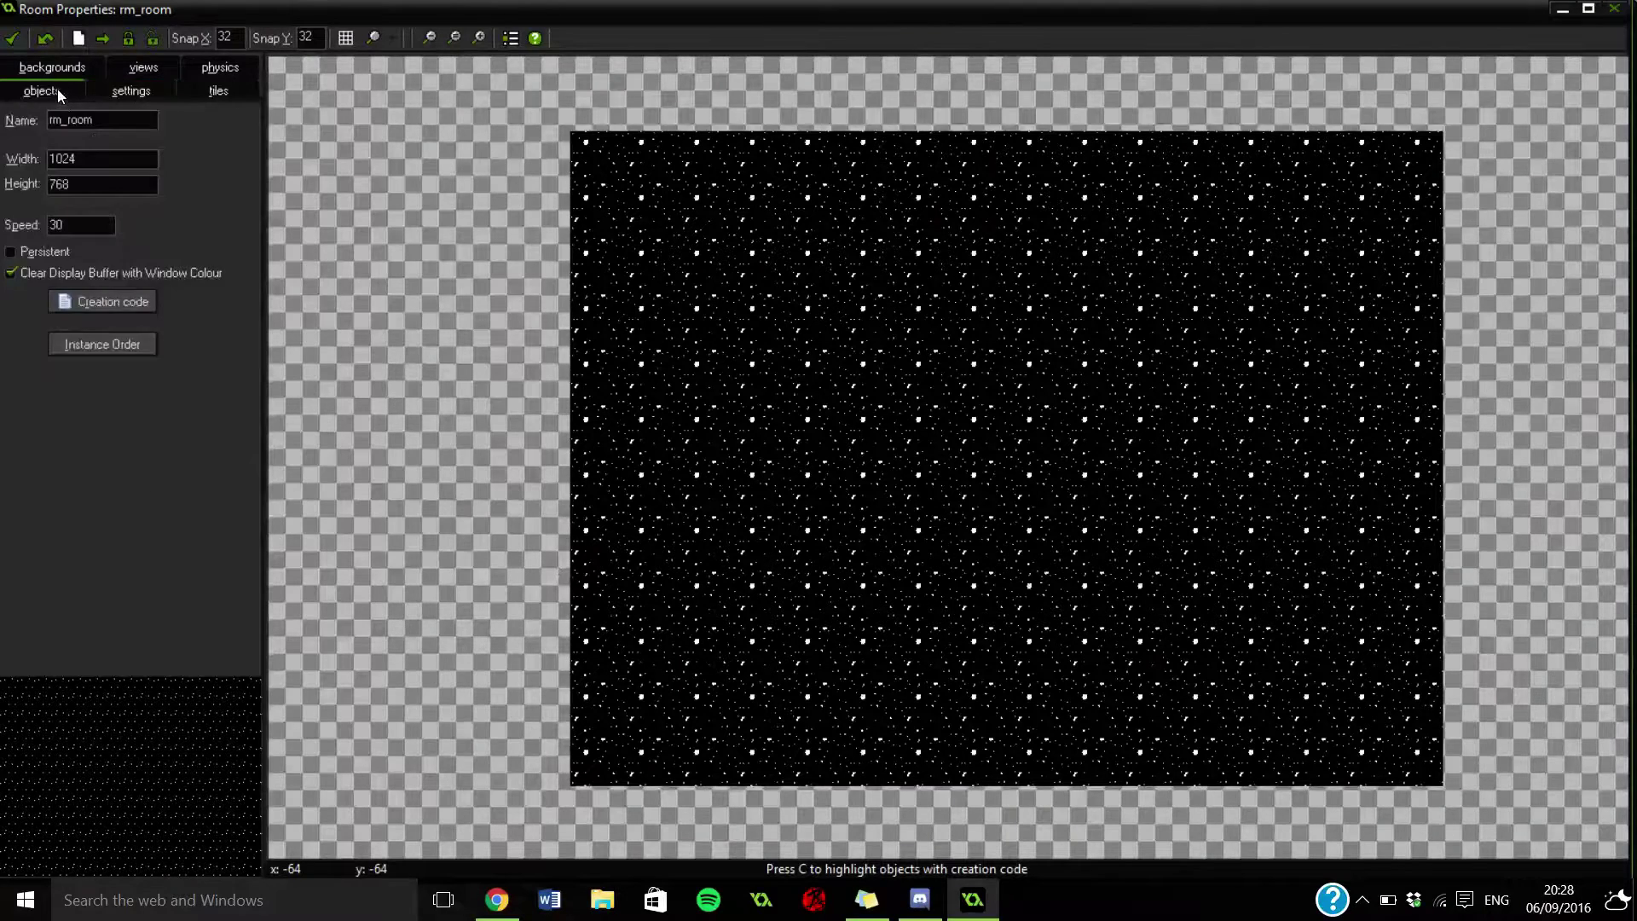
Close rm_room, collapse the Backgrounds, Sprites and Rooms folders, and briefly check Discord.
{"action": "left_click", "coordinate": [13, 37]}
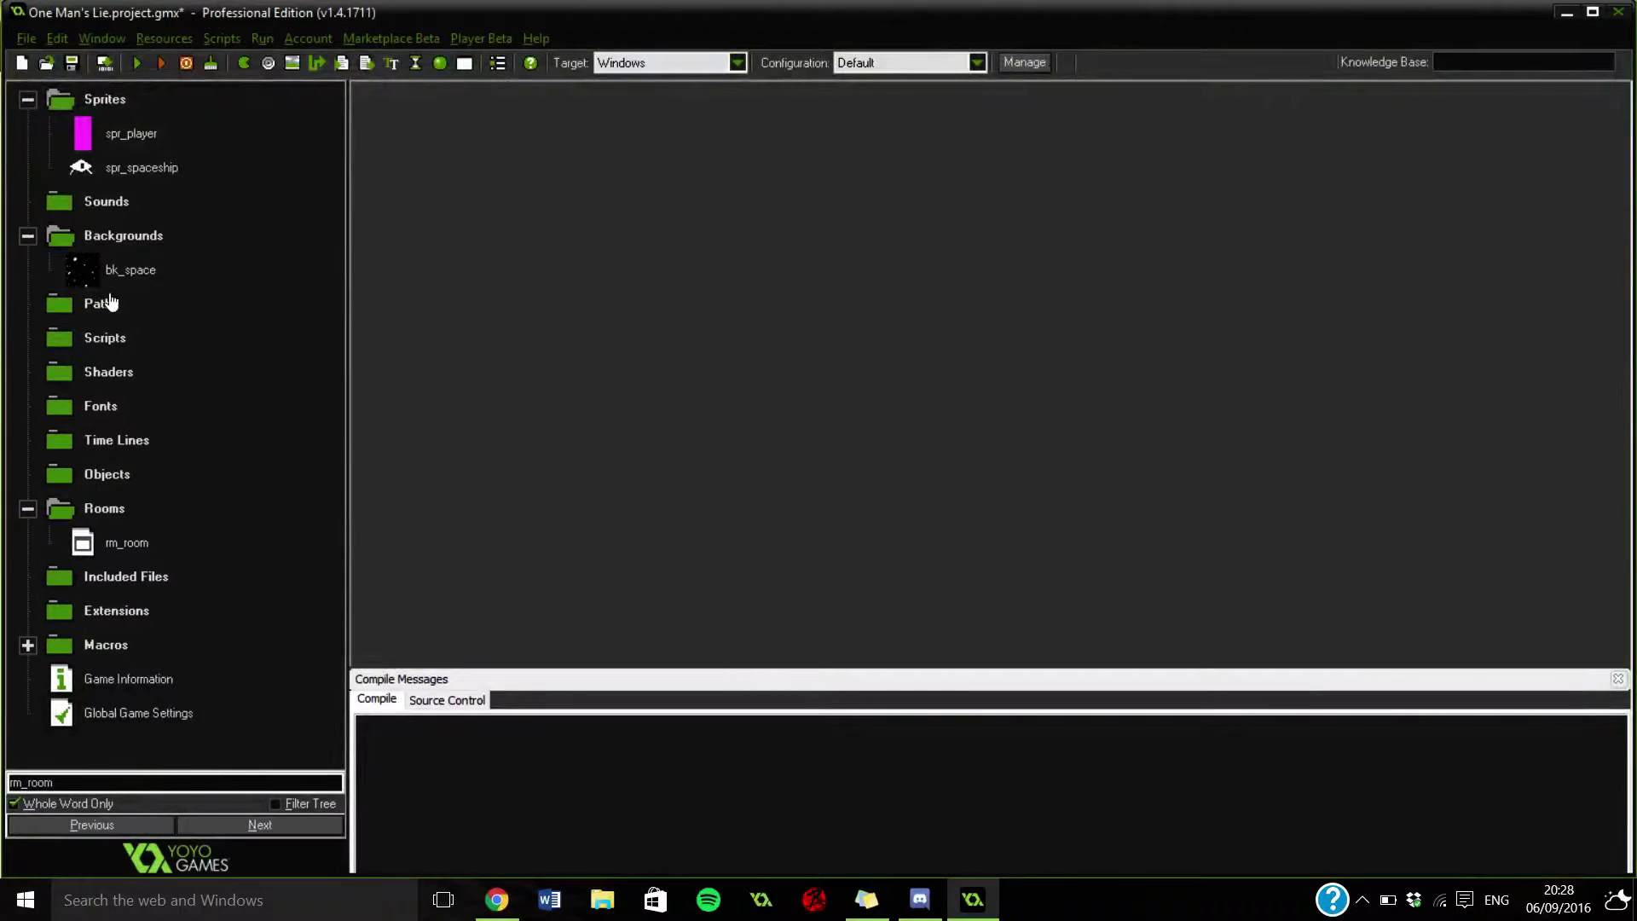
{"action": "left_click", "coordinate": [27, 236]}
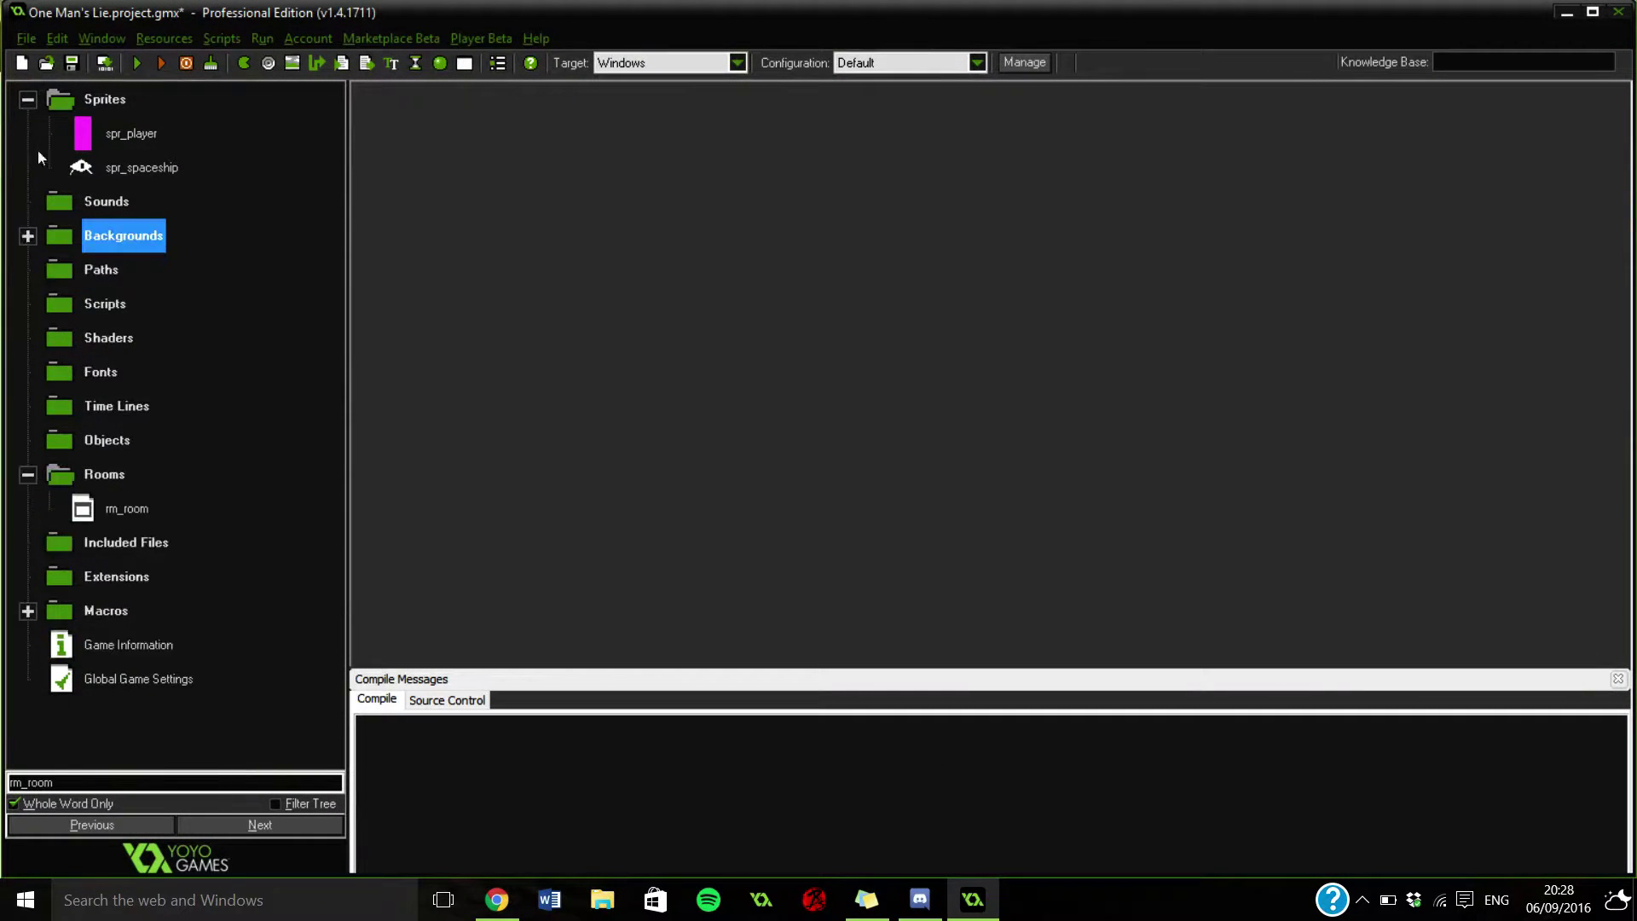
{"action": "left_click", "coordinate": [27, 100]}
{"action": "left_click", "coordinate": [28, 405]}
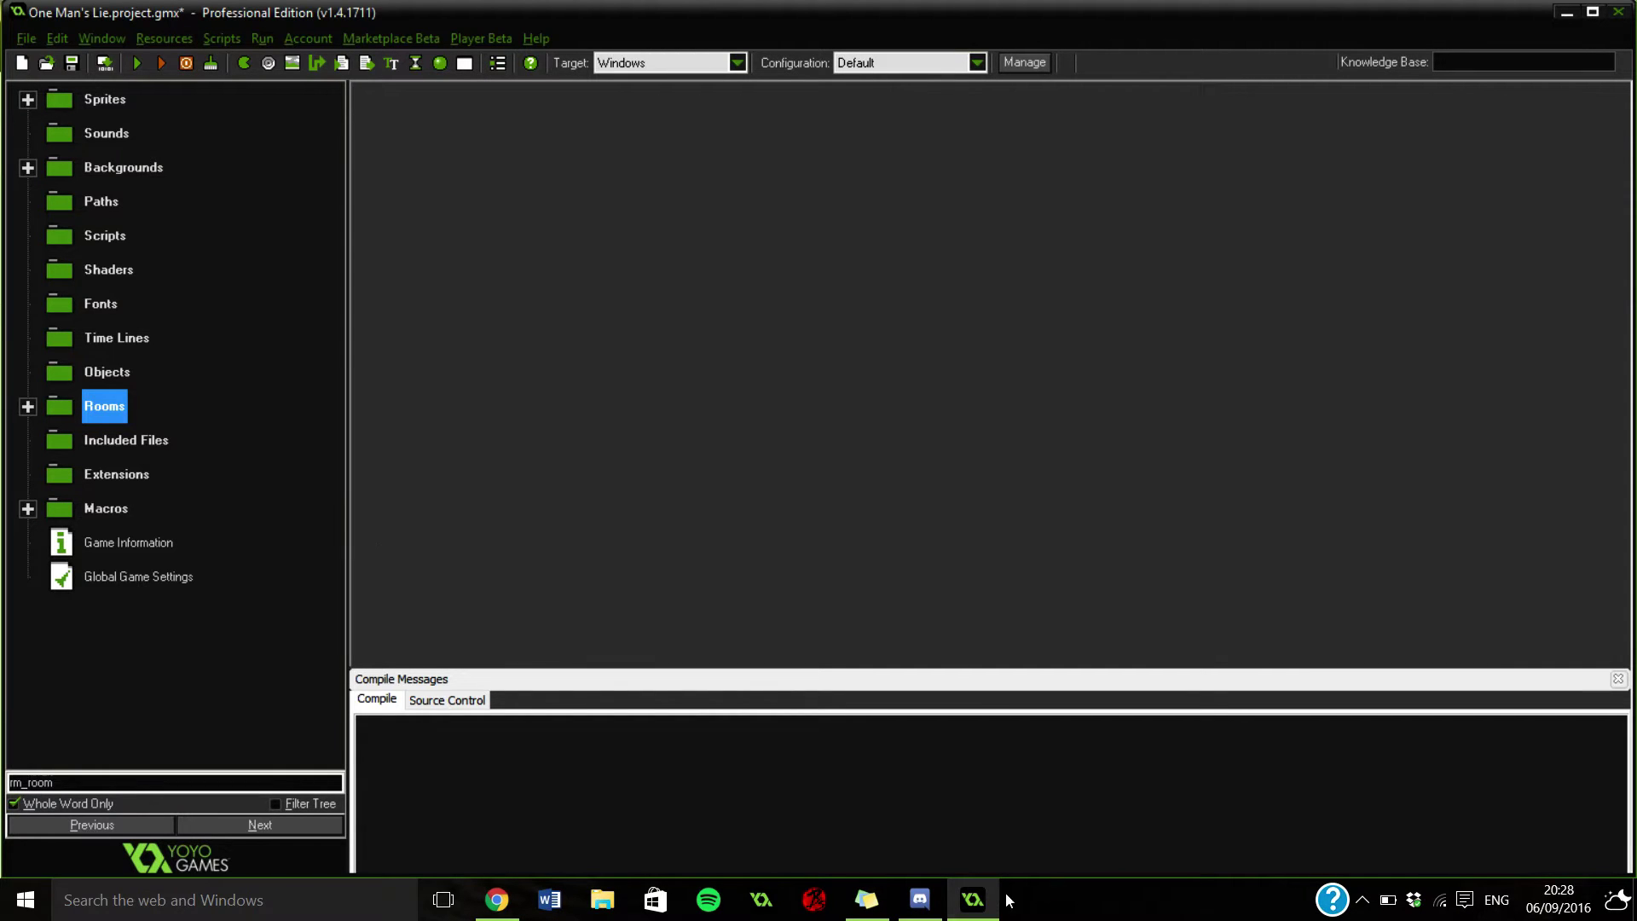
{"action": "left_click", "coordinate": [919, 899]}
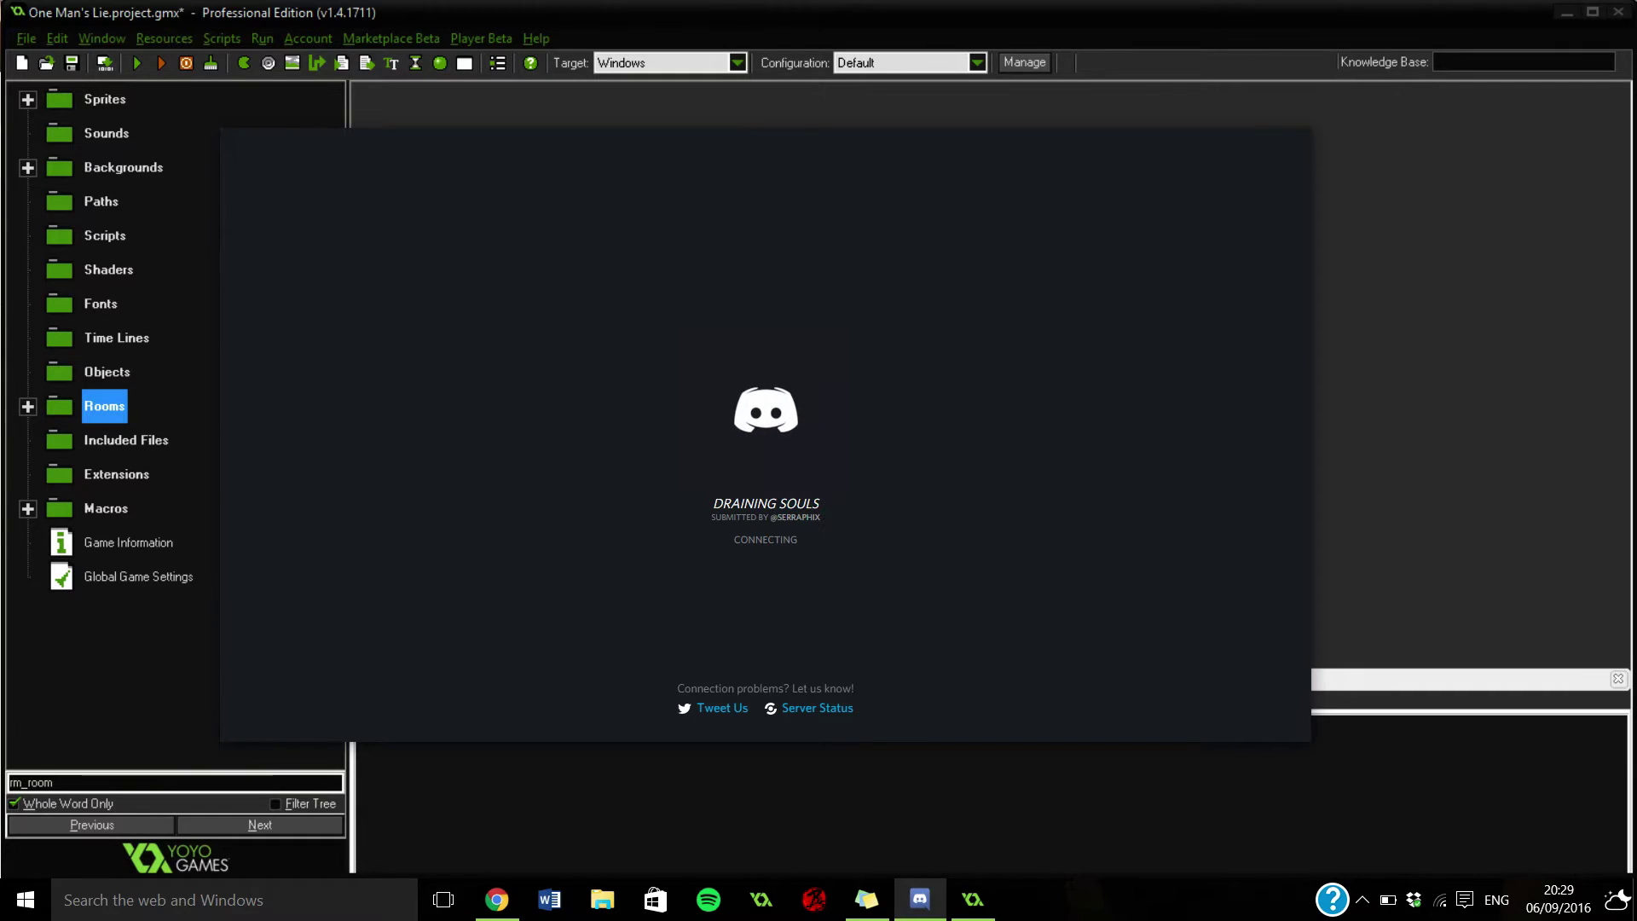
{"action": "left_click", "coordinate": [919, 899]}
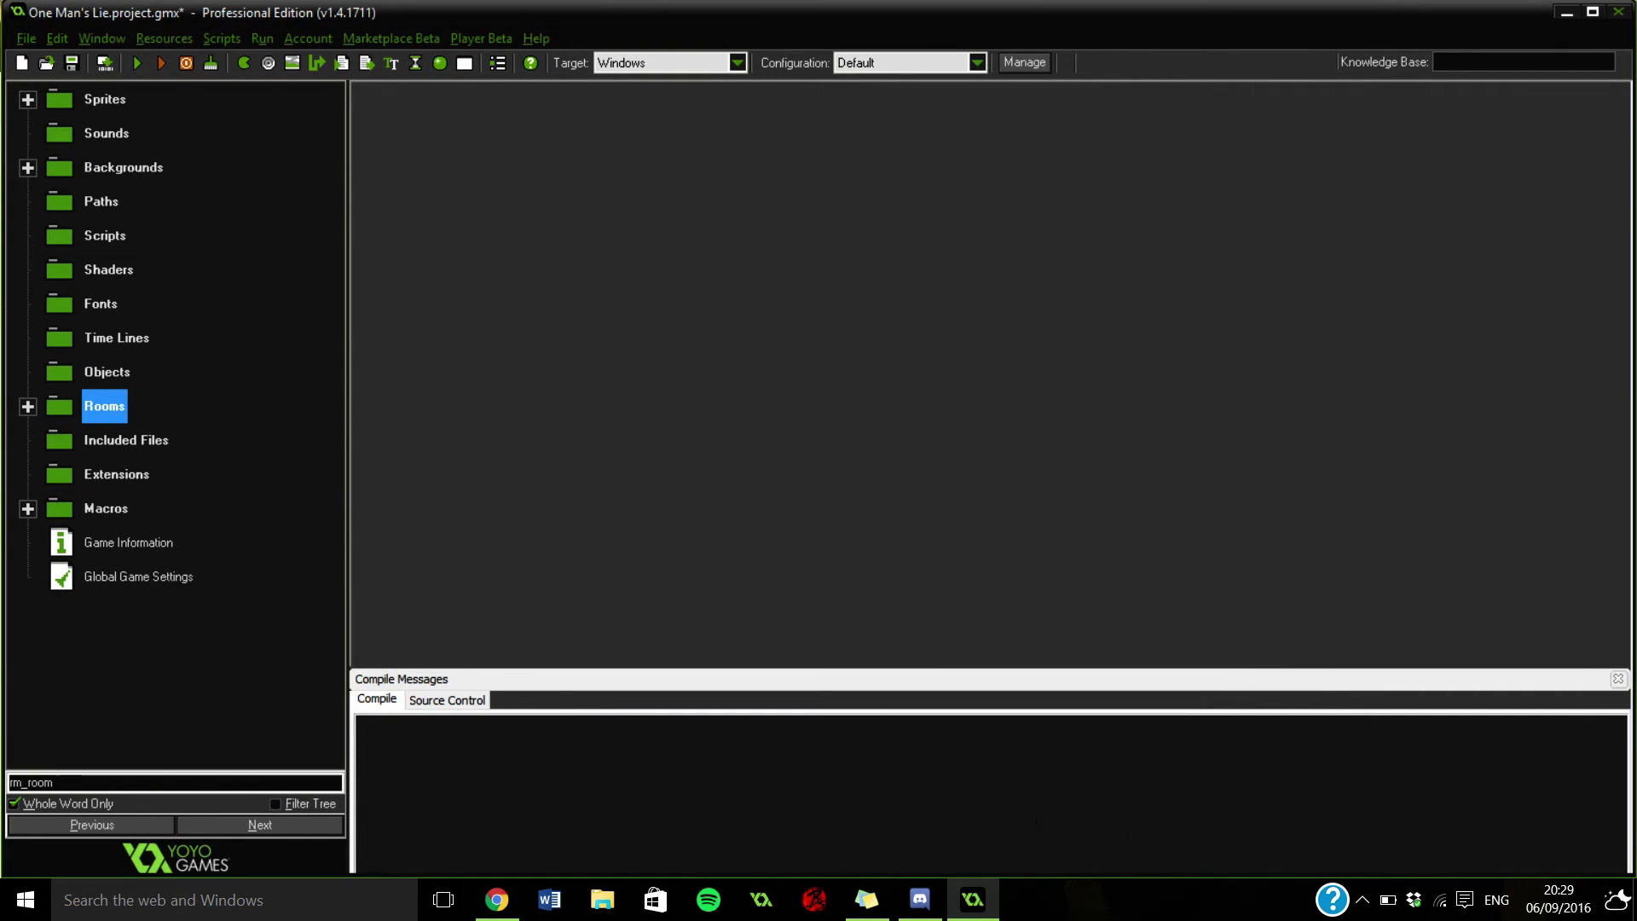